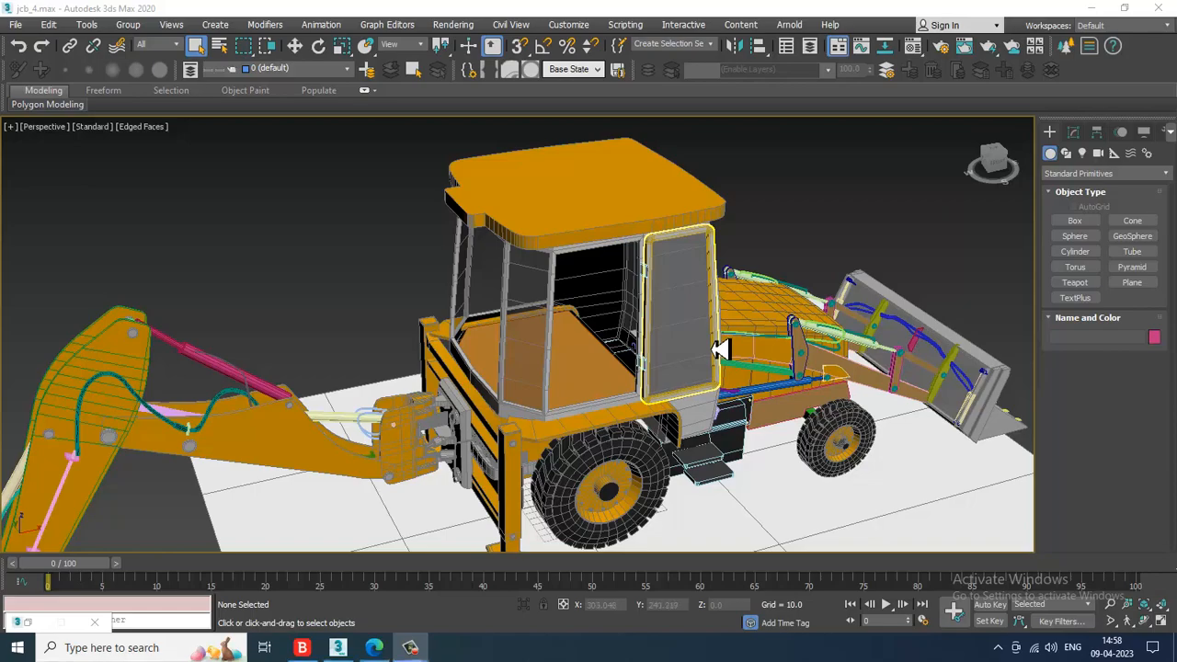
Open the reference photo WhatsApp Image 2023-03-25 at 8.08.31 PM.jpeg, enlarge it on the cab and place it beside the model view.
alt+middle_drag(736, 404, 692, 441)
scroll(648, 432, up, 5)
scroll(653, 421, down, 5)
click(18, 25)
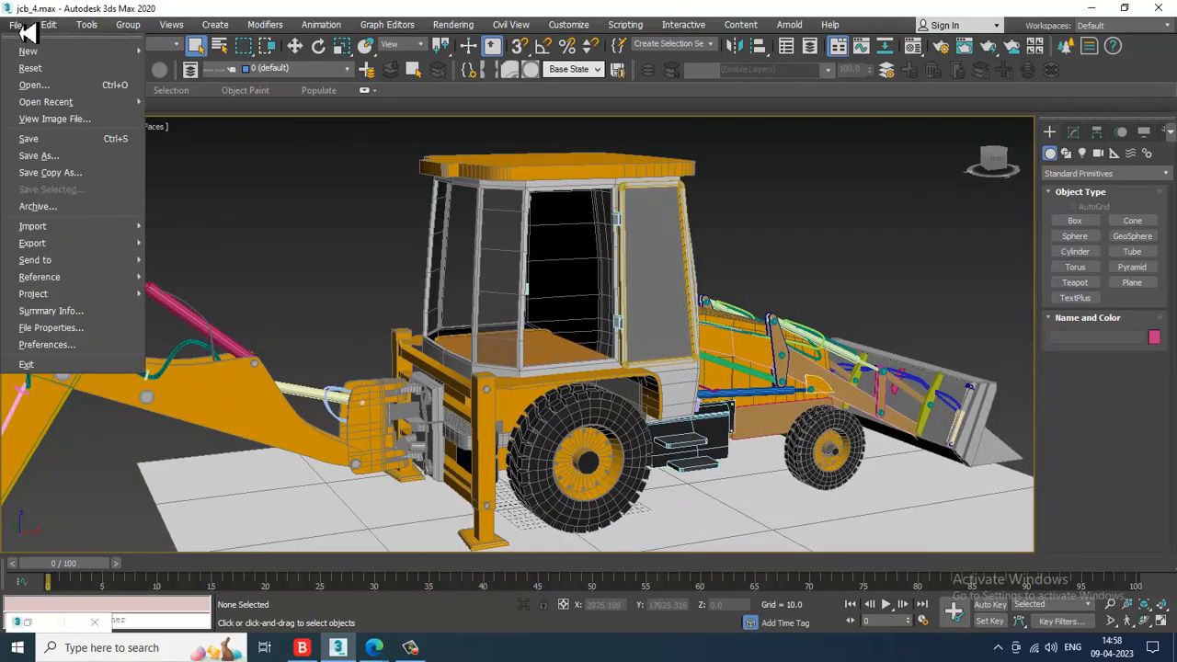
click(97, 120)
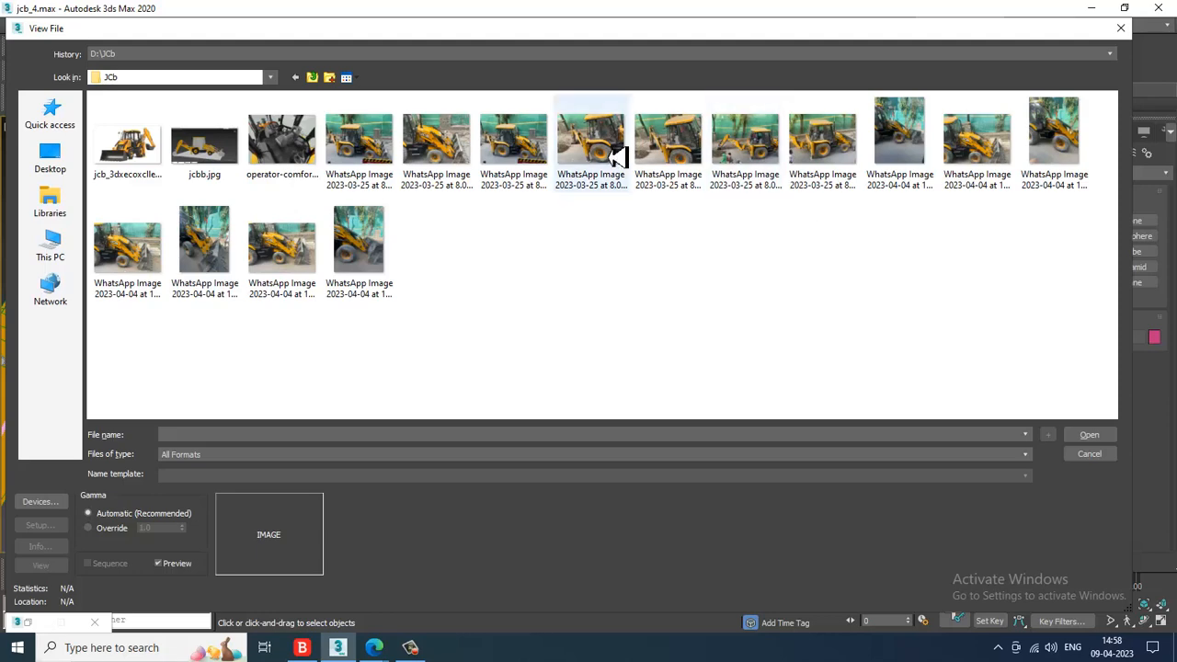
double_click(389, 149)
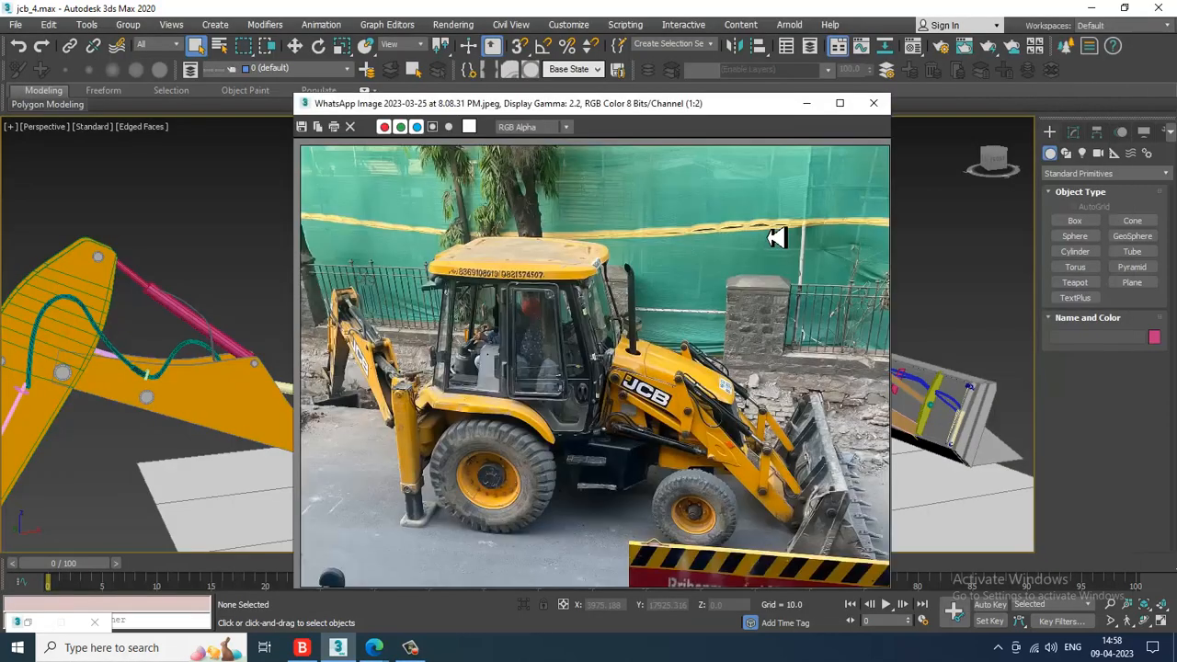
scroll(489, 356, up, 3)
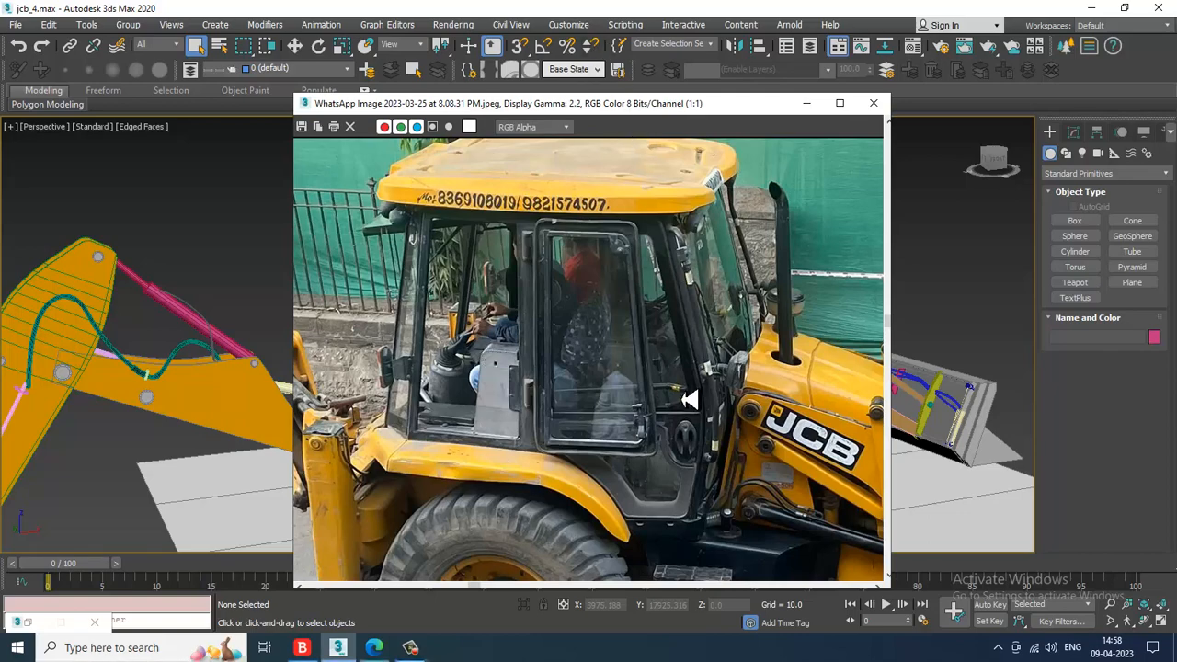
drag(692, 105, 293, 71)
Draw a circle of about 7.2 radius on the lower cab panel below the door window, with AutoGrid enabled.
alt+middle_drag(844, 355, 714, 384)
middle_drag(607, 402, 957, 384)
scroll(959, 383, up, 3)
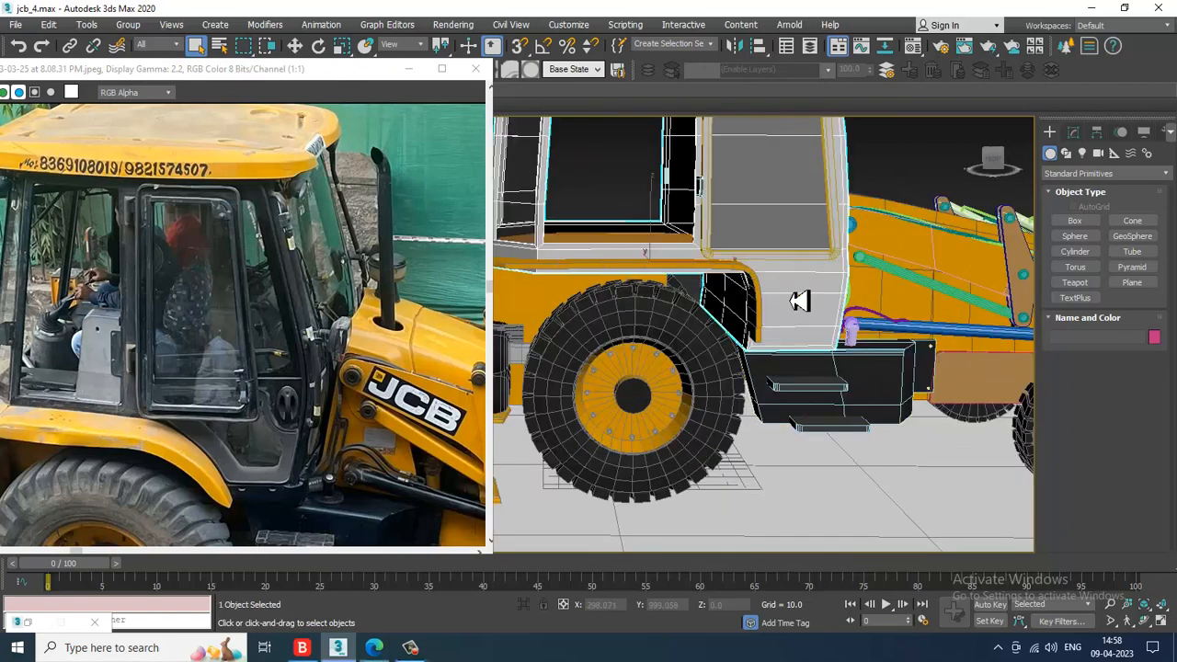
click(818, 297)
scroll(817, 297, up, 4)
middle_drag(866, 286, 850, 283)
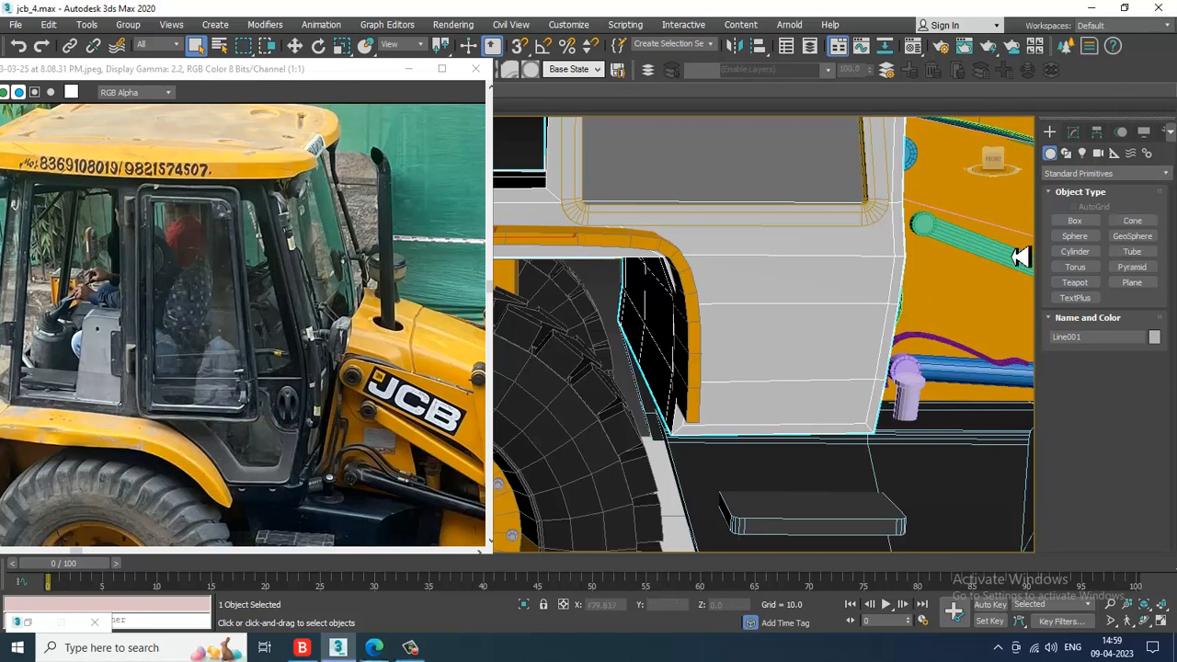
click(1067, 154)
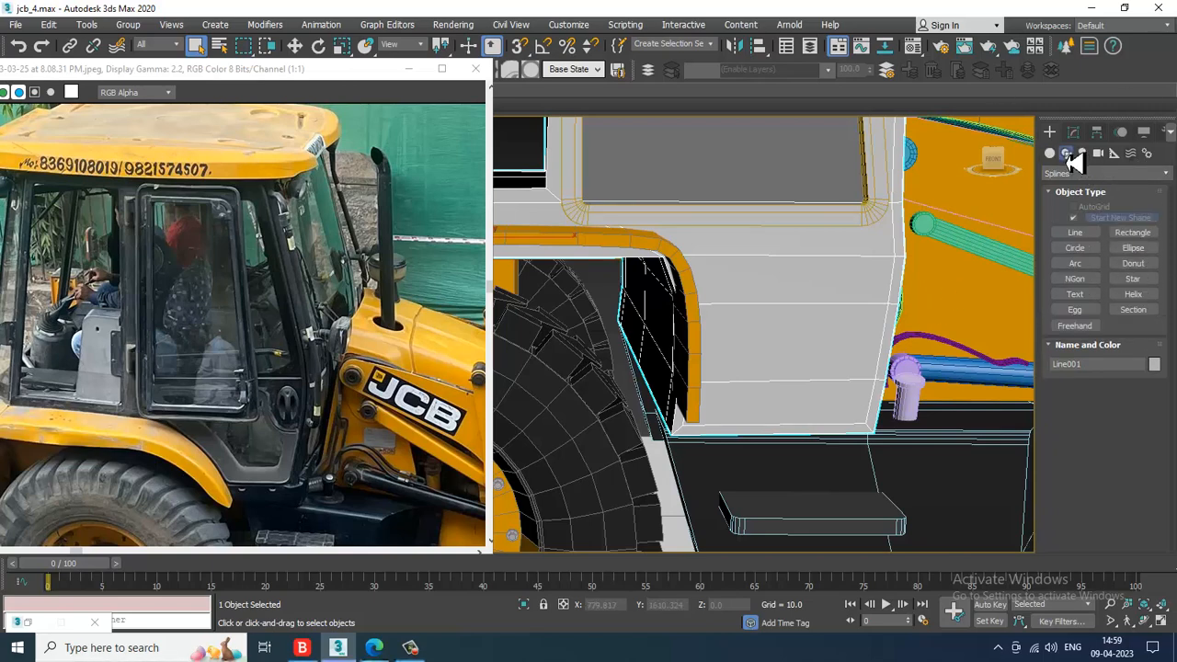
click(1076, 247)
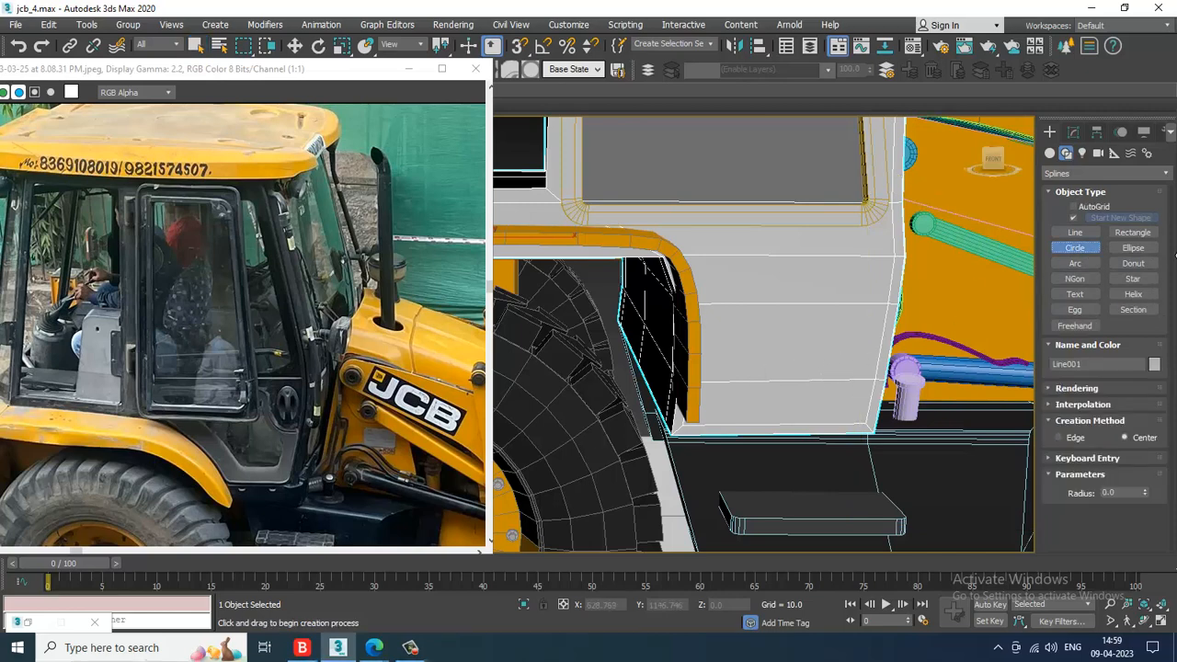
drag(828, 288, 841, 297)
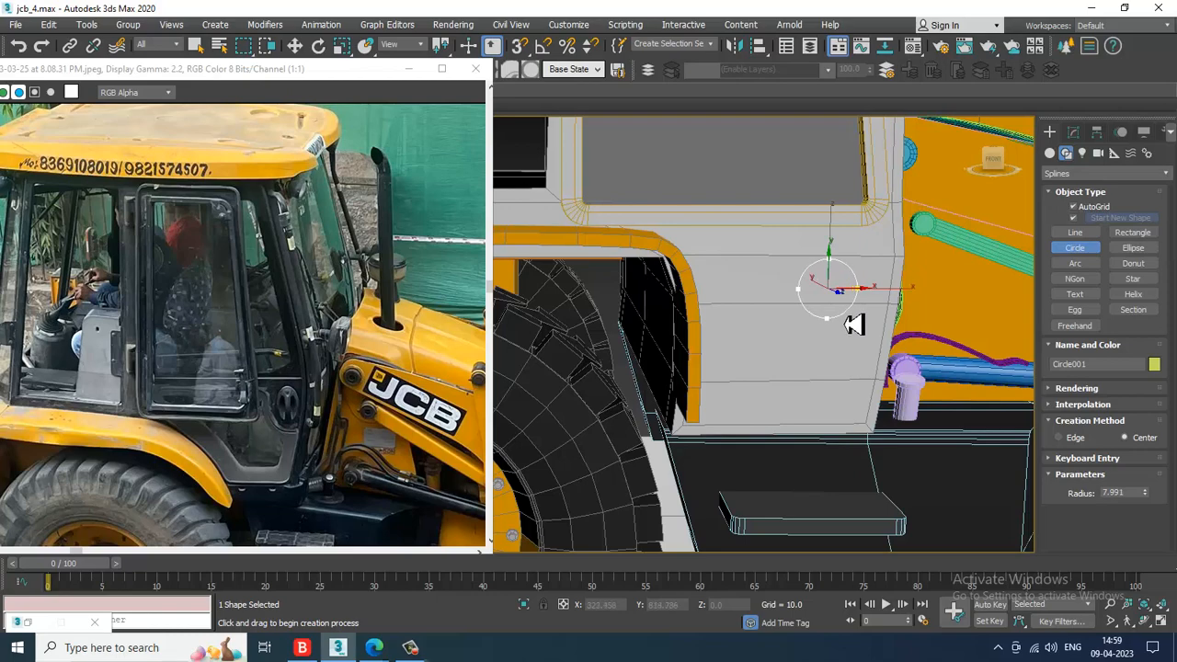
Scale the circle into an upright oval, about 86% in X and about 118% in the other axes.
key(w)
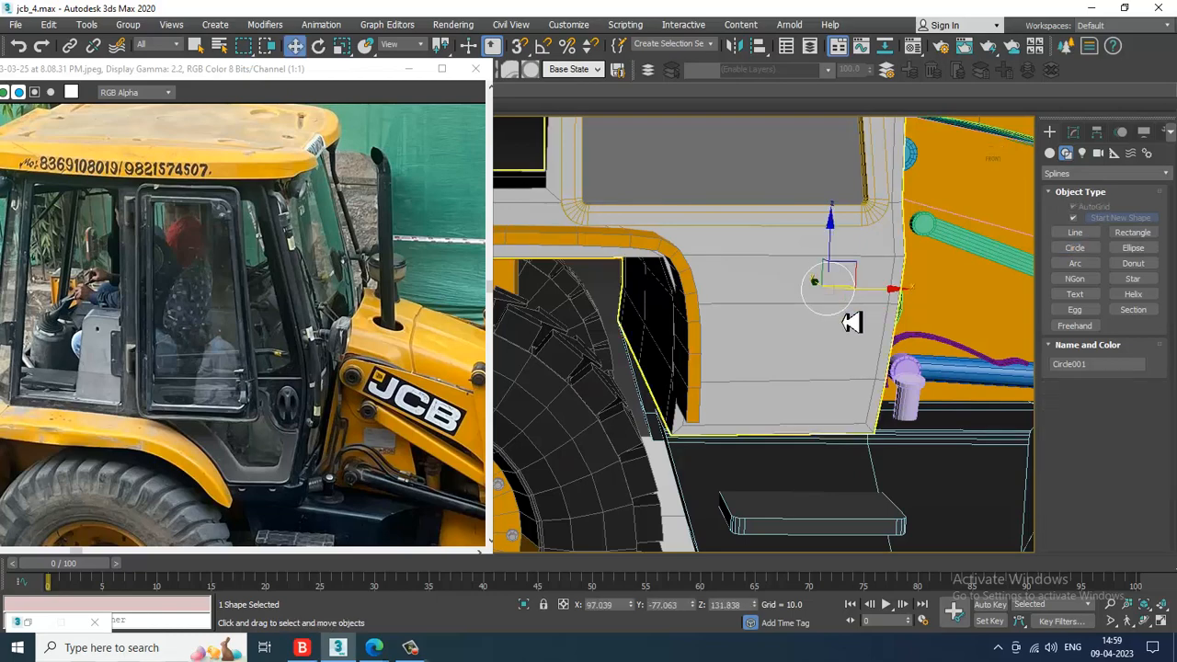
alt+middle_drag(852, 321, 869, 310)
key(r)
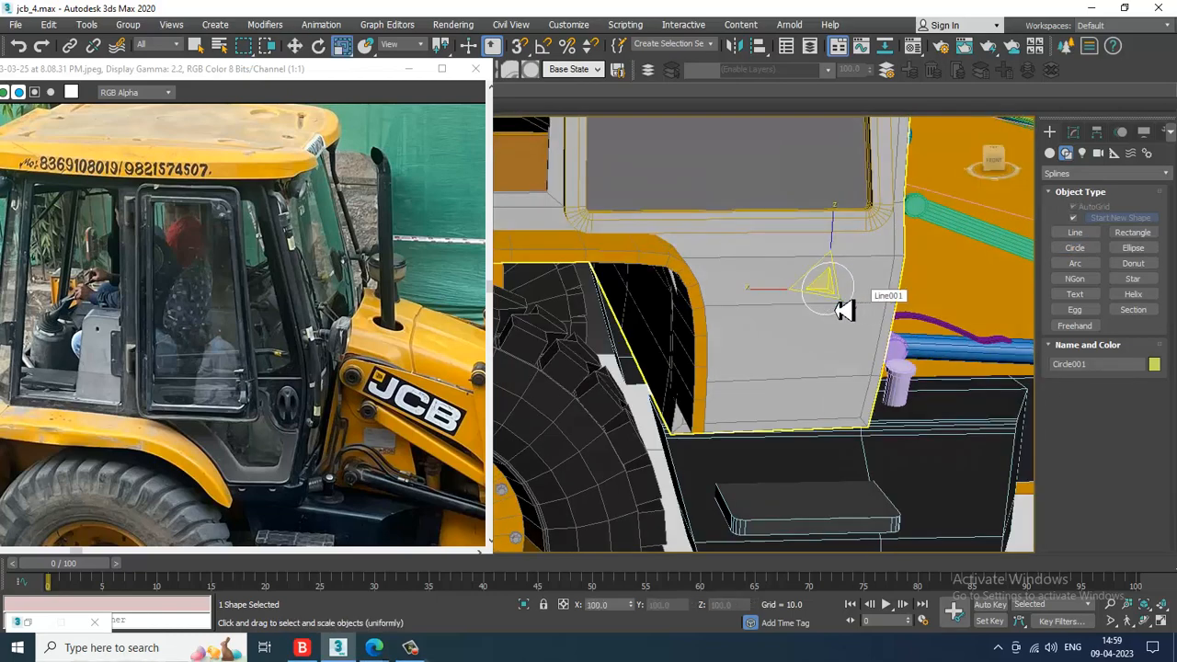
key(r)
drag(762, 300, 821, 287)
scroll(820, 289, up, 4)
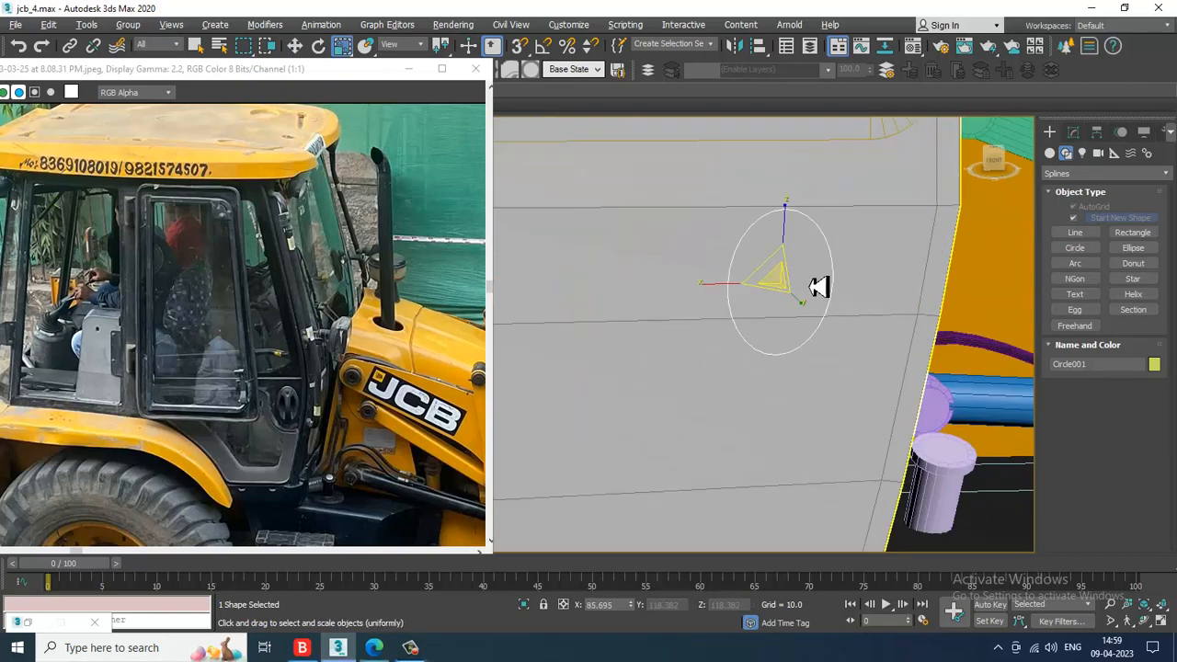
Add an Extrude modifier to the oval and set its amount to 1.0.
key(w)
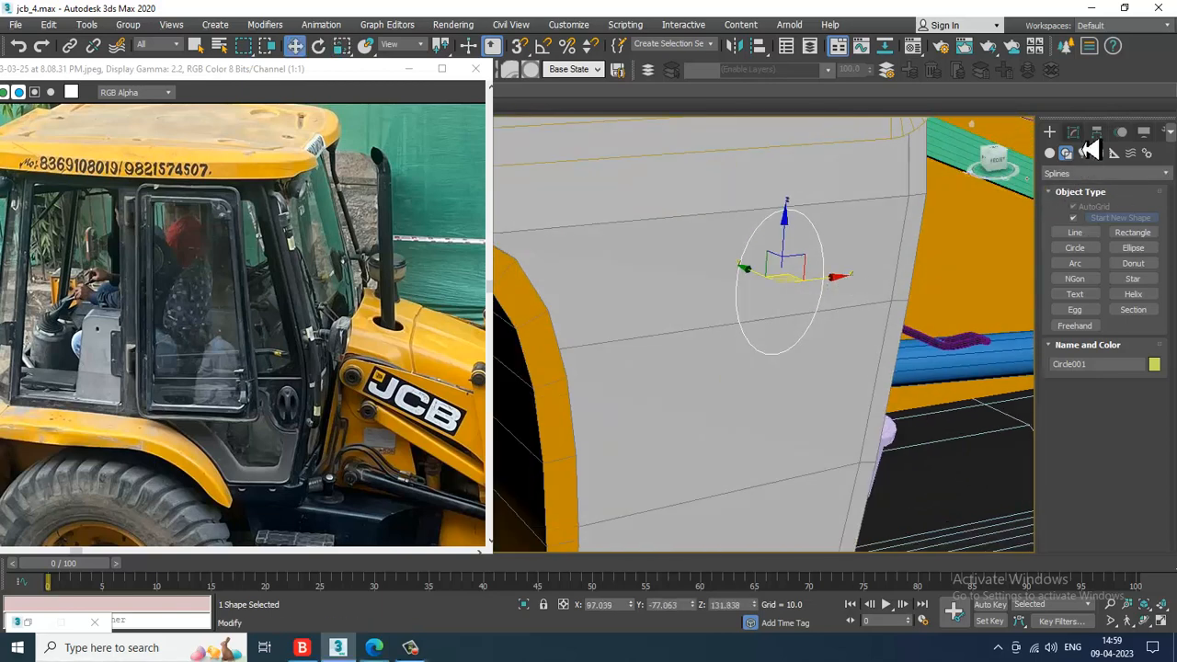
click(1078, 136)
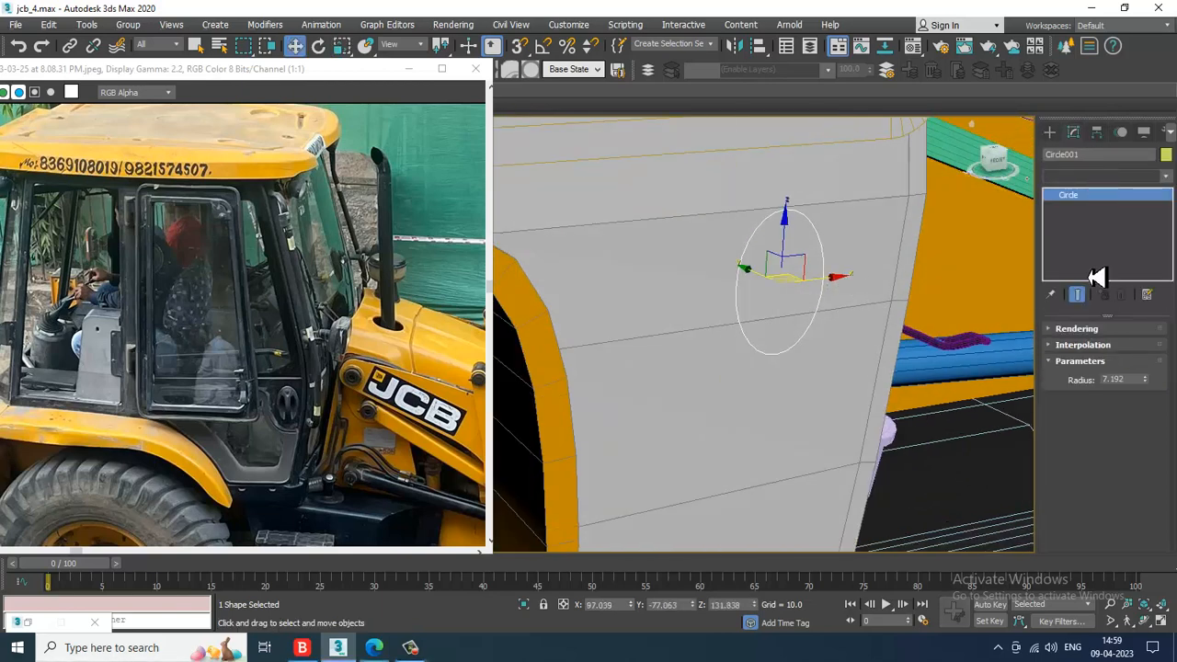
click(1089, 176)
text(ex)
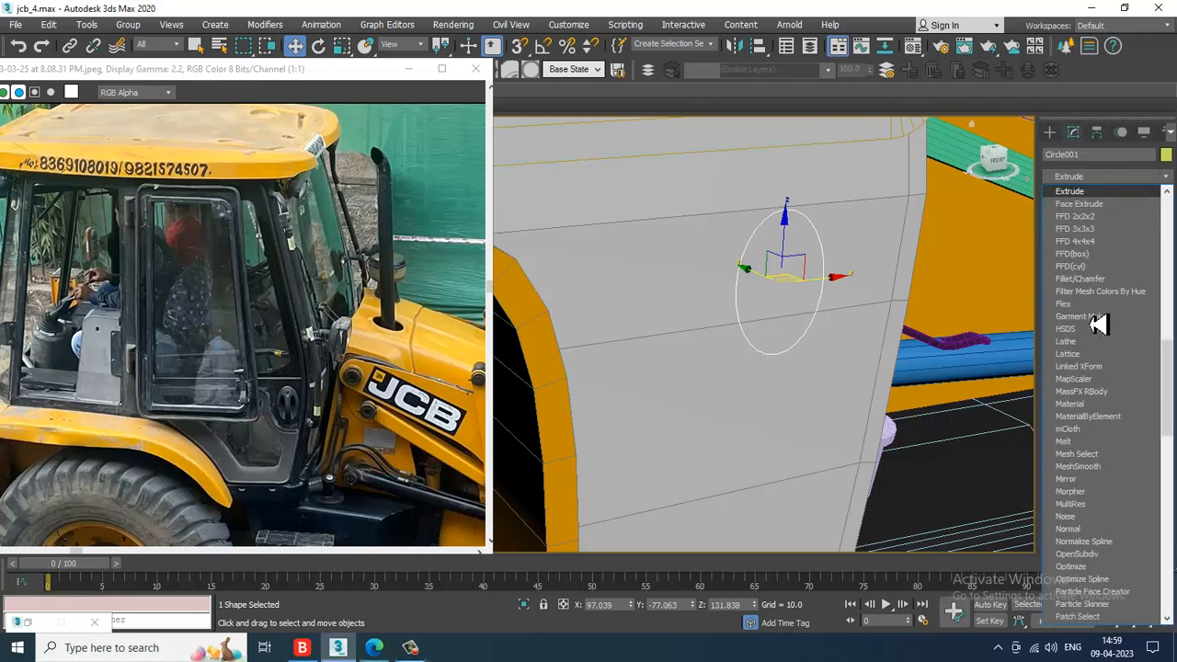
key(Return)
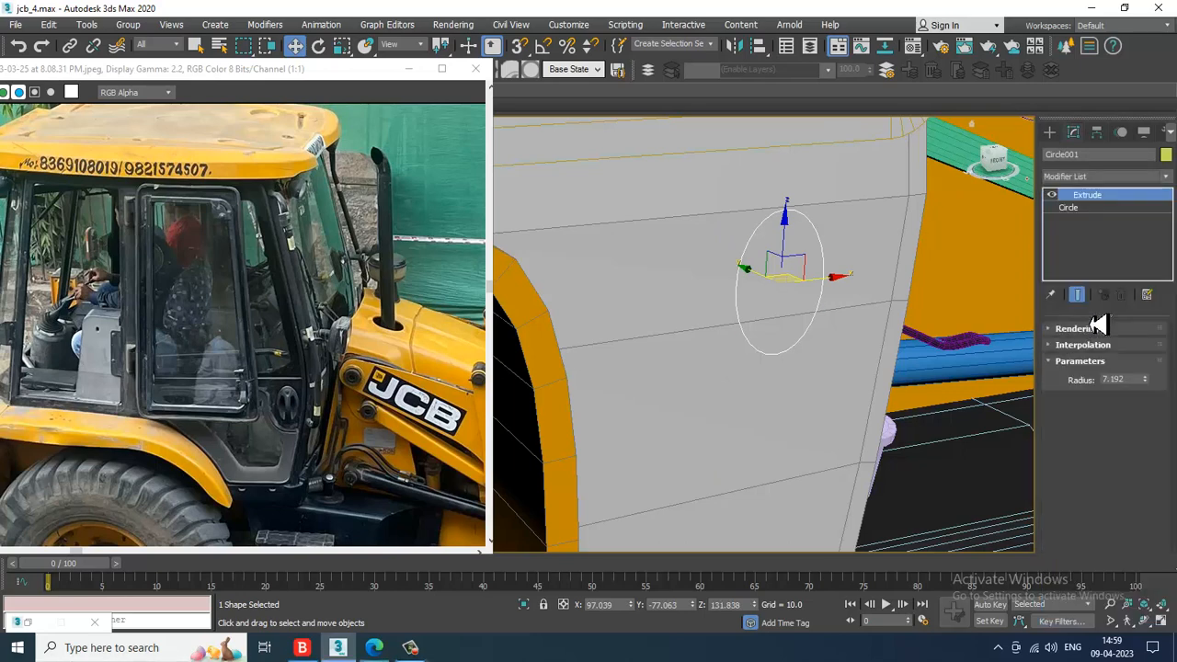
click(1147, 349)
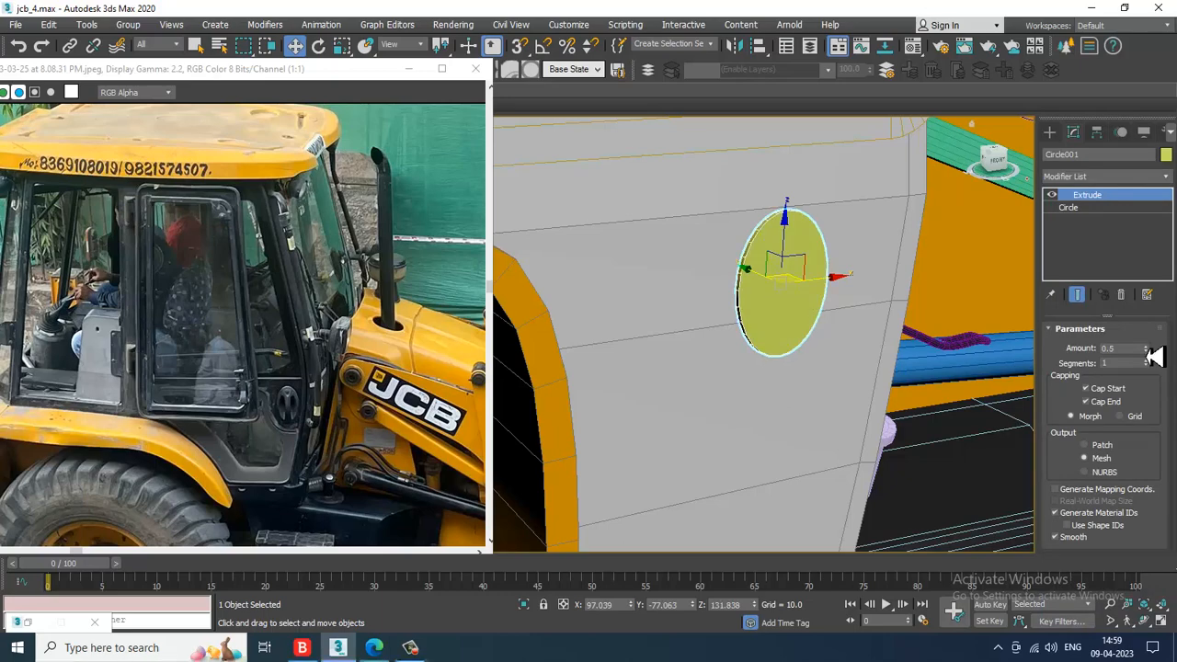
click(1146, 348)
Move the oval disc about 0.57 along Y into the cab panel and convert it to an Editable Poly.
alt+middle_drag(965, 283, 772, 271)
scroll(771, 271, up, 2)
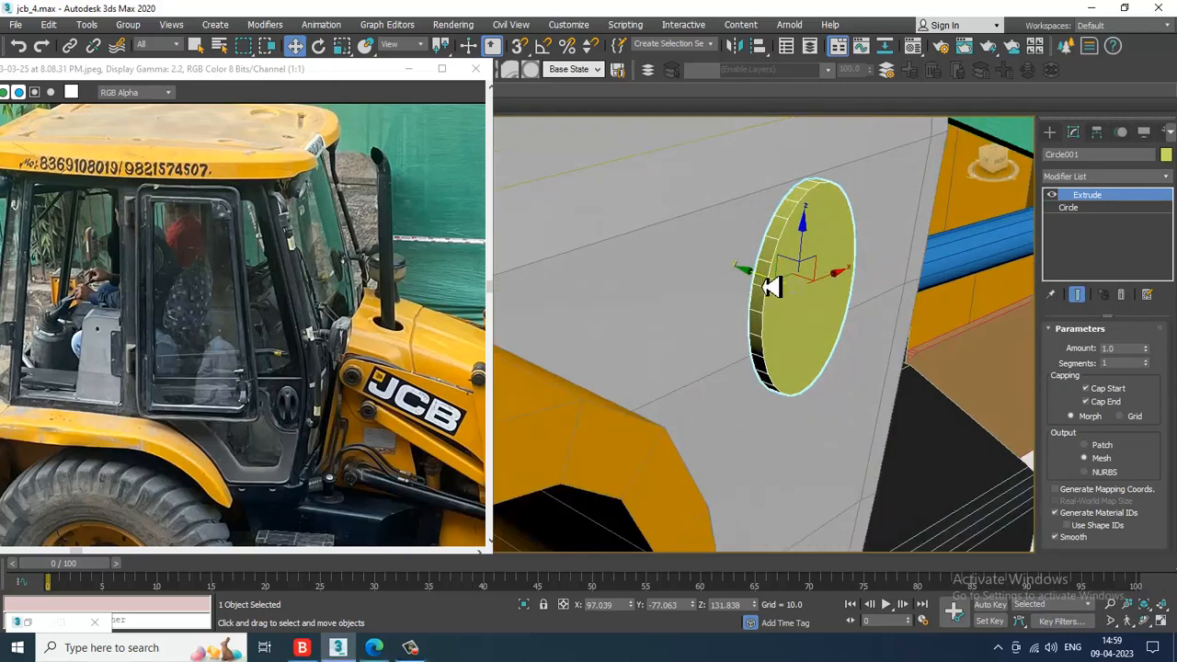
drag(772, 287, 765, 286)
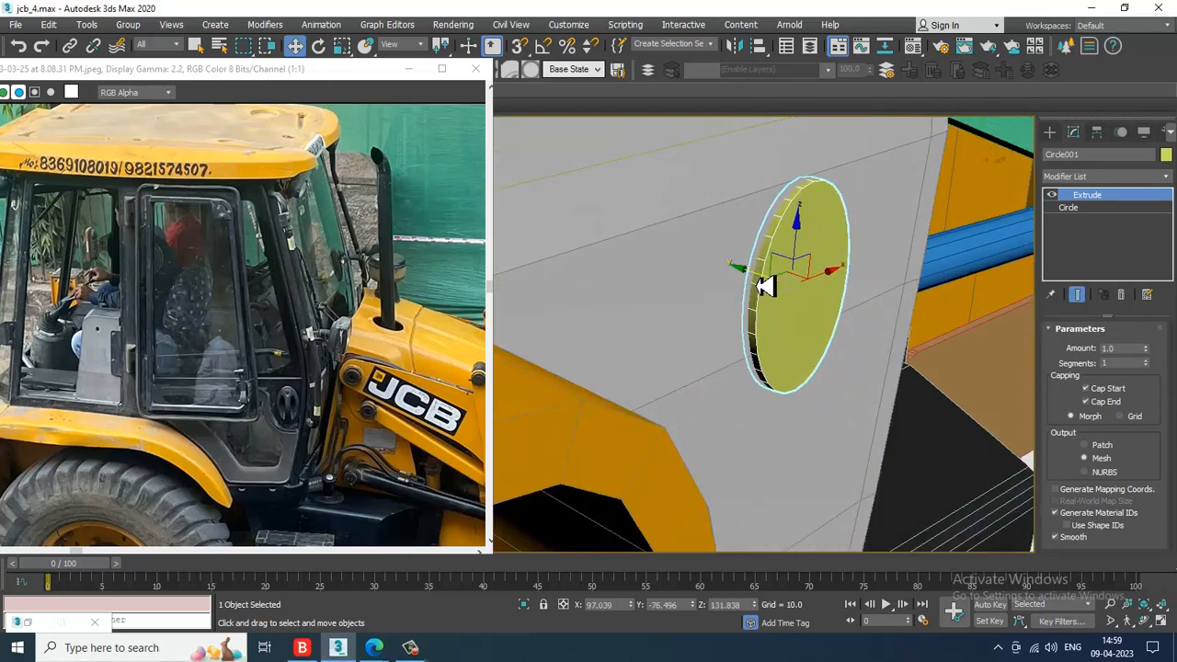
right_click(822, 222)
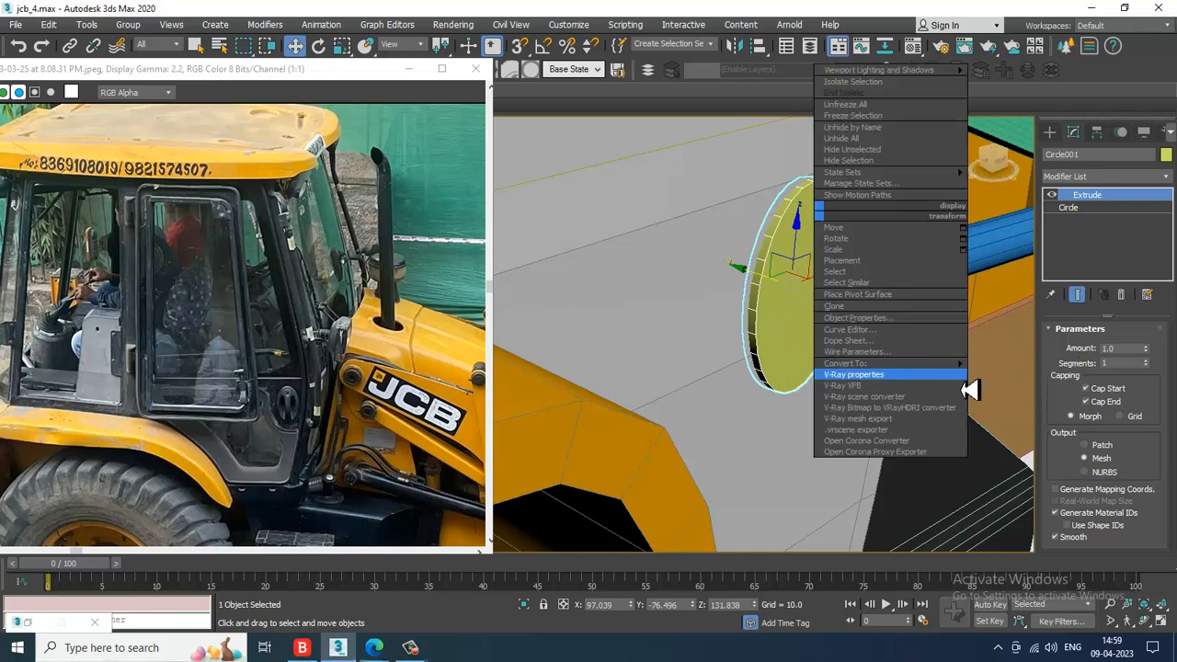
mouse_move(929, 366)
click(998, 374)
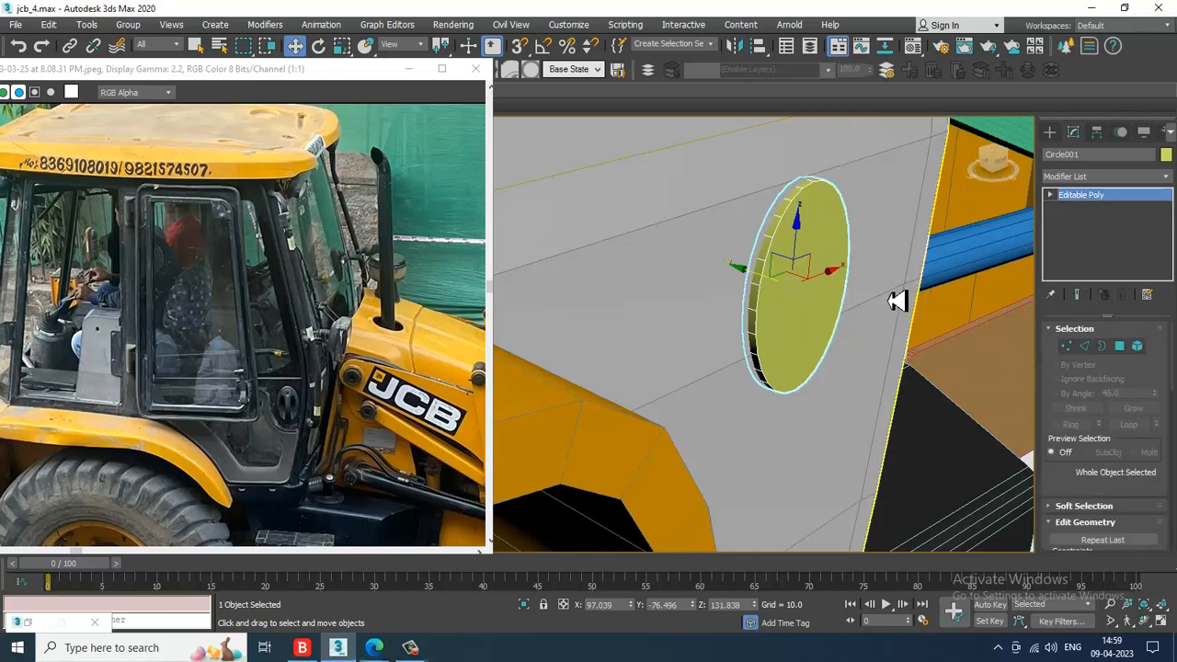
Select the front polygon of the oval disc for polygon editing.
alt+middle_drag(892, 291, 801, 249)
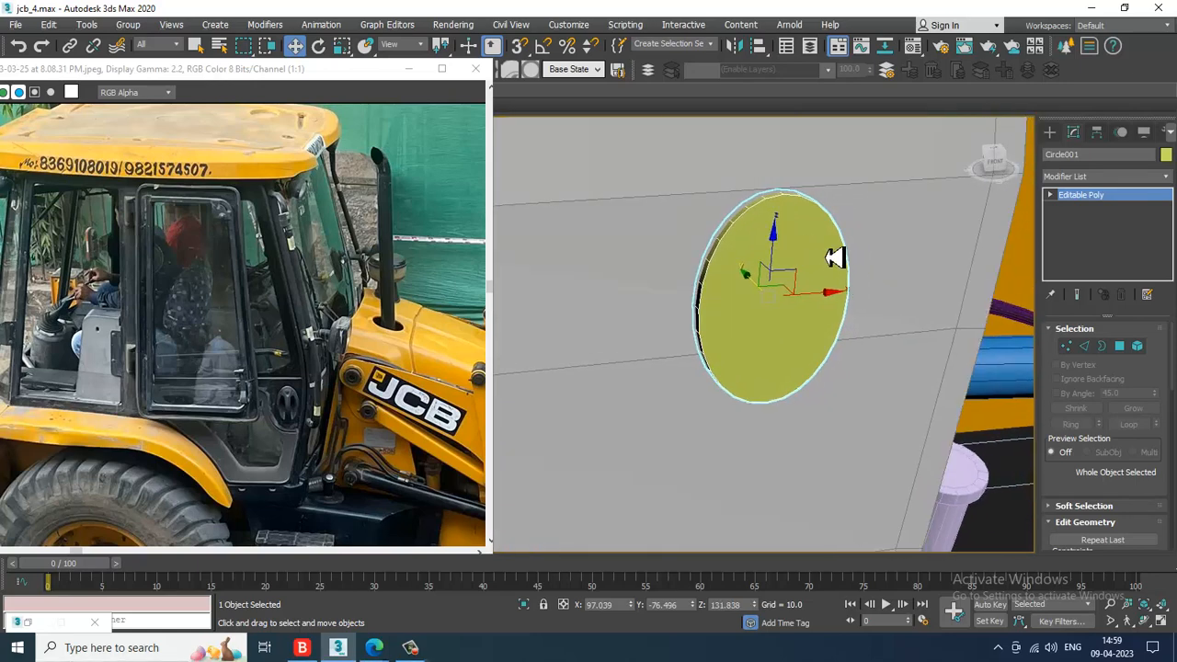
key(4)
click(822, 266)
drag(1099, 488, 1084, 351)
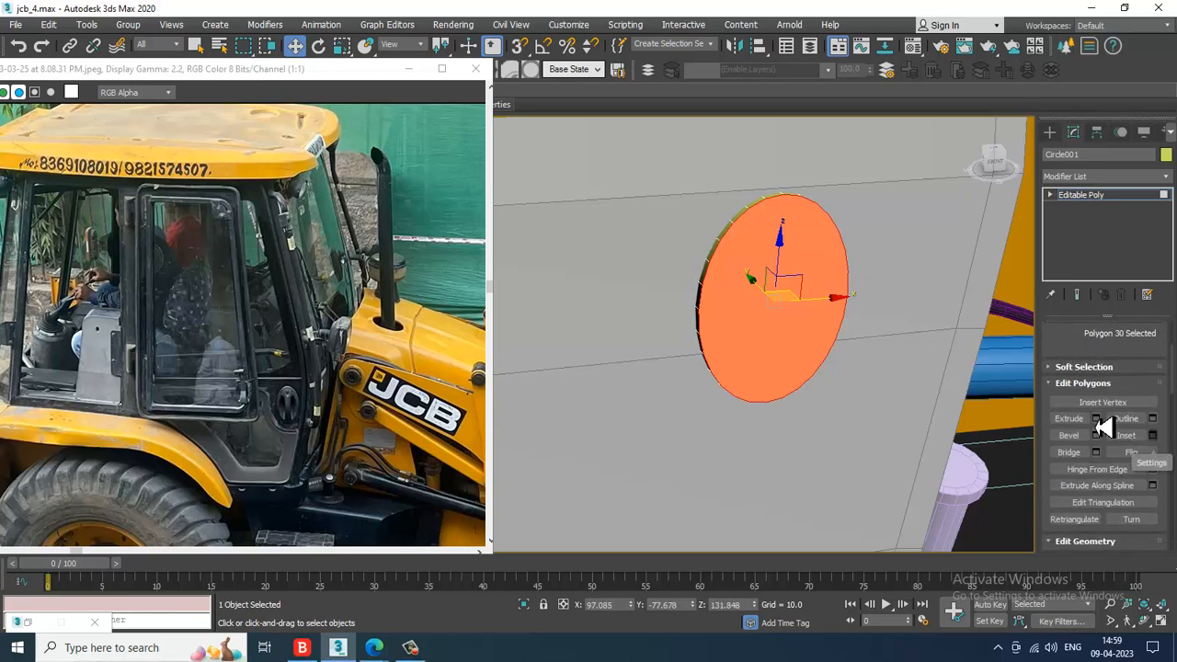
click(416, 649)
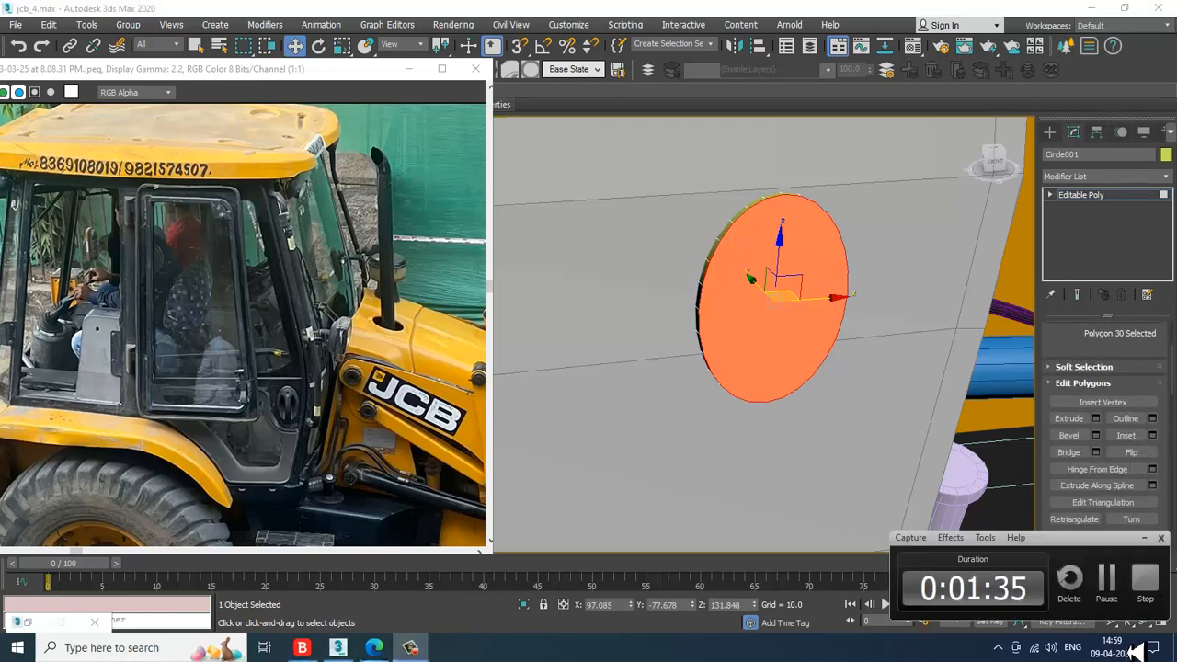
click(1108, 579)
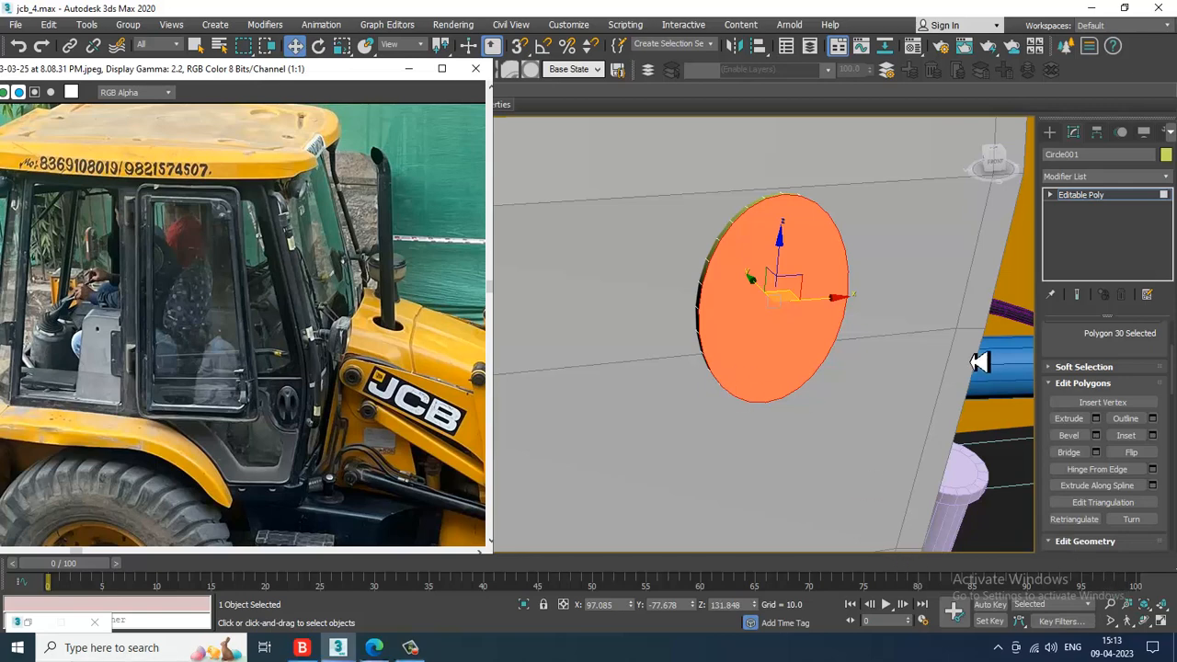
Inset the disc's front polygon by 1.0 and move it about 0.95 outward along Y to form a sloped rim.
alt+middle_drag(846, 371, 765, 287)
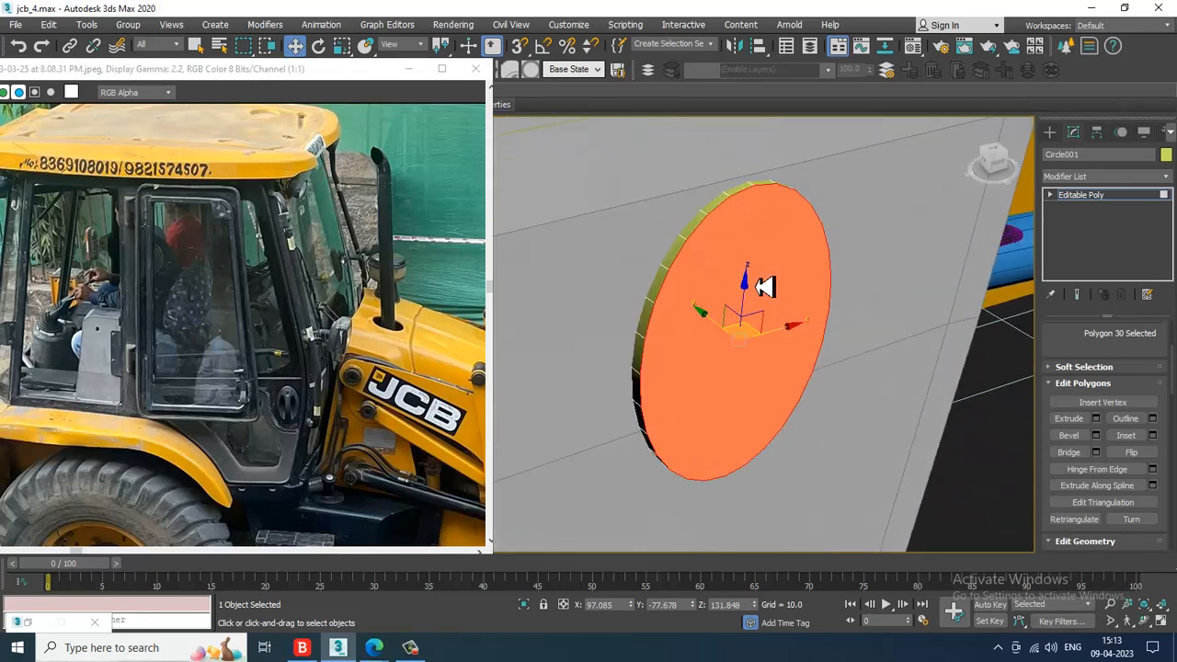
click(1153, 436)
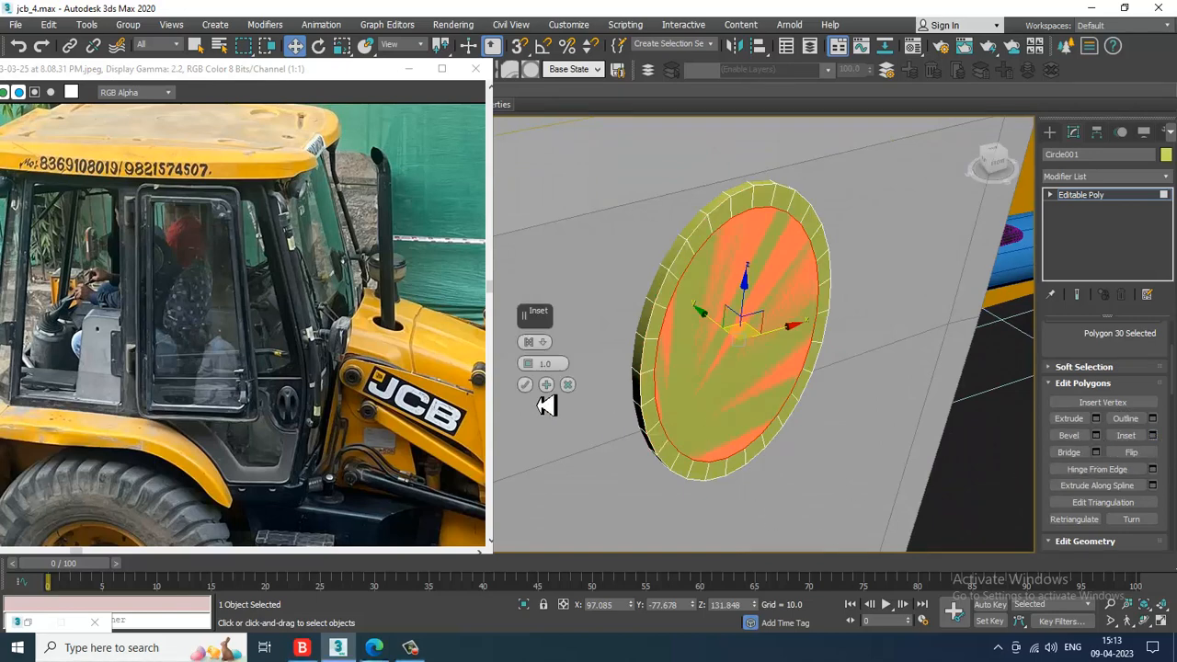
click(527, 386)
alt+middle_drag(831, 331, 849, 340)
drag(713, 324, 728, 329)
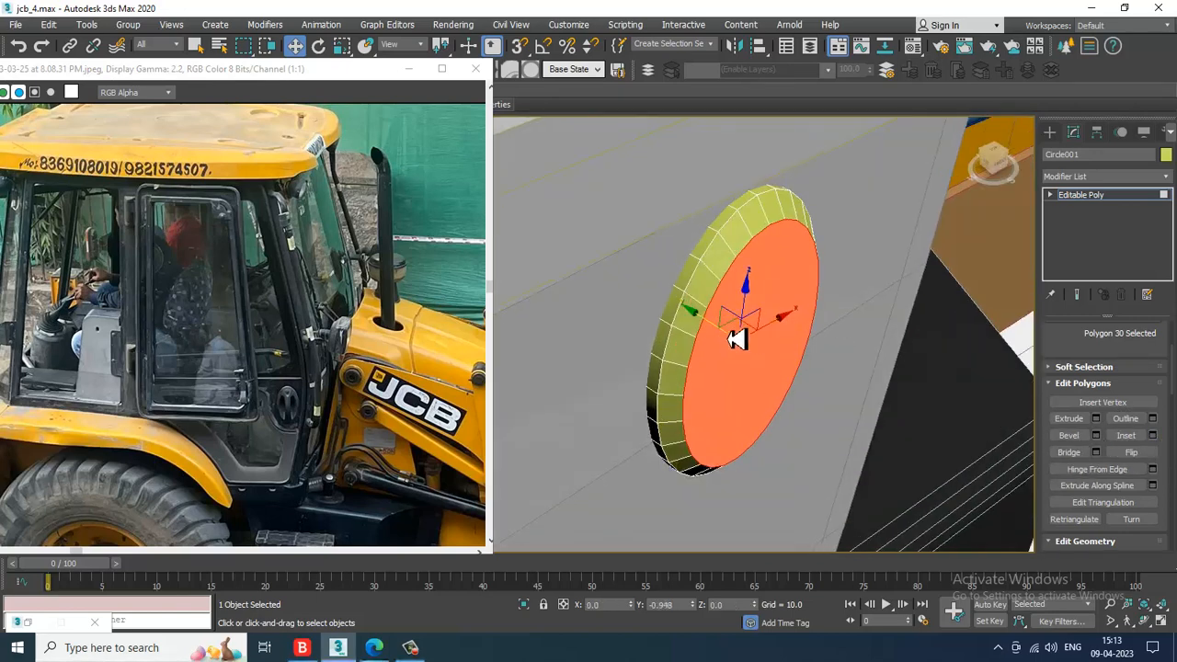
Cut two roughly parallel vertical edges across the disc's front face, dividing off a narrow central strip.
alt+middle_drag(737, 339, 779, 307)
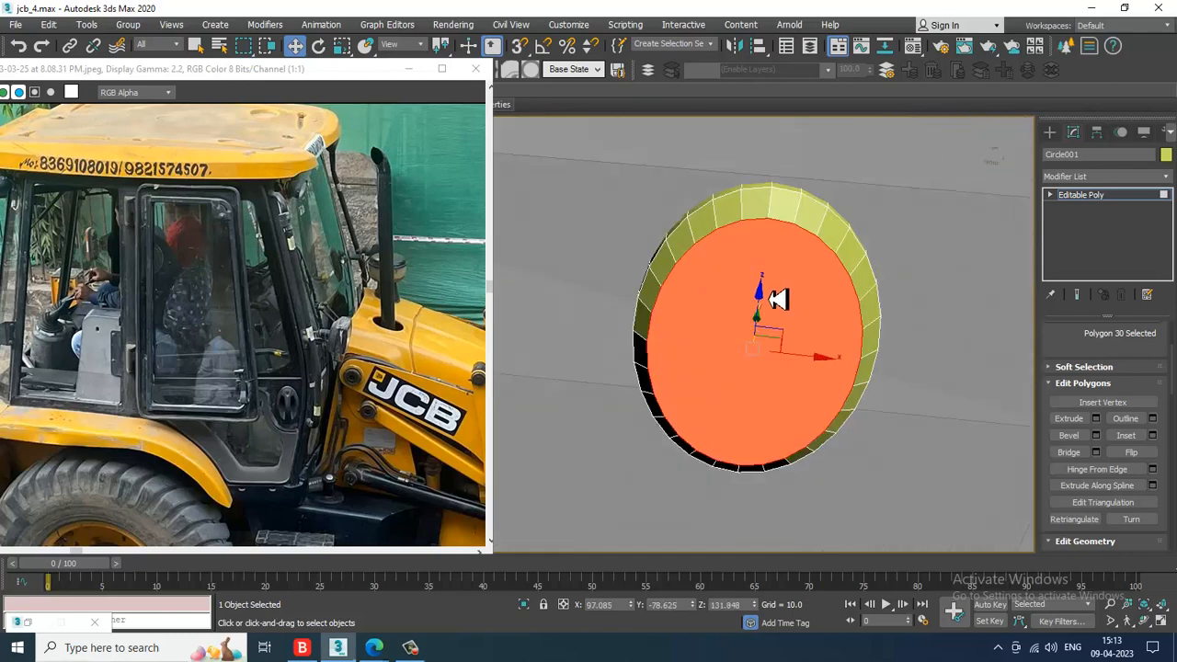
right_click(770, 247)
mouse_move(864, 402)
right_click(725, 390)
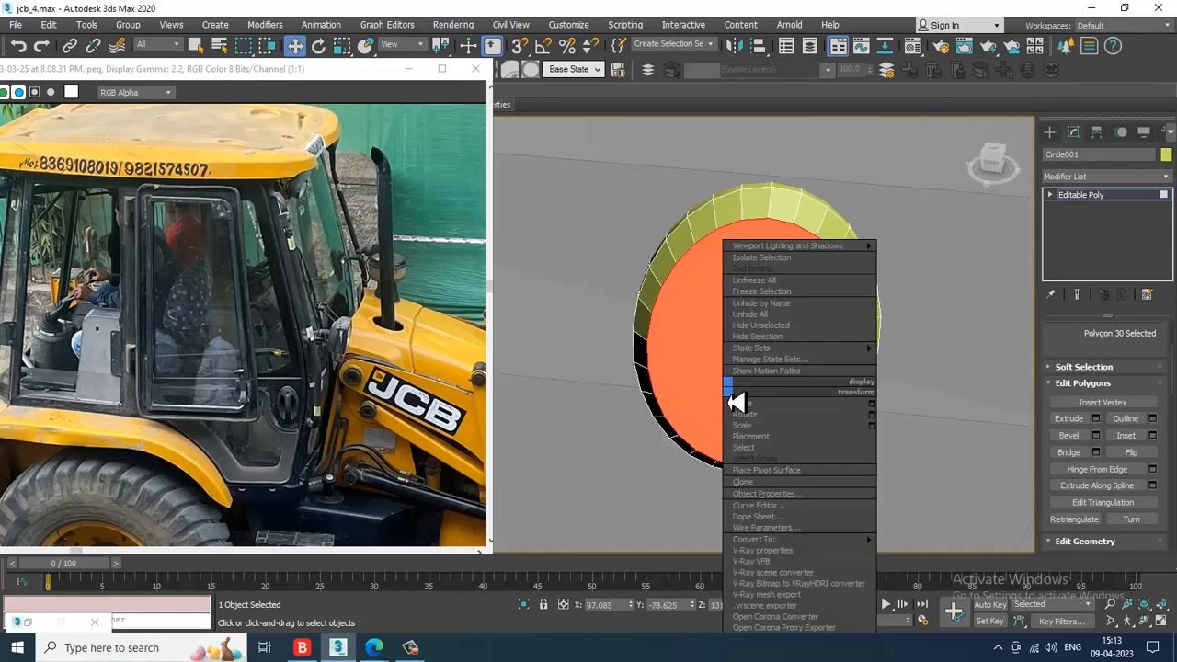
click(704, 261)
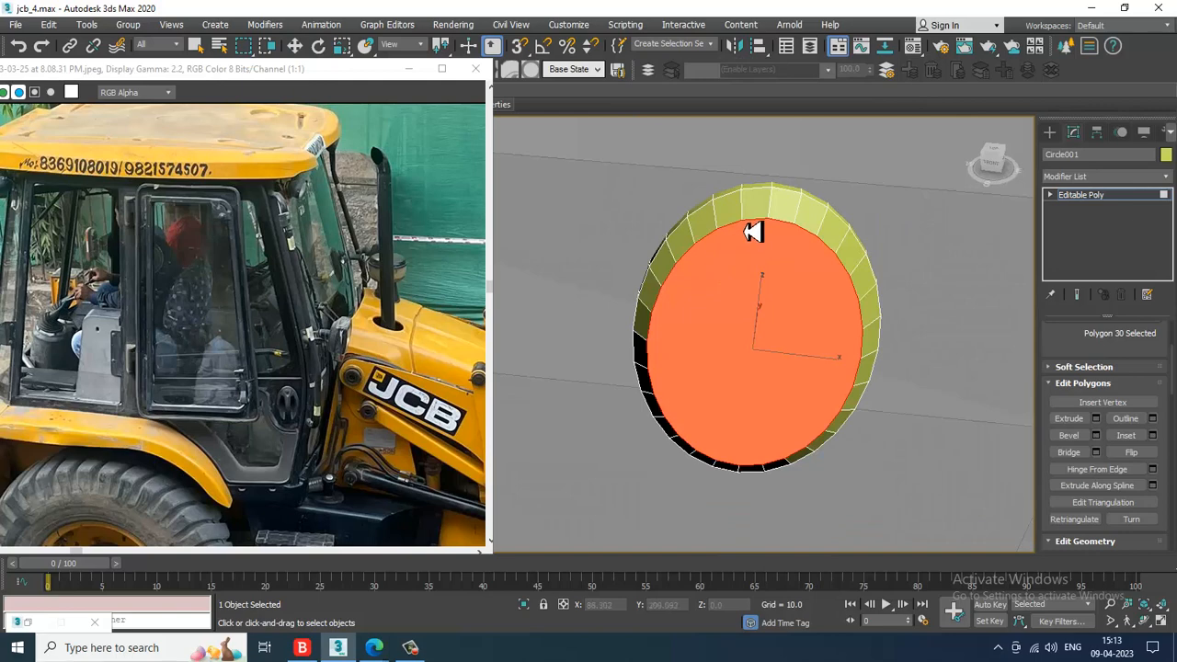
click(752, 233)
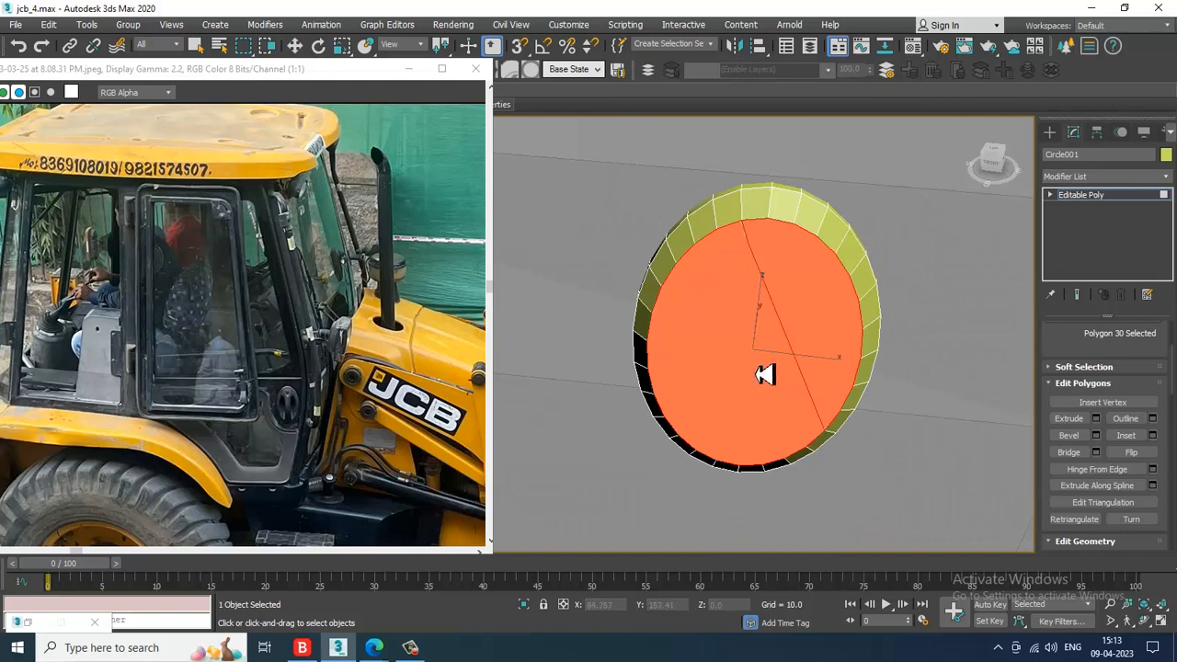
click(726, 467)
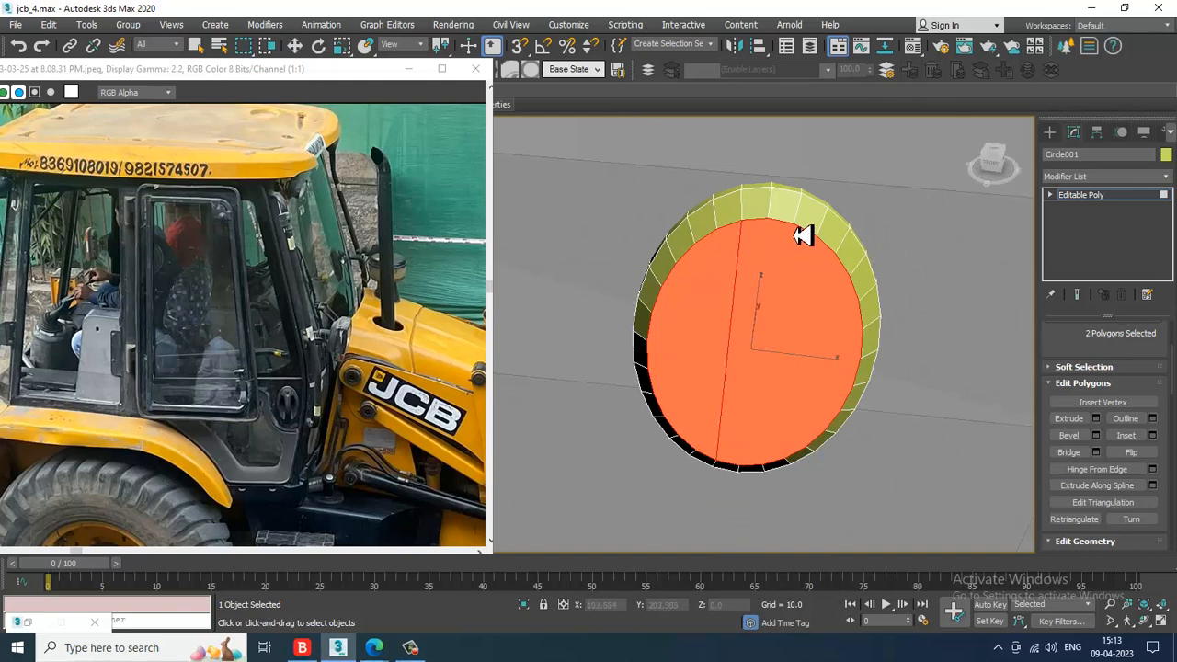
click(798, 234)
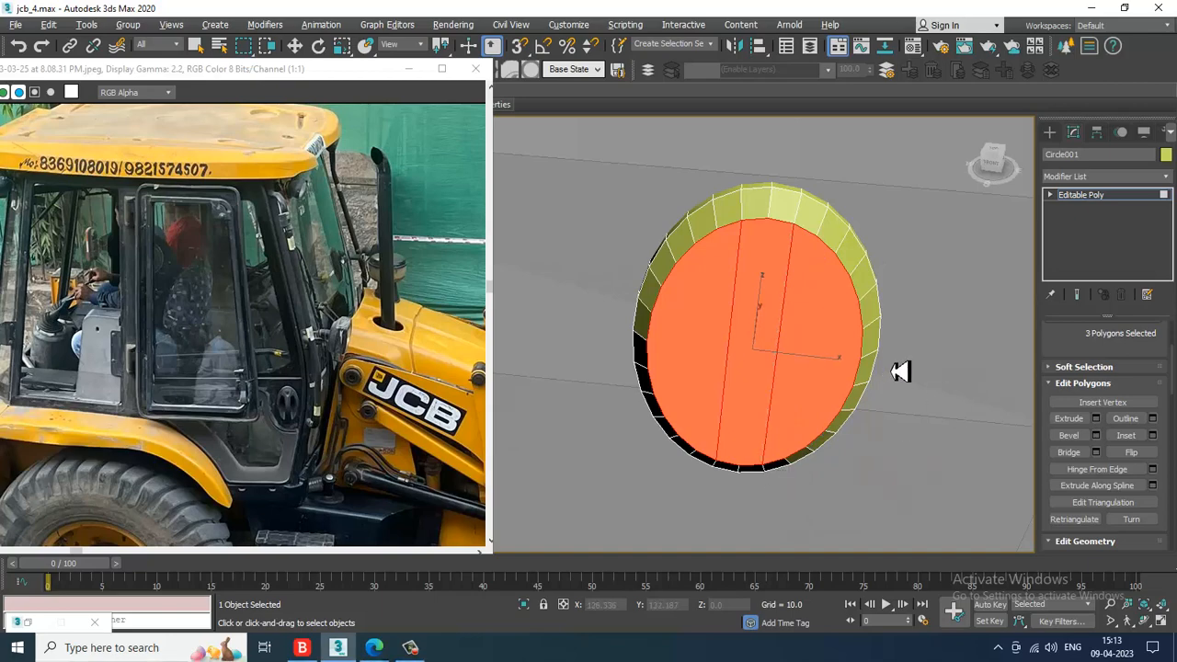
alt+middle_drag(901, 371, 892, 336)
key(w)
scroll(892, 337, up, 2)
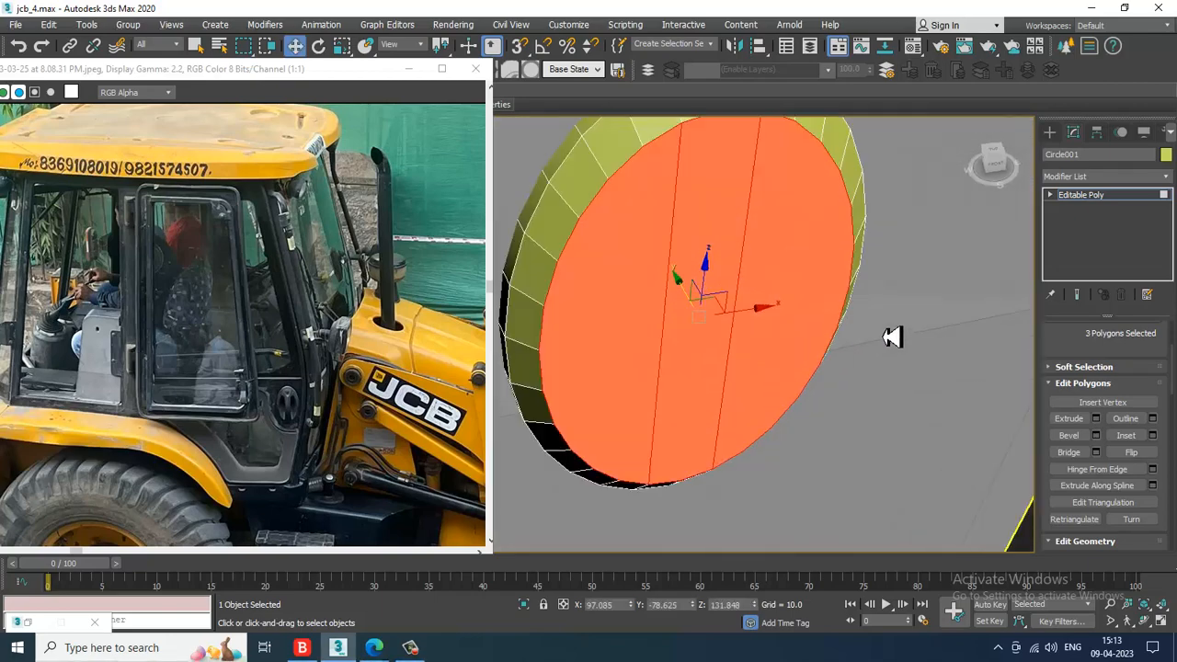
Bevel the central strip on the disc's front face with a height of 2.678 and an outline of -0.291.
key(4)
alt+middle_drag(736, 237, 756, 281)
key(4)
click(709, 232)
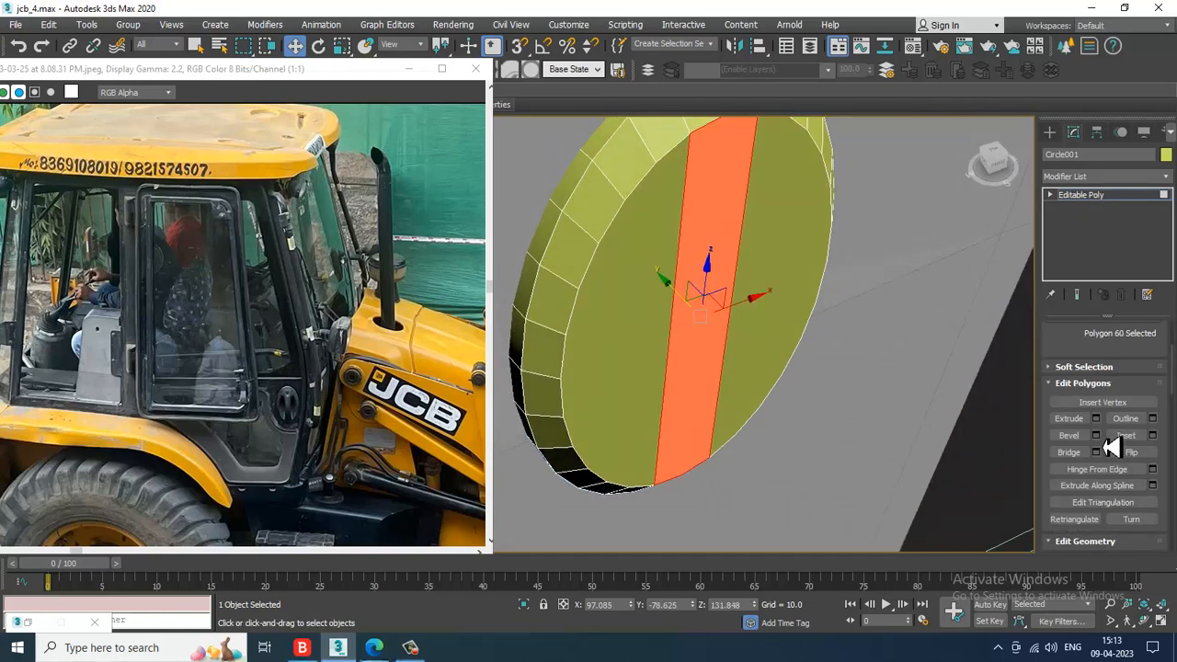
click(1096, 437)
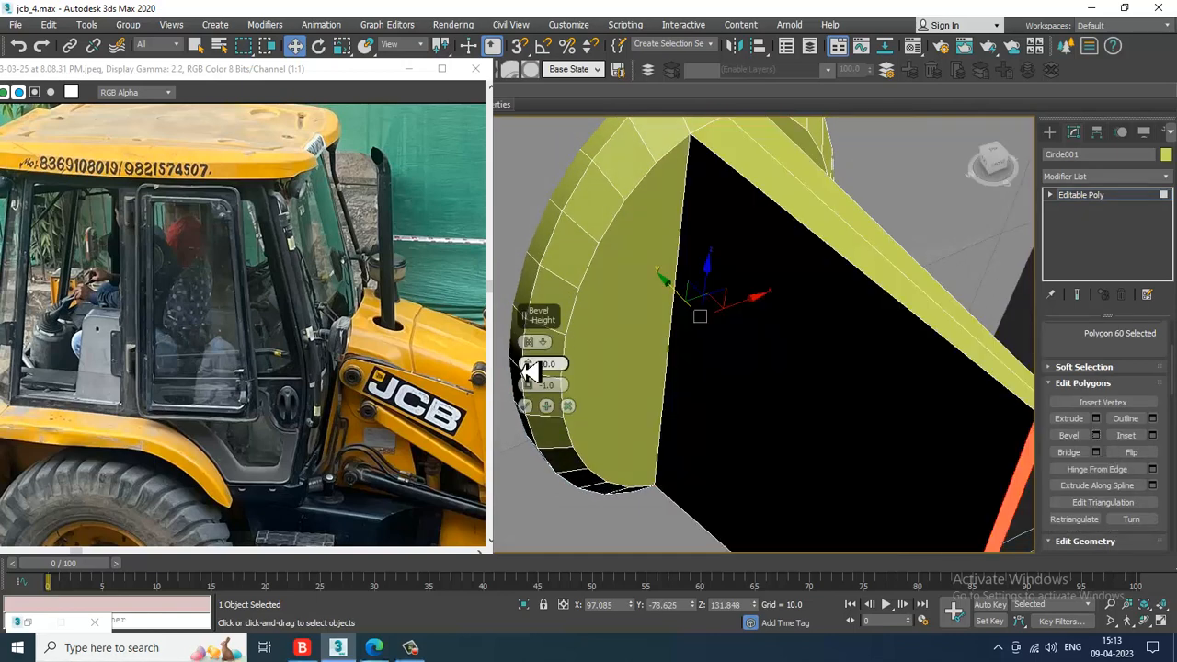
drag(540, 380, 555, 409)
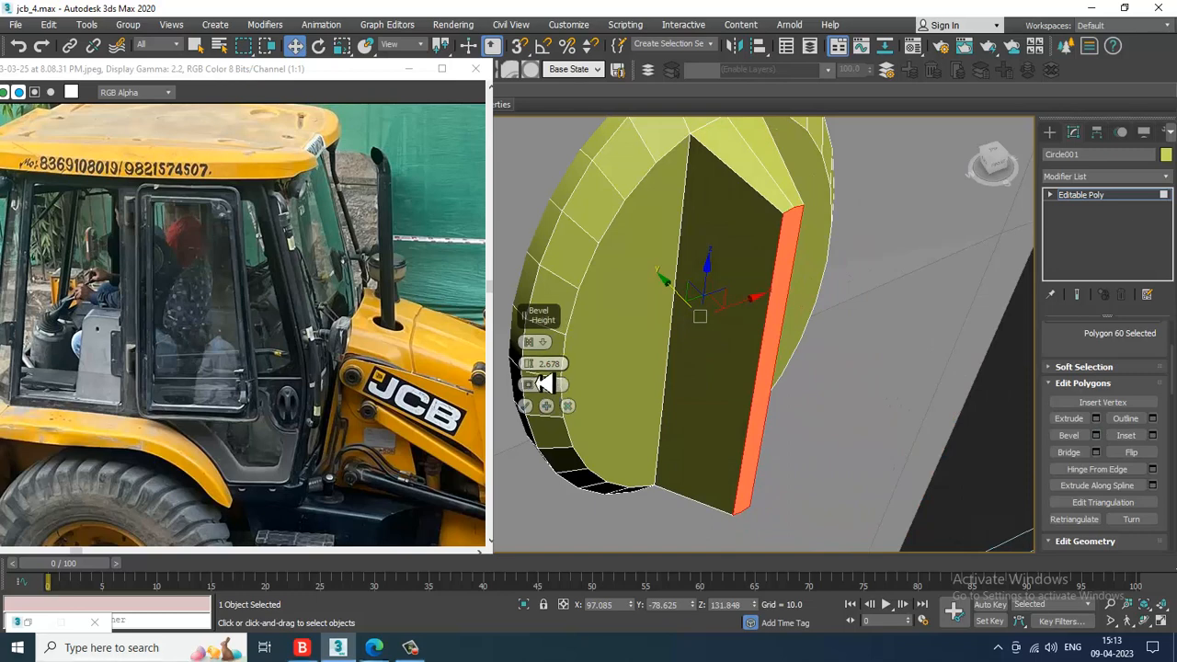
drag(540, 368, 538, 387)
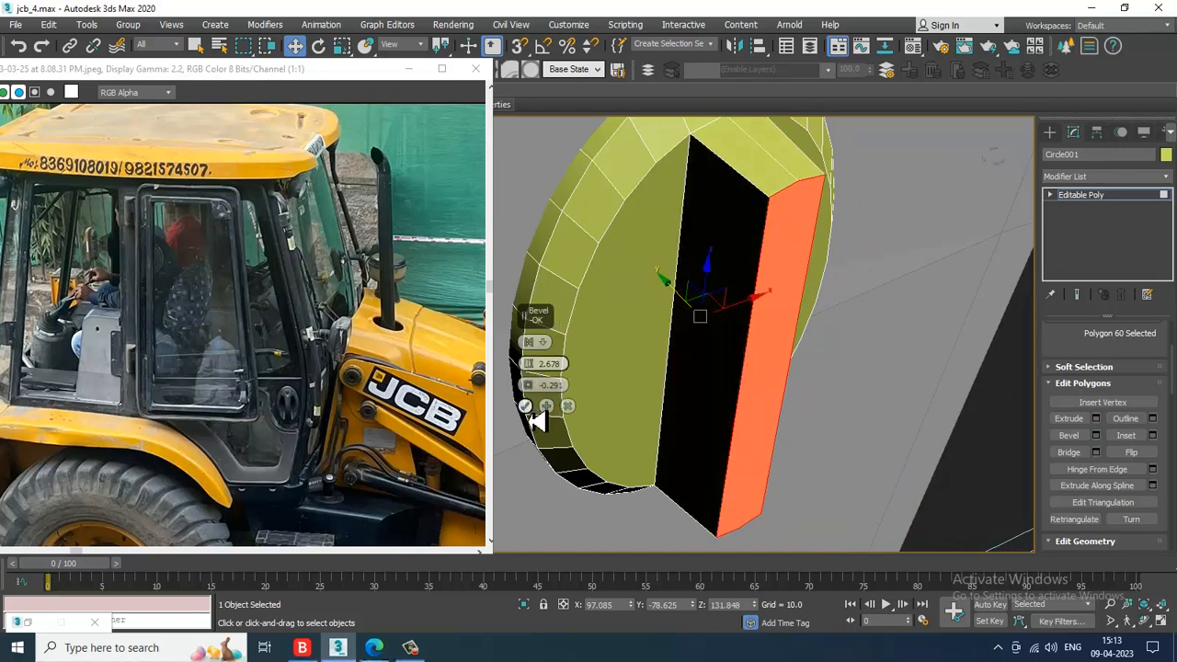
click(527, 407)
Chamfer the raised strip's upper and lower outer end edges by 1.0 with several segments to round the corners.
alt+middle_drag(798, 363, 807, 282)
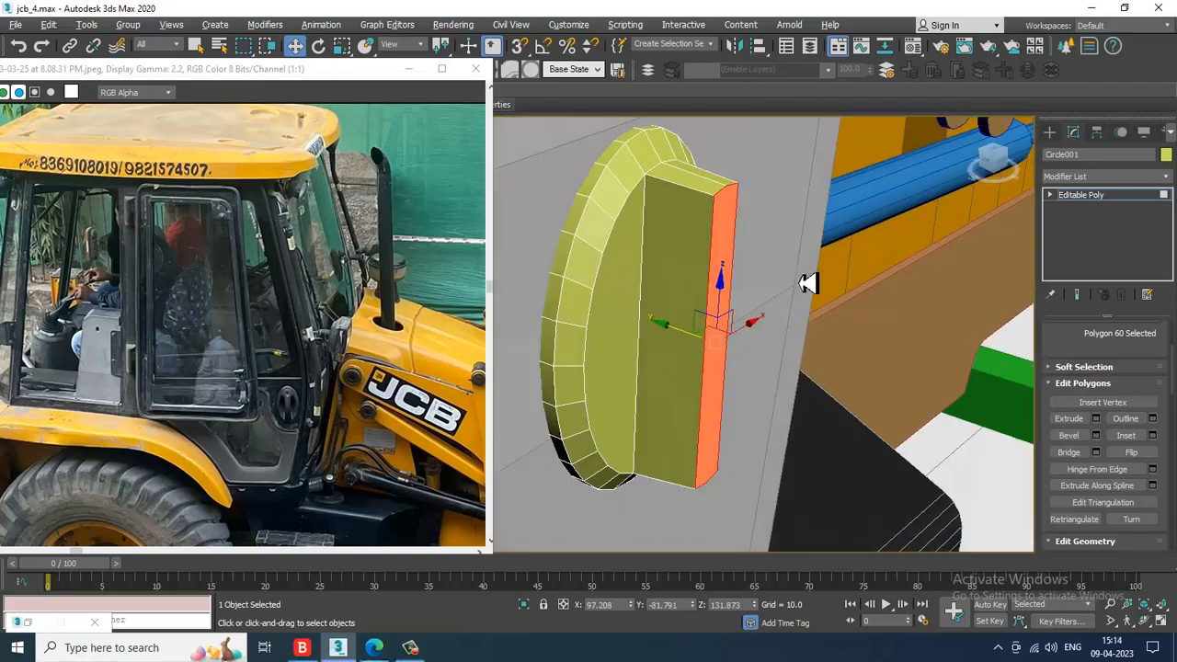
key(2)
alt+middle_drag(755, 178, 788, 373)
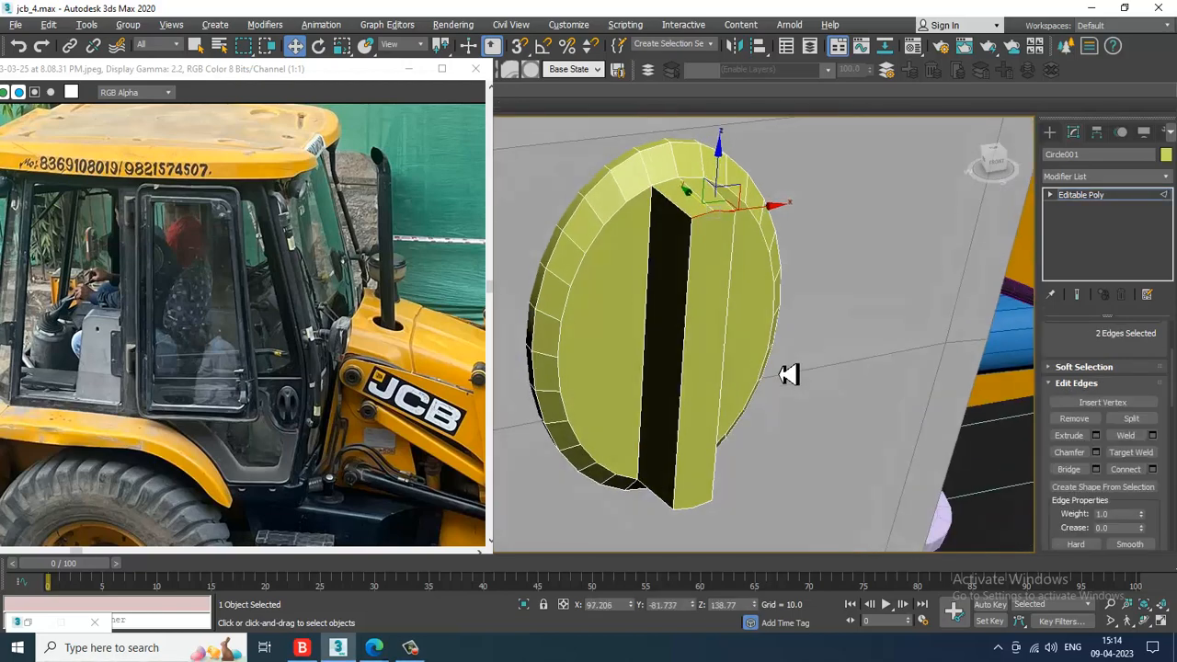
scroll(767, 316, up, 3)
scroll(766, 317, up, 2)
ctrl+click(743, 384)
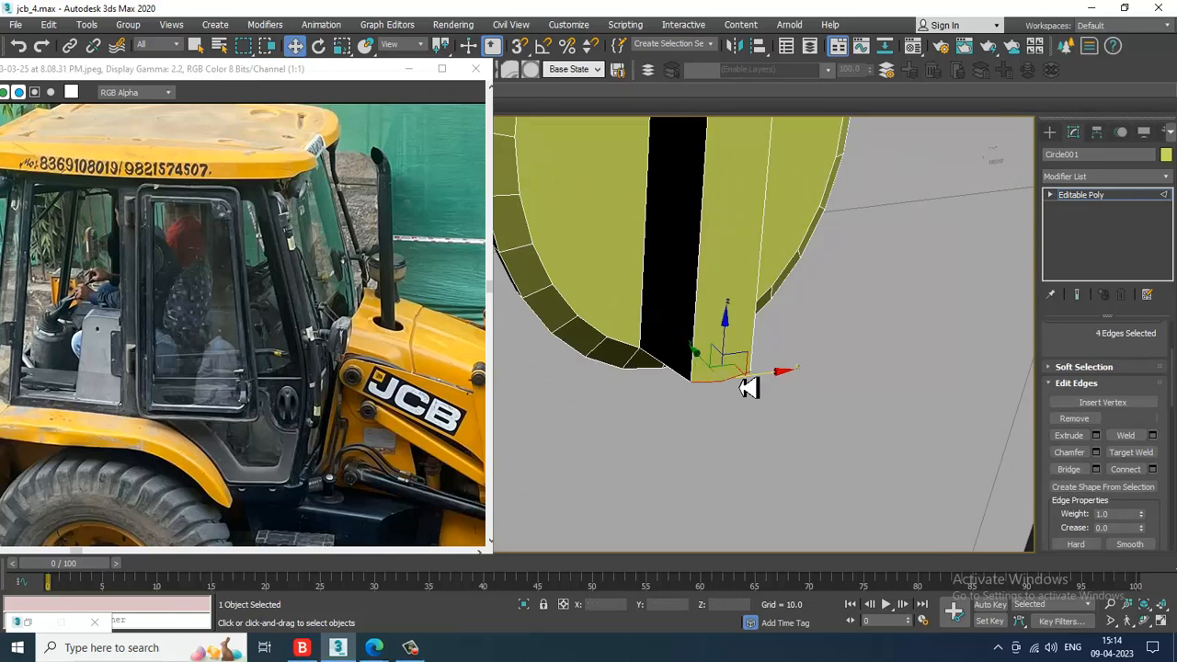
click(1096, 452)
alt+middle_drag(957, 331, 849, 328)
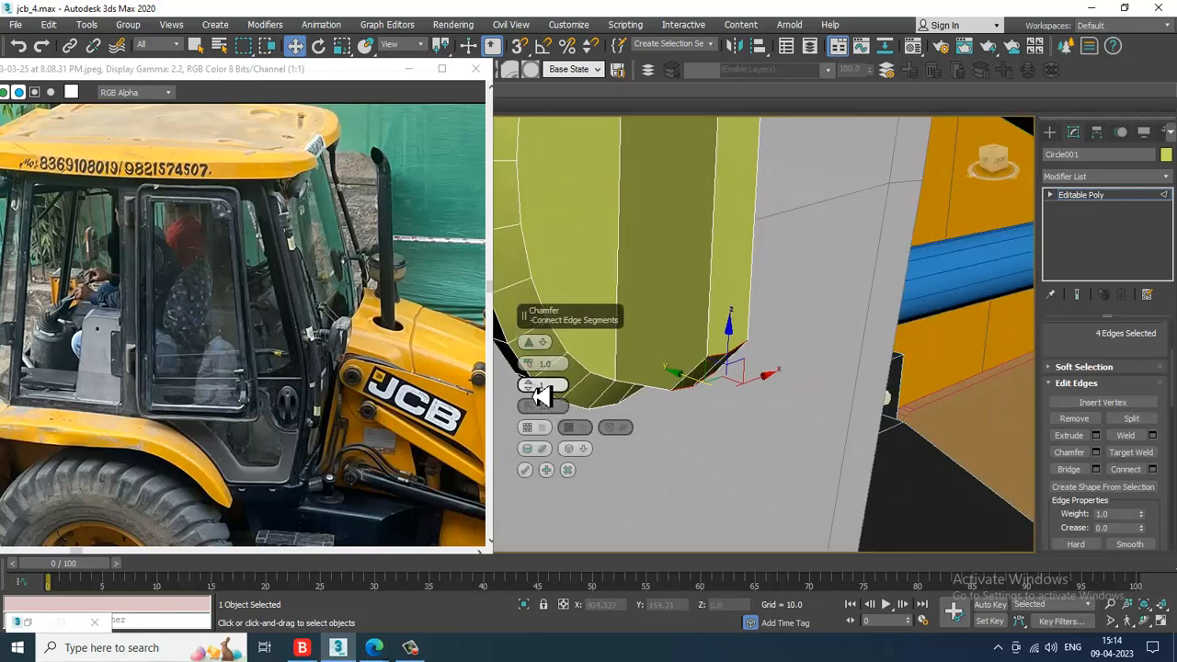
mouse_move(533, 390)
mouse_down()
mouse_move(538, 365)
mouse_move(549, 373)
mouse_up()
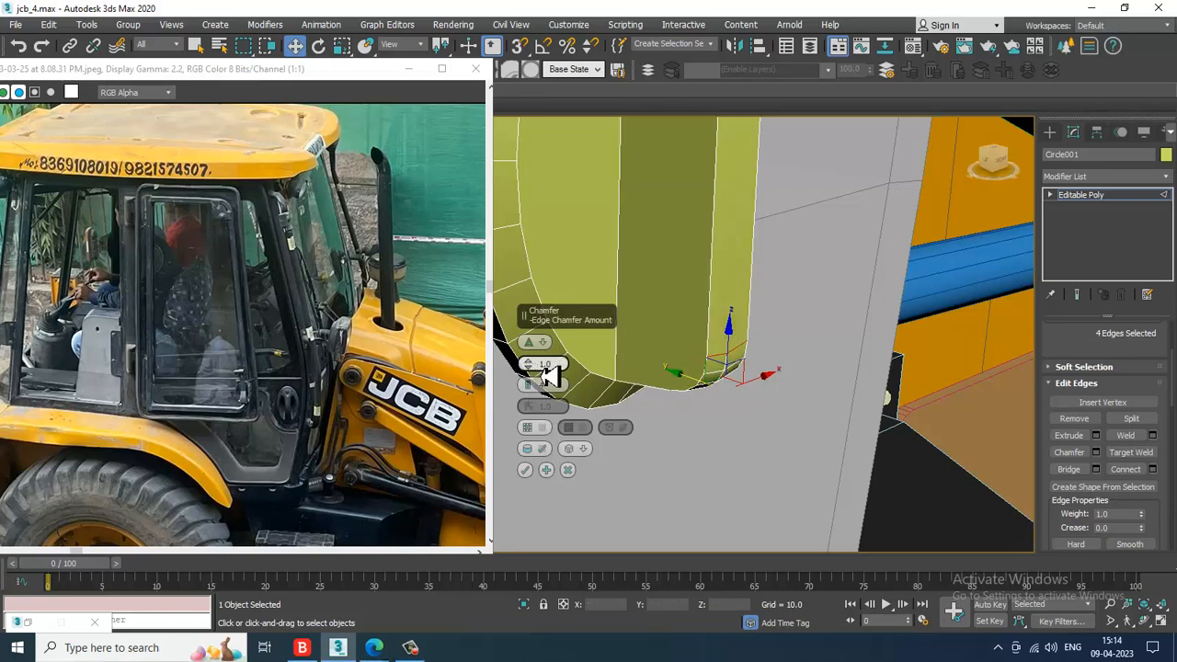
click(526, 470)
Inset both side polygons of the raised strip by 0.528 and bridge them to make a through opening in the handle.
alt+middle_drag(757, 344, 703, 273)
key(4)
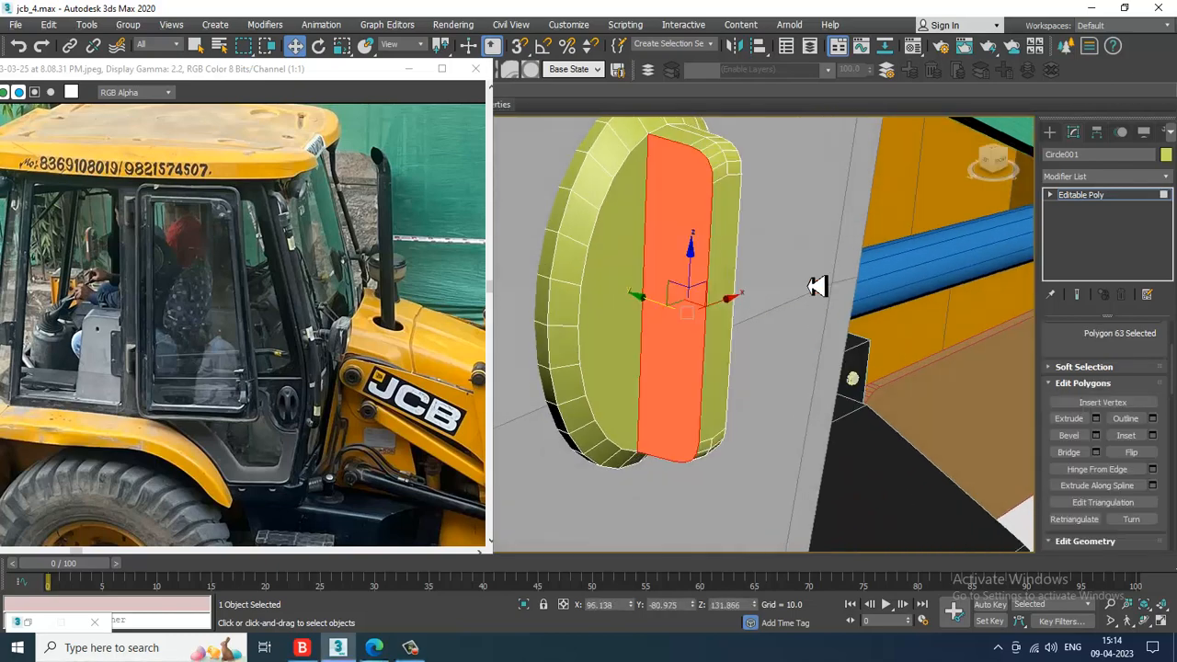
alt+middle_drag(819, 284, 762, 252)
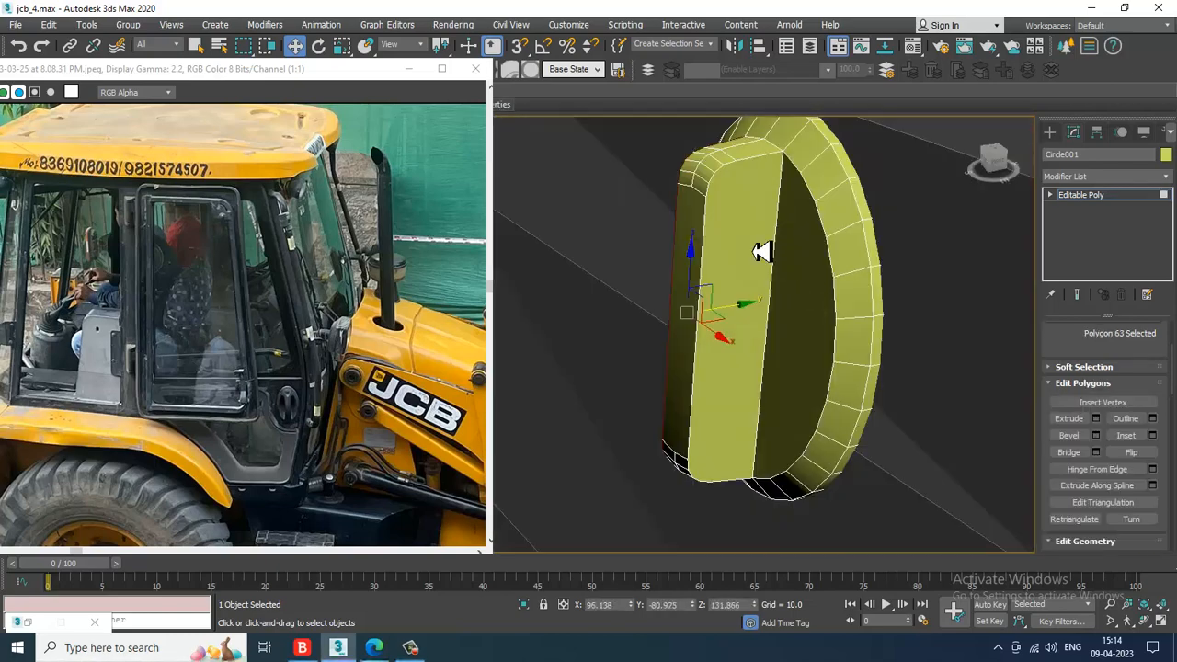
click(1152, 435)
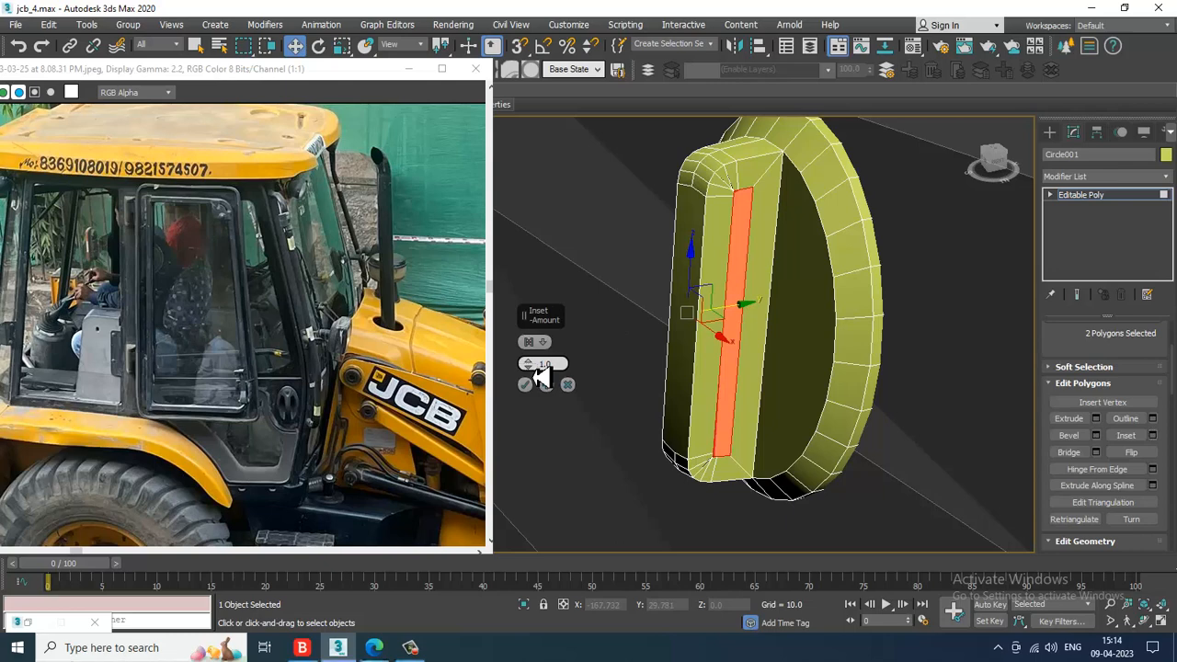
drag(540, 377, 545, 380)
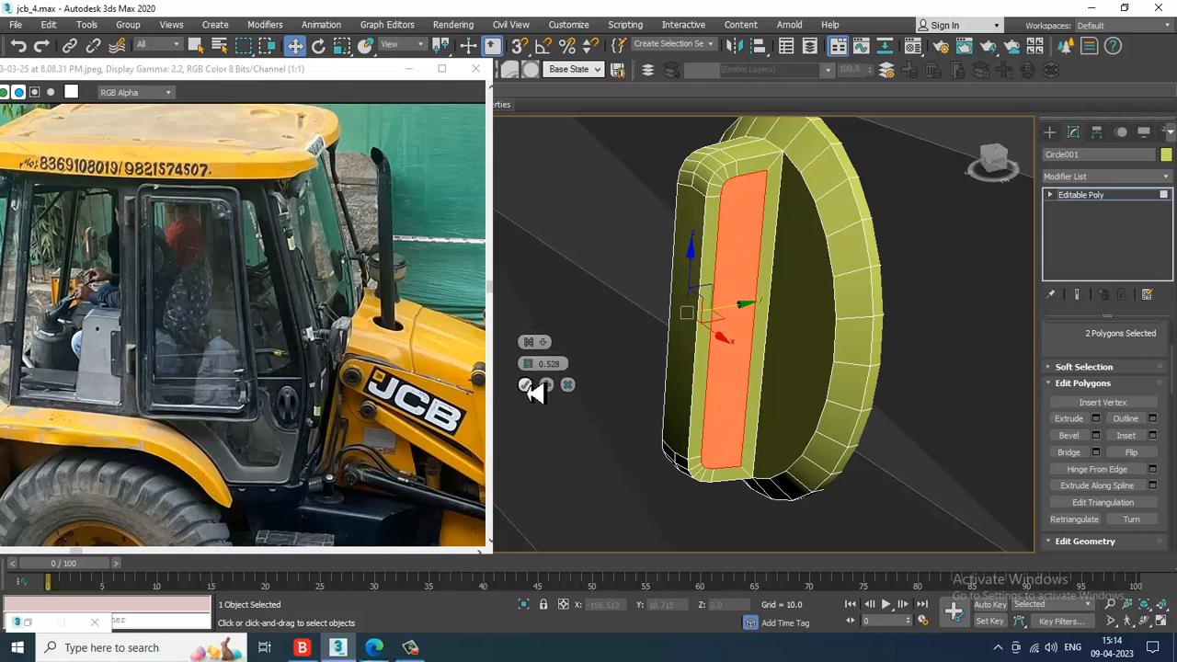
click(526, 384)
click(1069, 452)
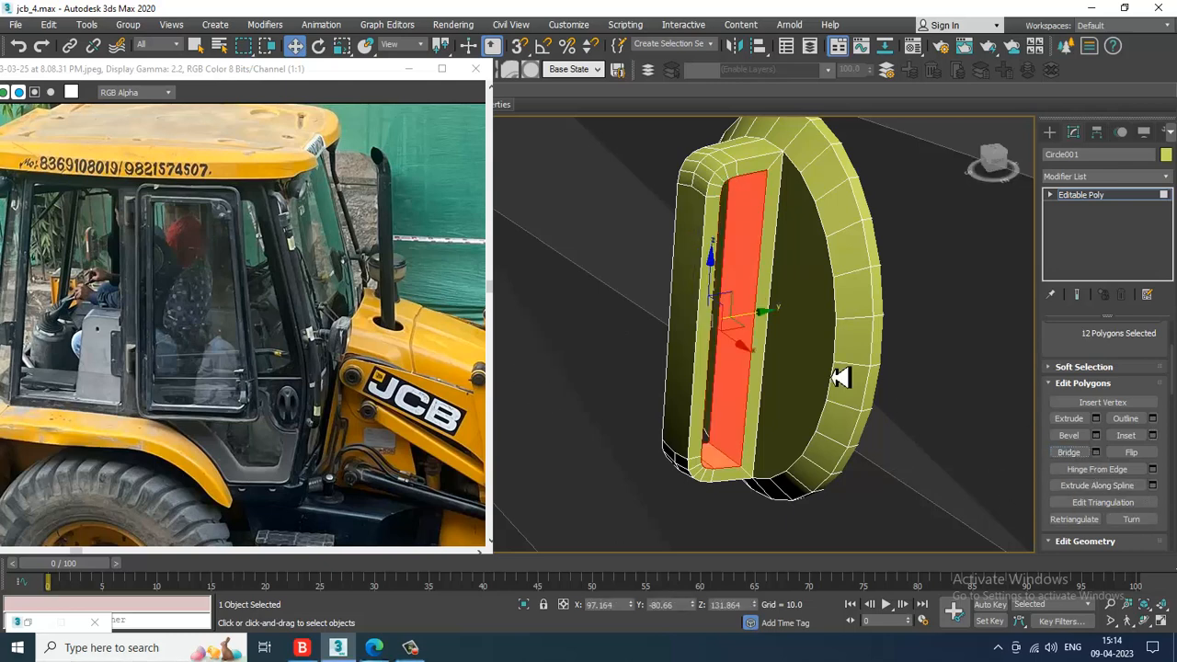
Taper the handle by moving its upper outer corner vertices down to about Z 137.6 and its lower ones up to about Z 126.1.
scroll(696, 313, down, 2)
alt+middle_drag(694, 314, 715, 264)
key(1)
key(alt+w)
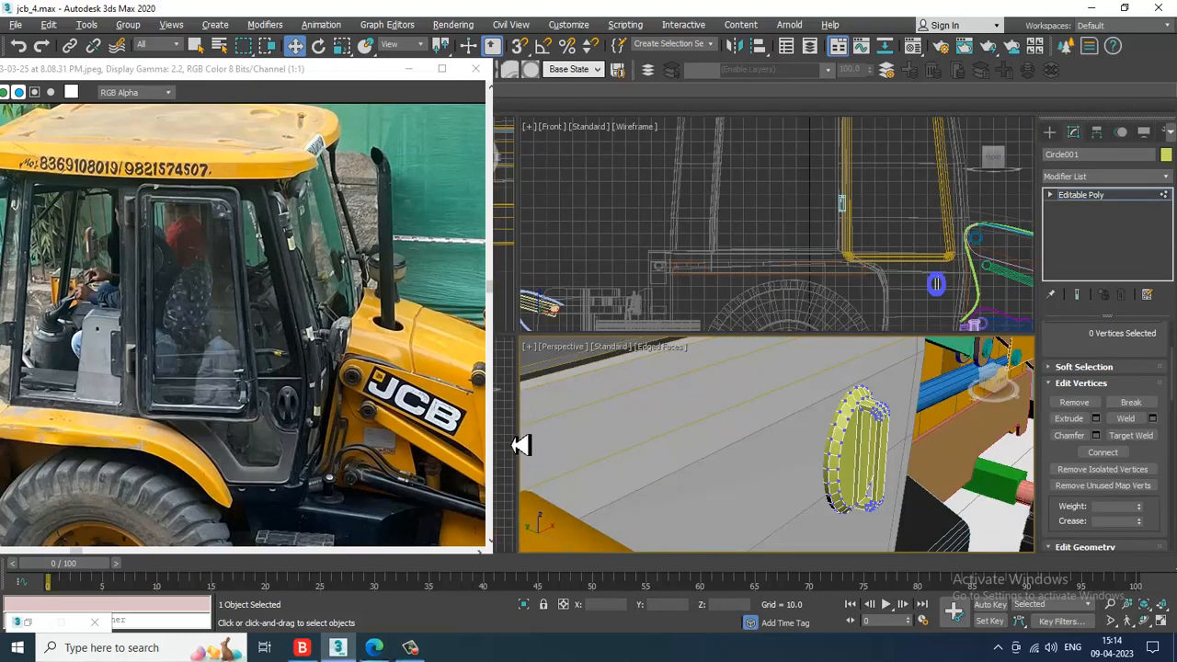
click(512, 445)
key(alt+w)
middle_drag(600, 297, 658, 316)
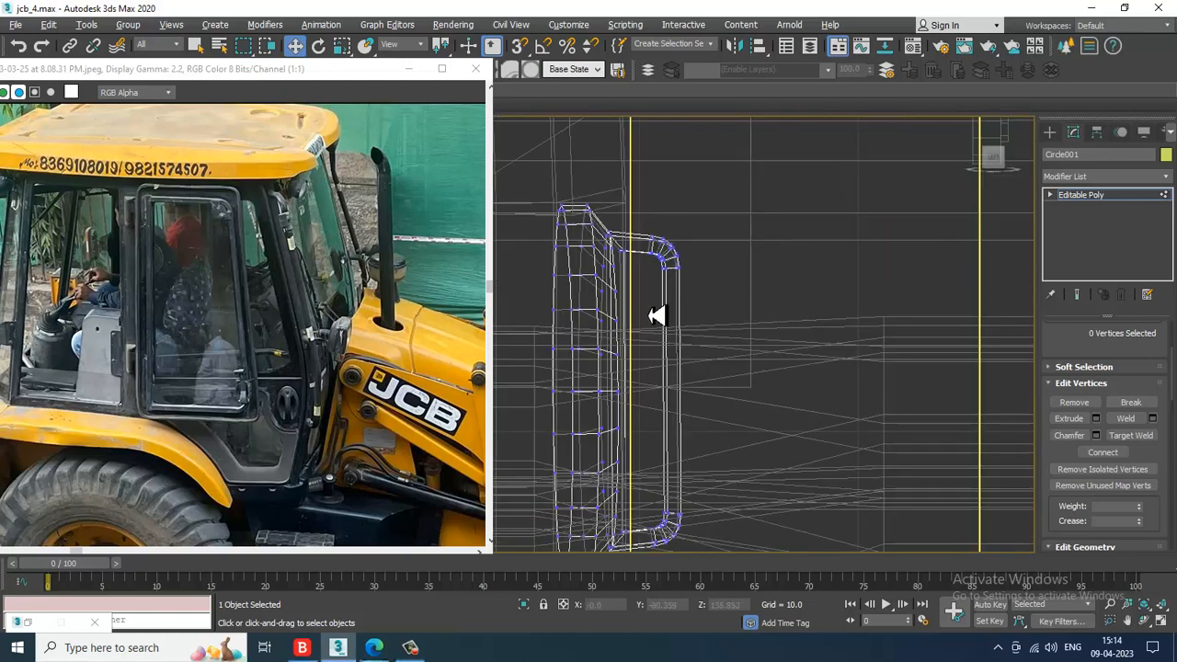
drag(652, 231, 741, 313)
drag(674, 213, 680, 227)
middle_drag(743, 397, 749, 309)
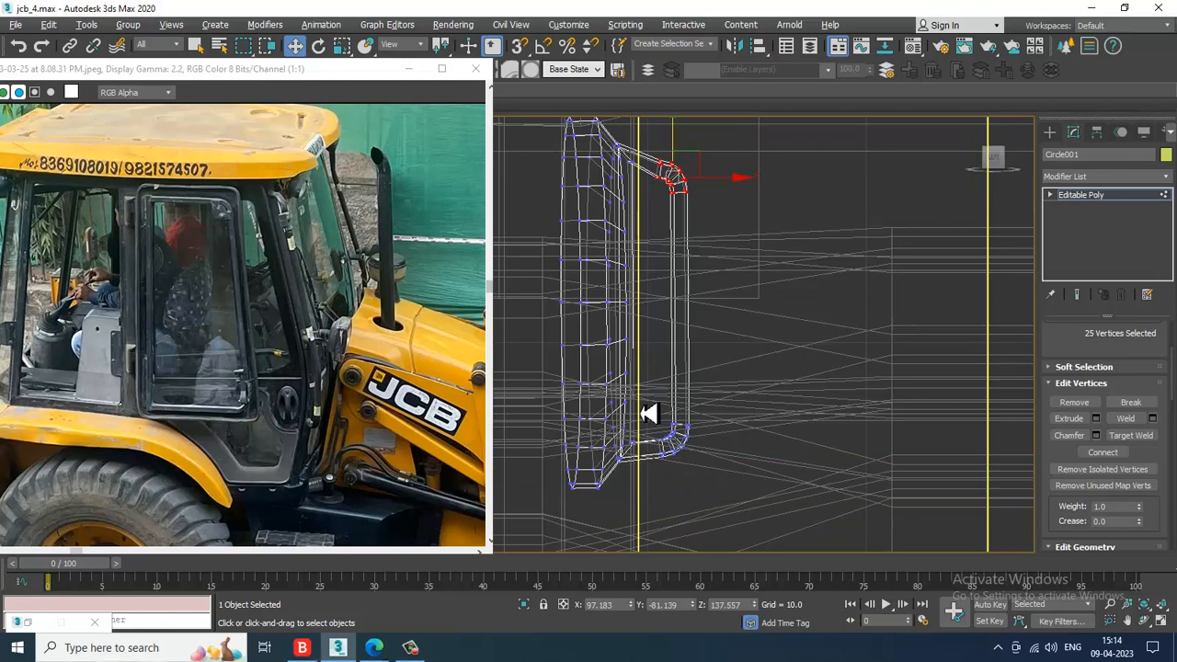
drag(720, 476, 721, 475)
drag(680, 411, 677, 397)
Leave vertex editing and move the whole oval disc on the cab panel to about X 105.8 and Y -76.4.
key(alt+w)
middle_click(798, 413)
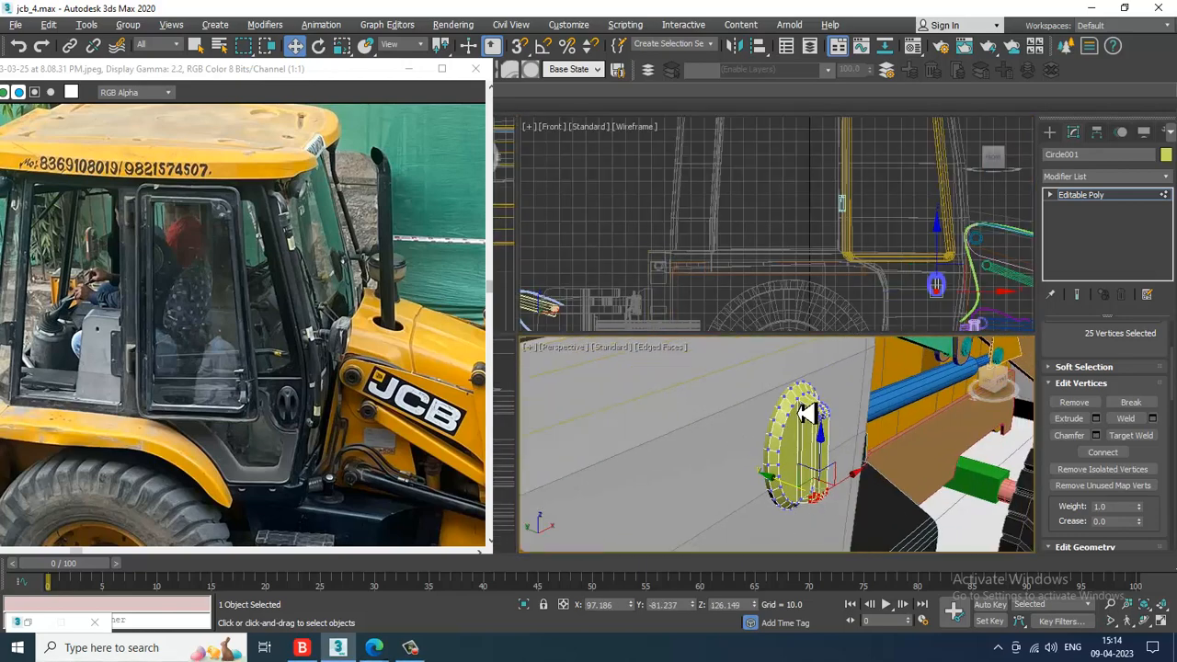
key(alt+w)
alt+middle_drag(807, 413, 782, 403)
scroll(782, 403, down, 2)
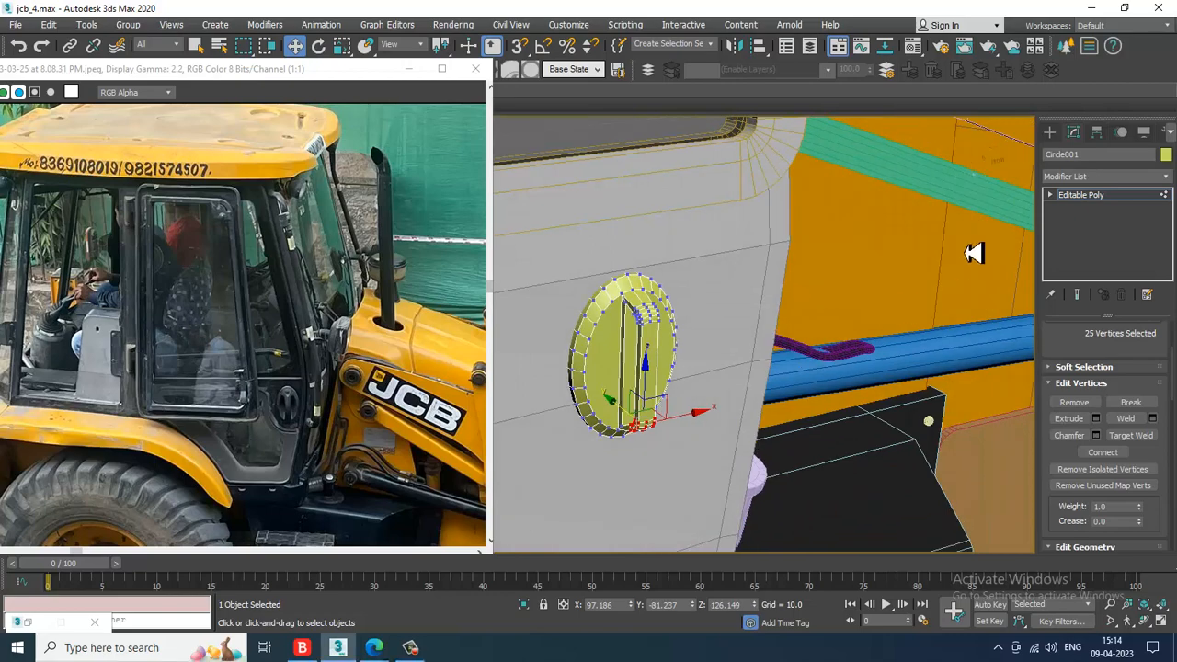
click(1121, 207)
scroll(748, 347, down, 3)
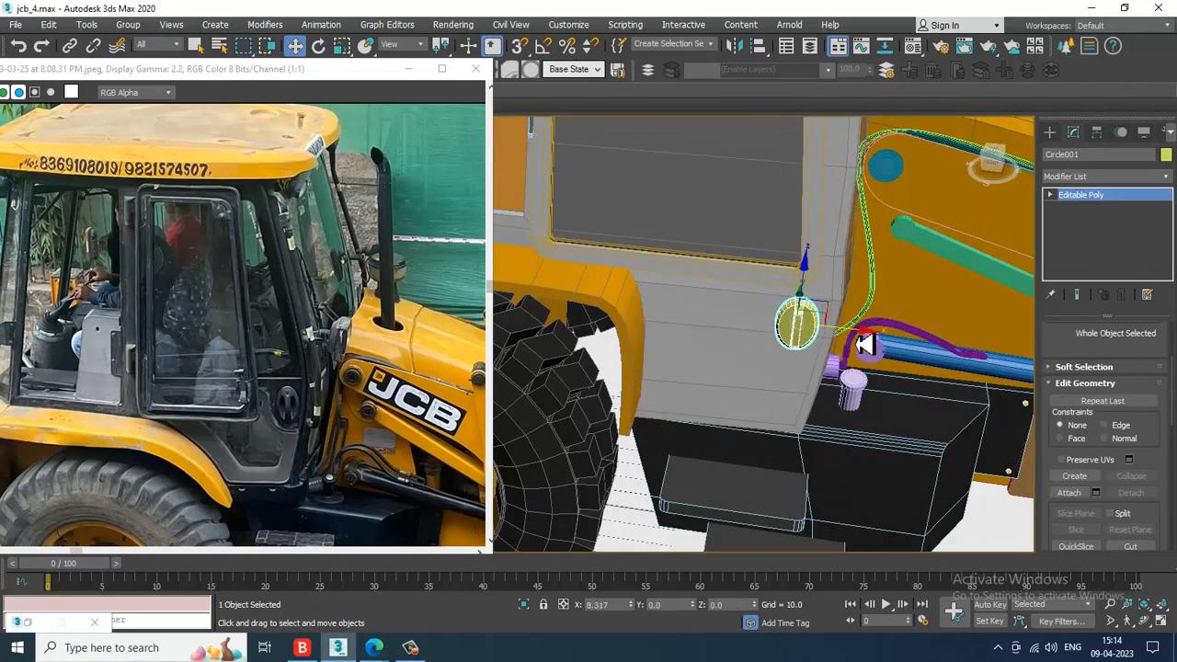
drag(866, 345, 861, 345)
alt+middle_drag(797, 331, 833, 328)
scroll(833, 329, up, 2)
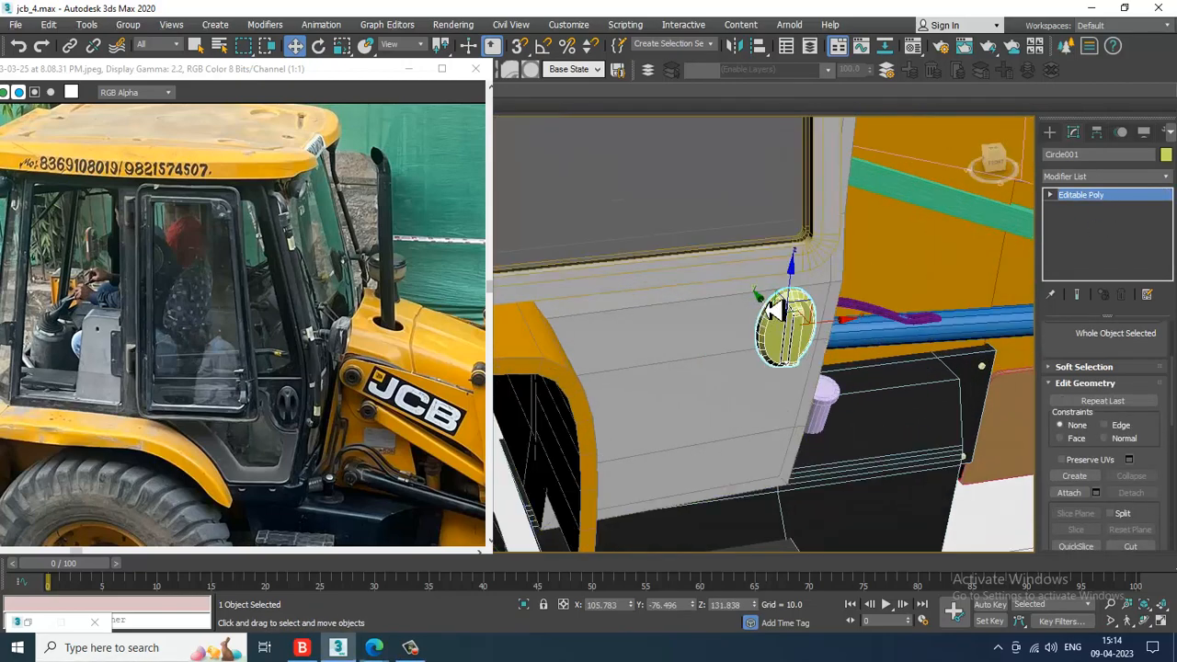
drag(775, 310, 779, 310)
scroll(784, 311, down, 2)
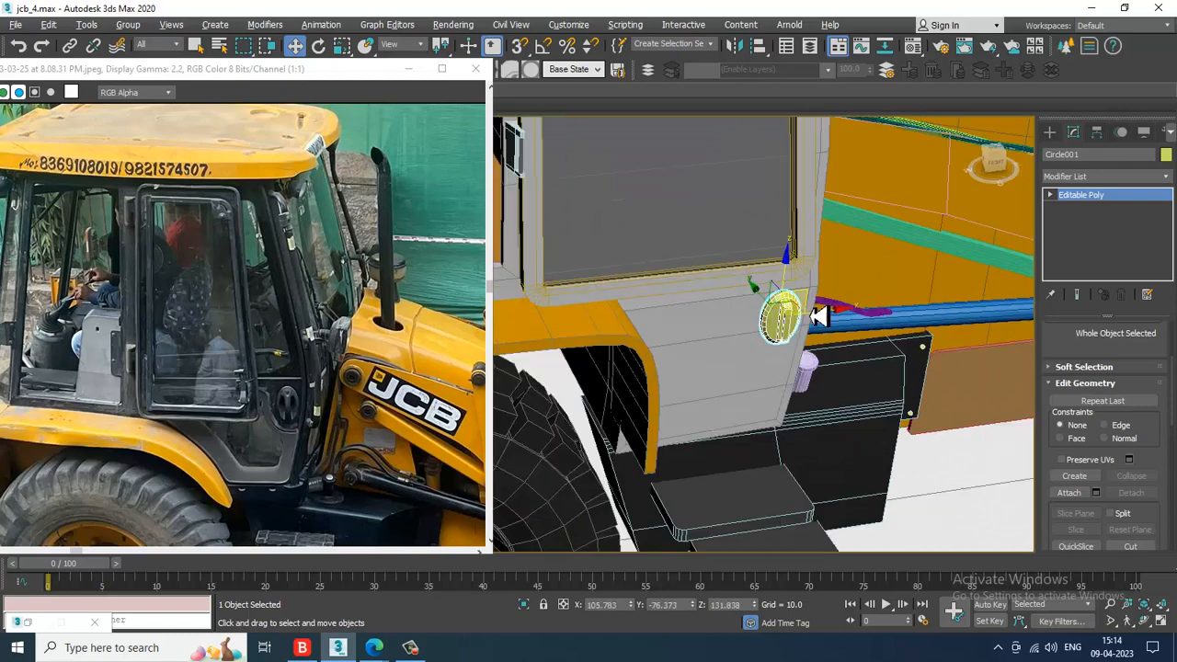
alt+middle_drag(819, 316, 945, 305)
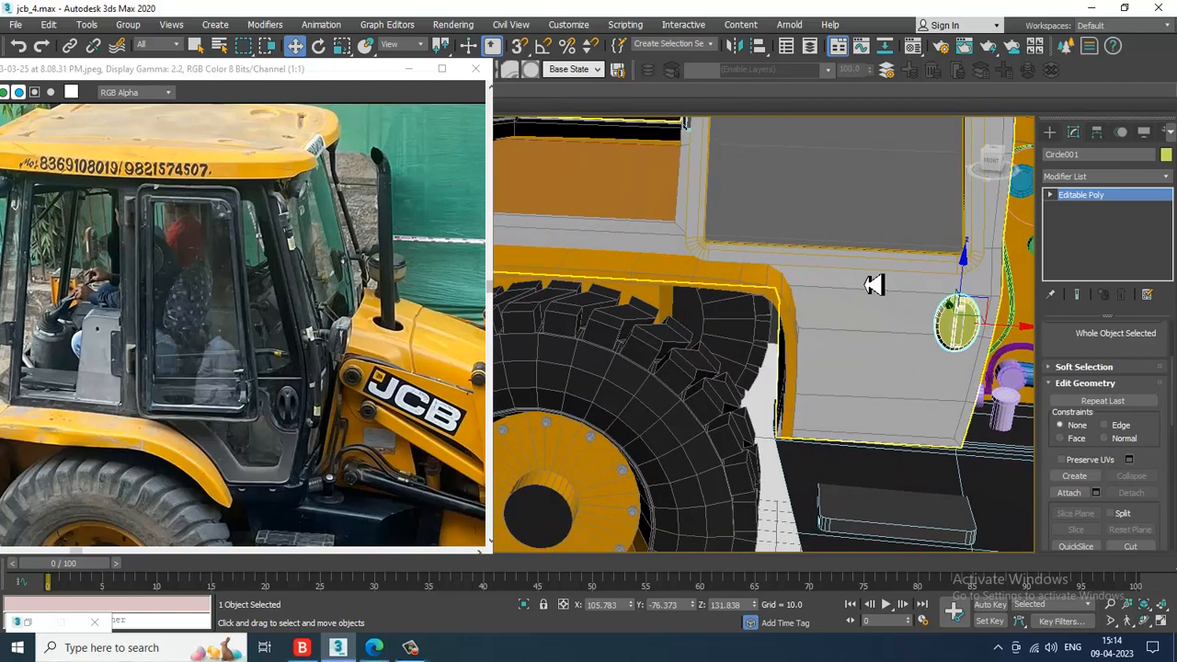
click(900, 329)
scroll(898, 334, up, 3)
key(4)
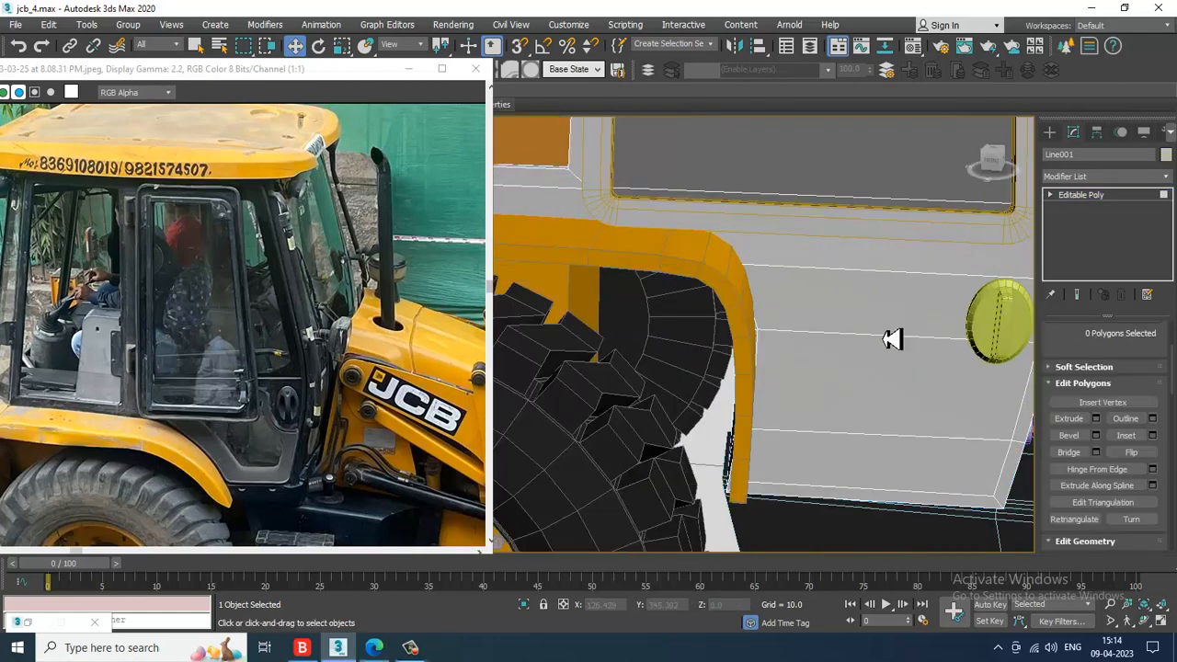
click(892, 340)
mouse_move(896, 331)
alt+middle_down()
mouse_move(865, 334)
mouse_move(846, 377)
mouse_move(902, 343)
mouse_move(880, 328)
mouse_move(903, 329)
alt+middle_up()
middle_drag(910, 323, 858, 335)
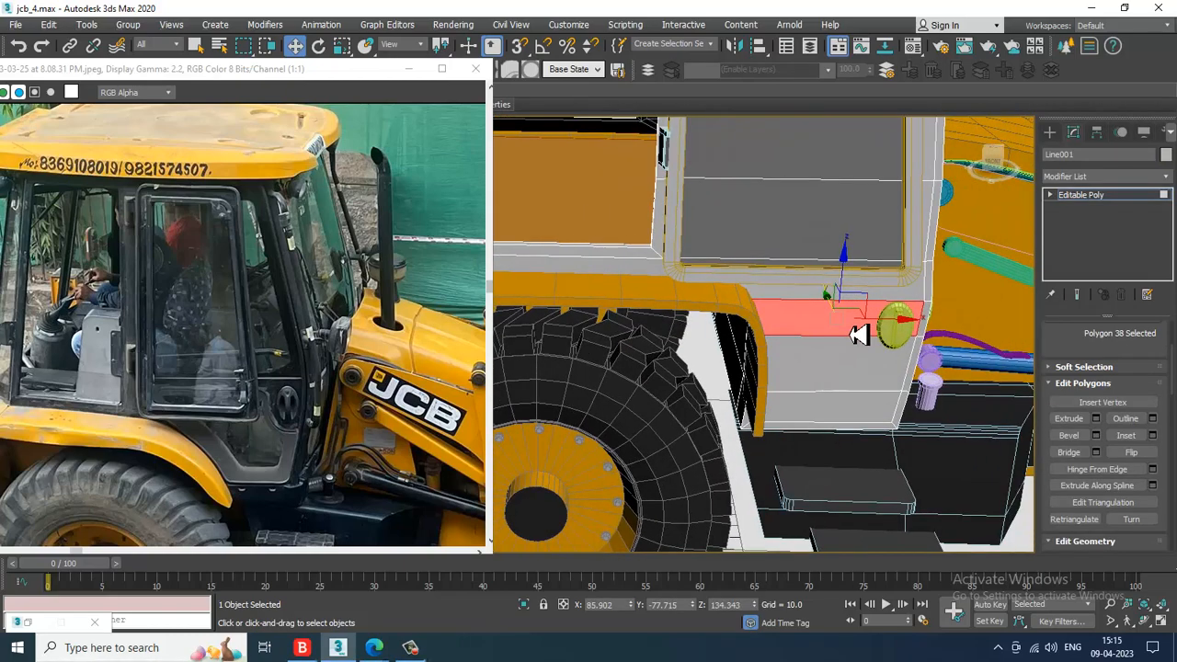
scroll(906, 322, down, 5)
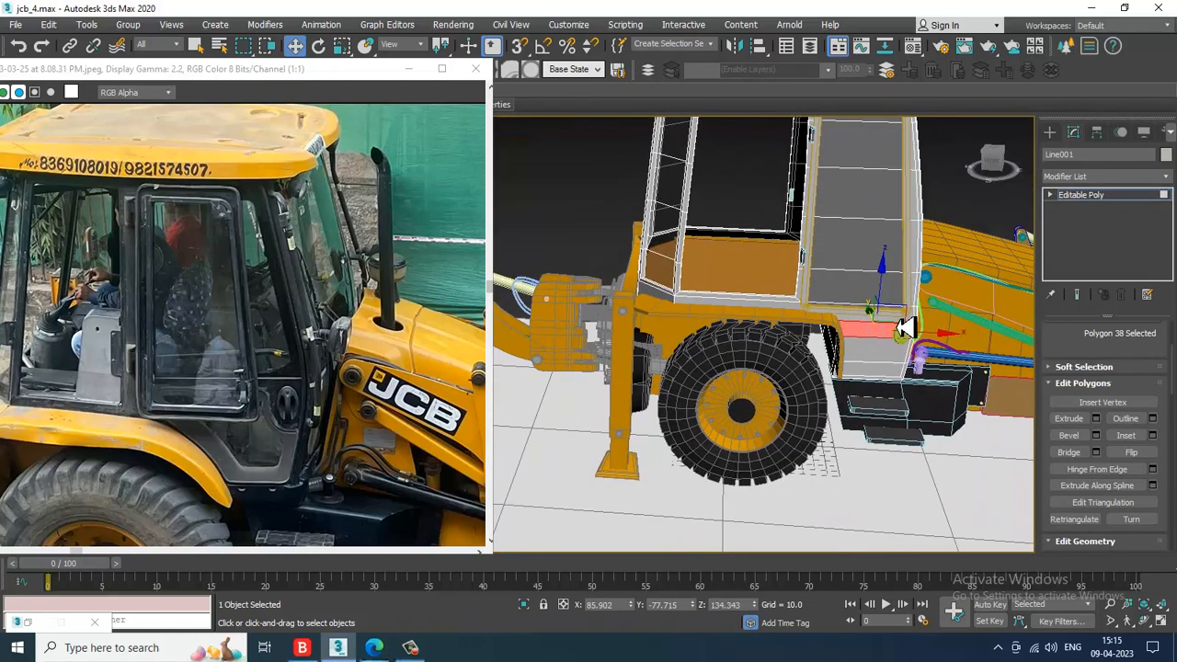
alt+middle_drag(906, 327, 951, 349)
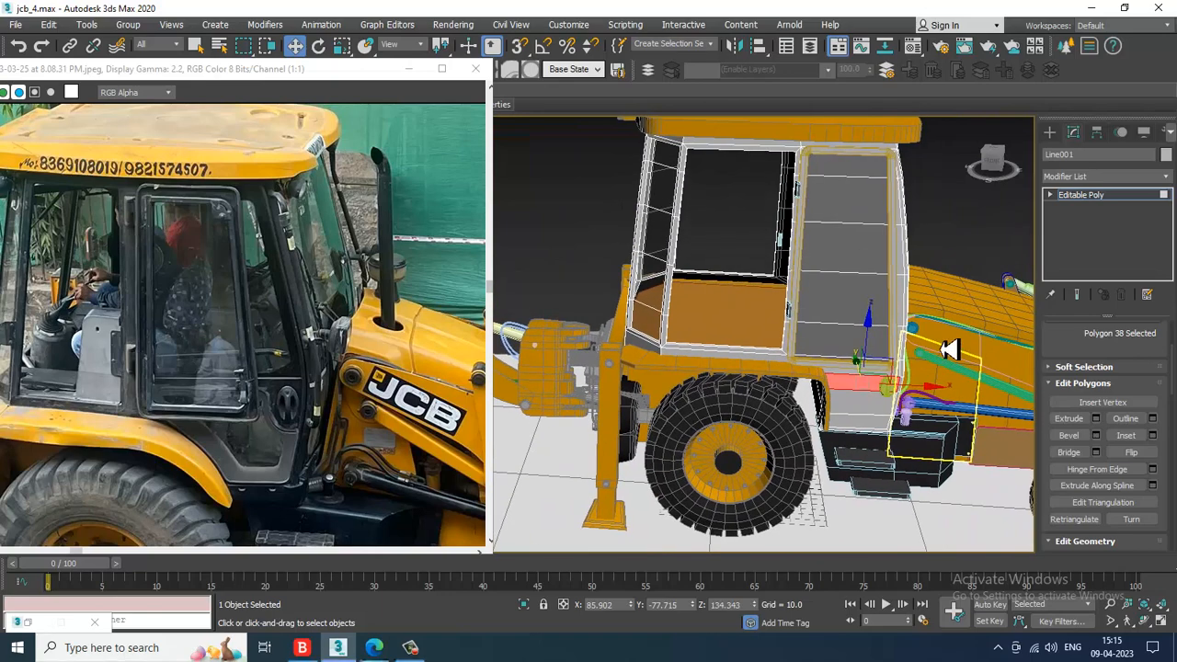
click(1118, 197)
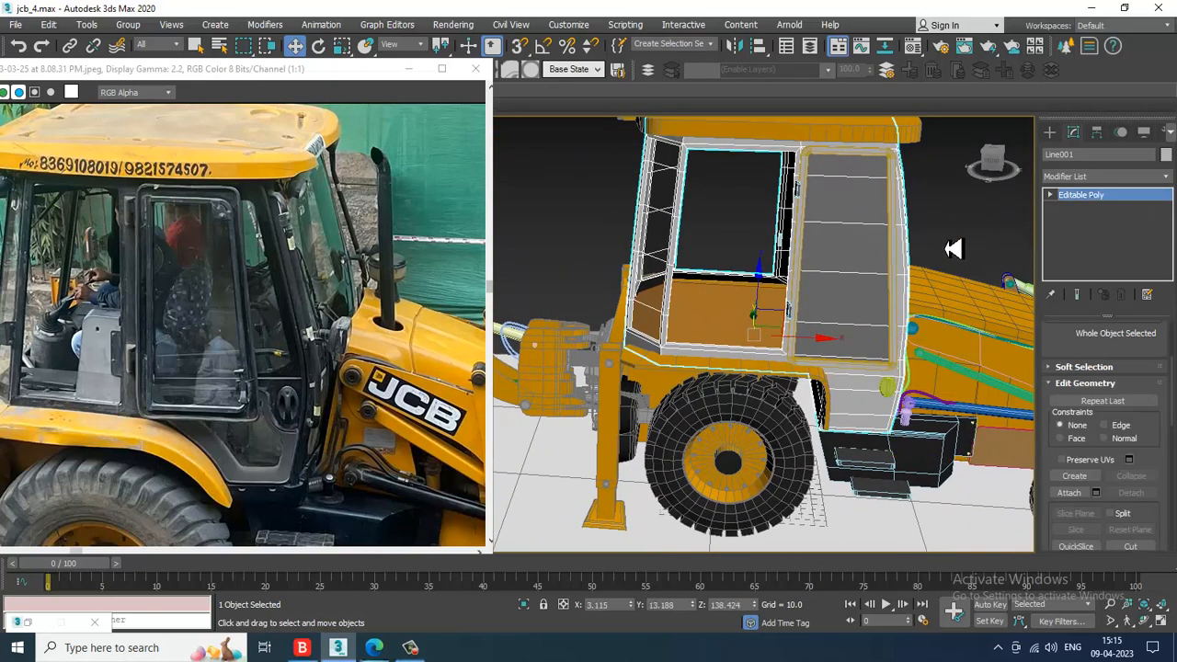
alt+middle_drag(947, 249, 893, 280)
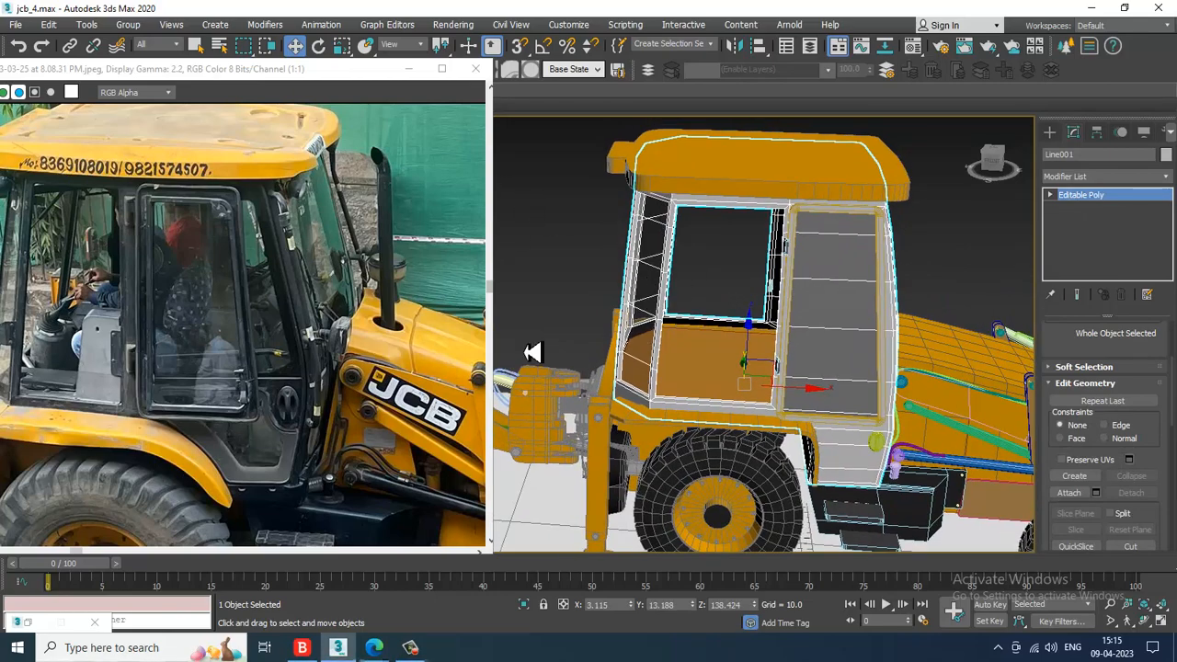
alt+middle_drag(534, 352, 888, 268)
With AutoGrid off, draw an open line ahead of the cab in the front view: a slanted segment about 11.6 long, then a vertical one about 130.8 down to the hood.
click(1050, 132)
key(alt+w)
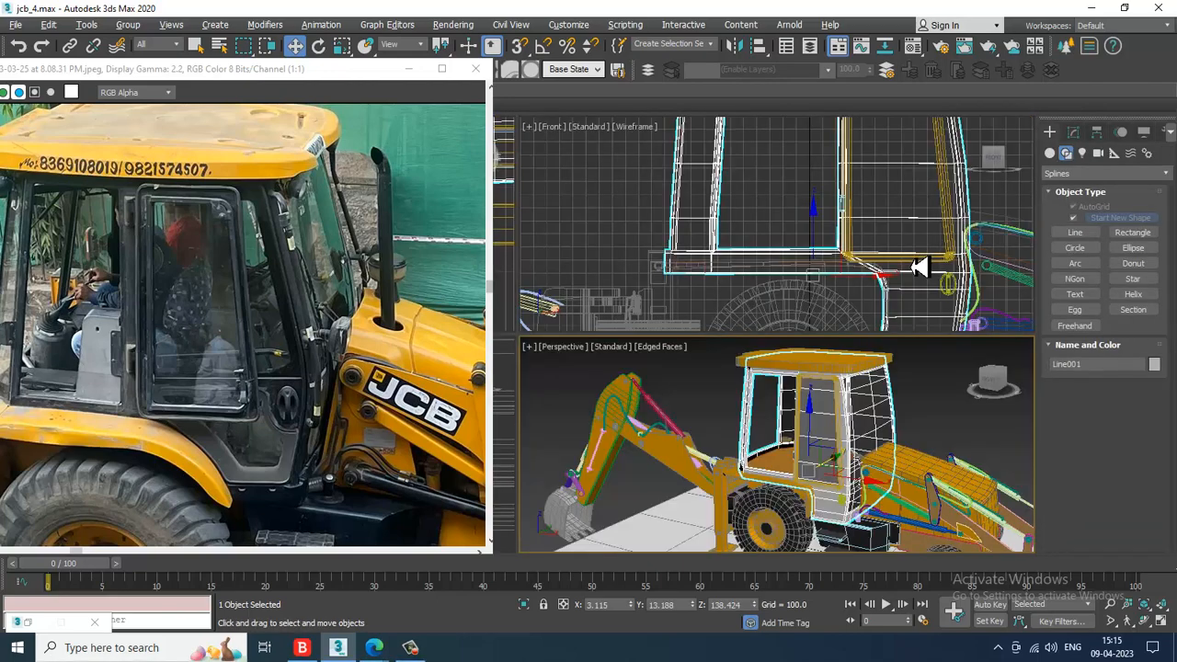
scroll(836, 289, up, 2)
key(alt+w)
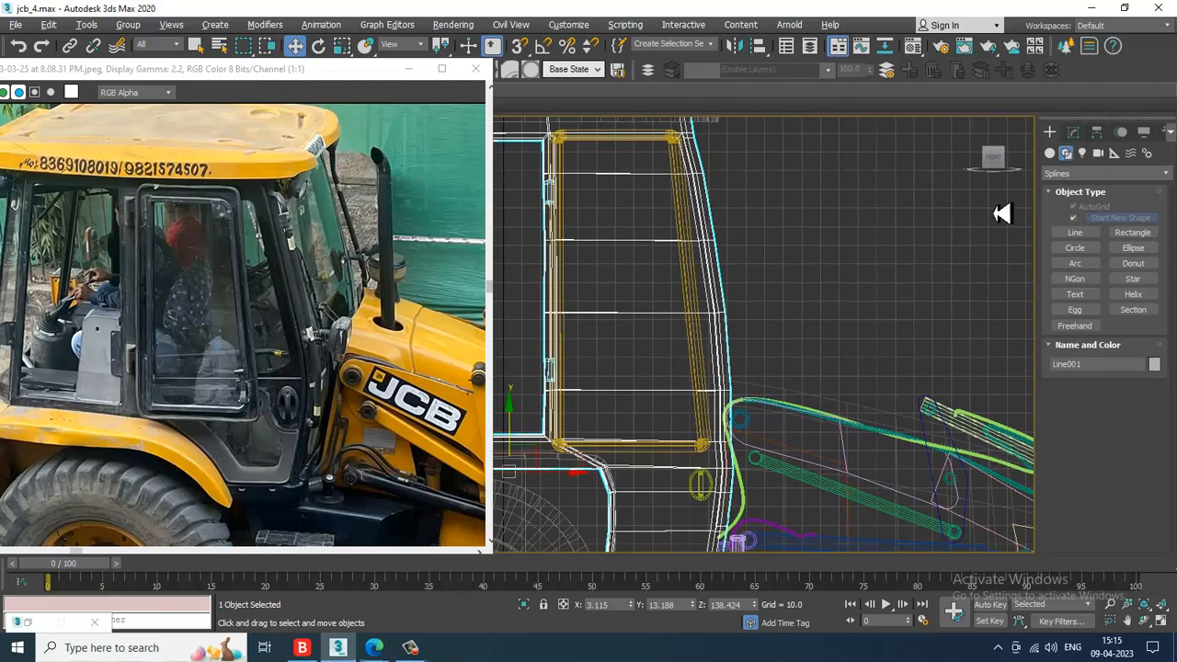
click(1086, 234)
middle_drag(915, 143, 777, 229)
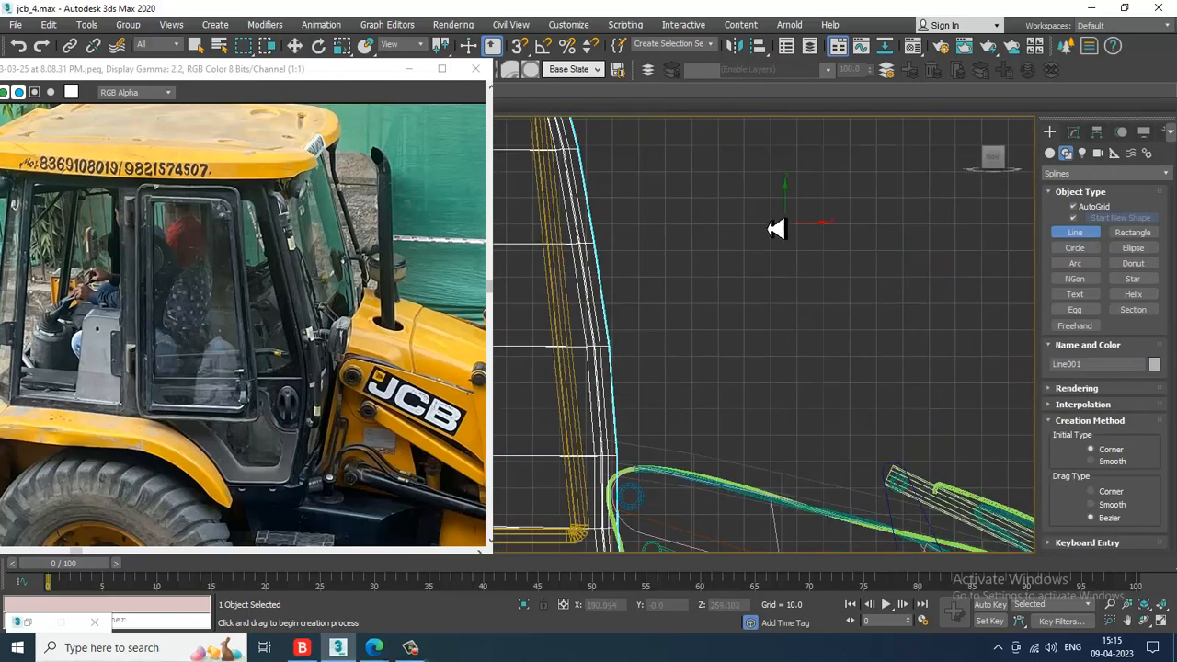
scroll(673, 203, down, 2)
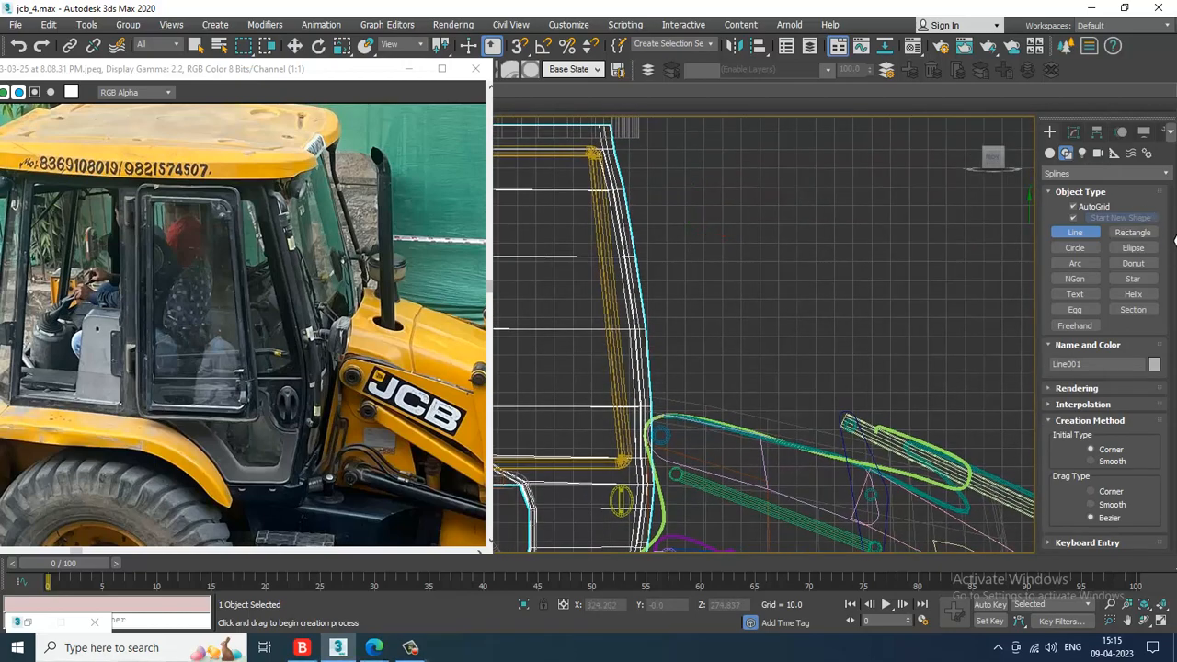
click(1074, 389)
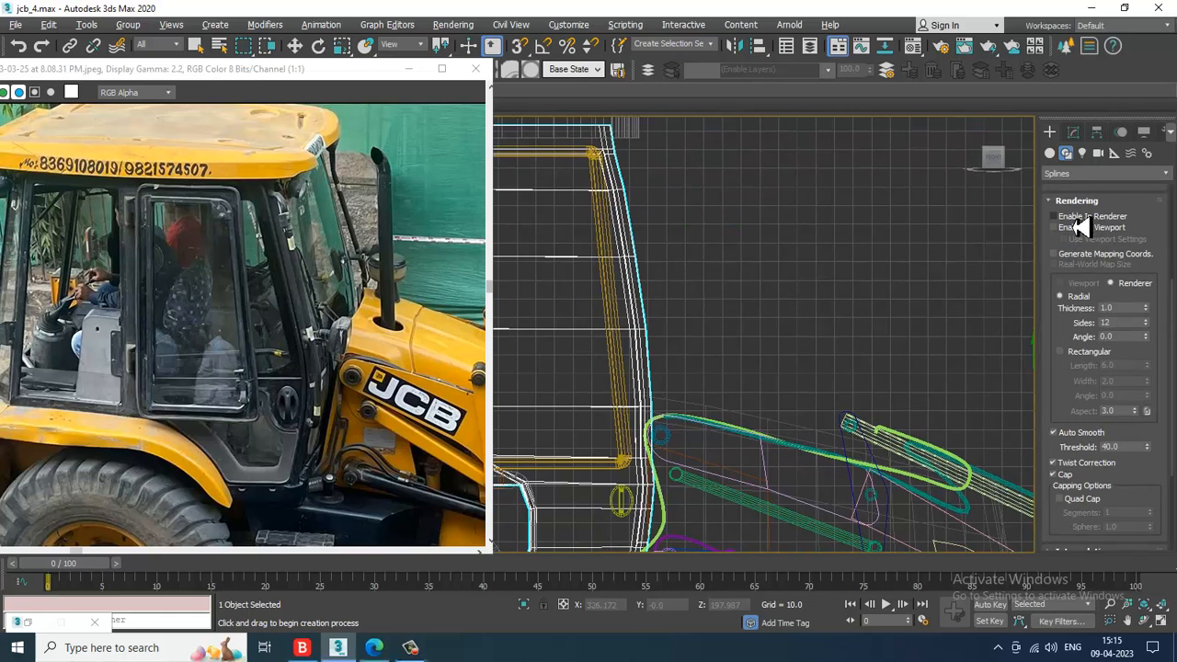
click(1073, 132)
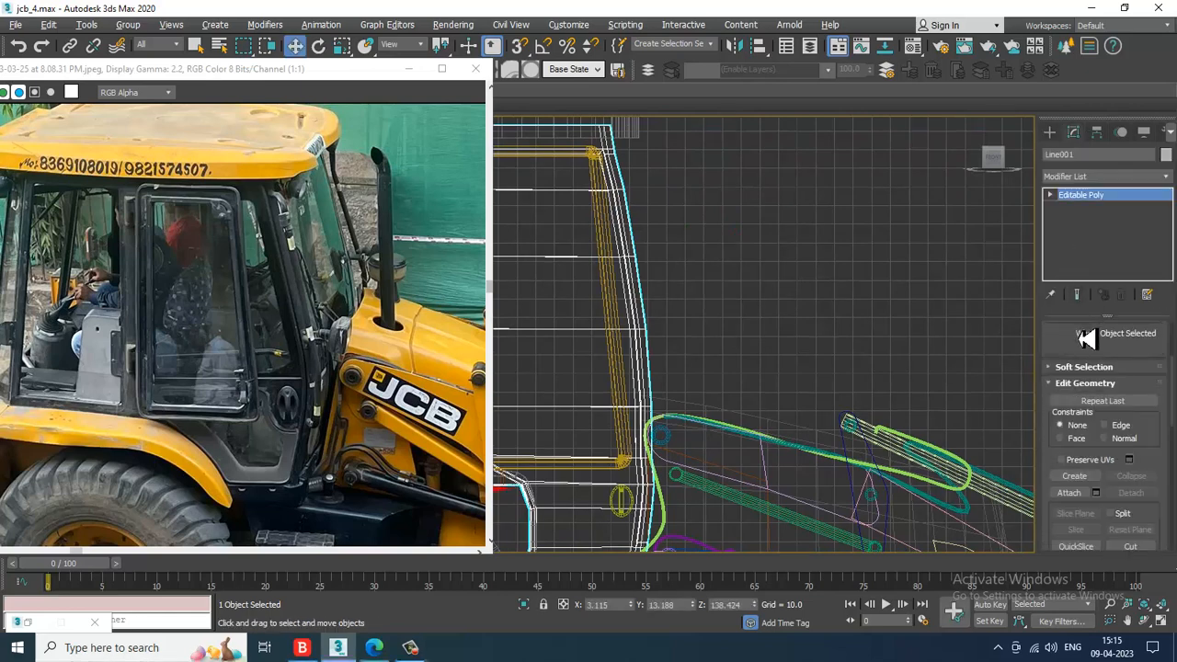
drag(1069, 347, 1074, 487)
click(1050, 134)
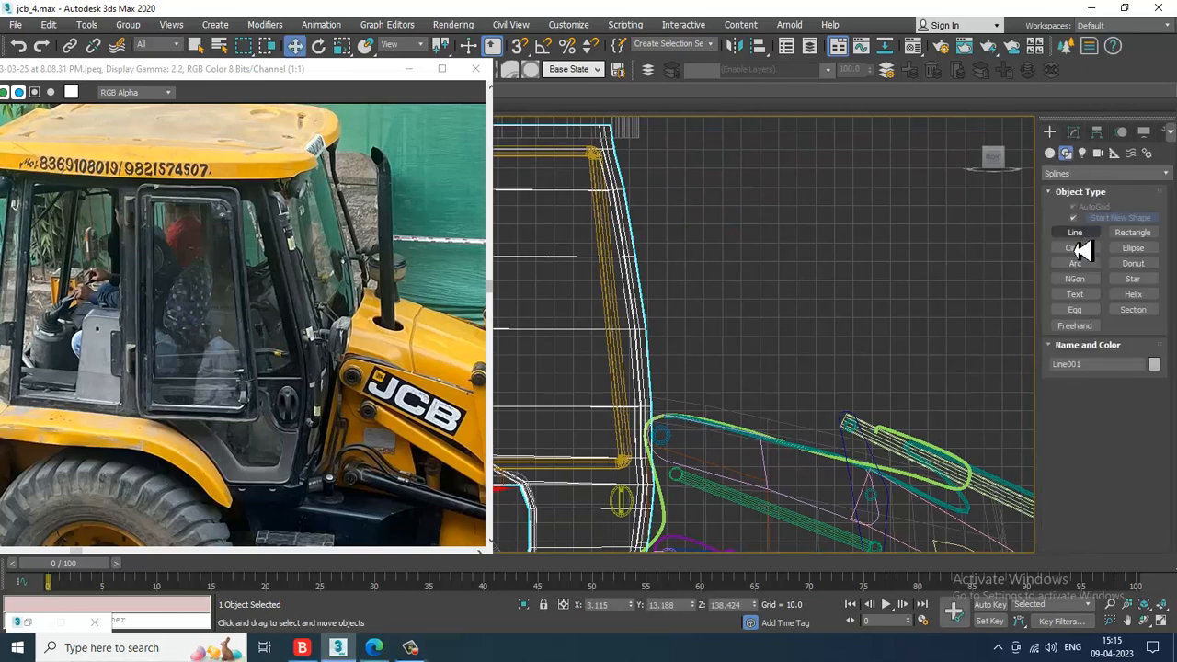
click(1076, 233)
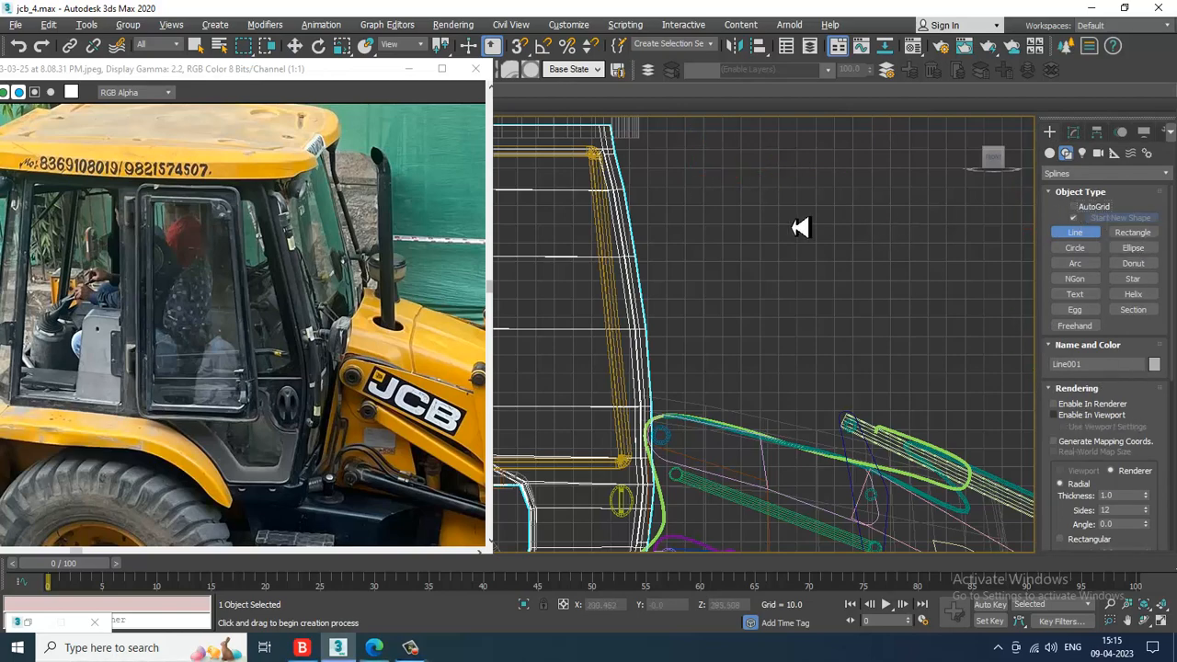
middle_drag(801, 227, 808, 229)
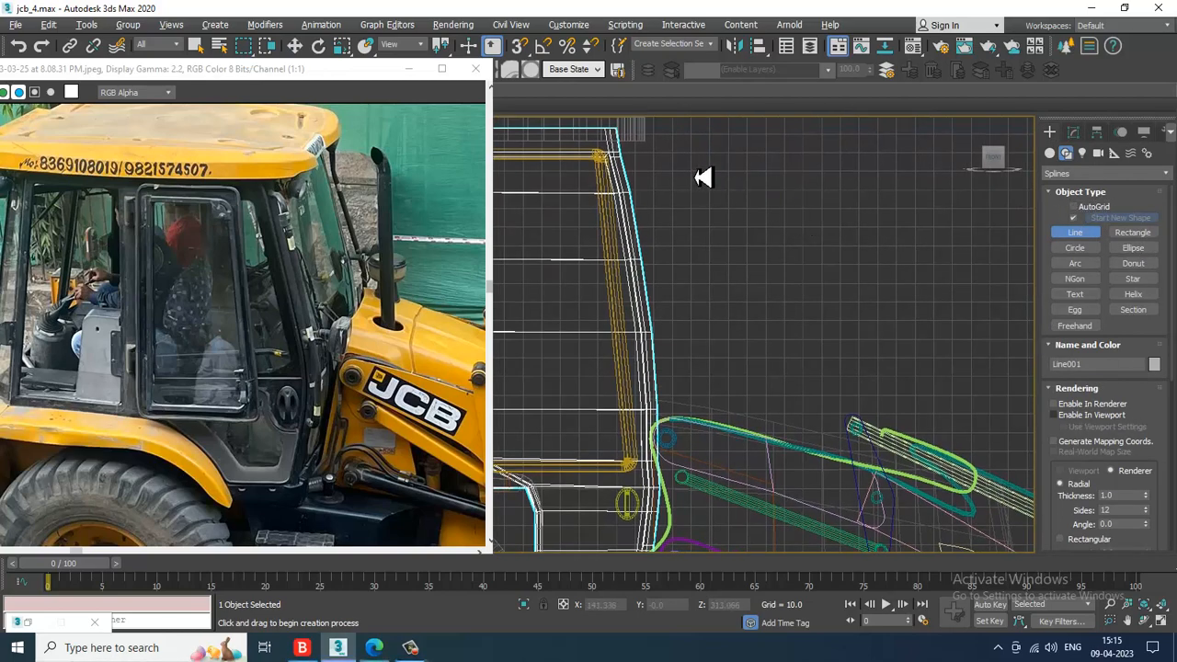
click(694, 167)
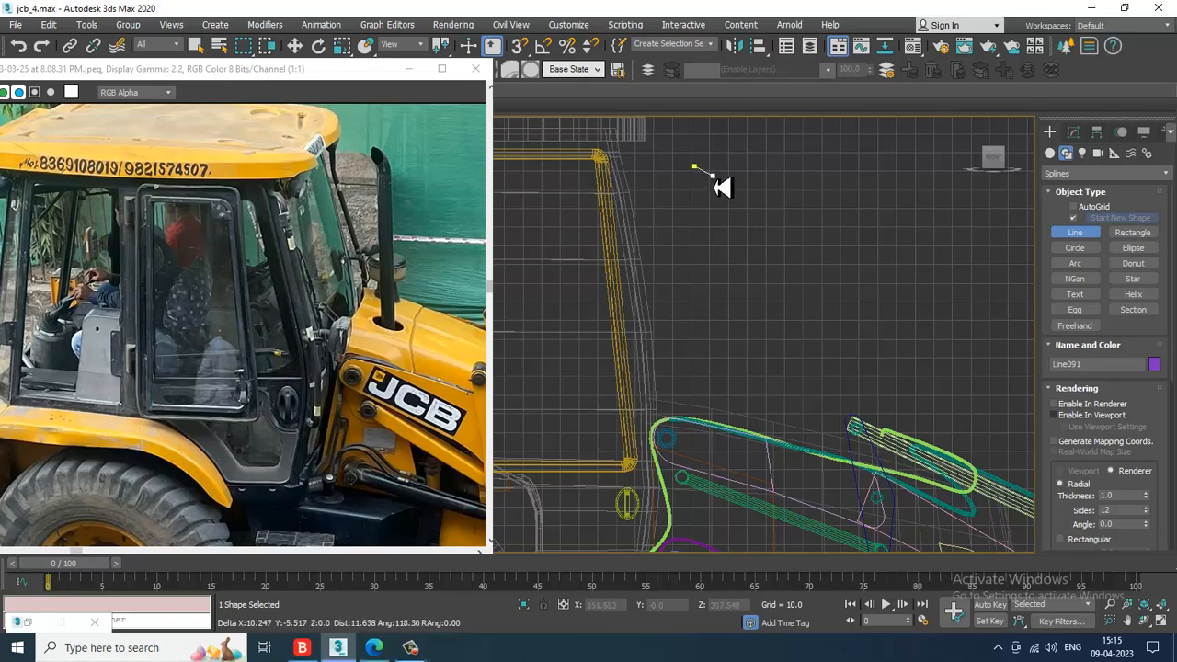
click(714, 175)
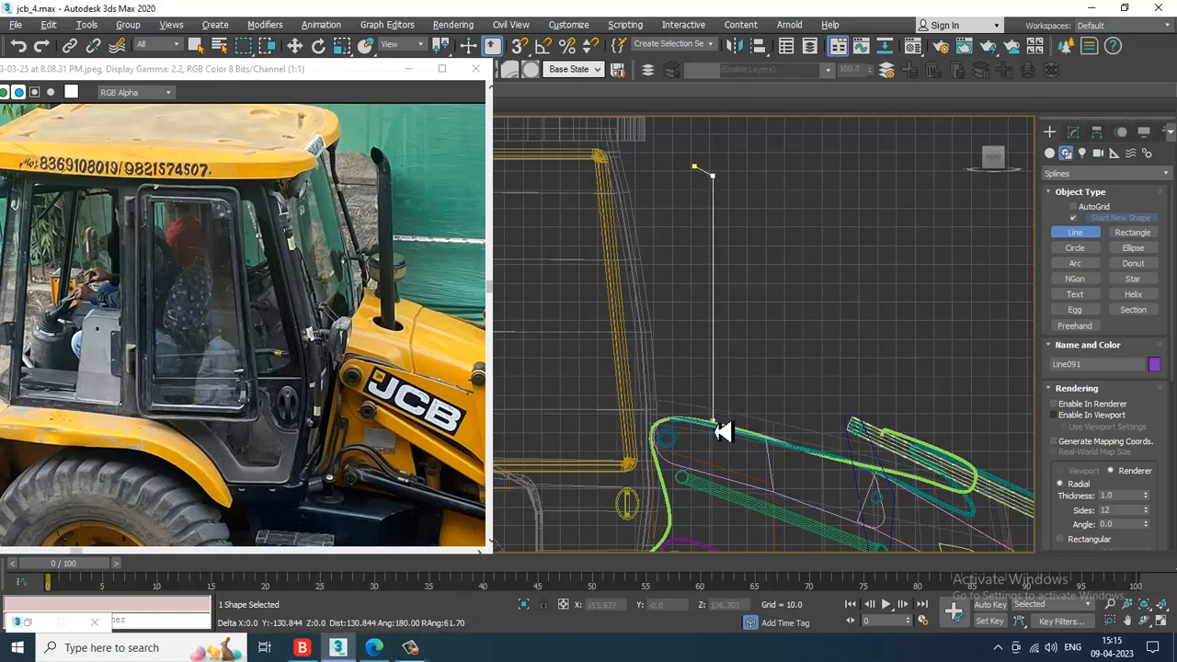
click(715, 423)
right_click(714, 423)
right_click(715, 423)
Move the line sideways across the hood in the perspective view to about Y 45.05.
key(alt+w)
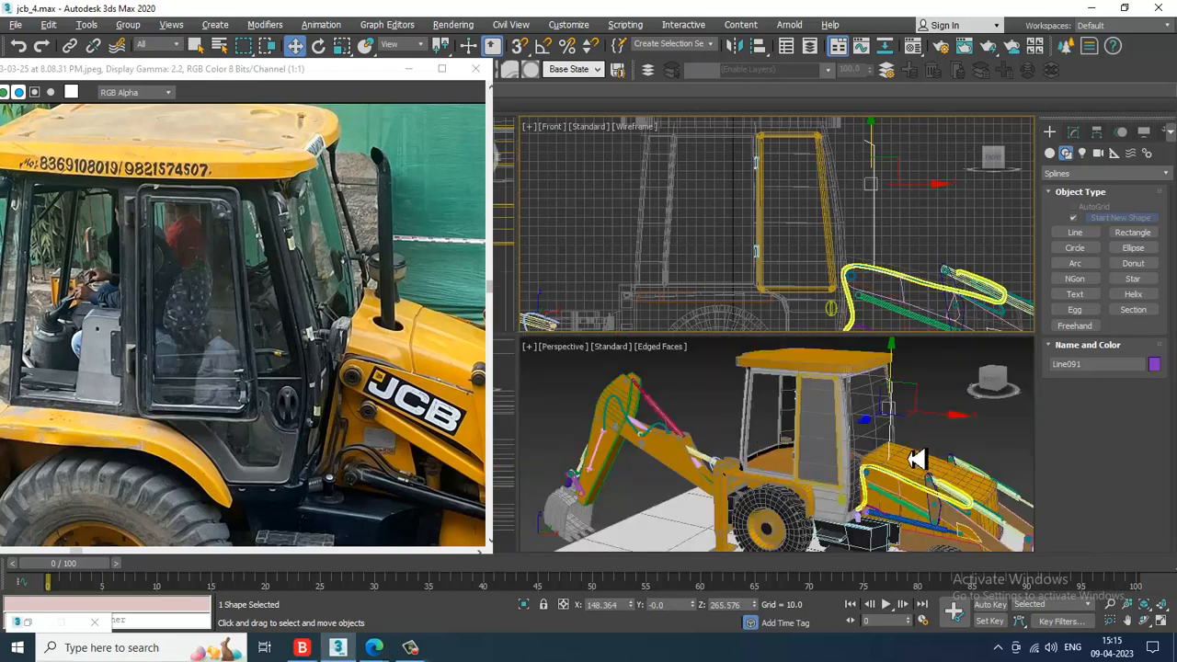
right_click(909, 449)
key(alt+w)
scroll(878, 414, up, 6)
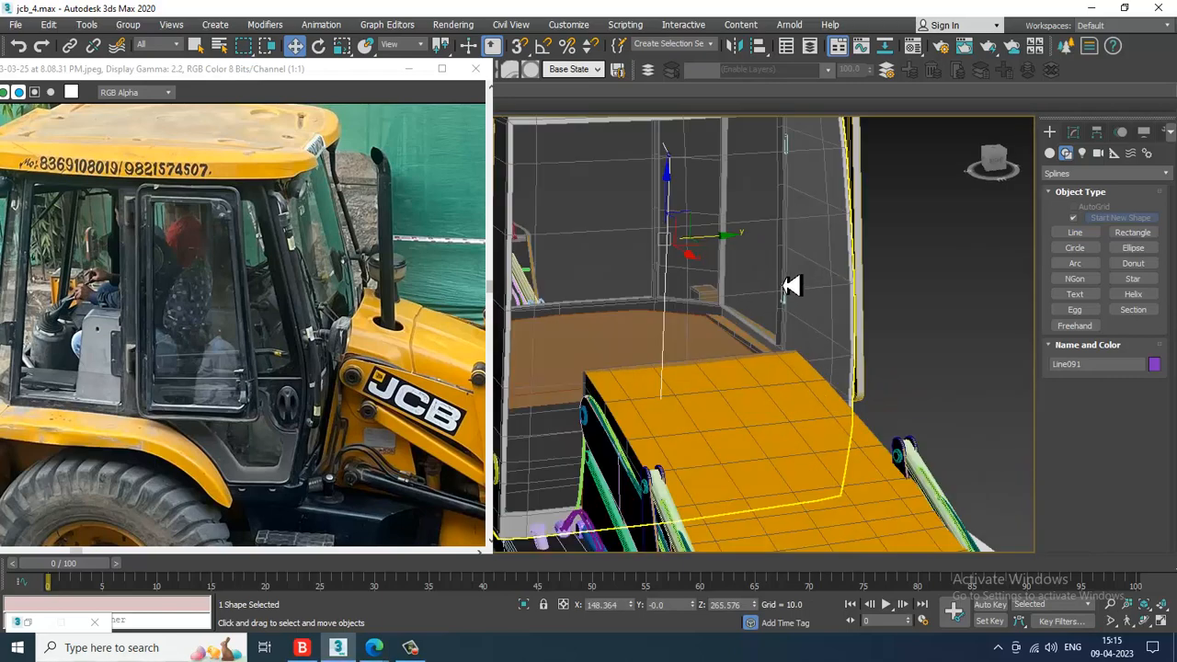
drag(728, 250, 810, 252)
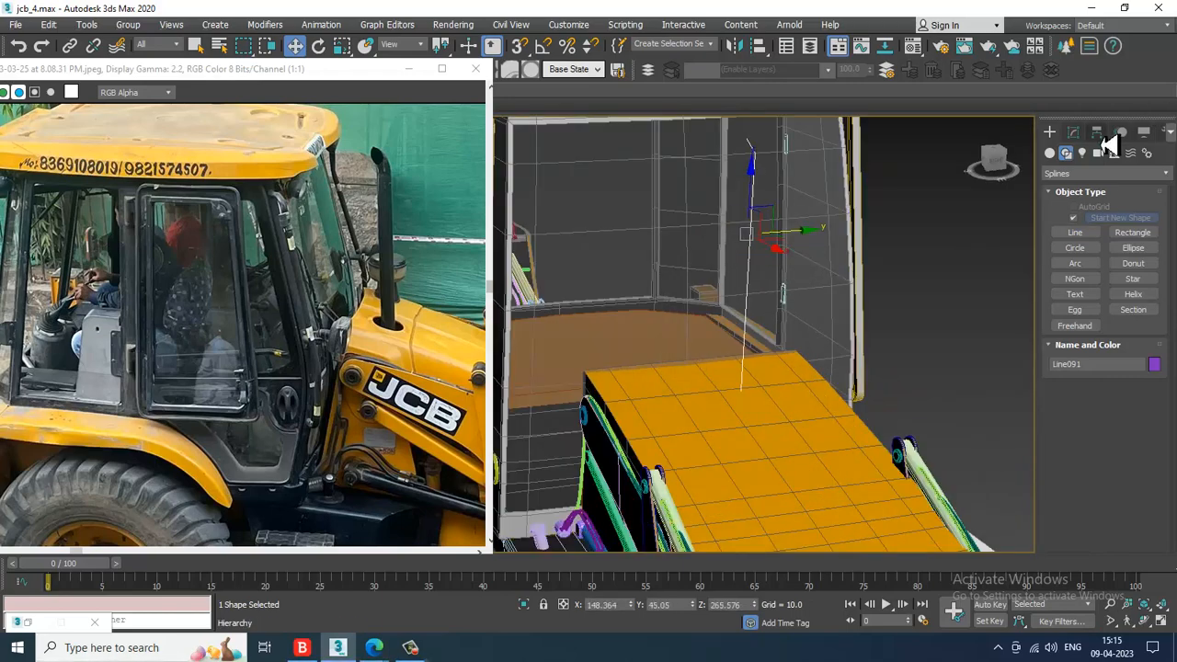
Enable the line's viewport rendering as a radial tube with 12 sides and a thickness of about 7.14.
click(1075, 133)
click(1086, 174)
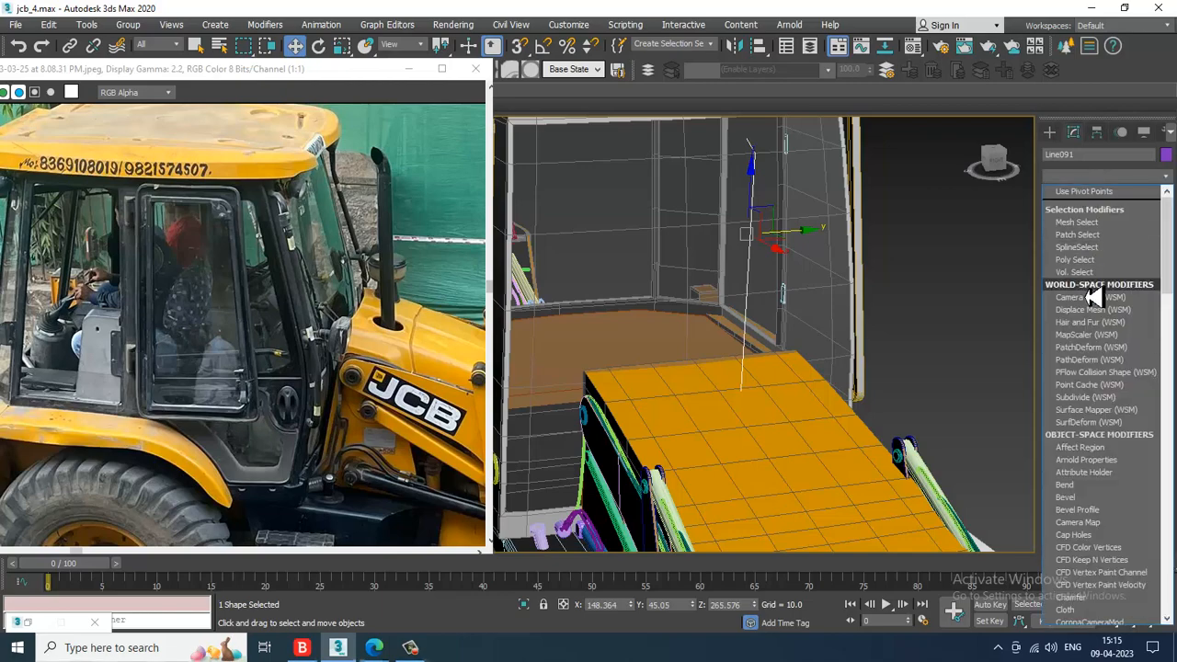
click(1103, 174)
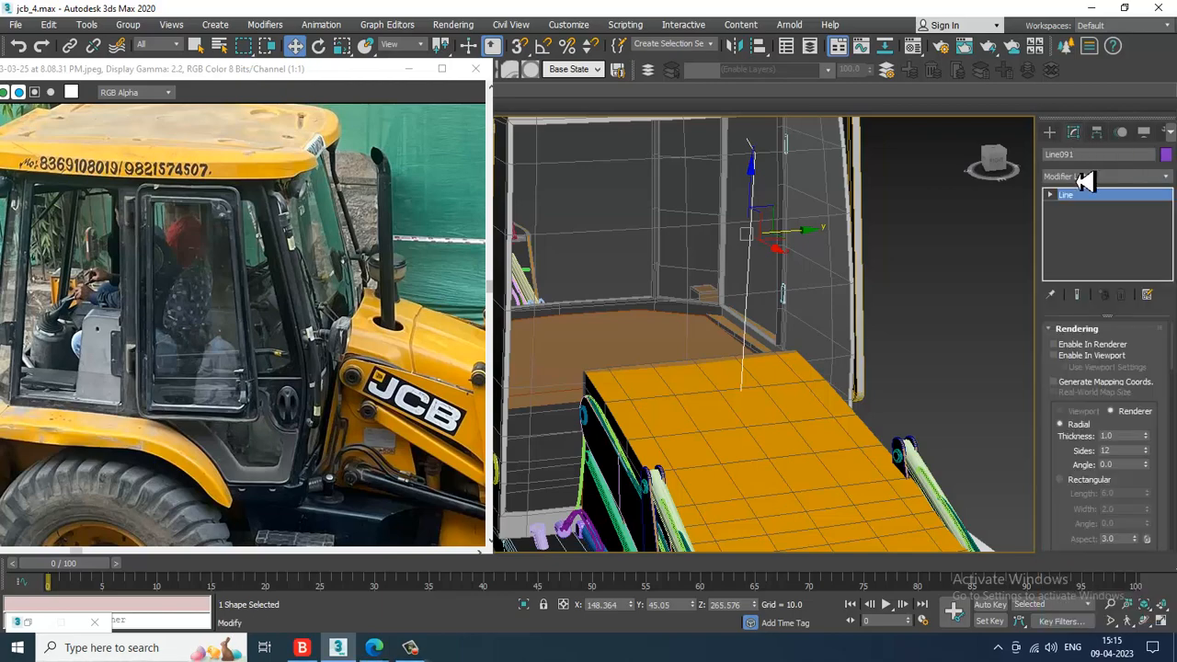
click(1055, 355)
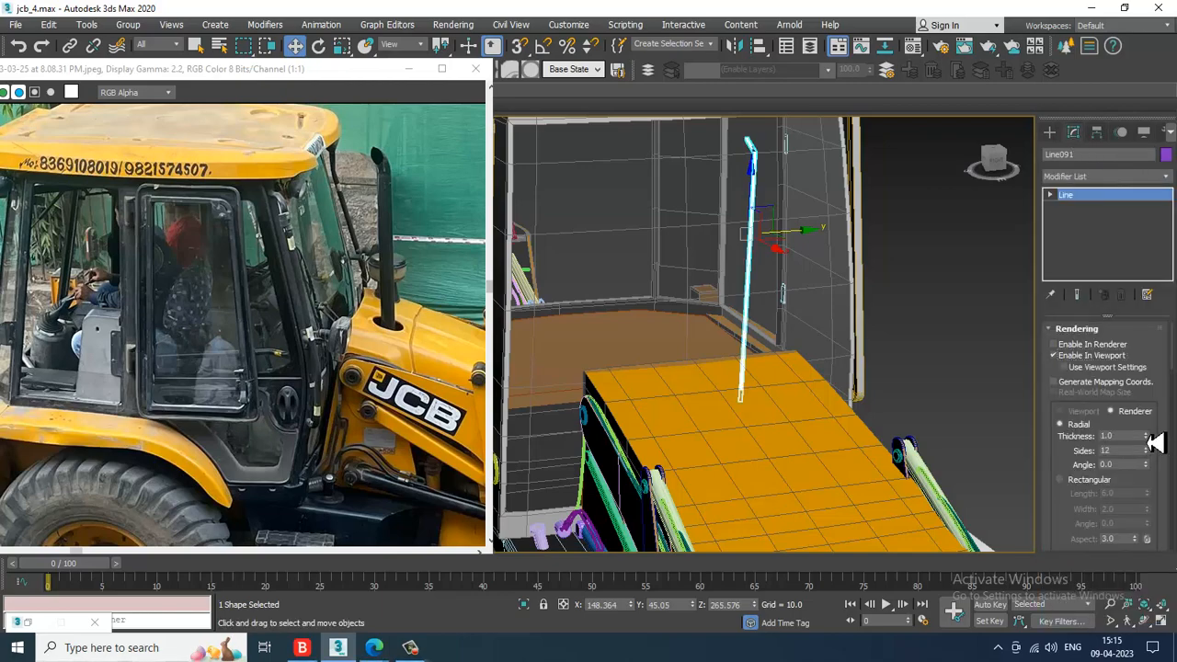
drag(1151, 441, 1067, 622)
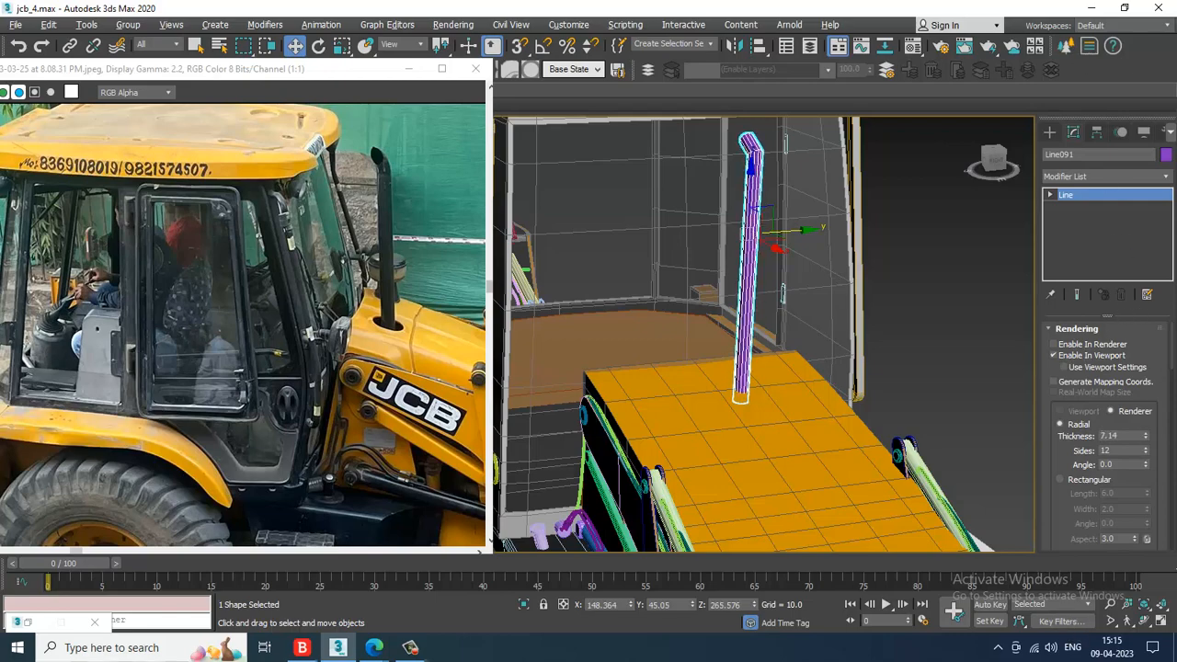
Move the pipe toward the cab to about X 141.9 and set its radial thickness to about 6.0.
alt+middle_drag(893, 399, 794, 322)
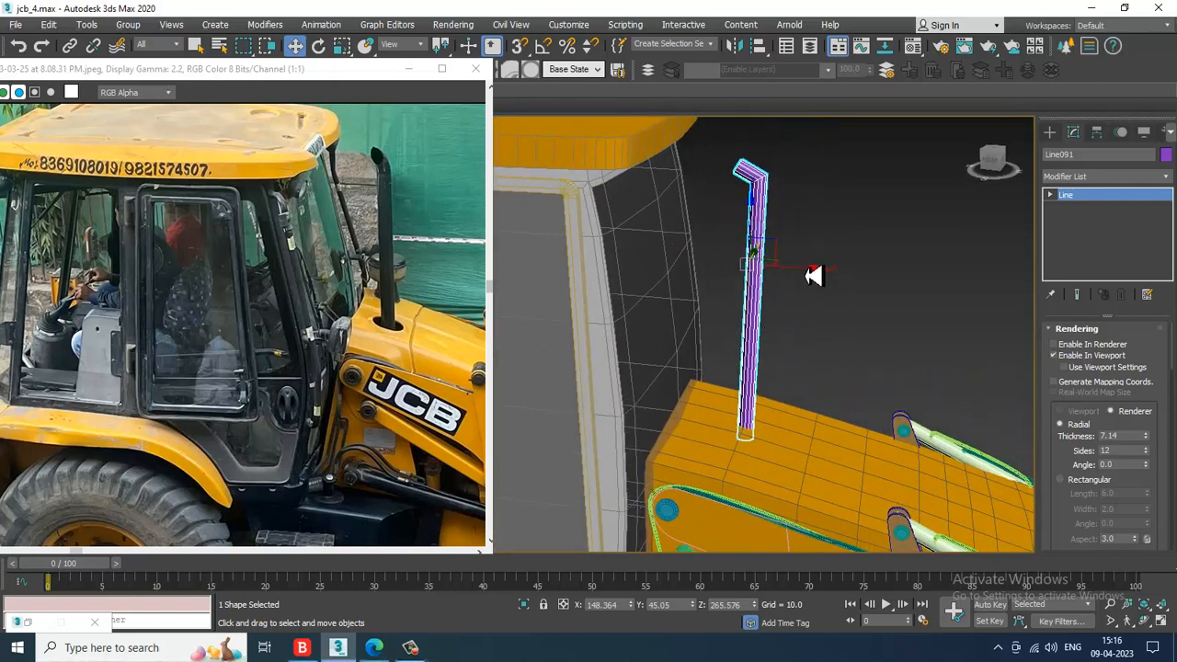
drag(814, 276, 802, 278)
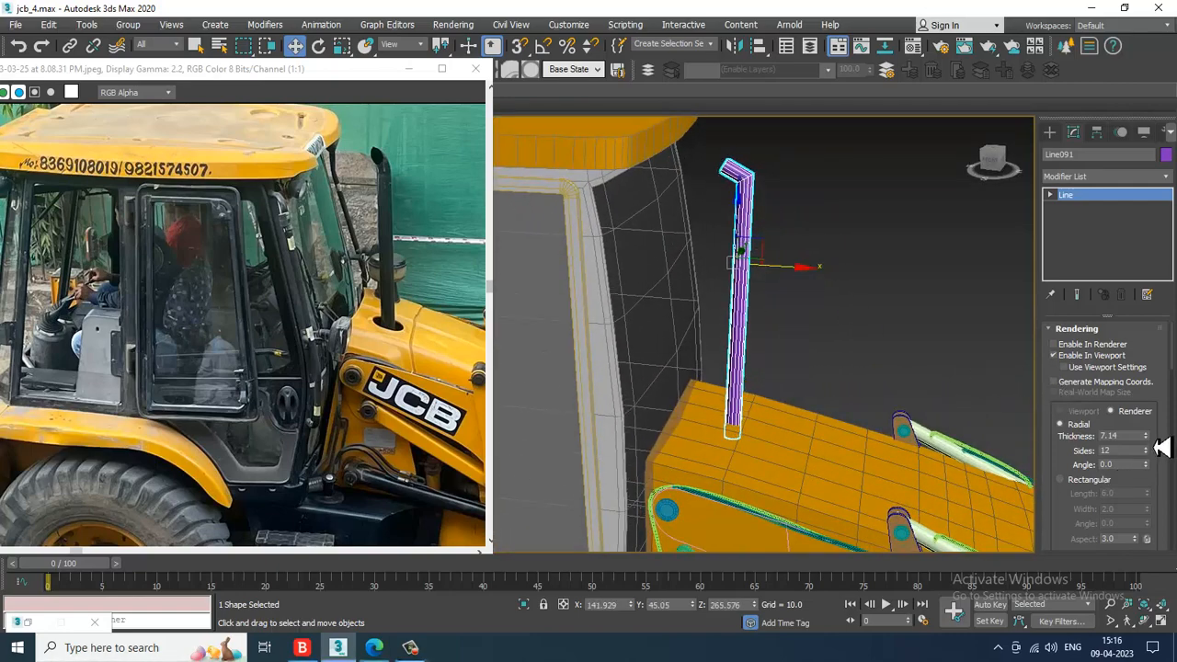
drag(1159, 445, 1166, 464)
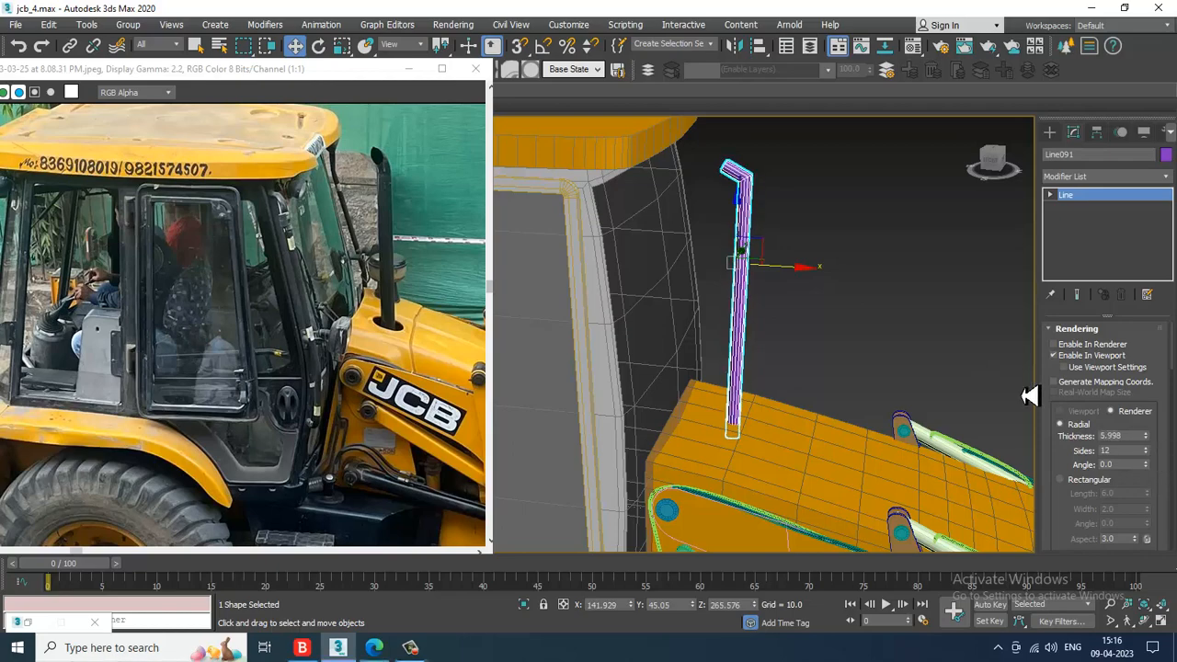
Lengthen the pipe's short slanted top segment by moving its end vertex up and toward the cab.
alt+middle_drag(1030, 396, 918, 330)
scroll(817, 266, up, 3)
key(1)
drag(709, 165, 745, 159)
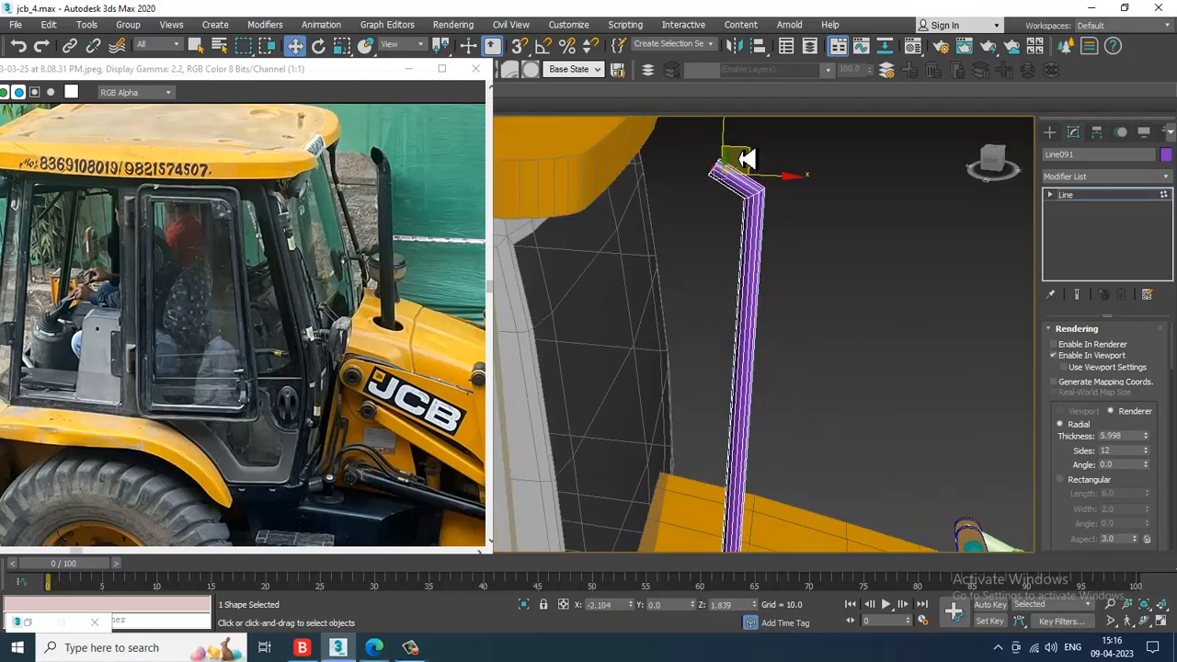
Fillet the corner vertex at the pipe's upper bend by about 5.55.
alt+middle_drag(745, 158, 777, 210)
drag(765, 230, 769, 263)
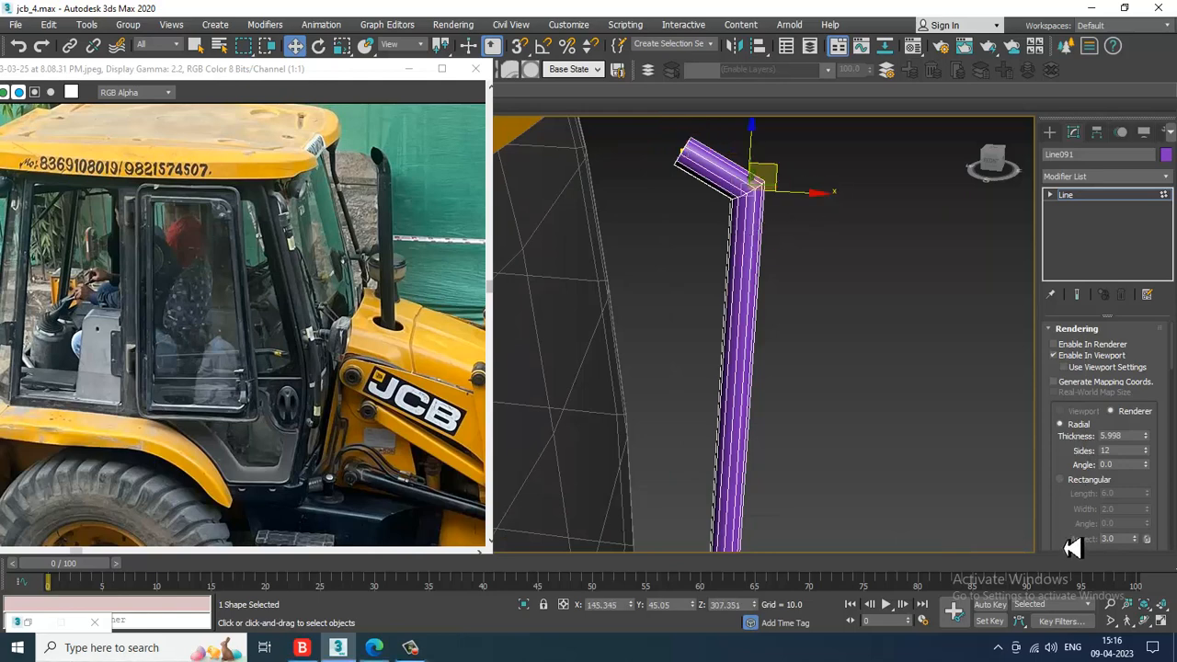
scroll(1073, 547, down, 5)
drag(1137, 443, 1161, 57)
click(1090, 387)
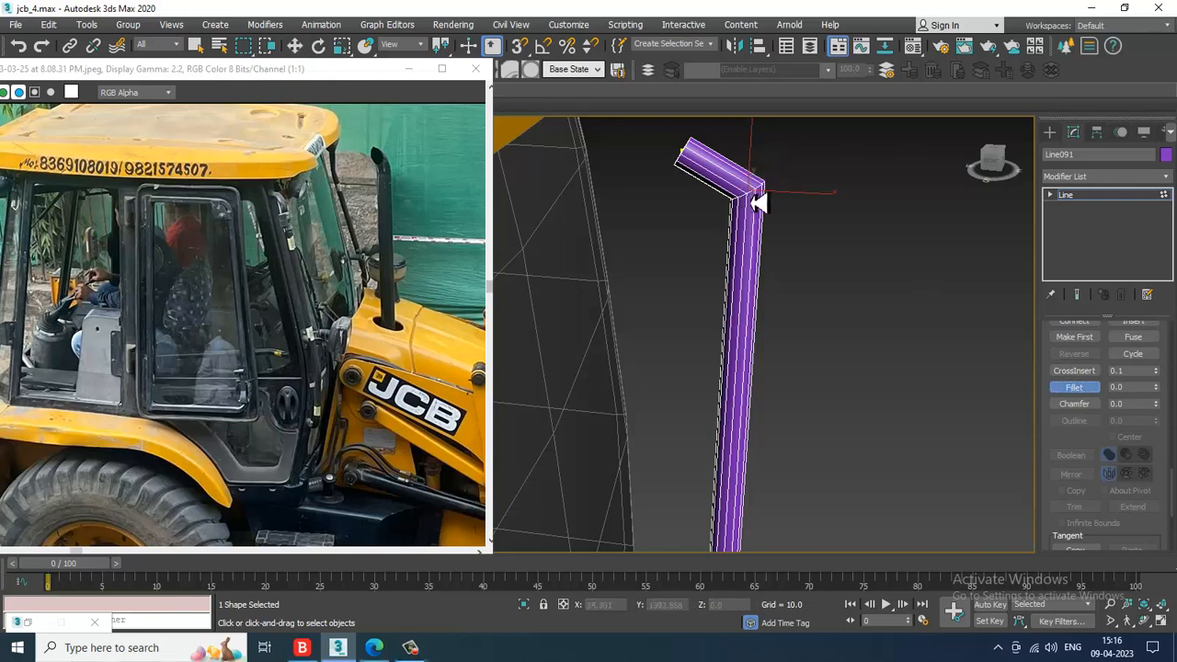
drag(756, 204, 769, 201)
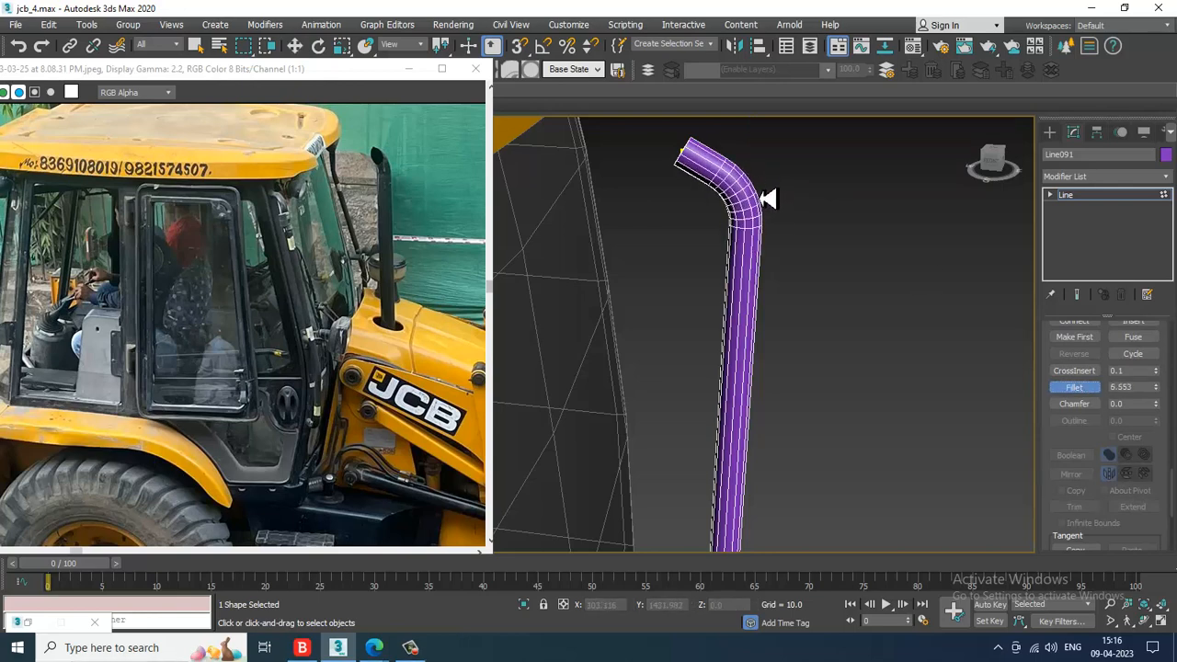
right_click(760, 199)
Convert the bent pipe to an Editable Poly.
alt+middle_drag(760, 199, 750, 247)
scroll(747, 250, up, 2)
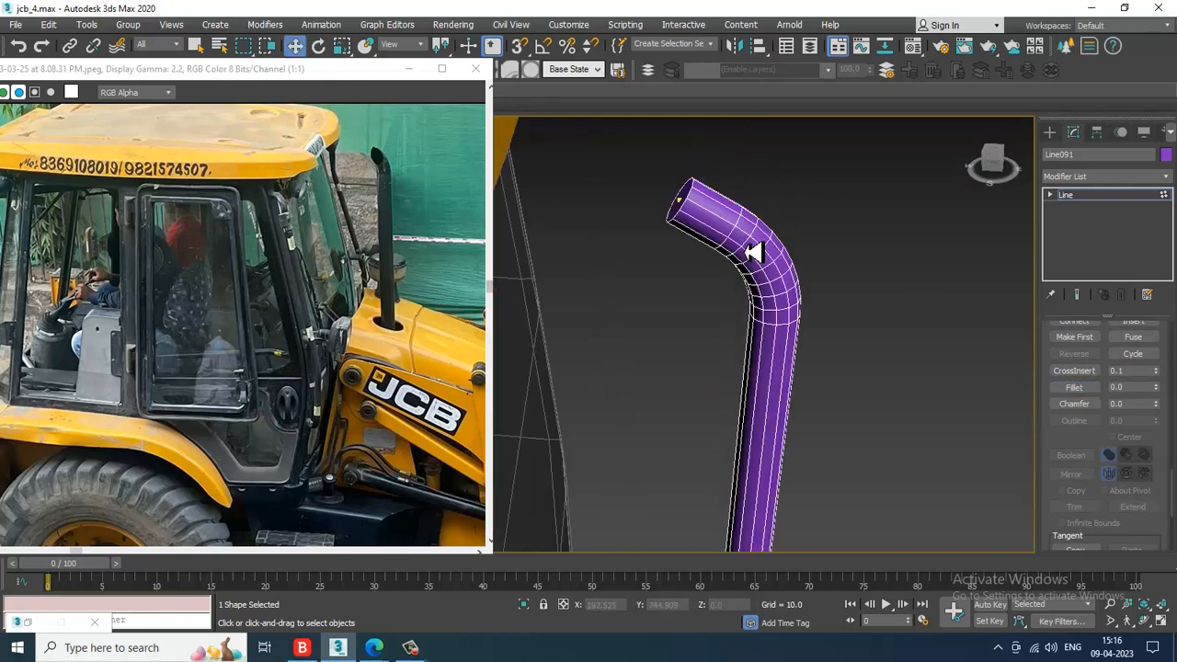
right_click(709, 219)
mouse_move(809, 368)
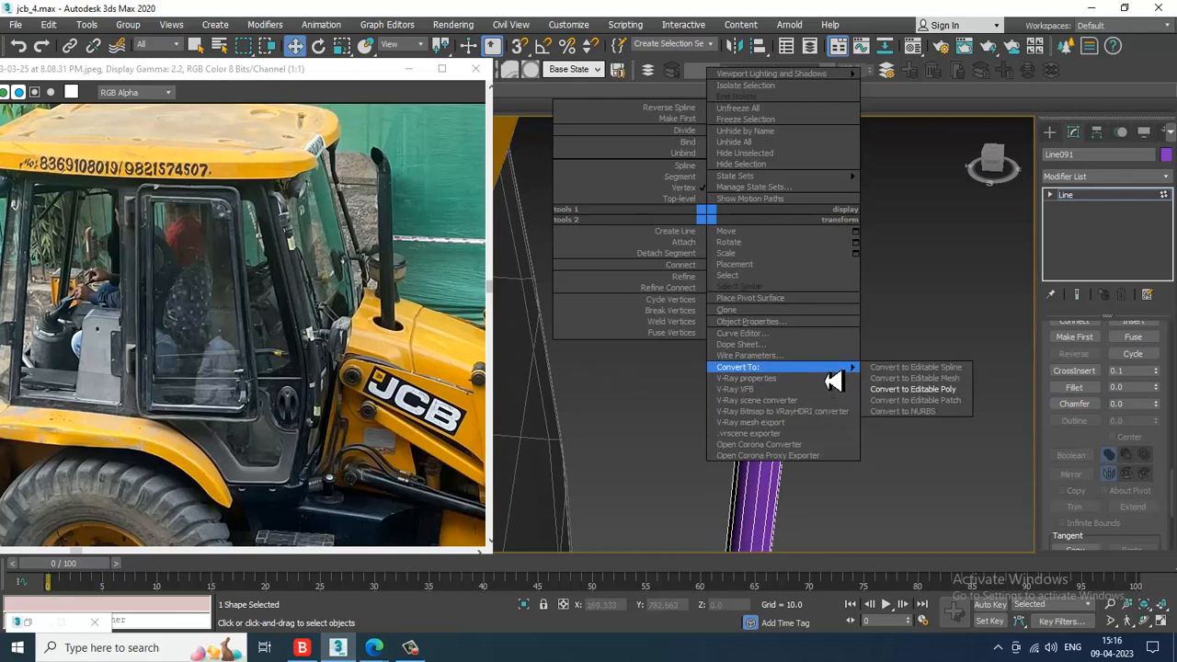
click(939, 392)
scroll(807, 285, up, 4)
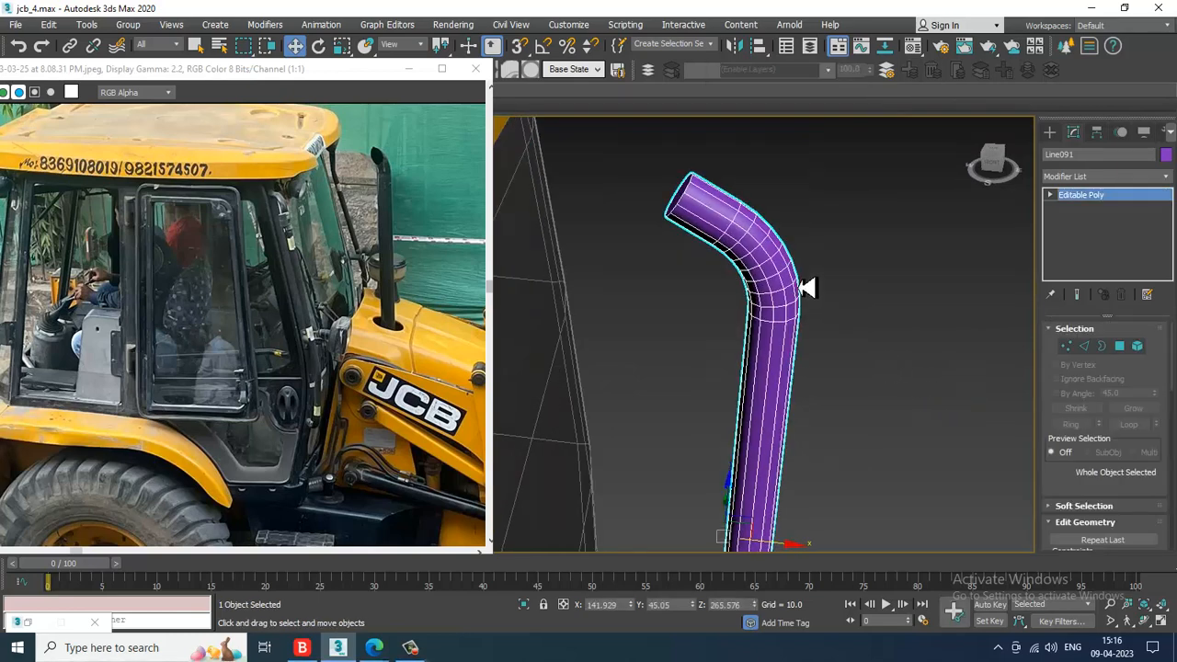
Move the six upper vertices of the pipe's open end up and outward to begin an angled cut.
middle_drag(743, 282, 763, 302)
key(1)
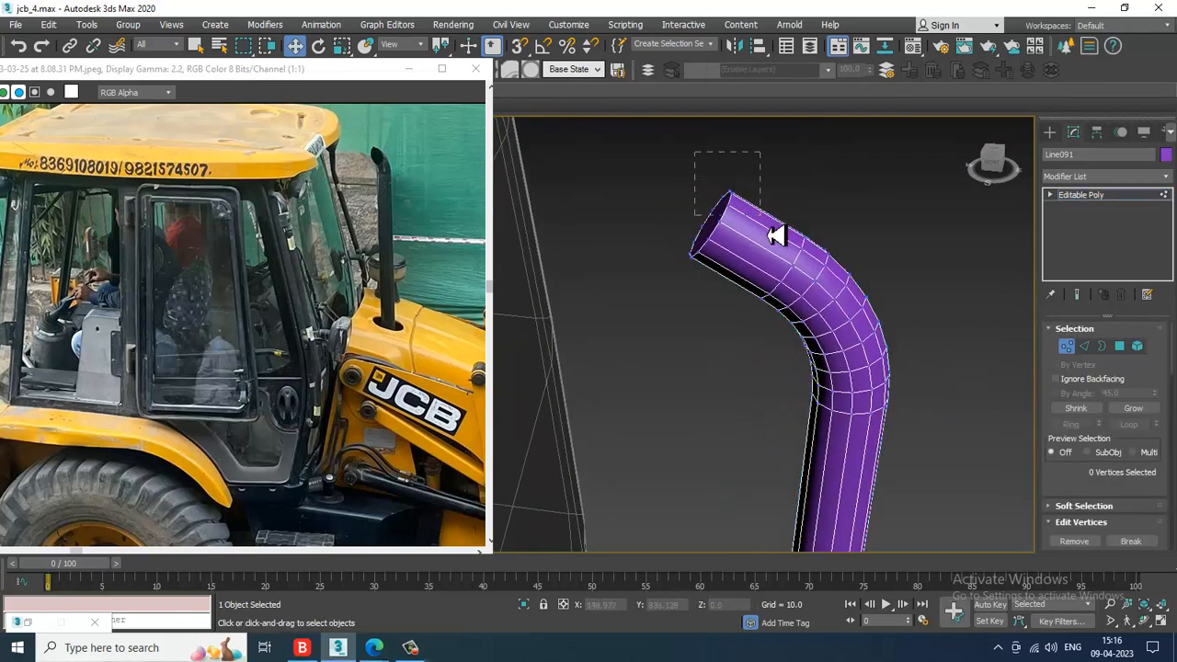
drag(777, 236, 804, 194)
key(e)
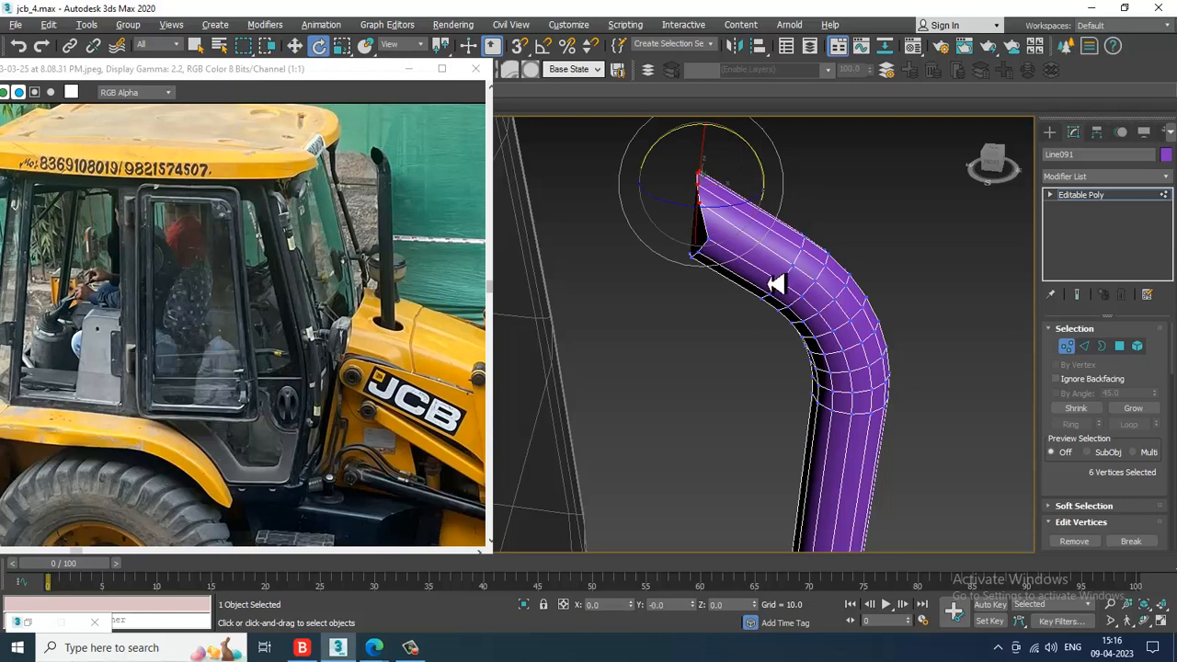
Select the five lower vertices of the pipe's open end in the front view and move them slightly inward and down.
alt+middle_drag(769, 283, 774, 253)
key(alt+w)
middle_drag(851, 221, 863, 268)
key(alt+w)
scroll(727, 253, up, 5)
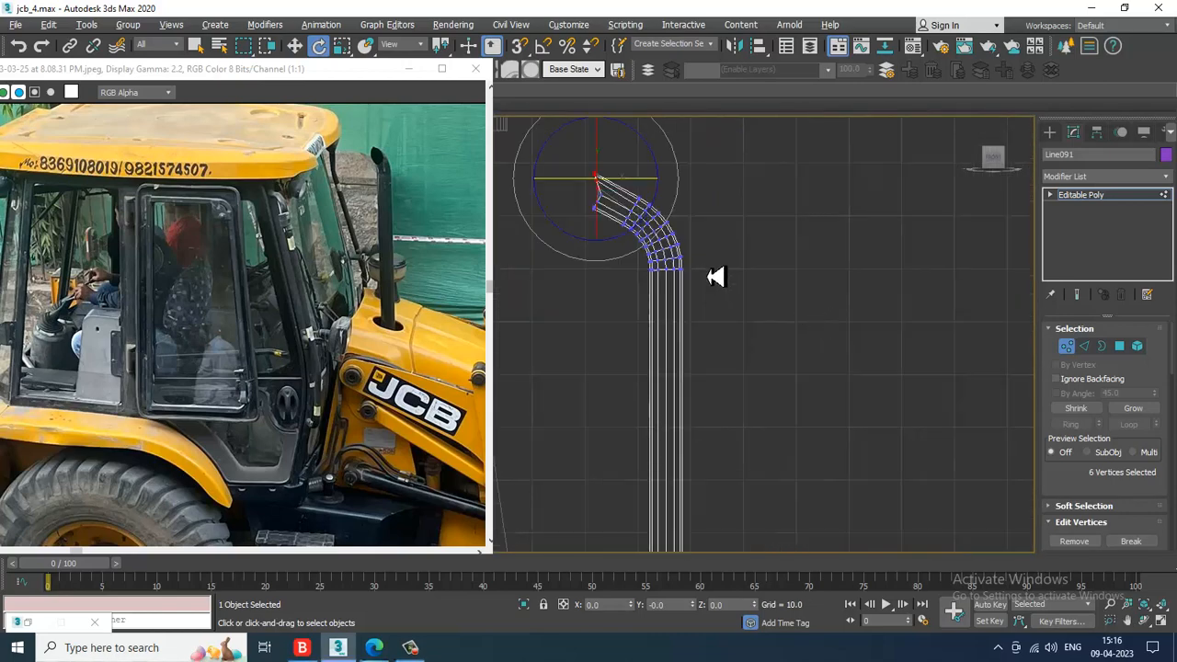
scroll(716, 277, up, 6)
drag(679, 228, 706, 169)
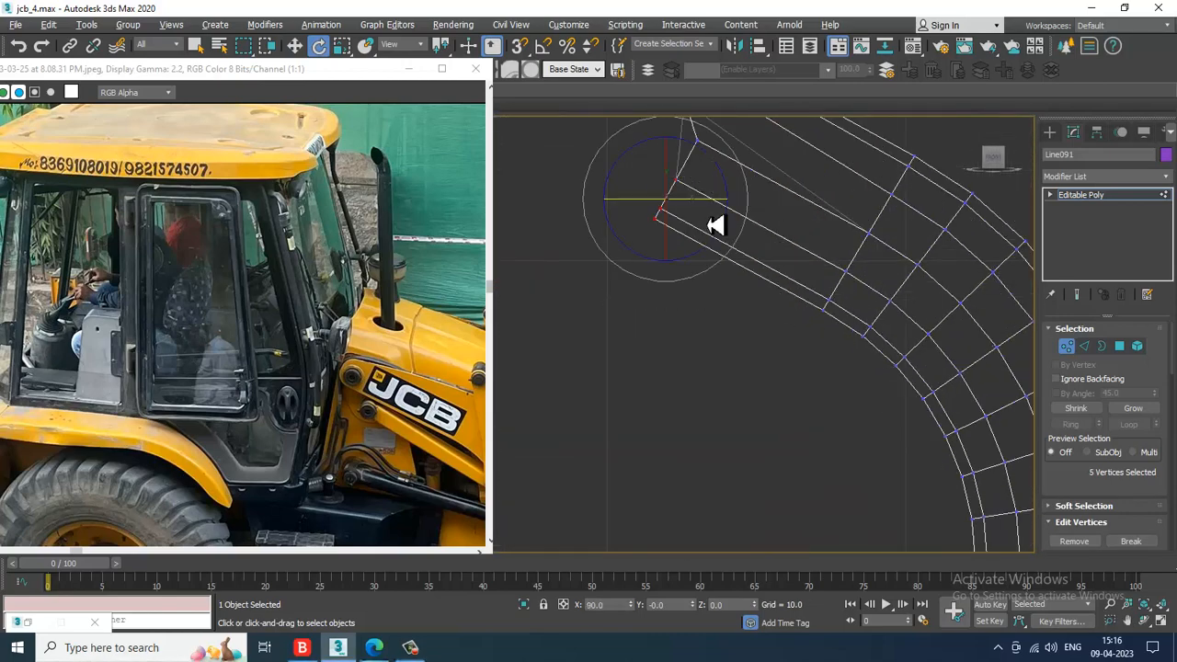
middle_drag(711, 224, 727, 332)
key(w)
drag(741, 315, 785, 323)
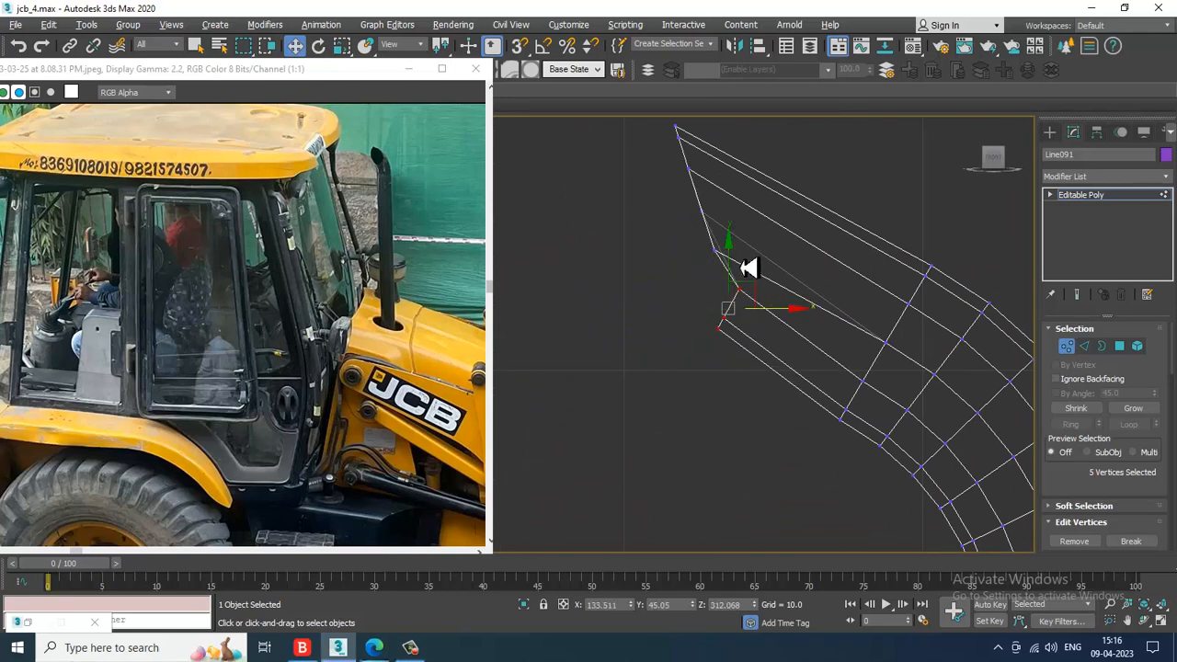
Rotate the five lower end vertices and shift the middle vertex to about X 132.9 and Z 314.0 so the pipe's opening forms one straight slanted cut.
key(e)
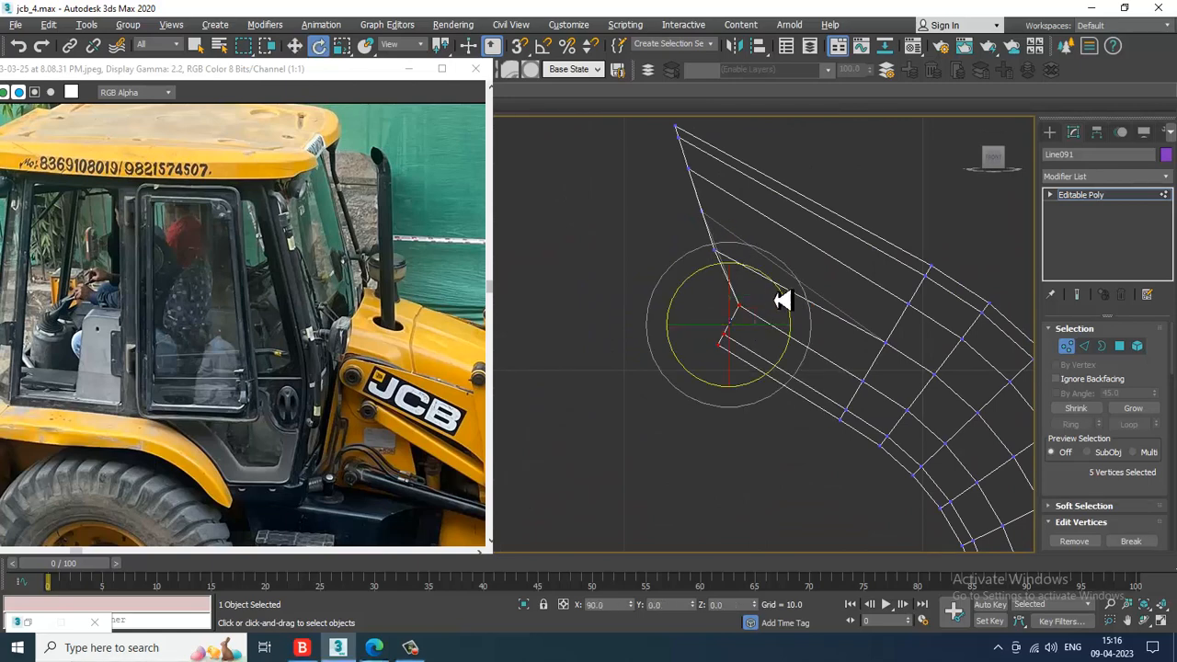
mouse_move(760, 278)
mouse_down()
mouse_move(736, 259)
mouse_move(754, 274)
mouse_up()
key(w)
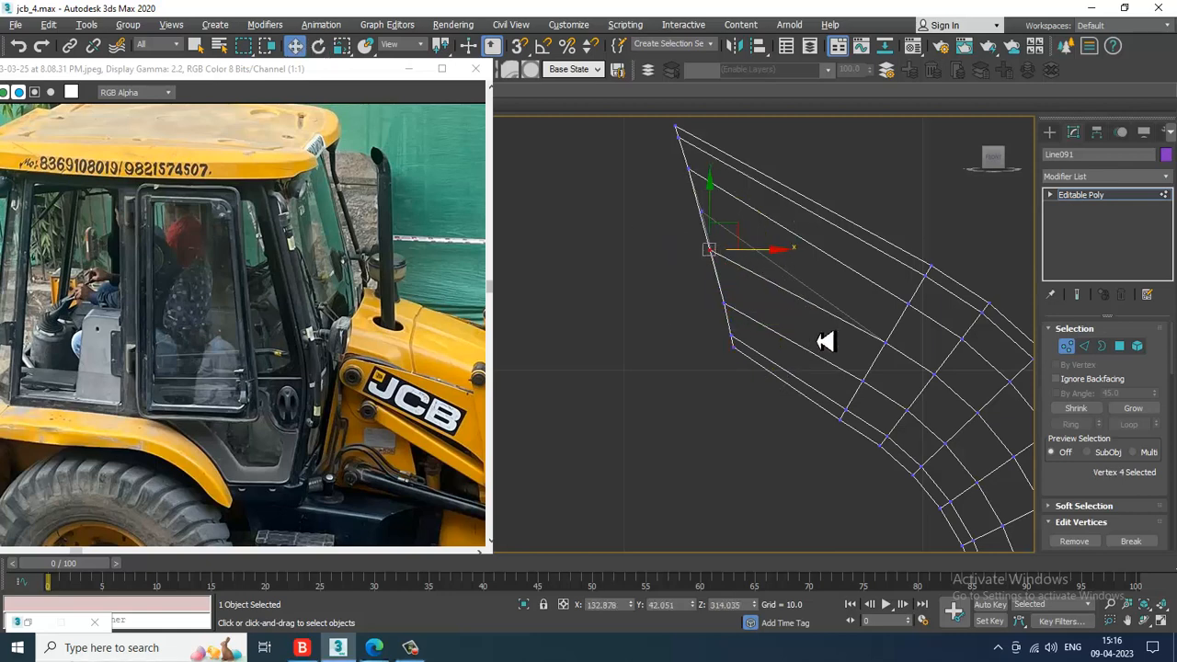
Delete the cap polygon at the pipe's slanted upper end so the pipe is open.
key(alt+w)
middle_click(815, 421)
key(alt+w)
alt+middle_drag(815, 420, 865, 407)
key(z)
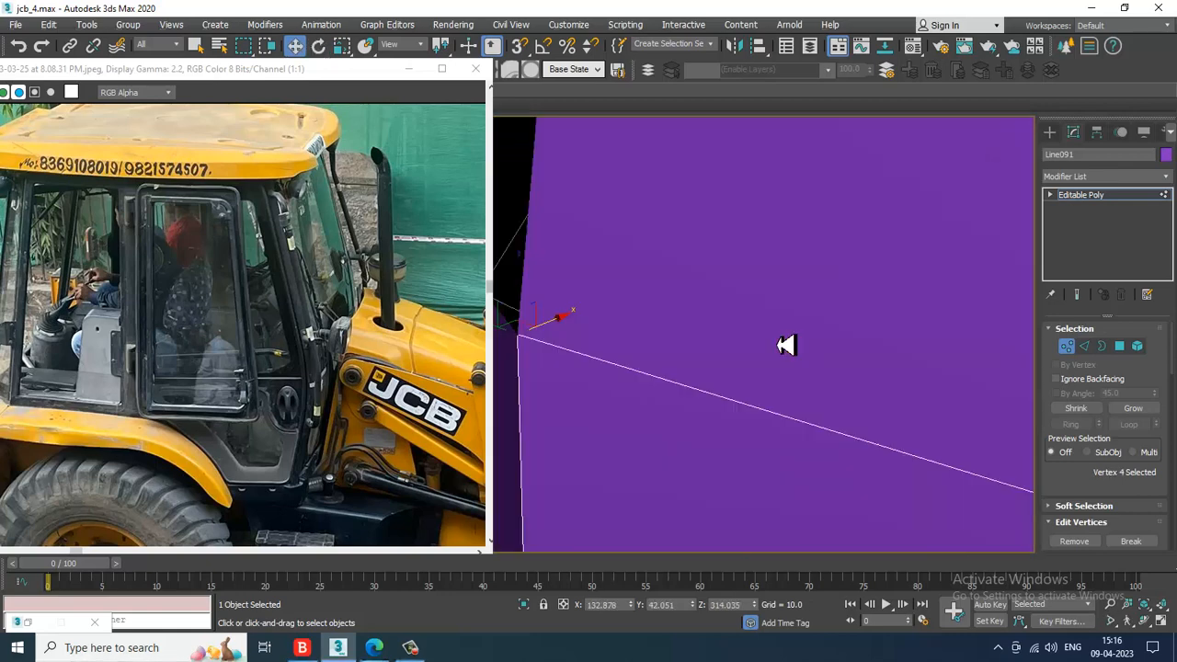
alt+middle_drag(778, 345, 810, 365)
scroll(767, 371, down, 5)
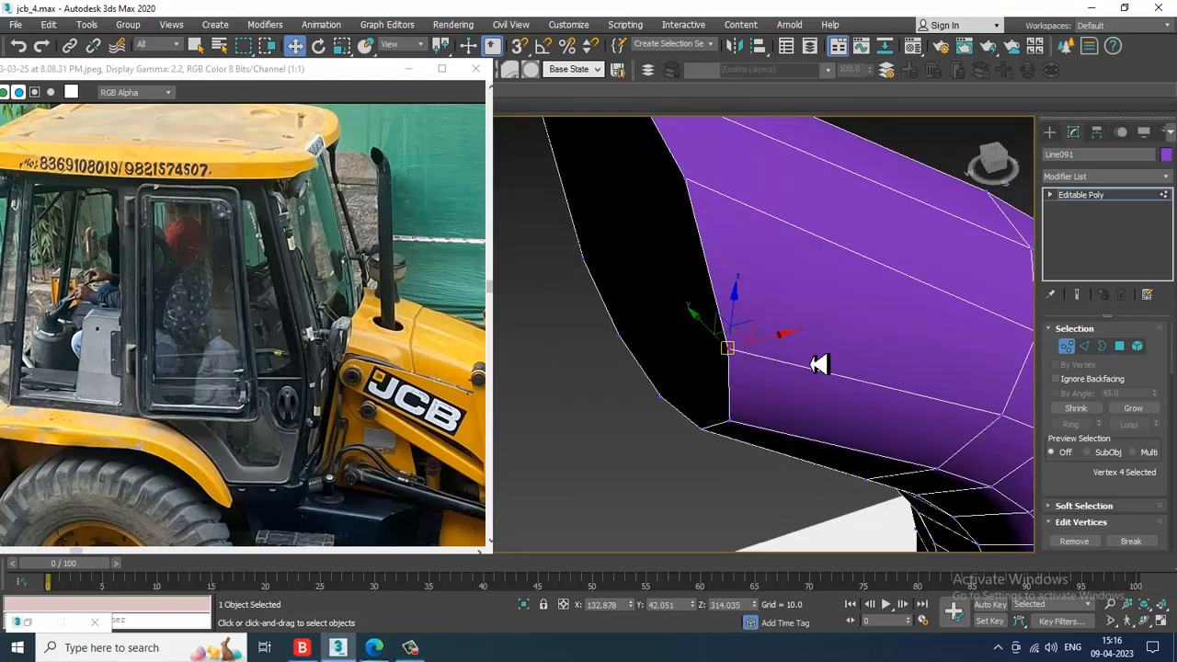
key(4)
scroll(801, 365, down, 4)
alt+middle_drag(678, 266, 858, 390)
key(Delete)
scroll(838, 381, down, 4)
scroll(870, 407, down, 4)
scroll(858, 390, down, 3)
alt+middle_drag(857, 390, 966, 284)
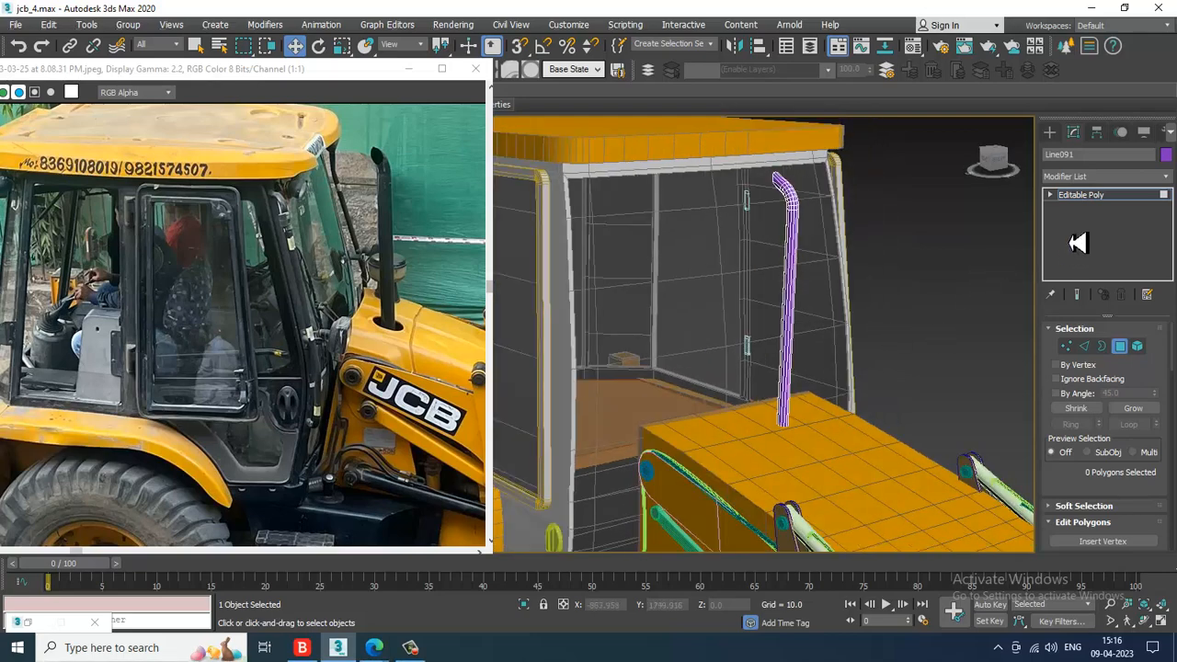
Rotate the whole exhaust pipe about 51 degrees around its vertical axis.
click(1109, 197)
alt+middle_drag(810, 313, 791, 296)
key(e)
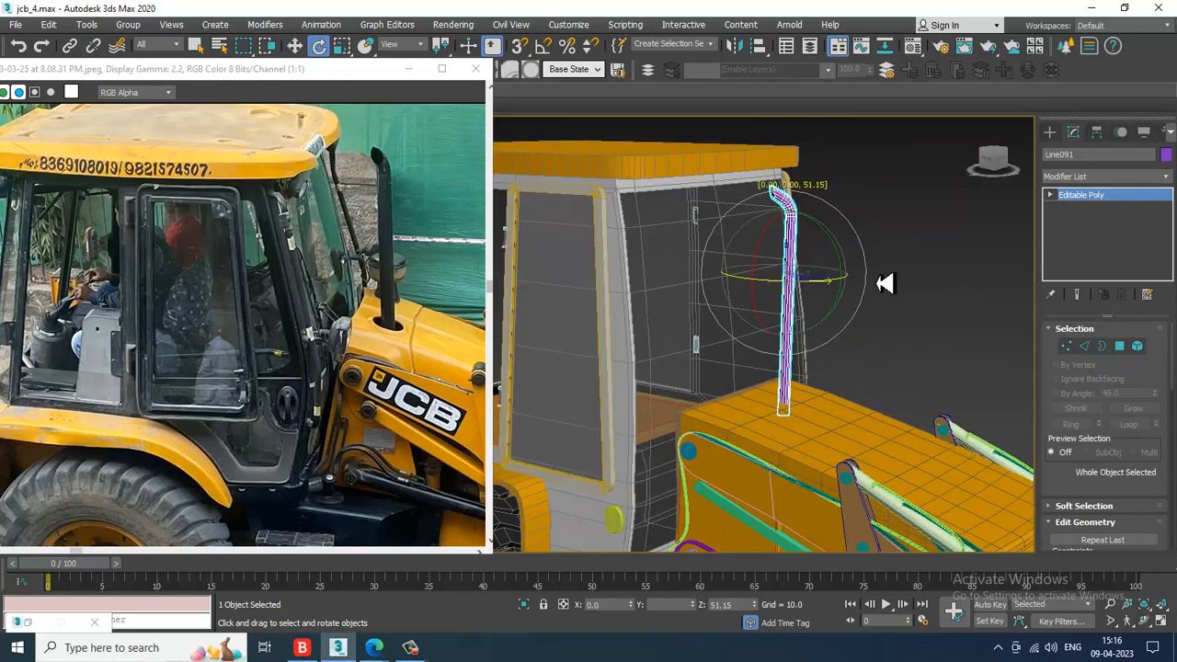
alt+middle_drag(873, 281, 815, 407)
key(w)
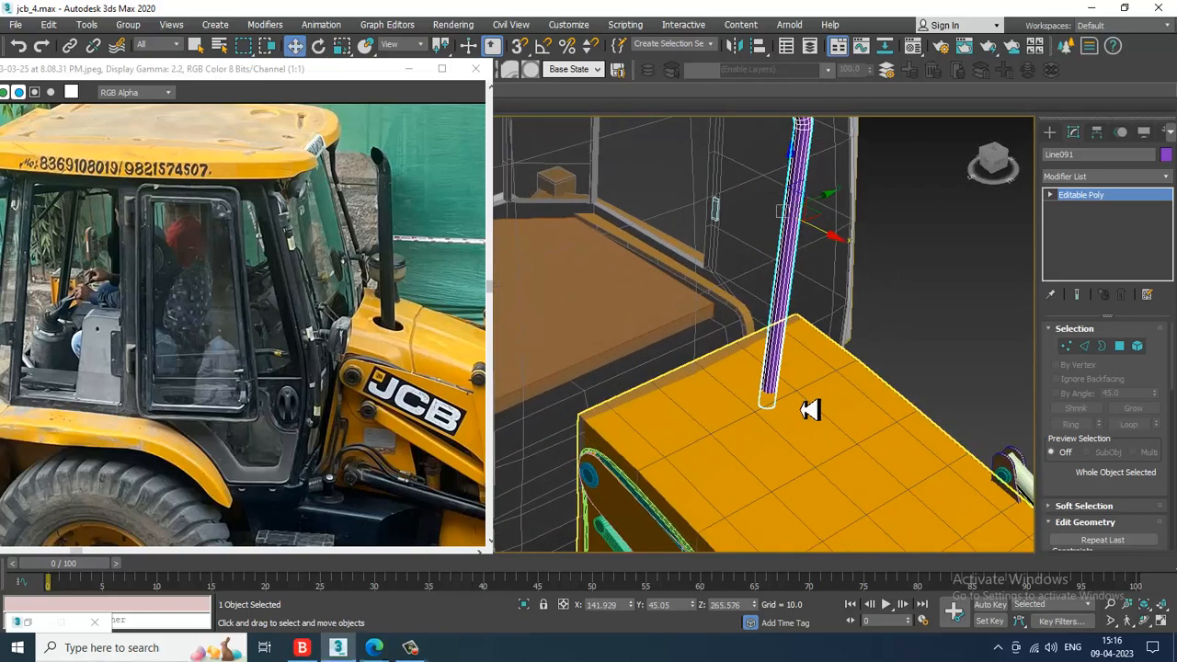
Select the ring of vertices at the pipe's lower end and raise it to about Z 189.8, near the hood surface.
click(891, 444)
click(1049, 132)
alt+middle_drag(828, 294, 838, 322)
click(837, 319)
scroll(842, 330, up, 2)
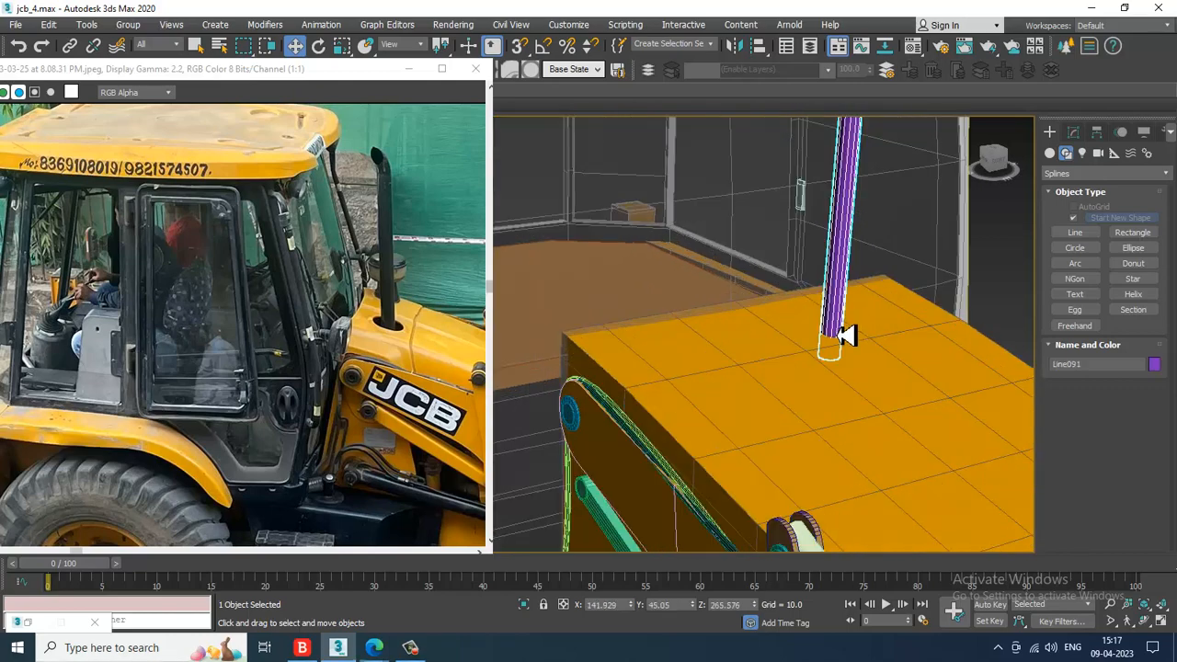
key(1)
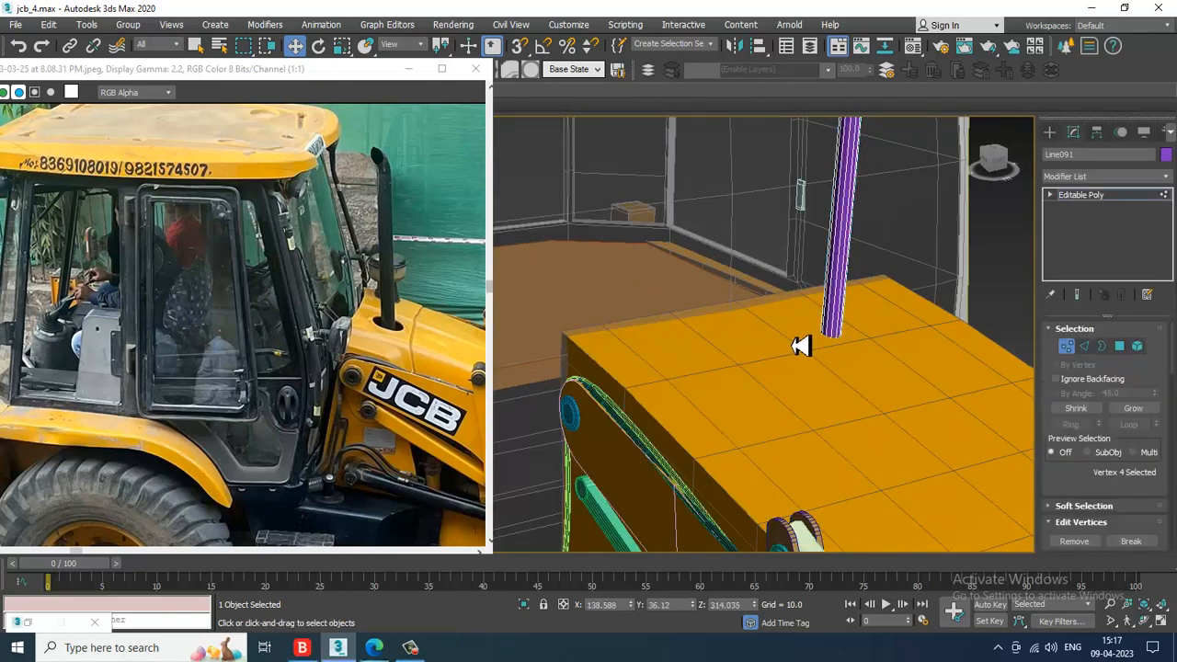
key(F3)
drag(809, 340, 846, 334)
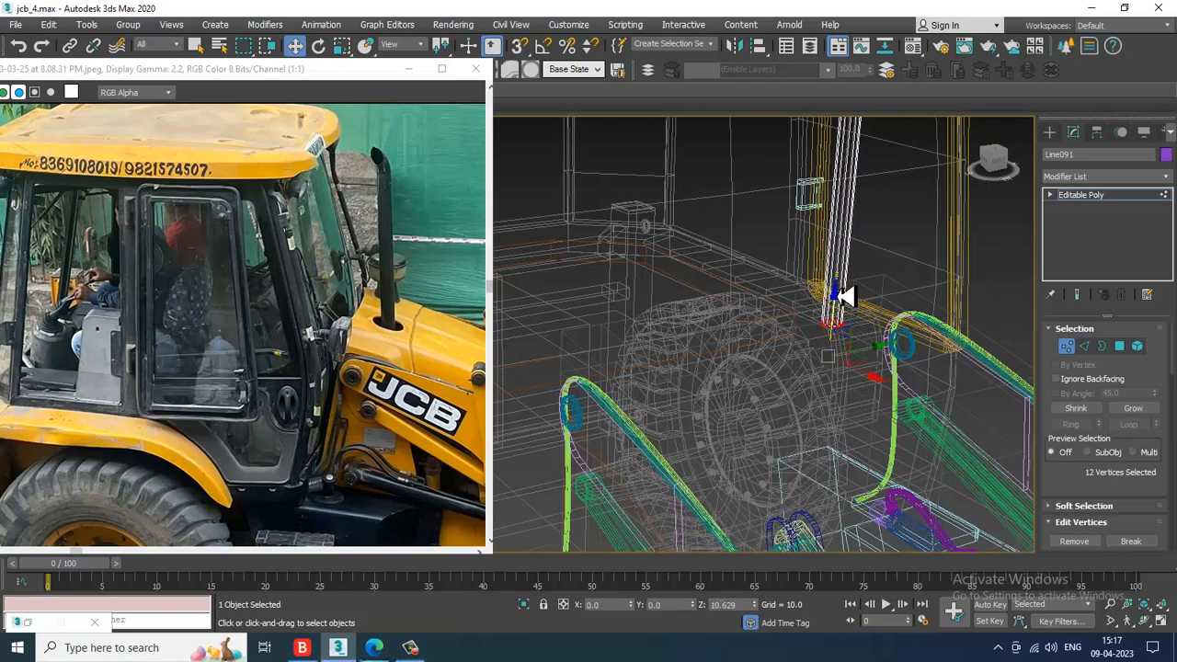
key(F3)
scroll(860, 303, up, 2)
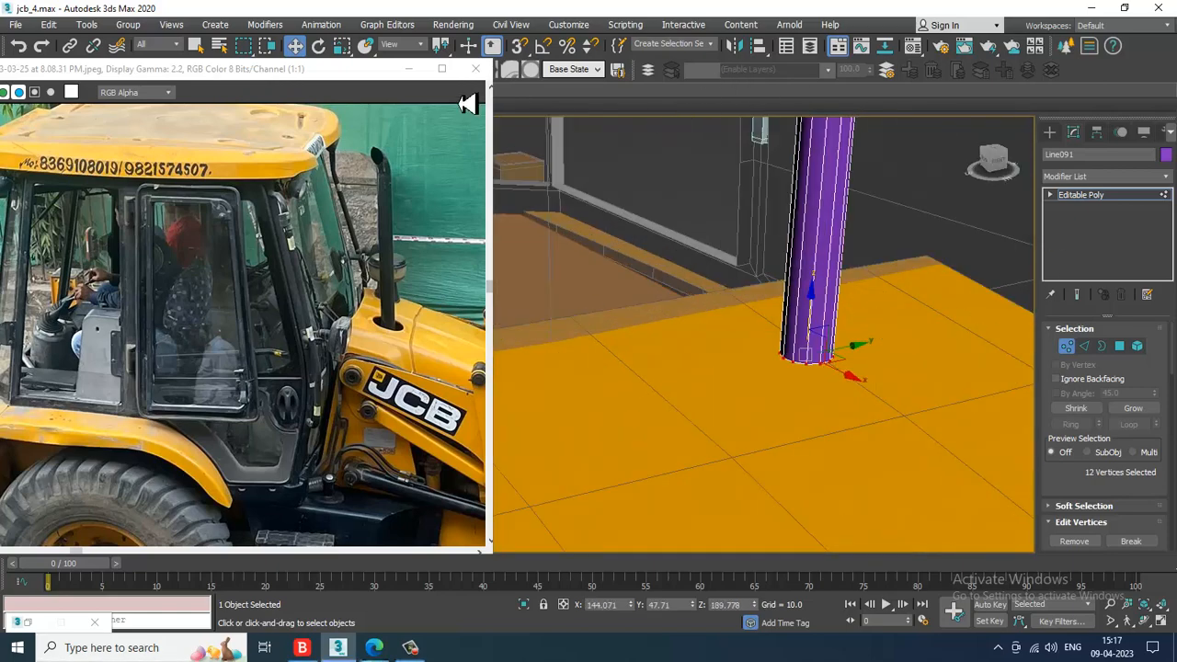
Uncover the modeling tools and insert an edge loop just above the pipe's lower end with Swift Loop.
drag(327, 85, 377, 236)
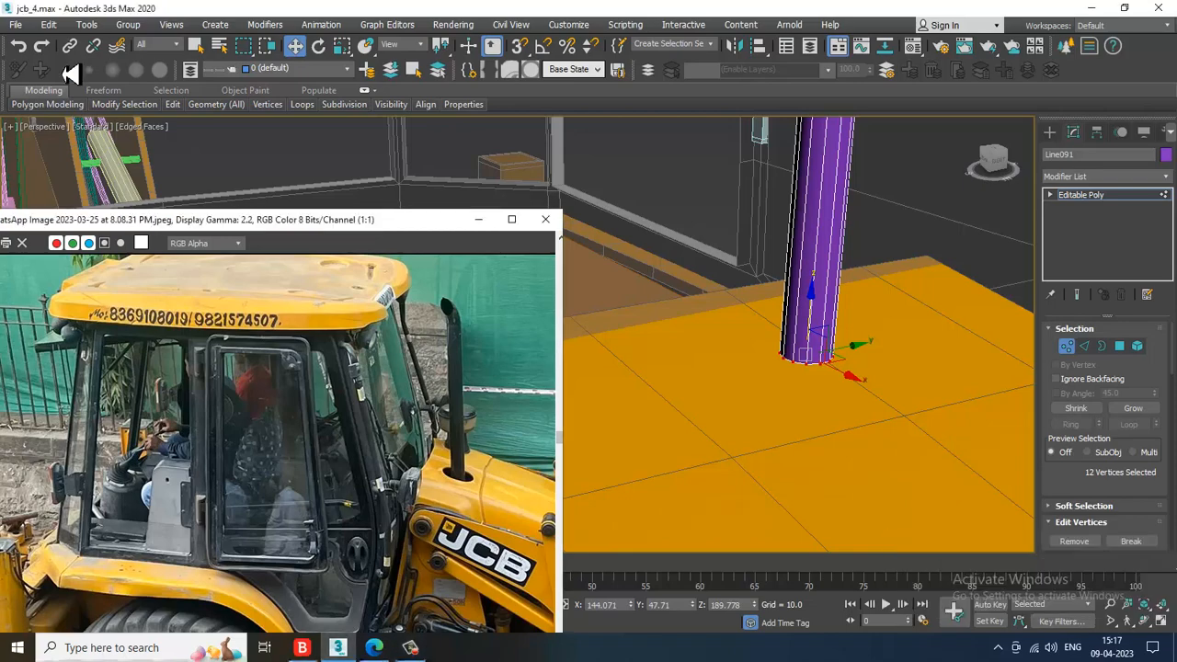
click(58, 103)
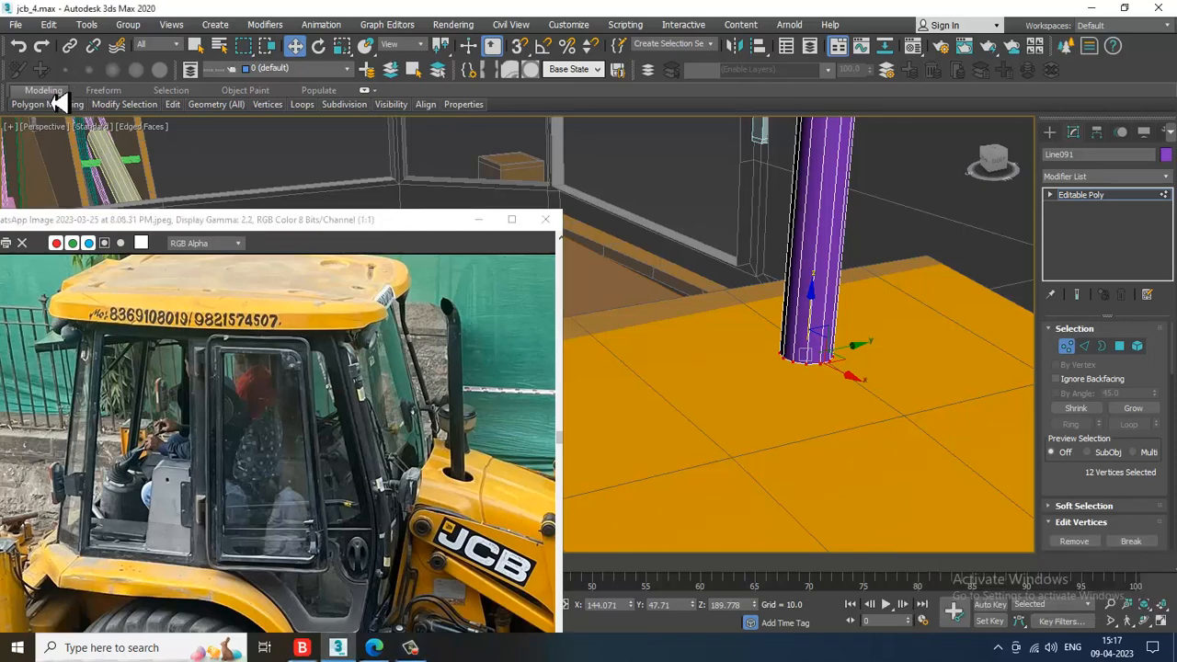
double_click(52, 95)
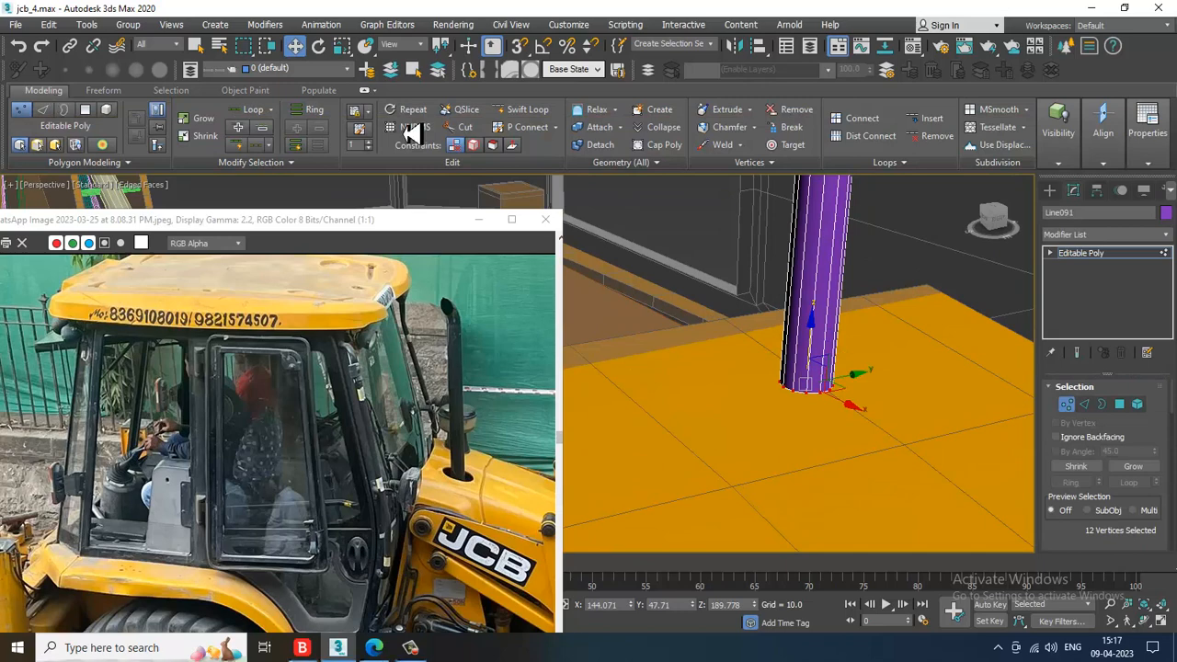
click(522, 112)
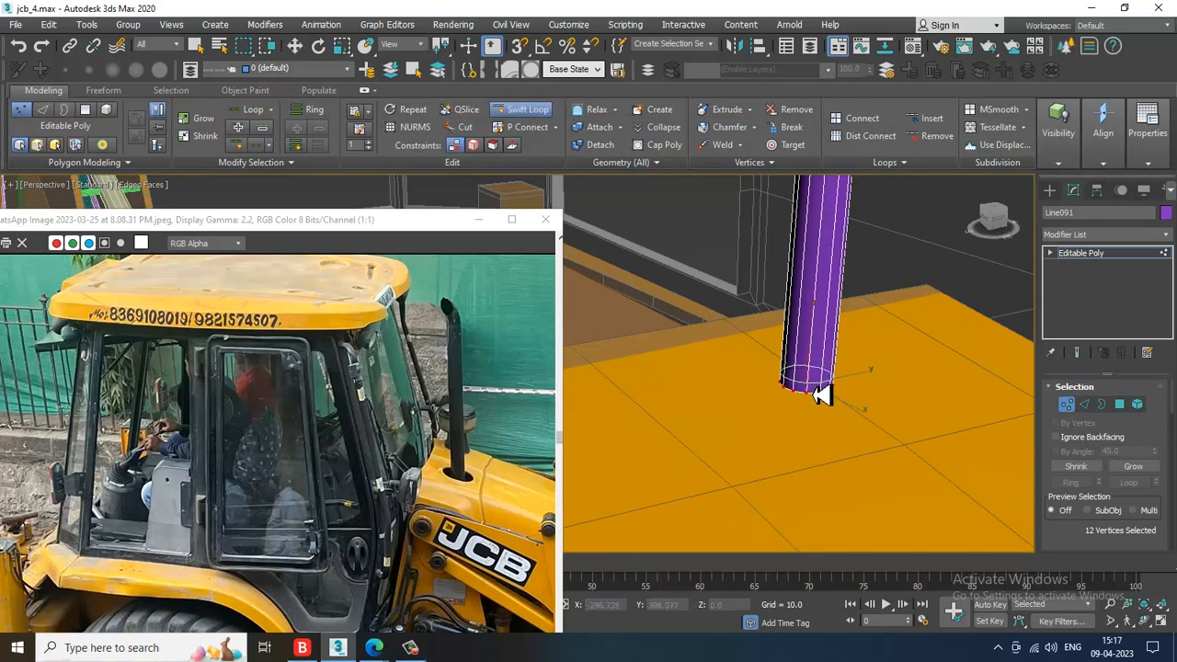
click(815, 394)
Extrude the narrow polygon band at the pipe's lower end outward by Local Normal to form a small collar.
key(w)
key(alt+w)
right_click(885, 274)
key(alt+w)
key(z)
middle_drag(629, 482, 802, 391)
key(4)
drag(578, 328, 1003, 358)
scroll(1073, 539, down, 5)
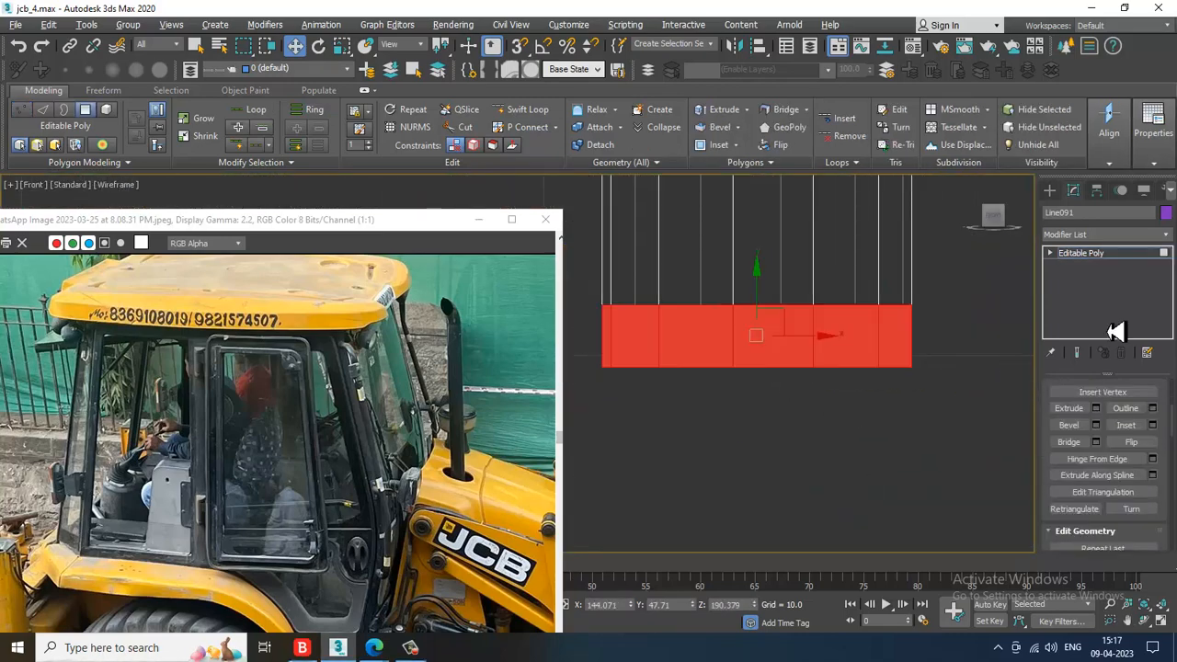
click(1096, 408)
click(546, 373)
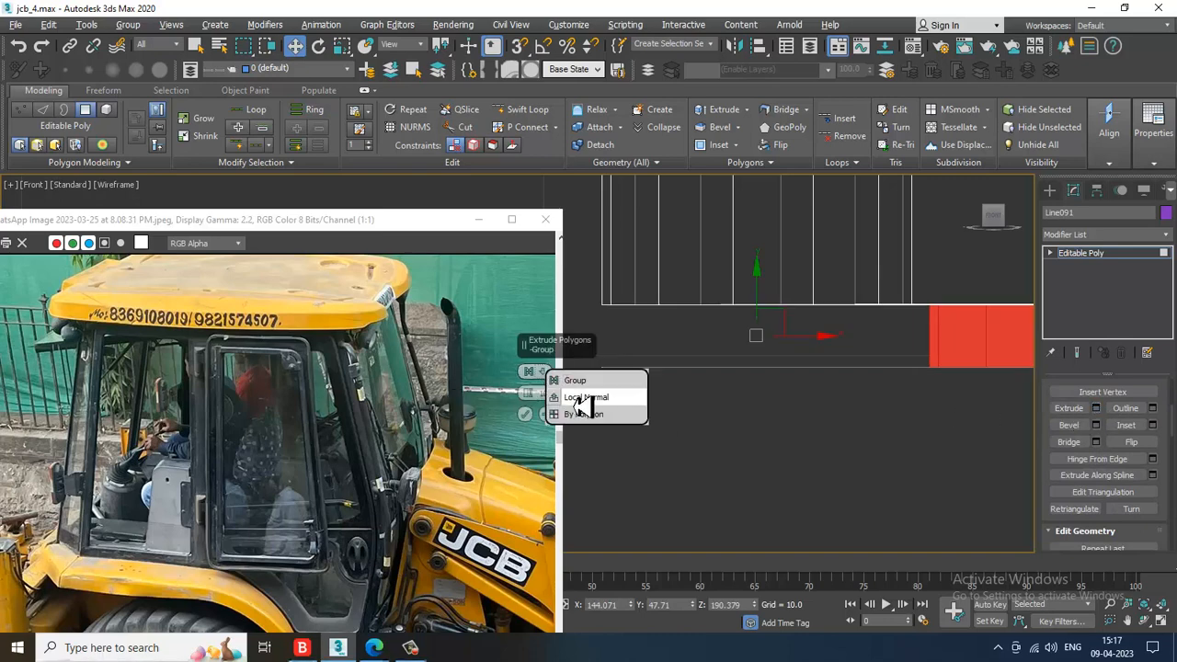
click(582, 400)
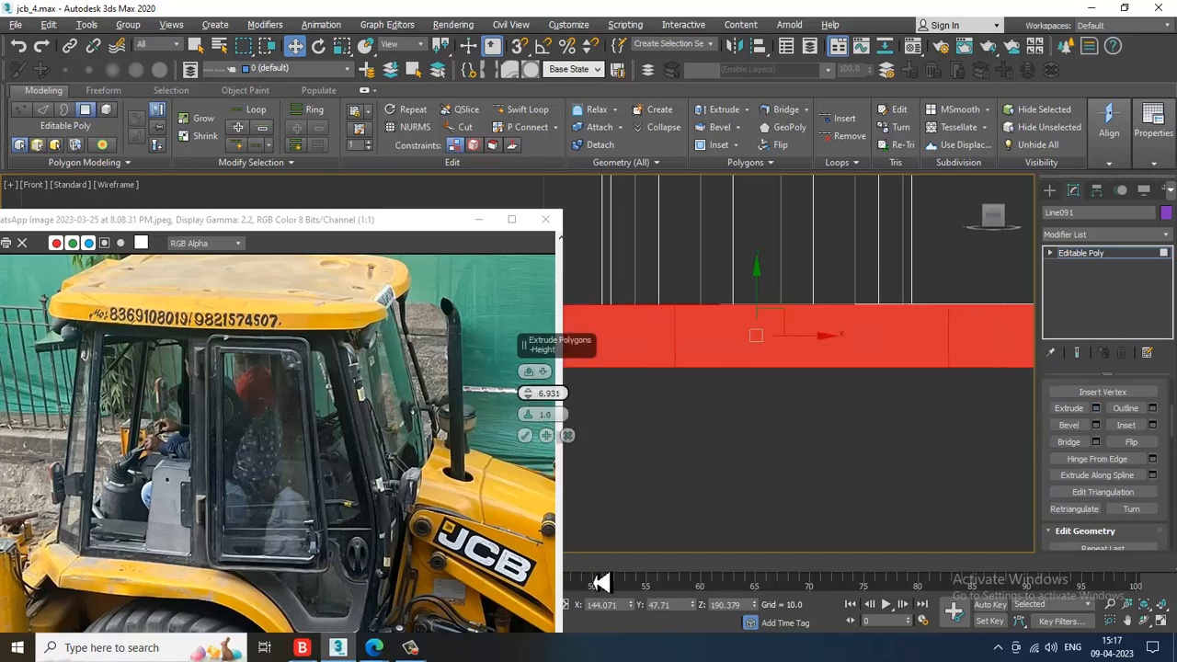
drag(715, 659, 920, 231)
click(527, 436)
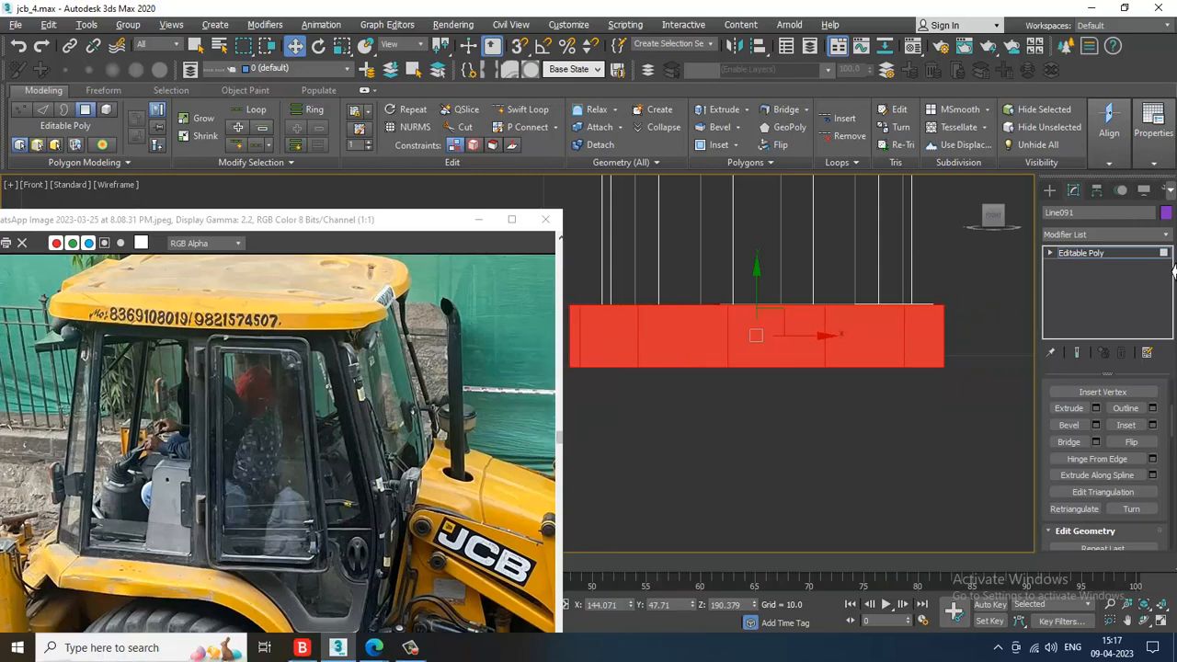
click(1134, 256)
Try lowering the pipe so that its collar sits on the hood.
key(alt+w)
middle_click(837, 433)
key(alt+w)
scroll(875, 408, down, 3)
alt+middle_drag(874, 408, 842, 250)
drag(841, 251, 852, 261)
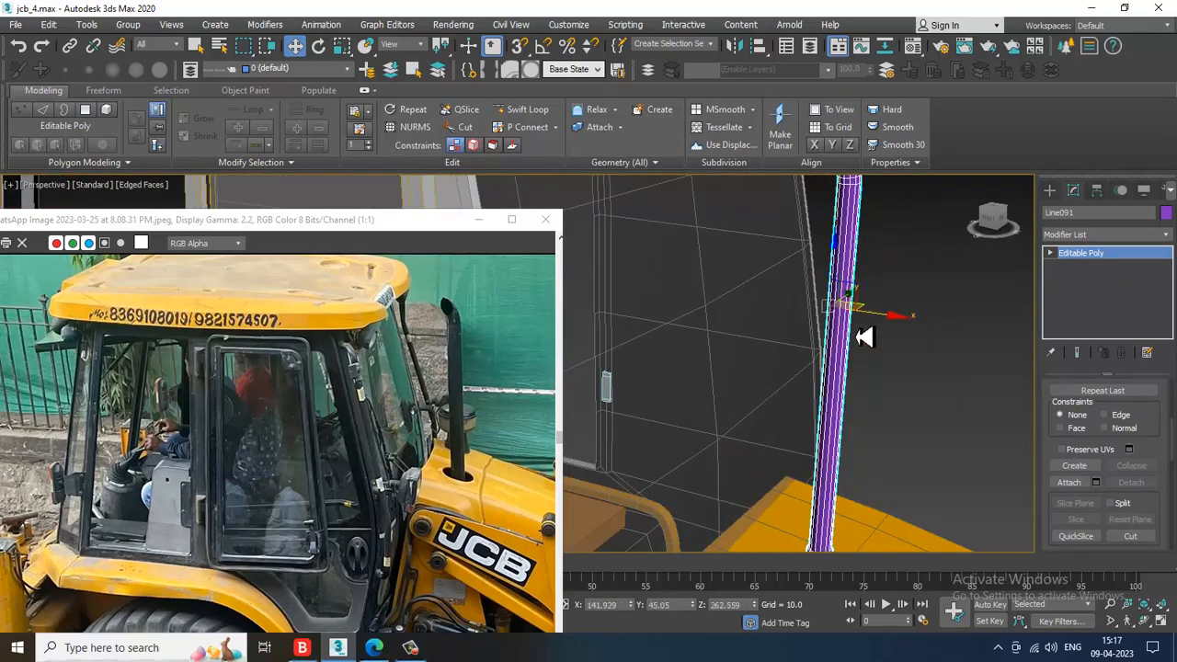
middle_drag(862, 337, 863, 291)
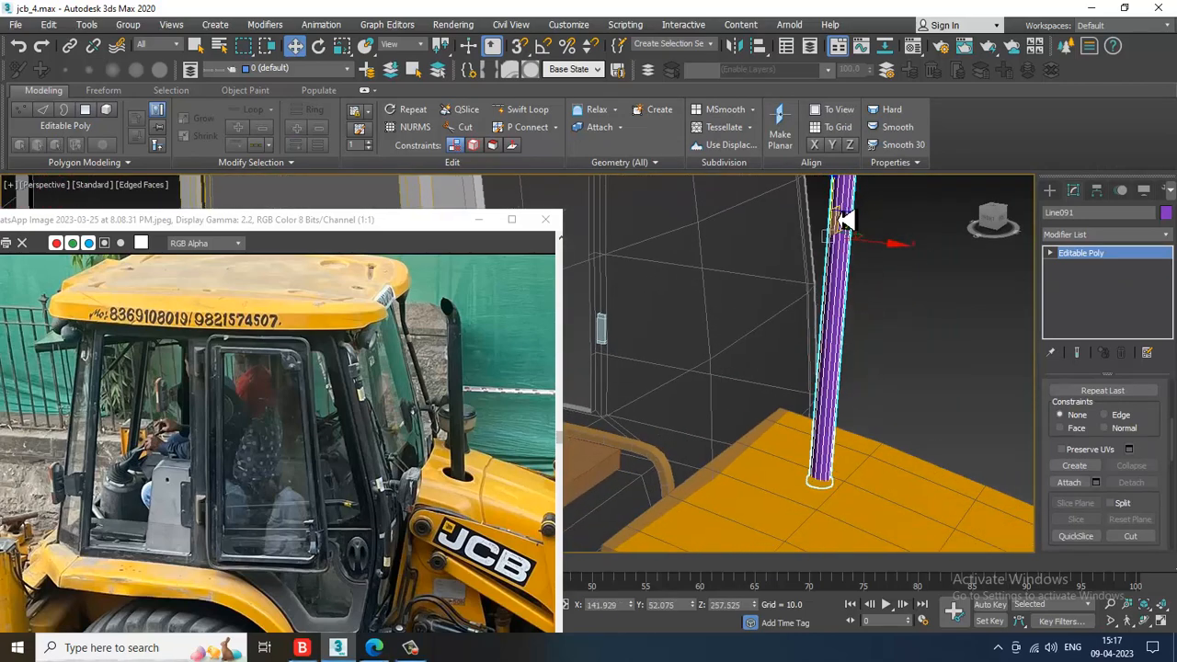
alt+middle_drag(847, 218, 823, 241)
drag(822, 241, 828, 250)
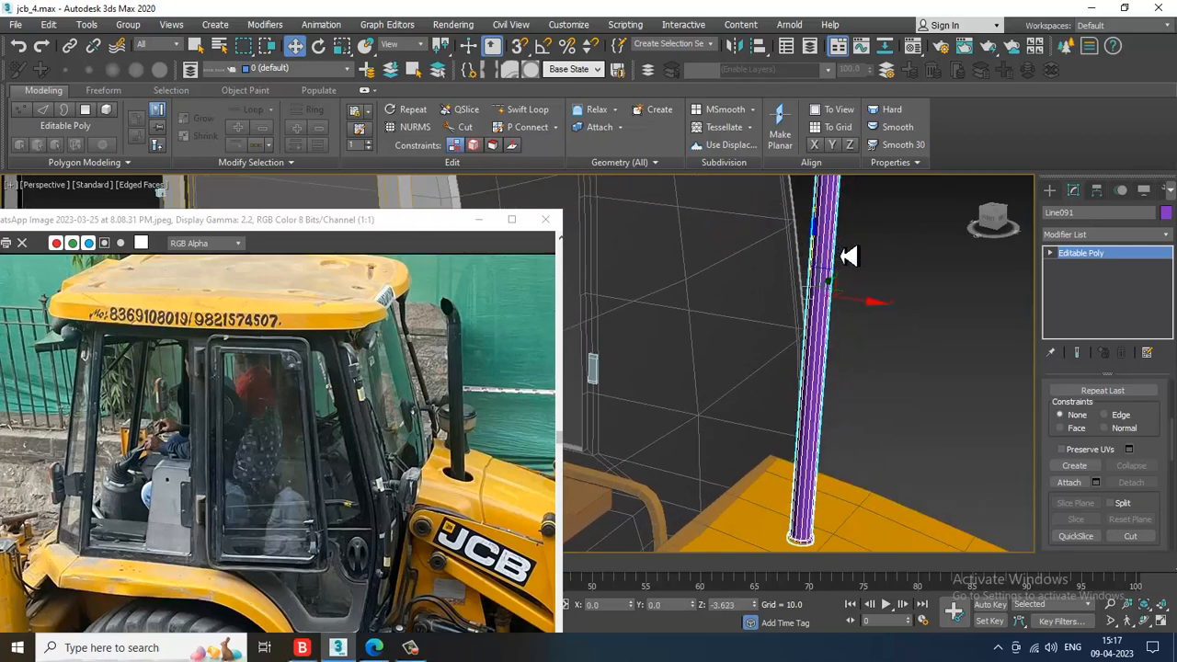
drag(852, 244, 851, 241)
Lengthen the collar by moving the pipe's lowest vertices down about 2.4 units in the front view.
middle_drag(817, 379, 817, 189)
scroll(818, 190, up, 4)
middle_drag(823, 360, 852, 270)
key(alt+w)
scroll(819, 237, up, 3)
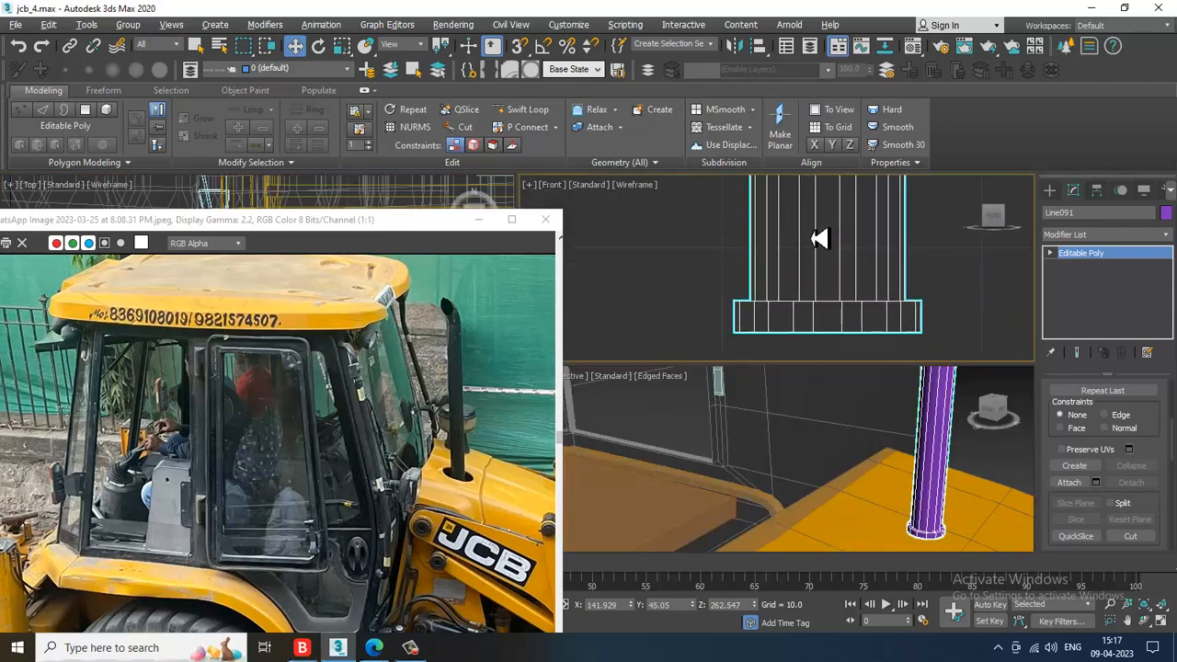
middle_drag(788, 299, 806, 188)
scroll(805, 189, down, 2)
key(1)
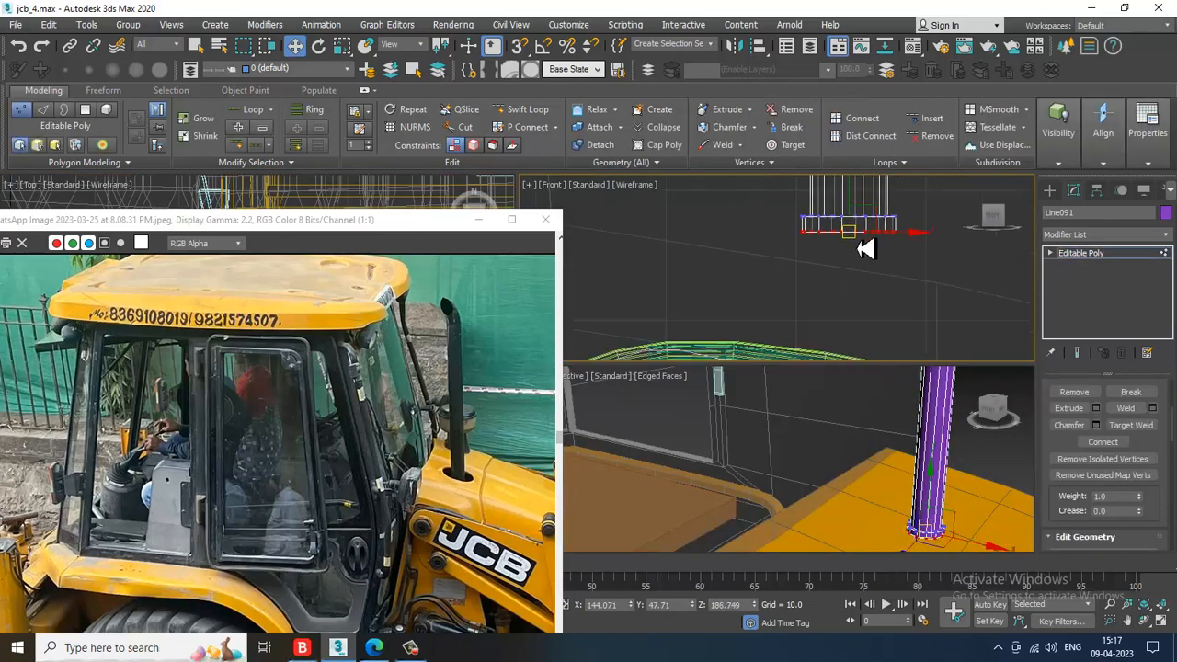
drag(860, 198, 861, 231)
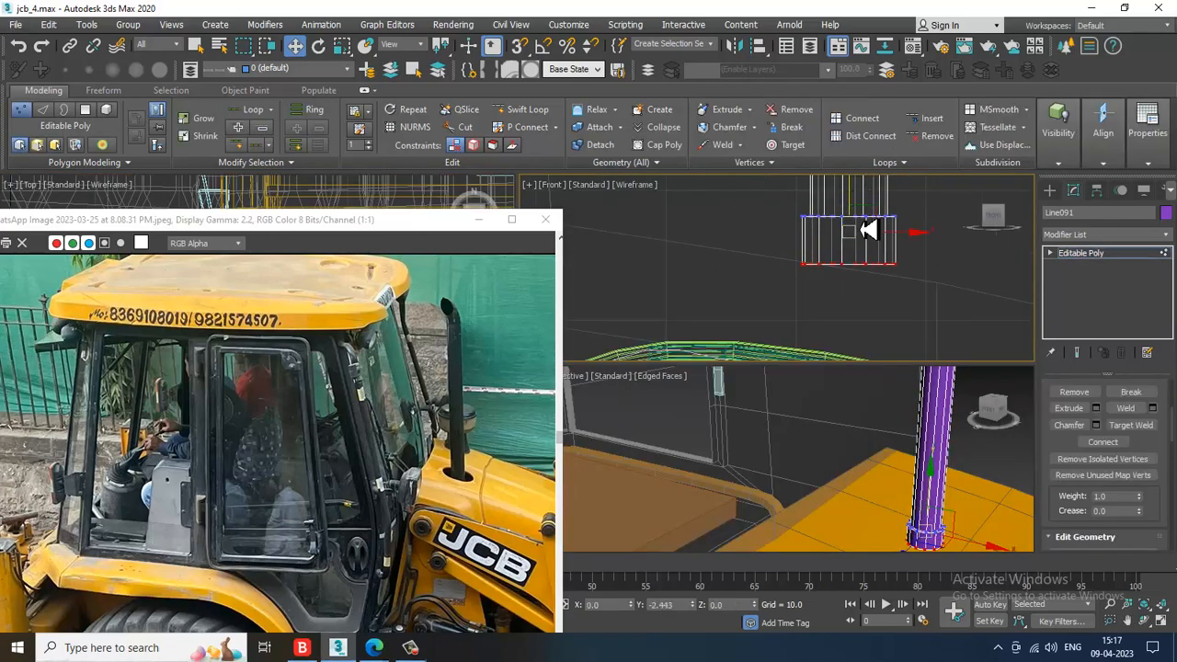
click(1118, 256)
Lower the whole pipe to about Z 260.5 so its collar sinks into the hood.
scroll(908, 470, down, 3)
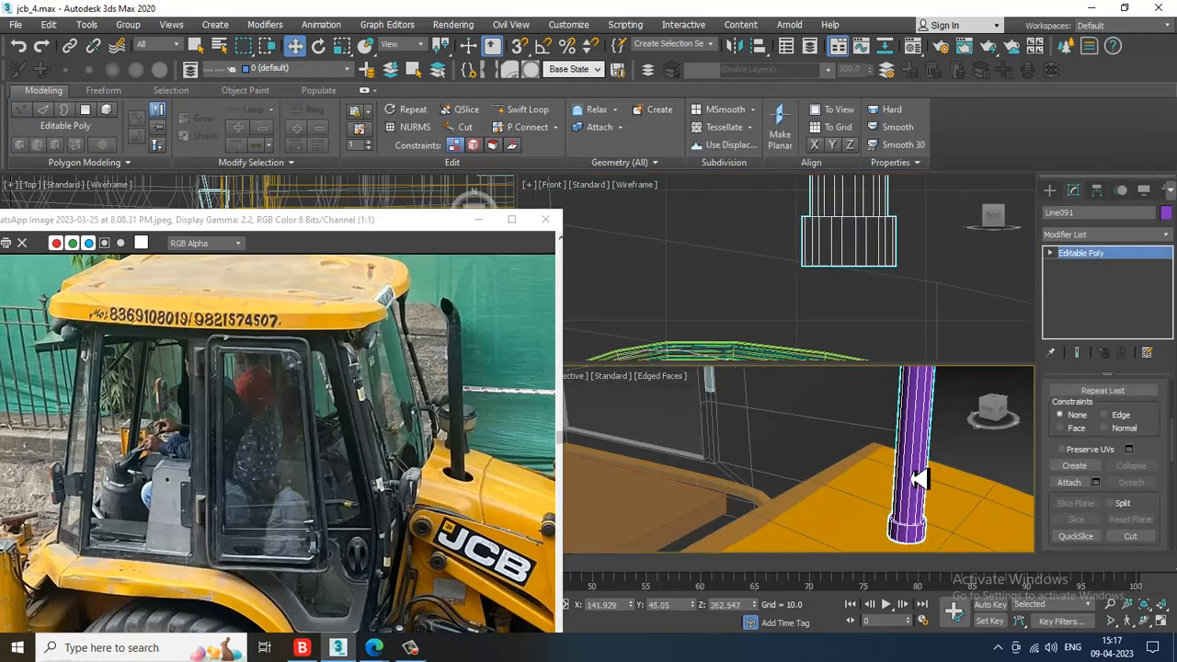
key(alt+w)
scroll(867, 421, down, 5)
scroll(855, 241, up, 2)
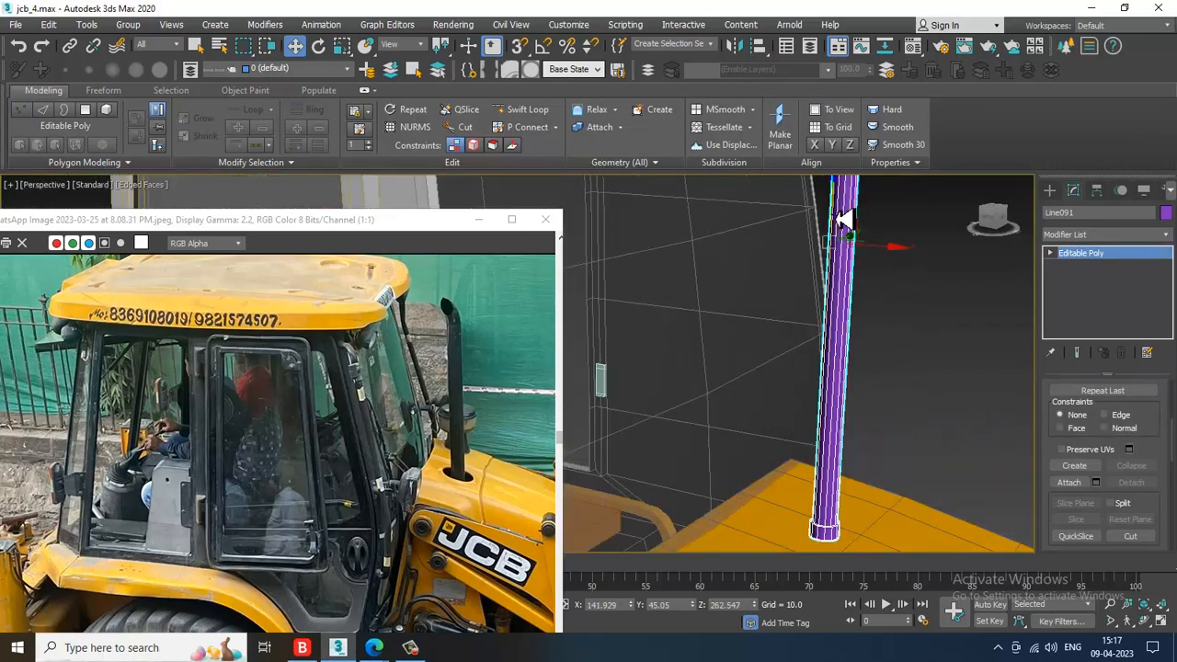
drag(844, 219, 848, 228)
scroll(854, 308, down, 4)
mouse_move(858, 352)
alt+middle_down()
mouse_move(817, 344)
mouse_move(883, 359)
mouse_move(846, 373)
alt+middle_up()
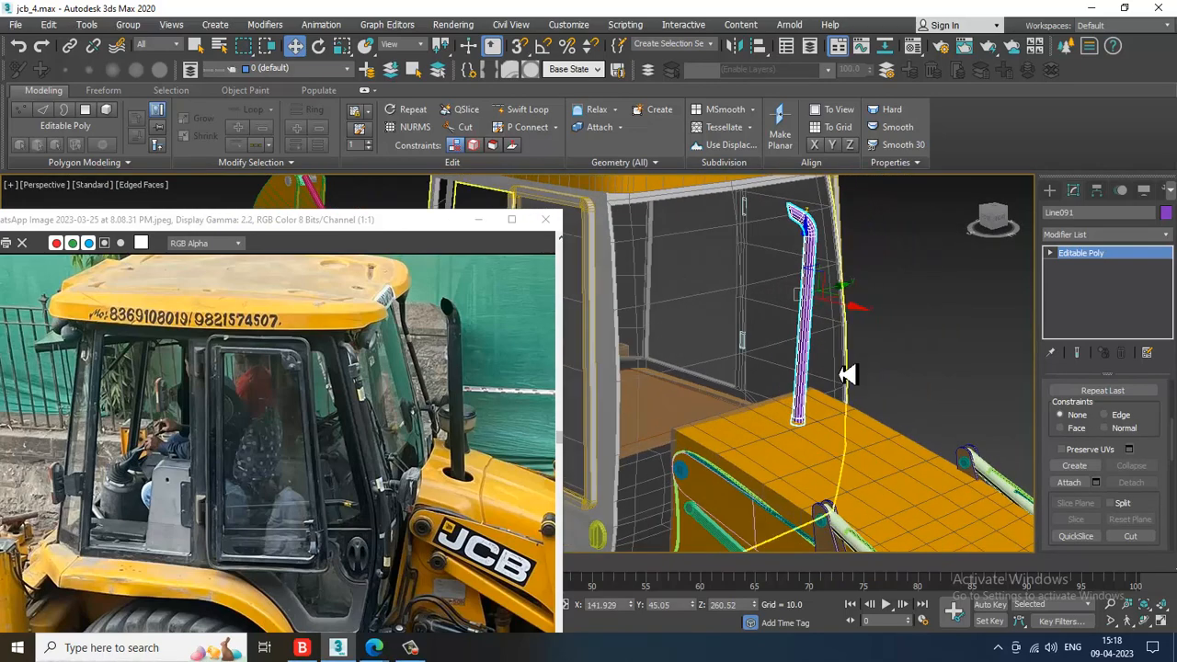
Check the round cap beside the pipe in the reference photo and create a short AutoGrid cylinder of about 16 units radius beside the loader.
scroll(513, 442, up, 1)
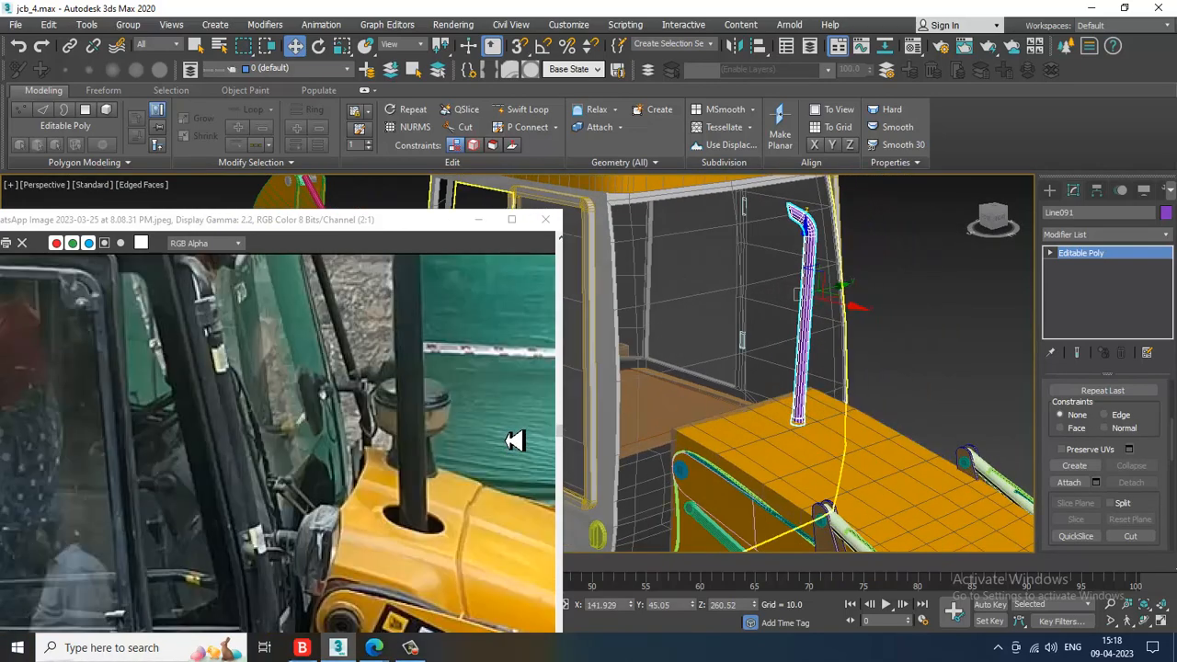
scroll(515, 440, down, 1)
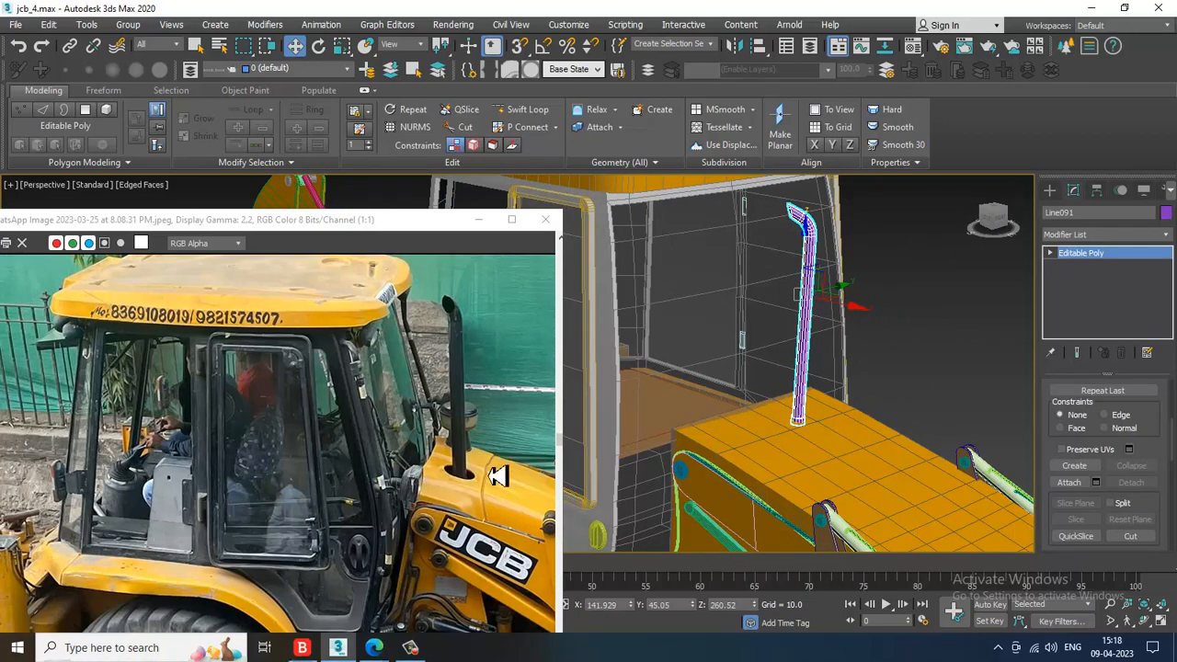
alt+middle_drag(837, 359, 825, 368)
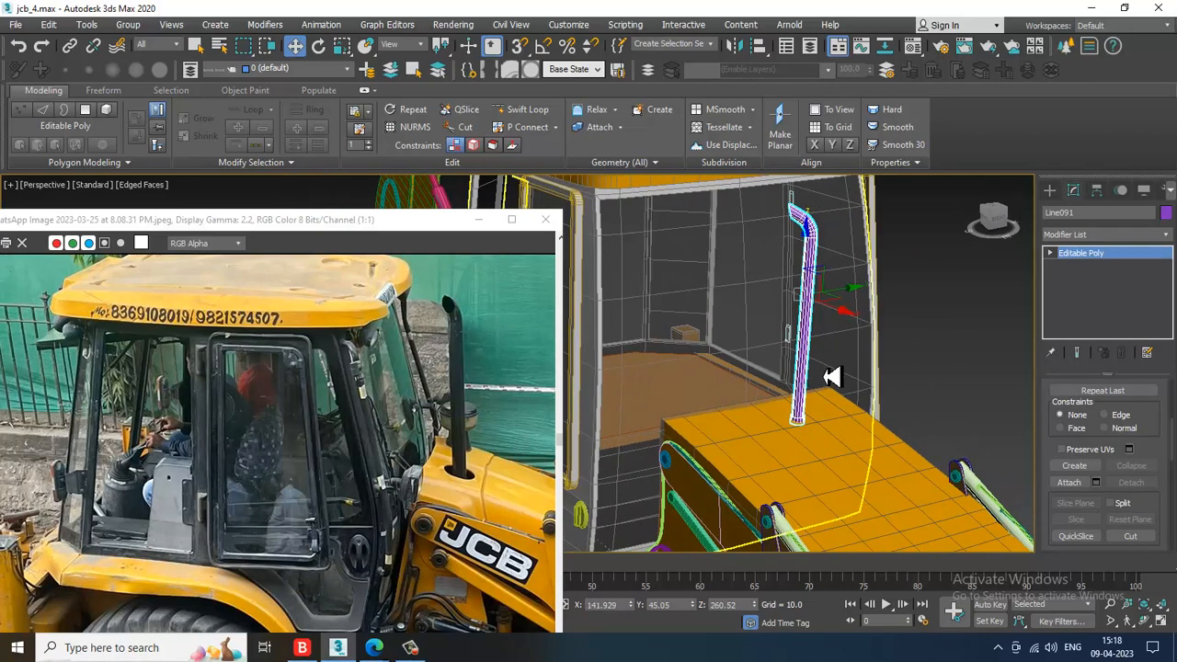
middle_drag(918, 354, 842, 320)
click(1051, 191)
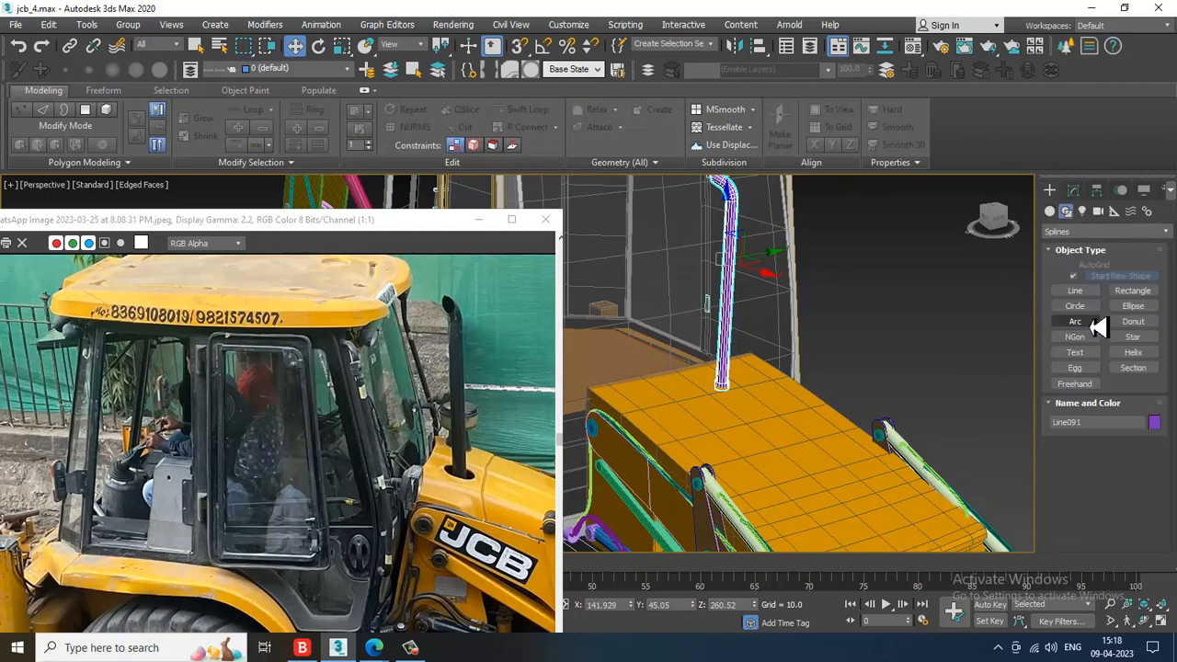
click(1050, 211)
click(1075, 309)
mouse_move(927, 397)
alt+middle_down()
mouse_move(828, 393)
mouse_move(831, 432)
alt+middle_up()
click(1081, 265)
scroll(825, 390, down, 3)
drag(816, 408, 832, 418)
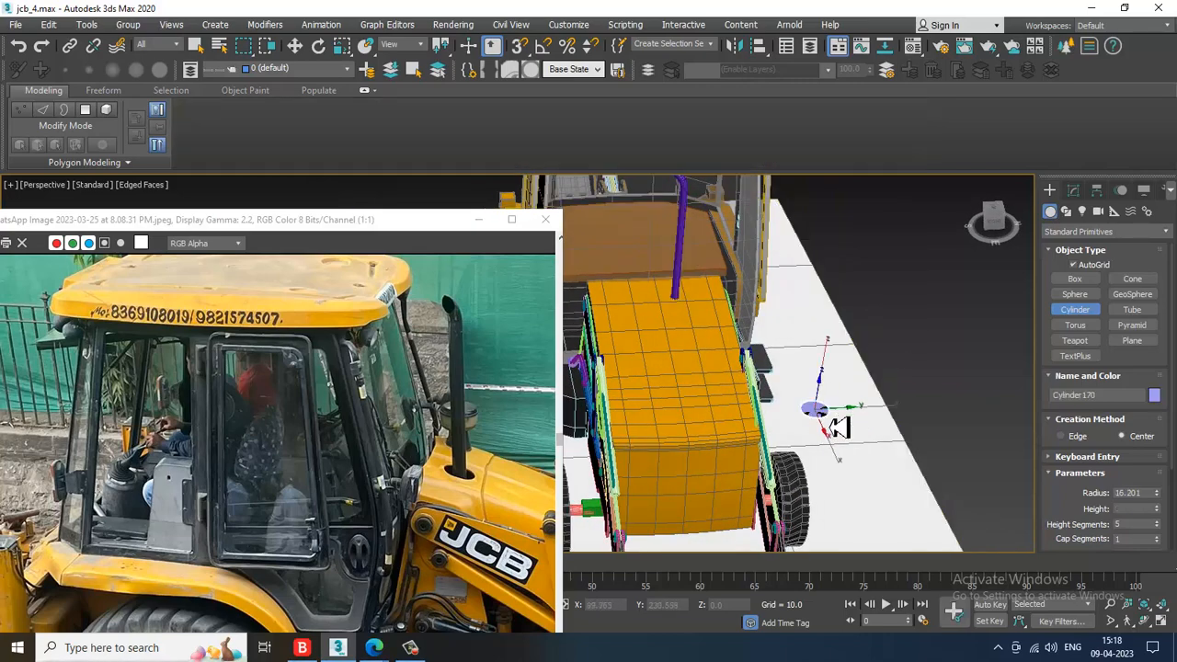
click(841, 414)
key(w)
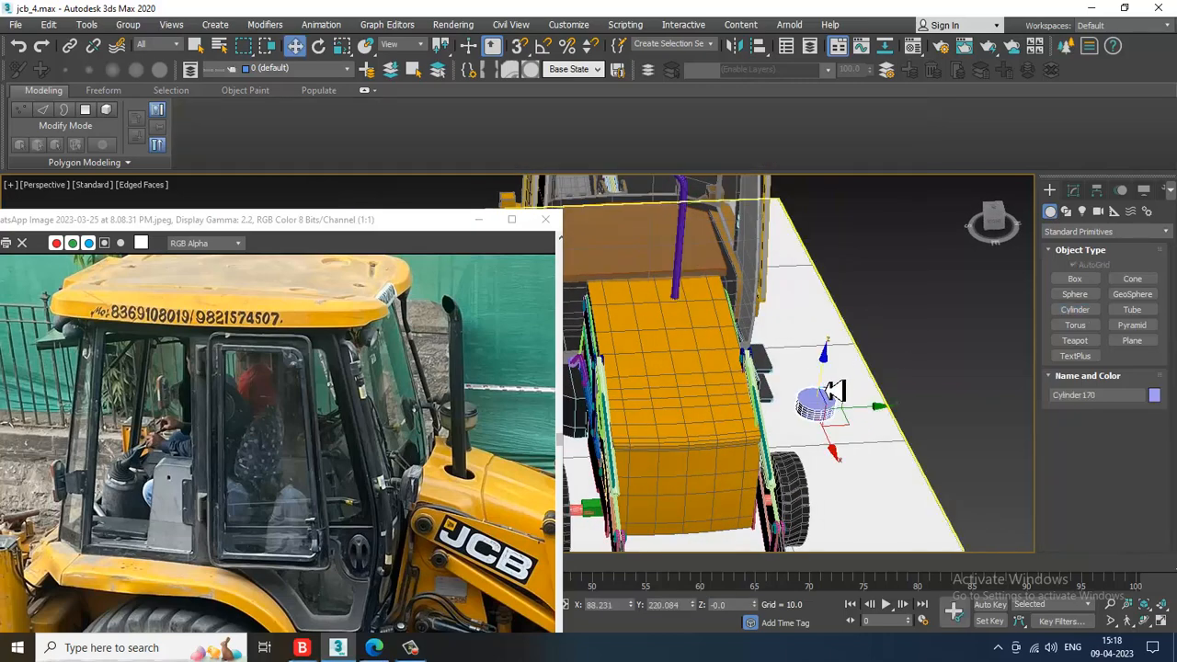
Raise the cylinder above hood level and move it about 124 units along Y toward the exhaust pipe.
drag(820, 369, 838, 254)
alt+middle_drag(844, 254, 853, 223)
alt+middle_drag(897, 320, 932, 344)
drag(933, 345, 806, 351)
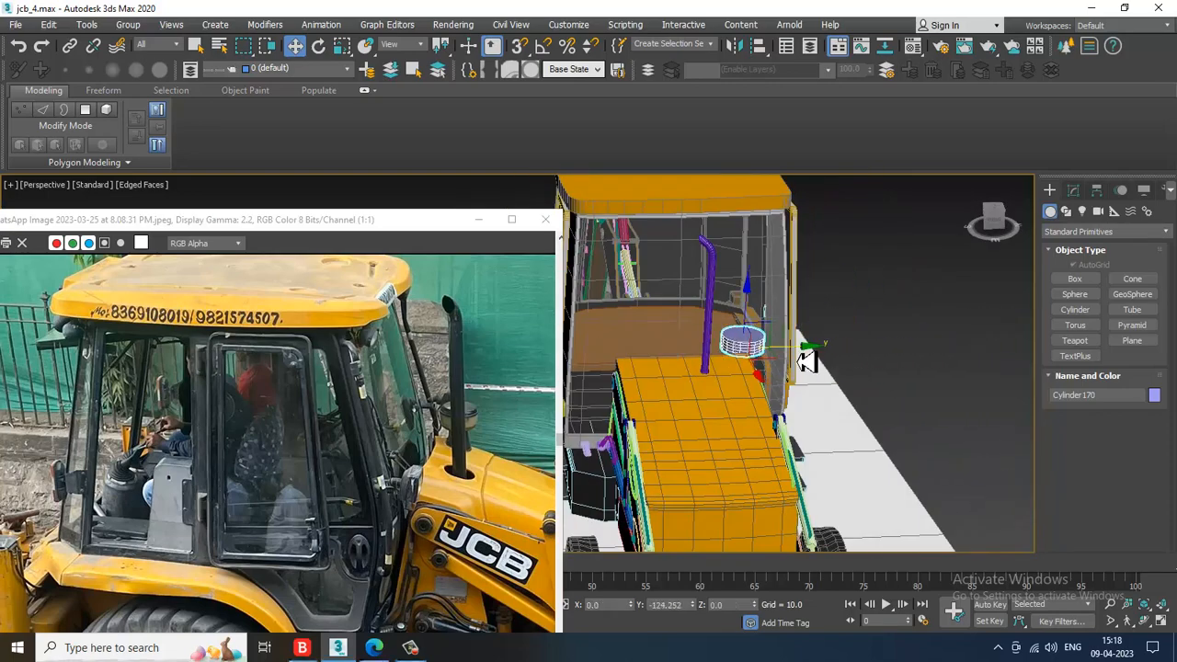
scroll(747, 342, up, 3)
alt+middle_drag(747, 342, 781, 392)
Scale the cylinder down slightly and shift it about 33 units along X to stand clear of the pipe over the hood.
key(r)
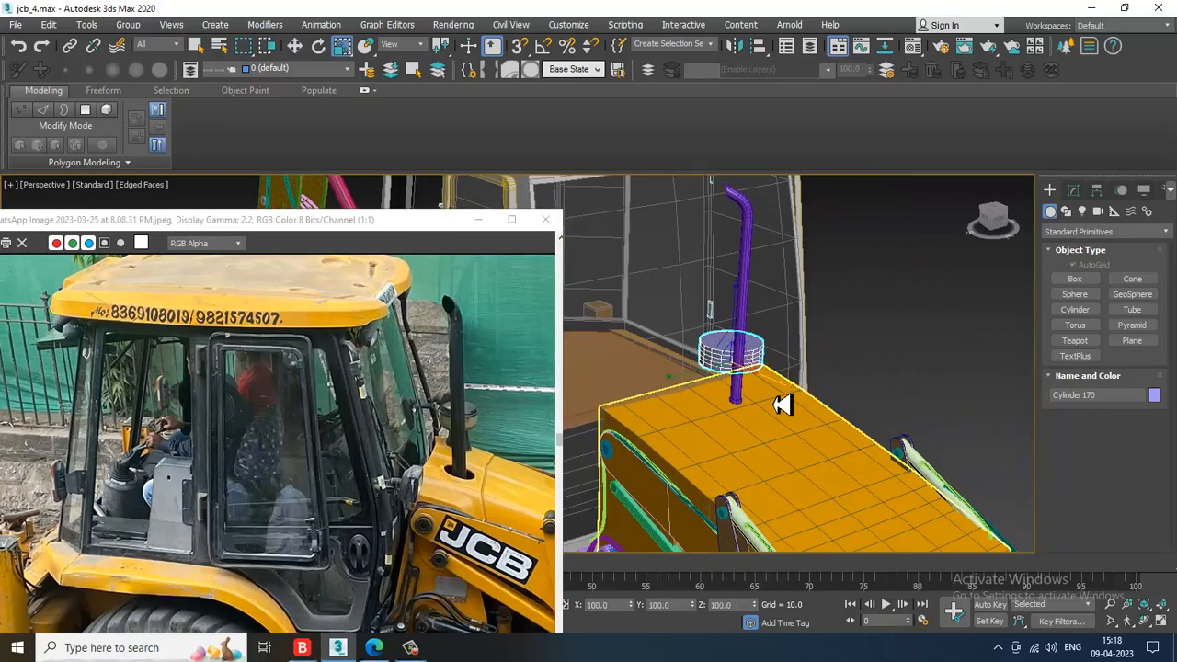
drag(743, 368, 834, 413)
key(w)
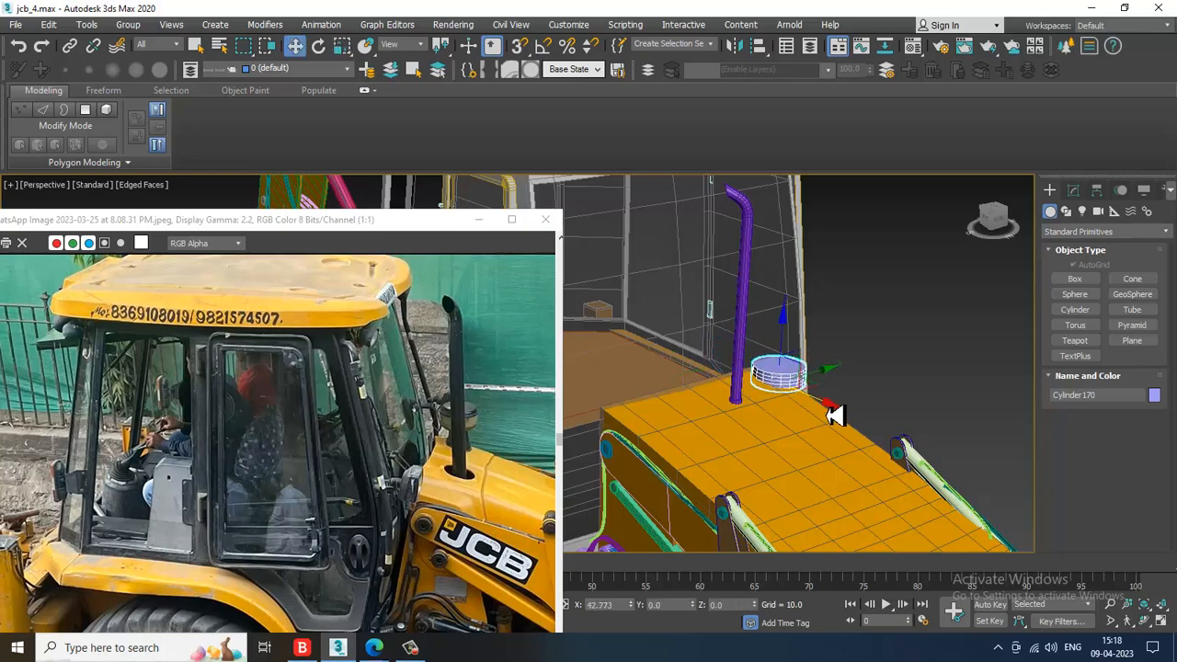
Scale the cylinder beside the exhaust pipe down to about 51 % and set its height to about 22.1.
scroll(796, 363, up, 2)
alt+middle_drag(796, 358, 809, 307)
scroll(809, 328, up, 3)
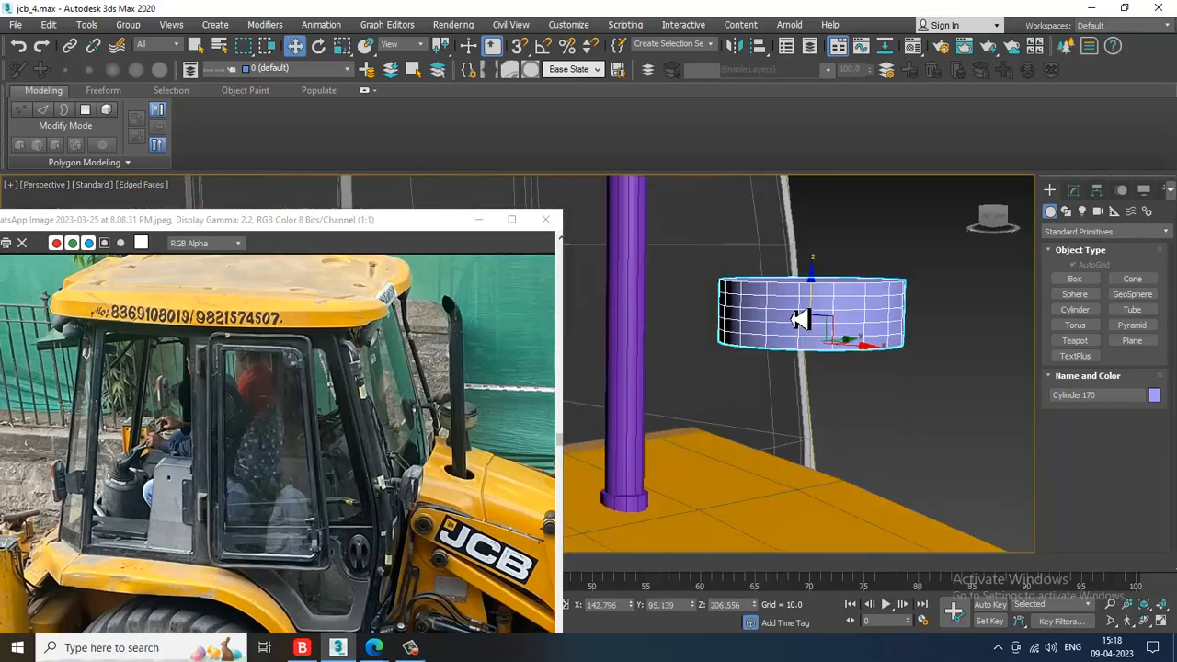
key(r)
drag(812, 328, 846, 389)
key(w)
alt+middle_drag(846, 389, 940, 337)
click(1074, 190)
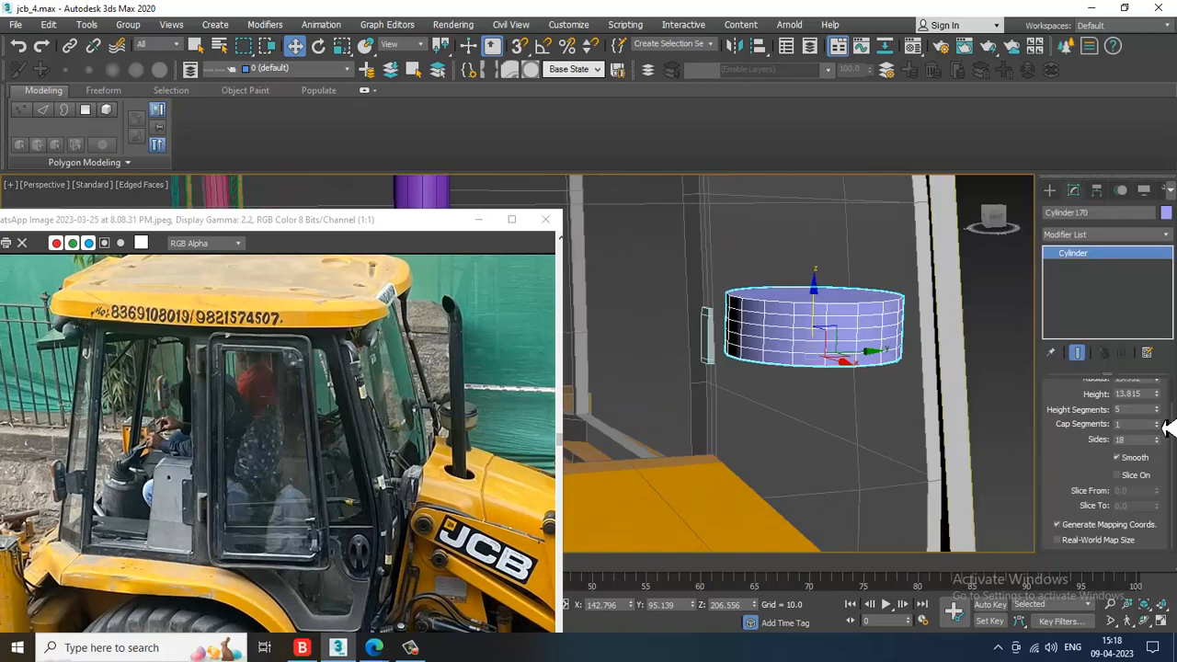
scroll(1122, 432, up, 2)
drag(1164, 433, 1166, 386)
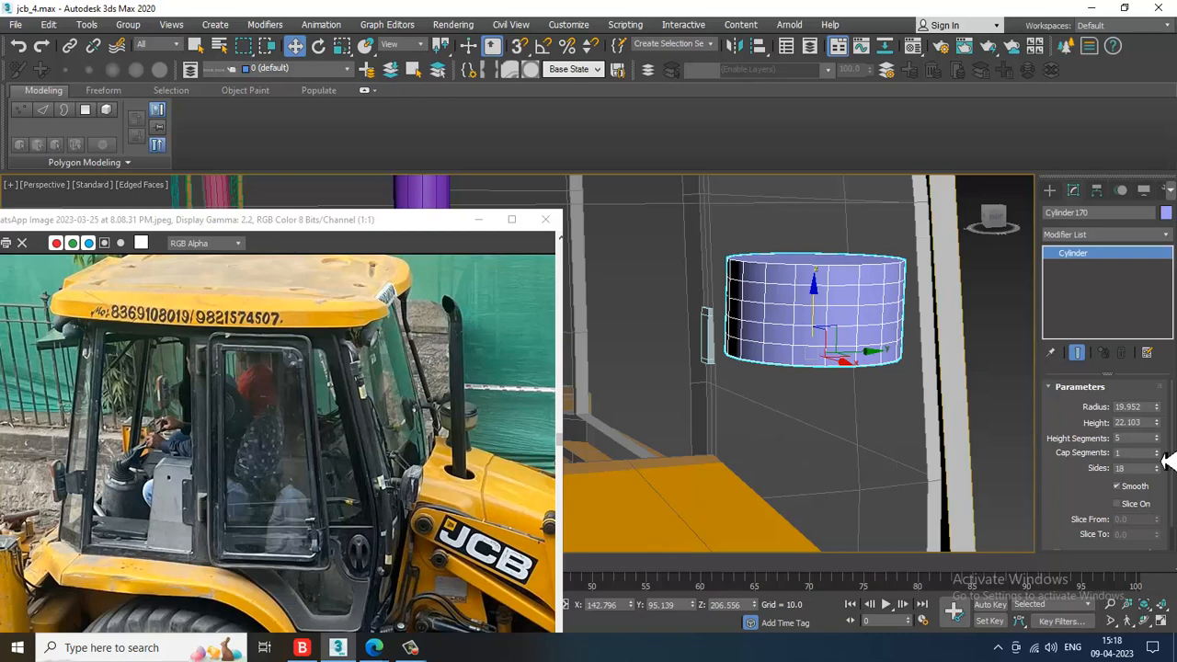
Set the cylinder's height segments to 4 and convert it to an Editable Poly.
drag(1165, 450, 1164, 451)
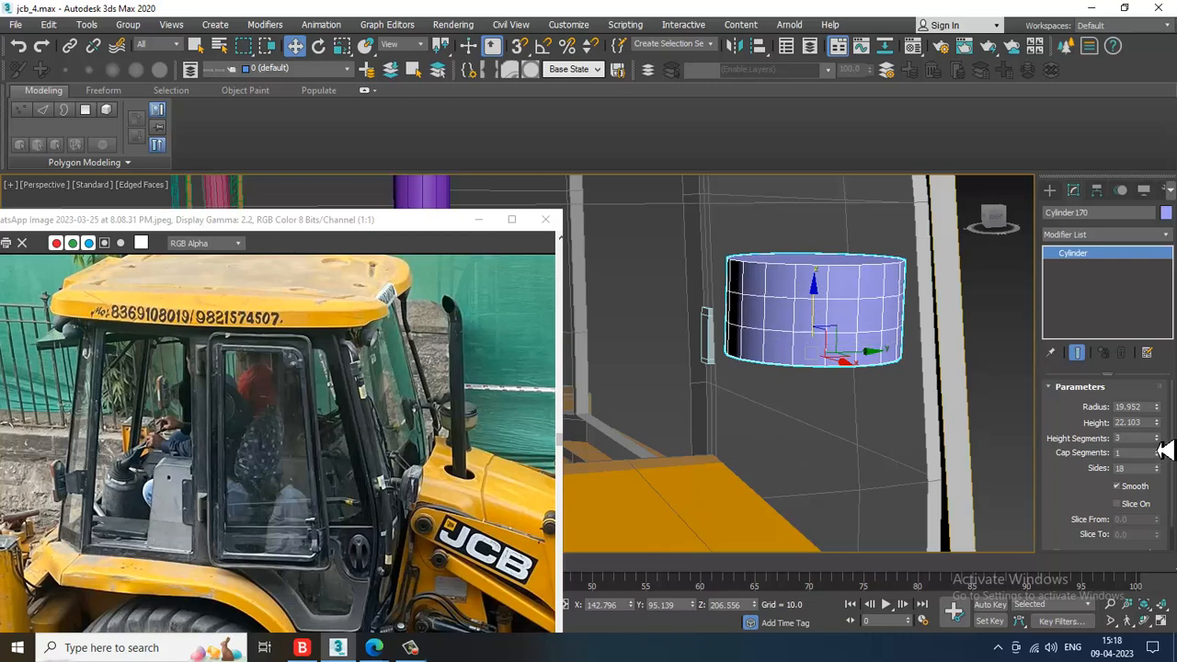
click(1161, 438)
middle_drag(963, 342, 889, 334)
right_click(773, 286)
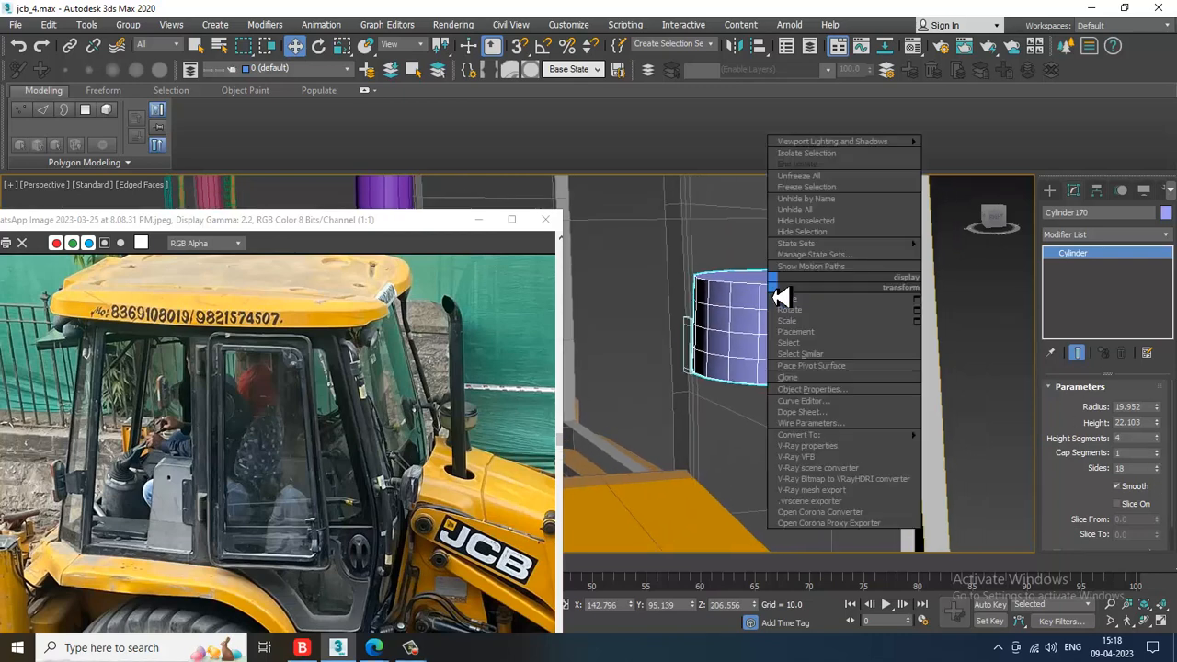
mouse_move(865, 435)
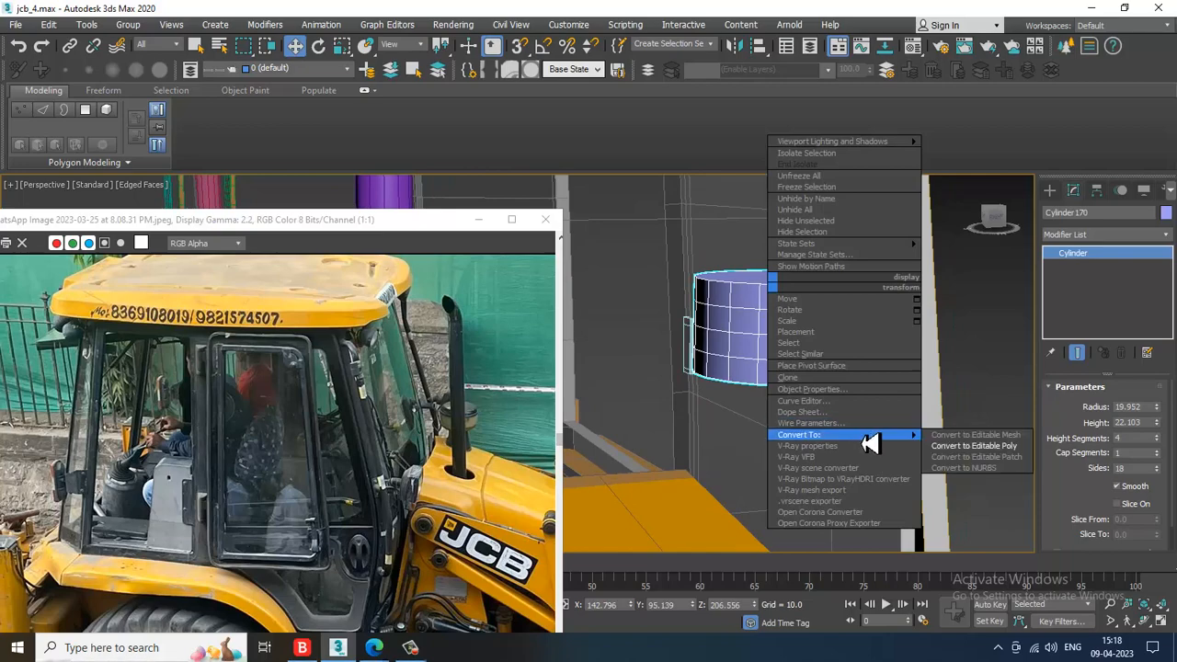
click(987, 448)
key(z)
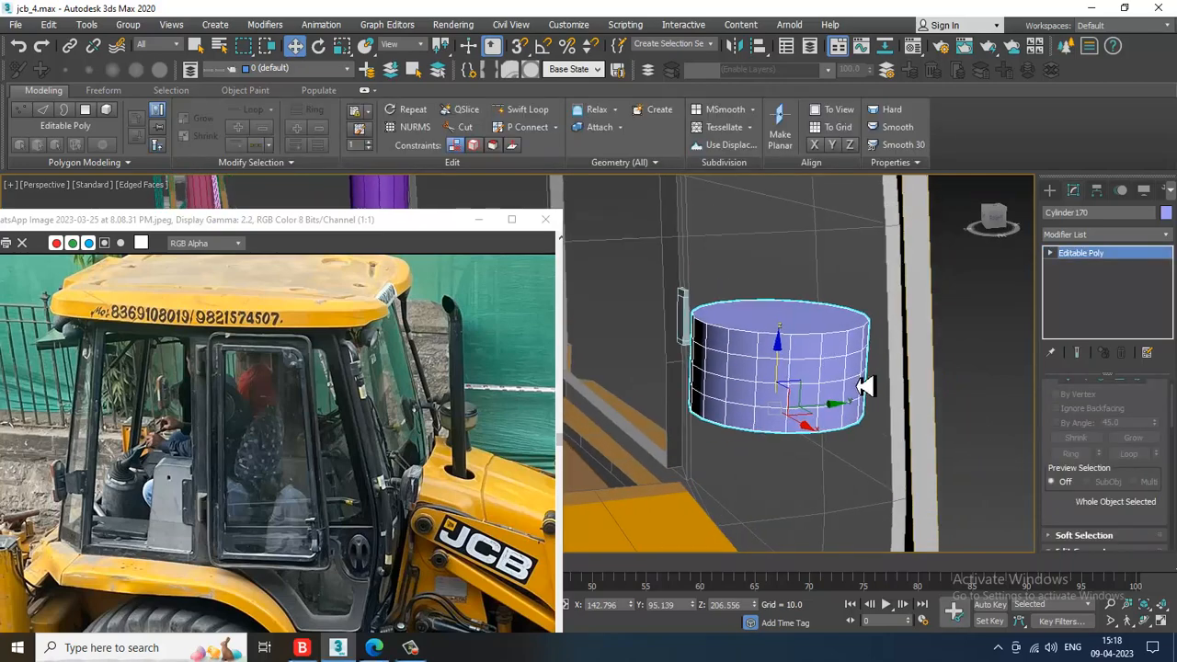
Chamfer the cylinder's top rim edges by about 2.9 with one connect segment.
key(2)
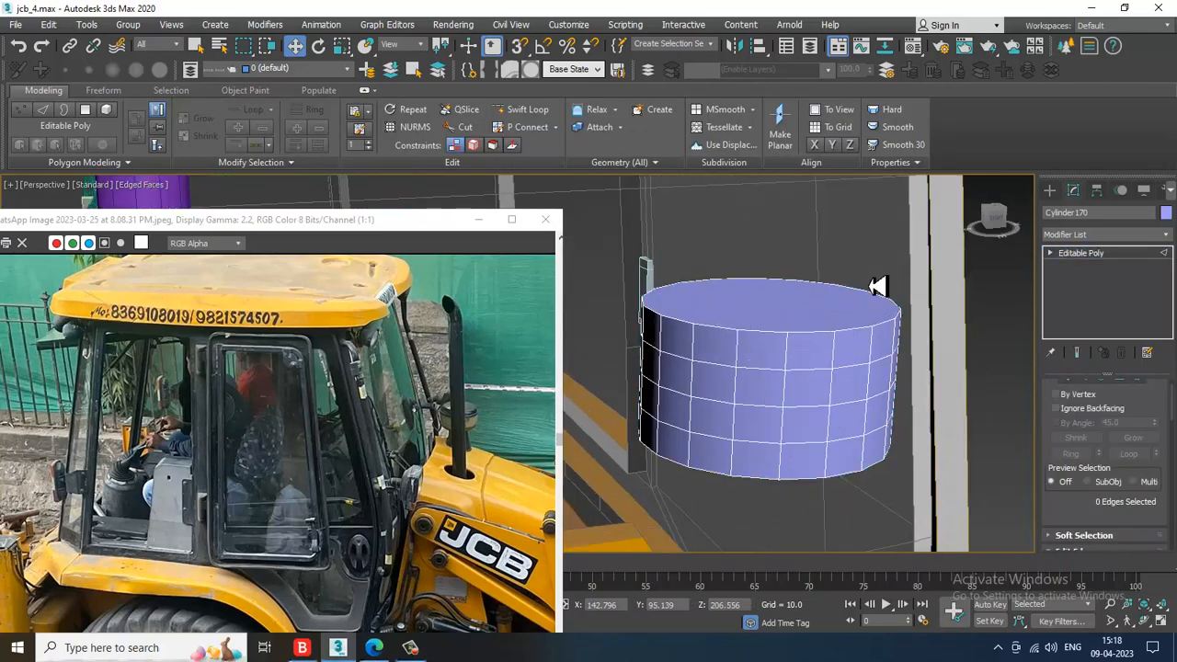
key(f)
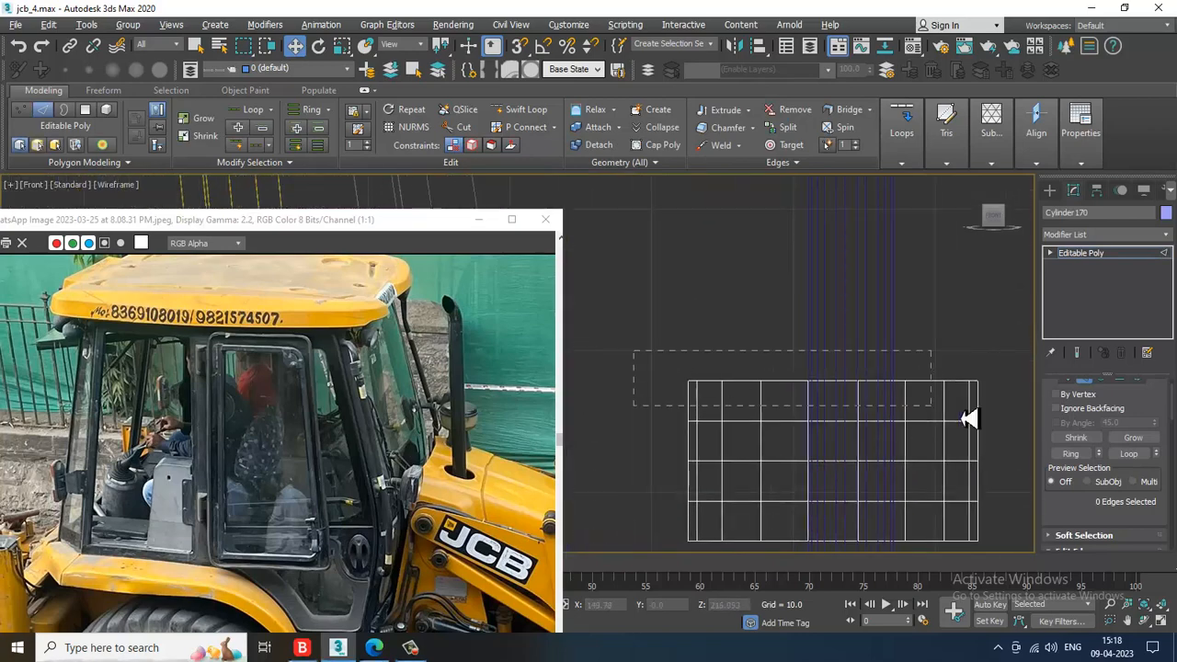
drag(970, 420, 967, 415)
alt+drag(682, 438, 1109, 503)
key(alt+w)
middle_click(910, 488)
key(alt+w)
scroll(1117, 502, down, 3)
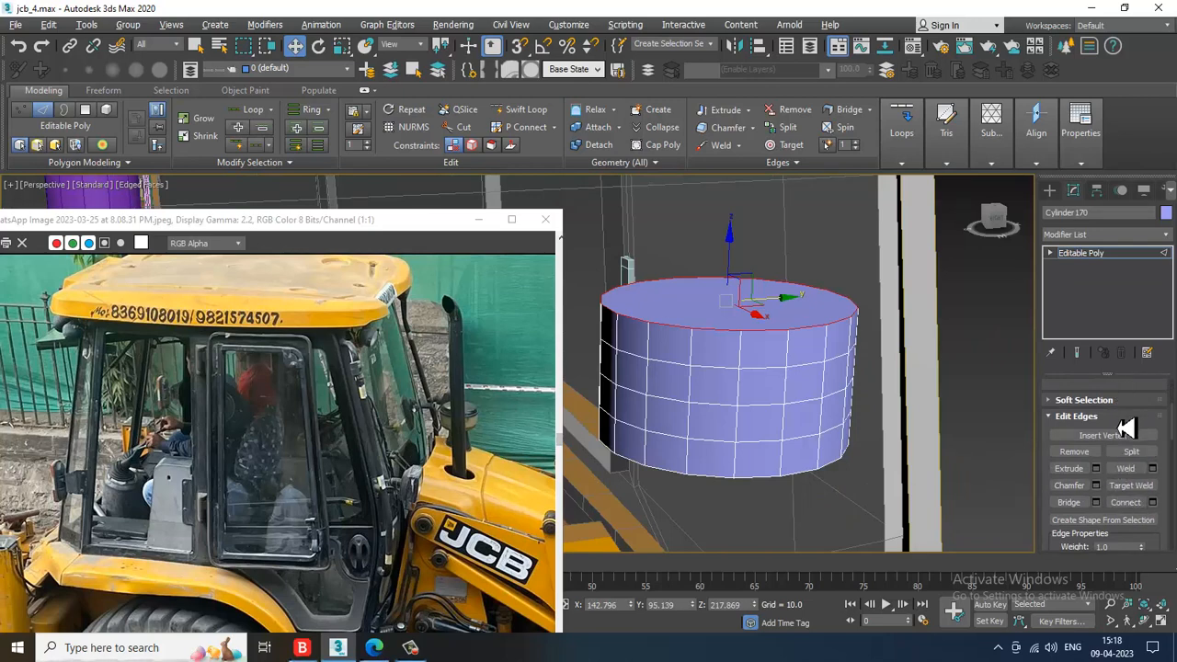
click(1096, 485)
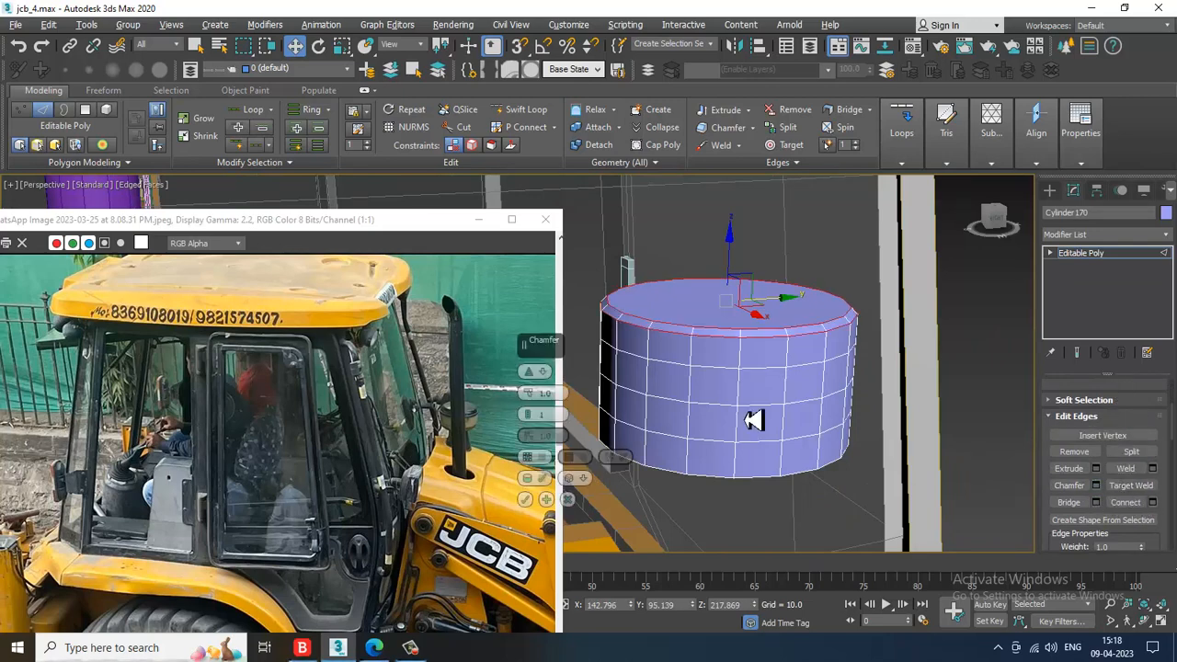
drag(538, 395, 538, 393)
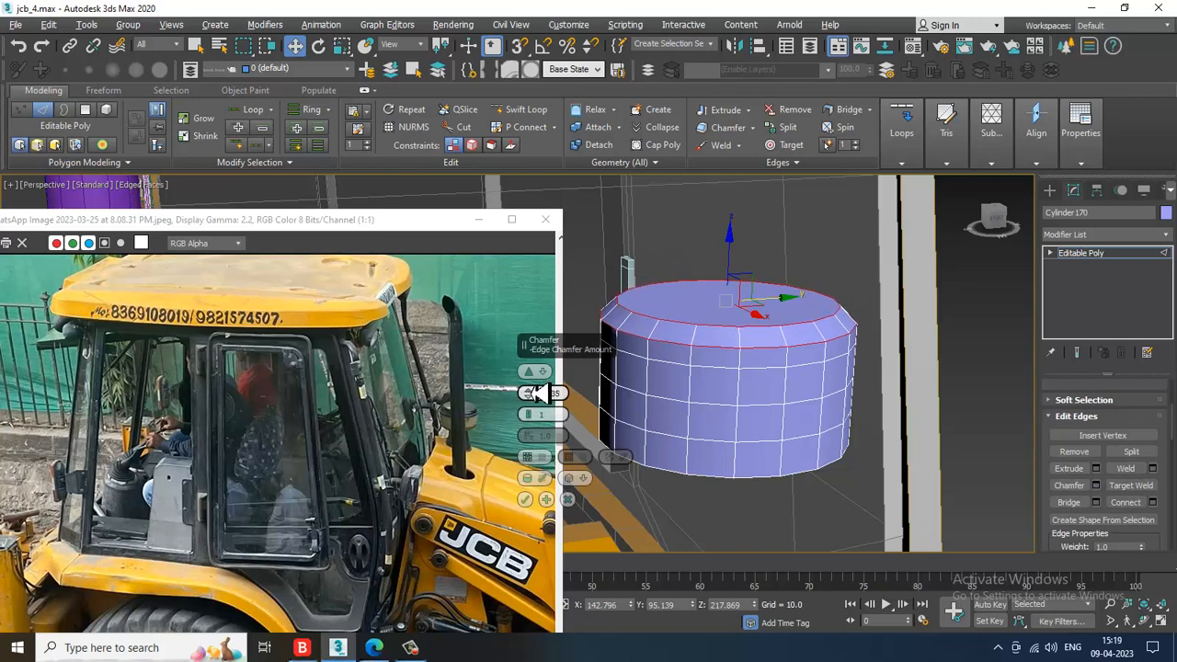
click(526, 499)
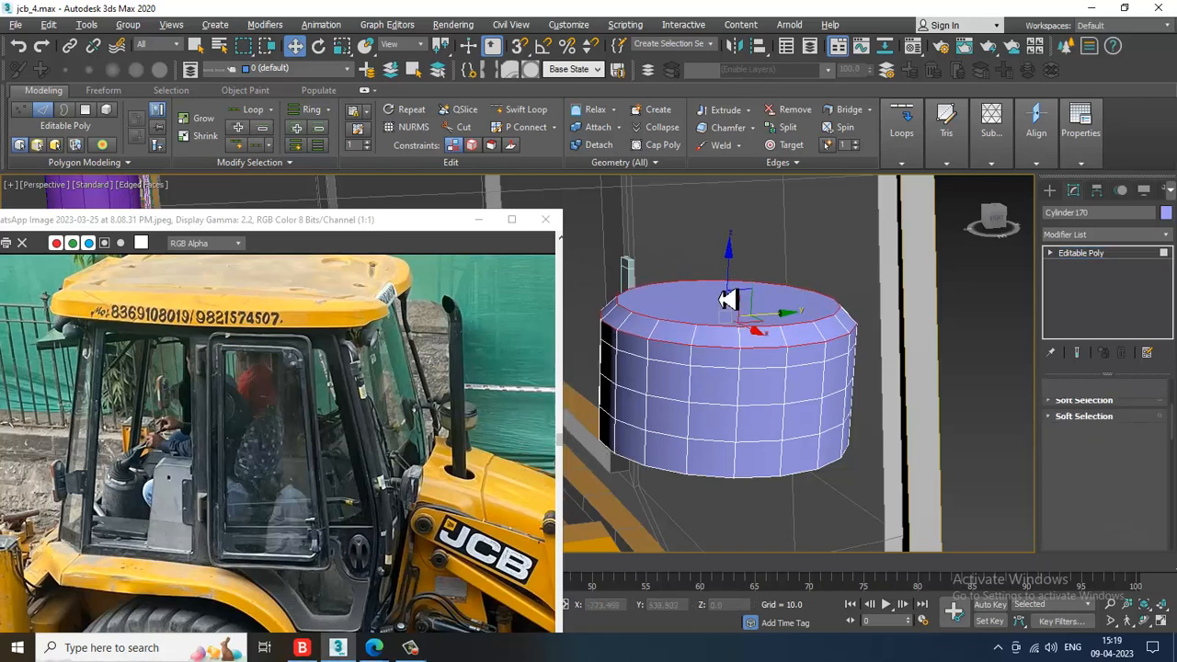
Inset the cylinder's top face by 1.0 and extrude it upward by about 1.26 to form a raised lid.
key(4)
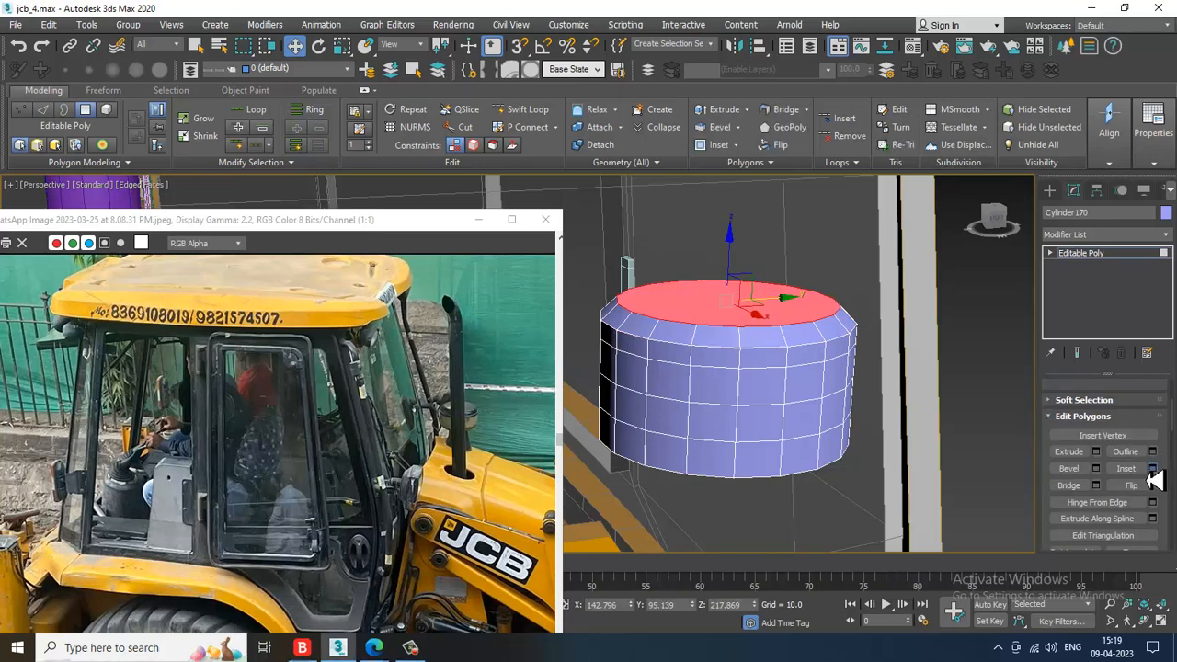
click(1153, 469)
click(527, 415)
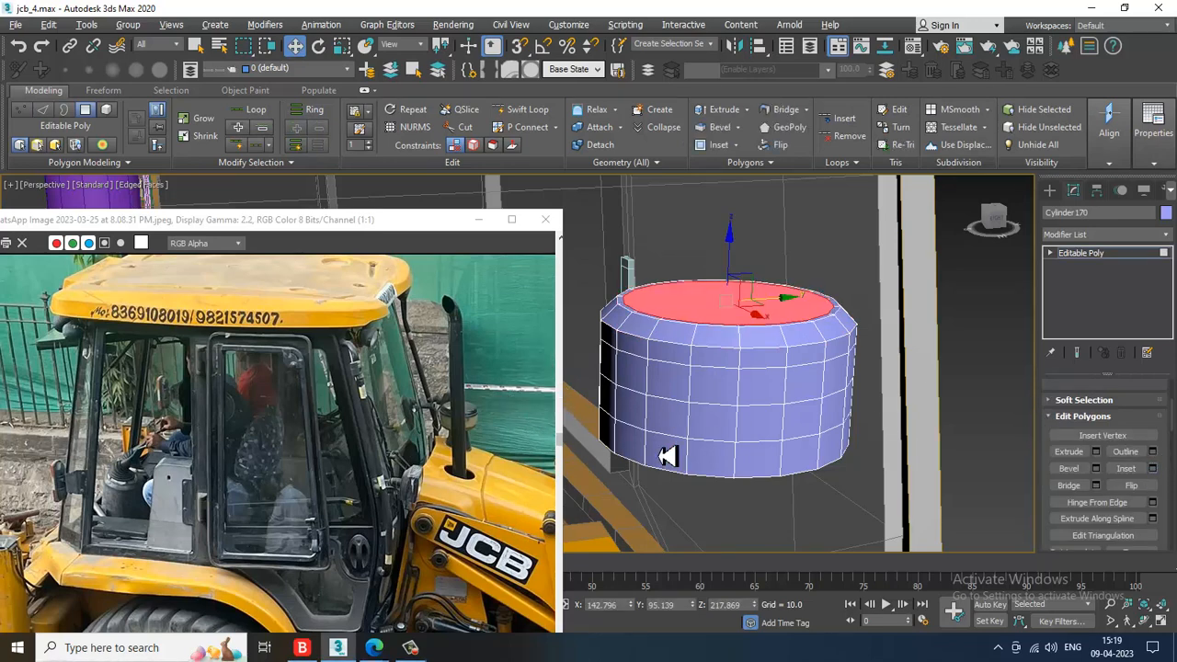
click(1096, 451)
drag(549, 394, 572, 460)
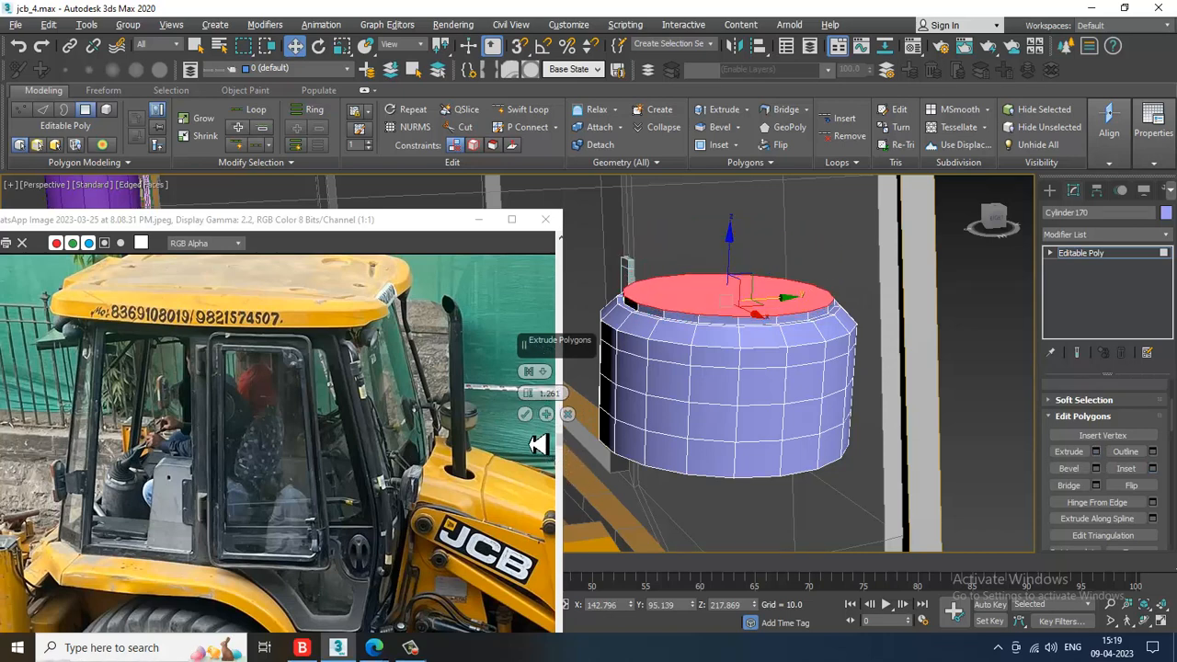
click(527, 417)
Select only the cylinder's bottom rim edges and chamfer them by about 2.9 with one connect segment.
alt+middle_drag(827, 465, 873, 233)
scroll(904, 353, down, 3)
key(alt+w)
middle_click(854, 276)
key(alt+w)
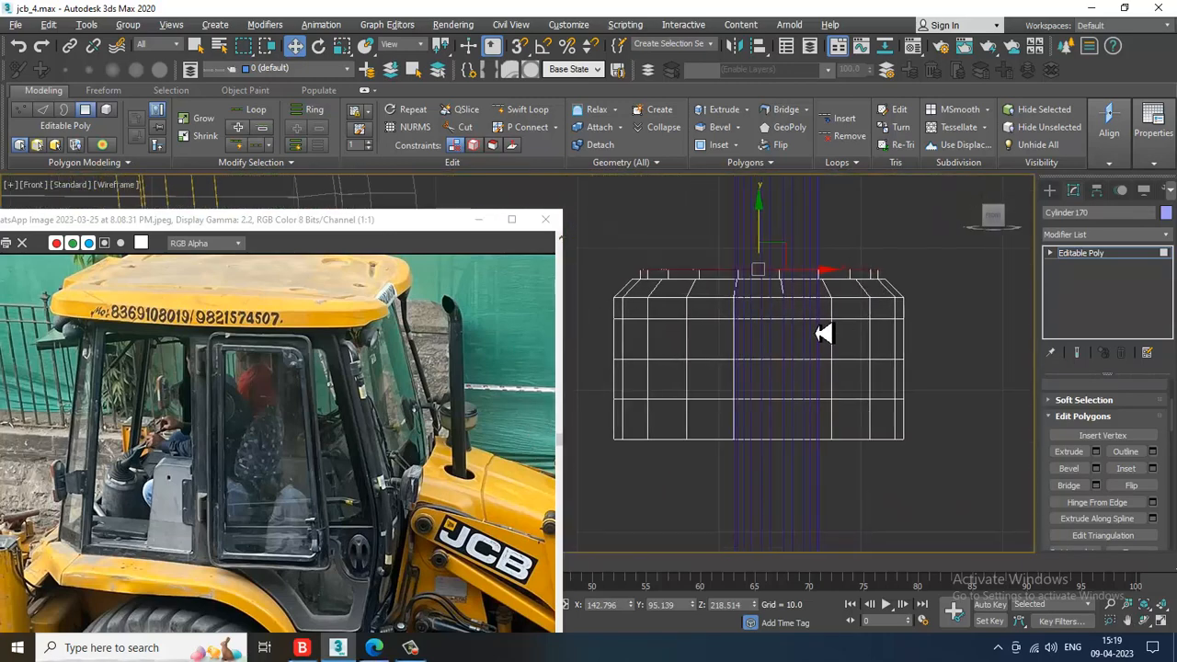
key(2)
drag(603, 416, 974, 523)
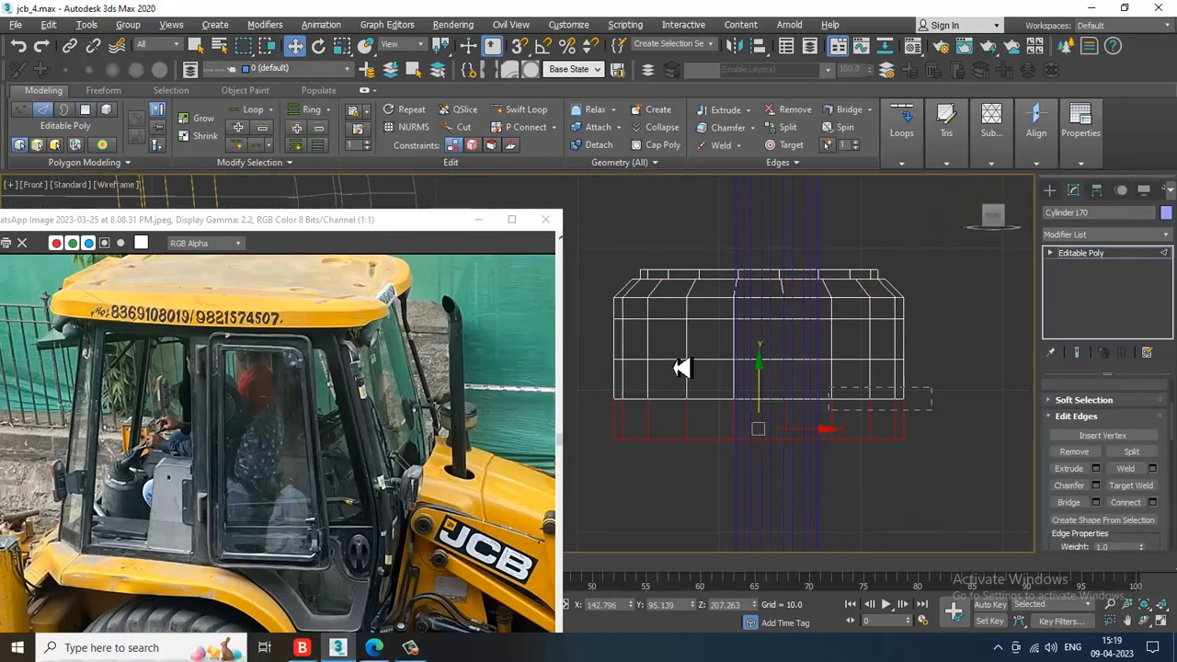
alt+drag(683, 368, 493, 323)
key(alt+w)
middle_drag(929, 459, 1168, 523)
key(alt+w)
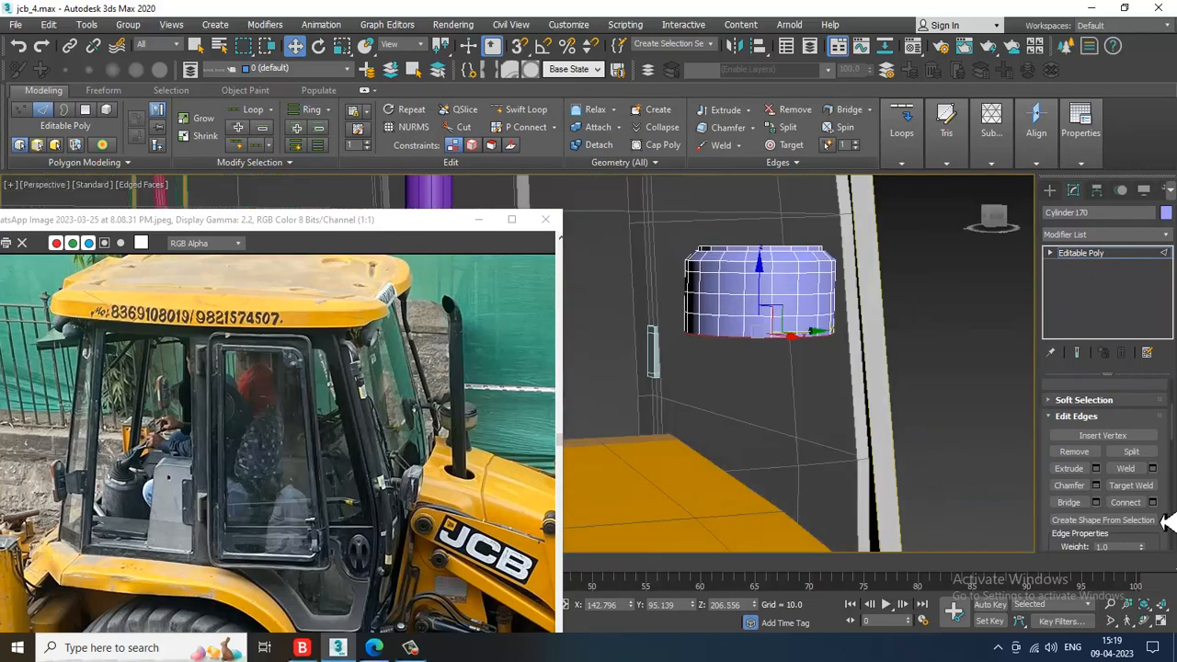
click(1096, 486)
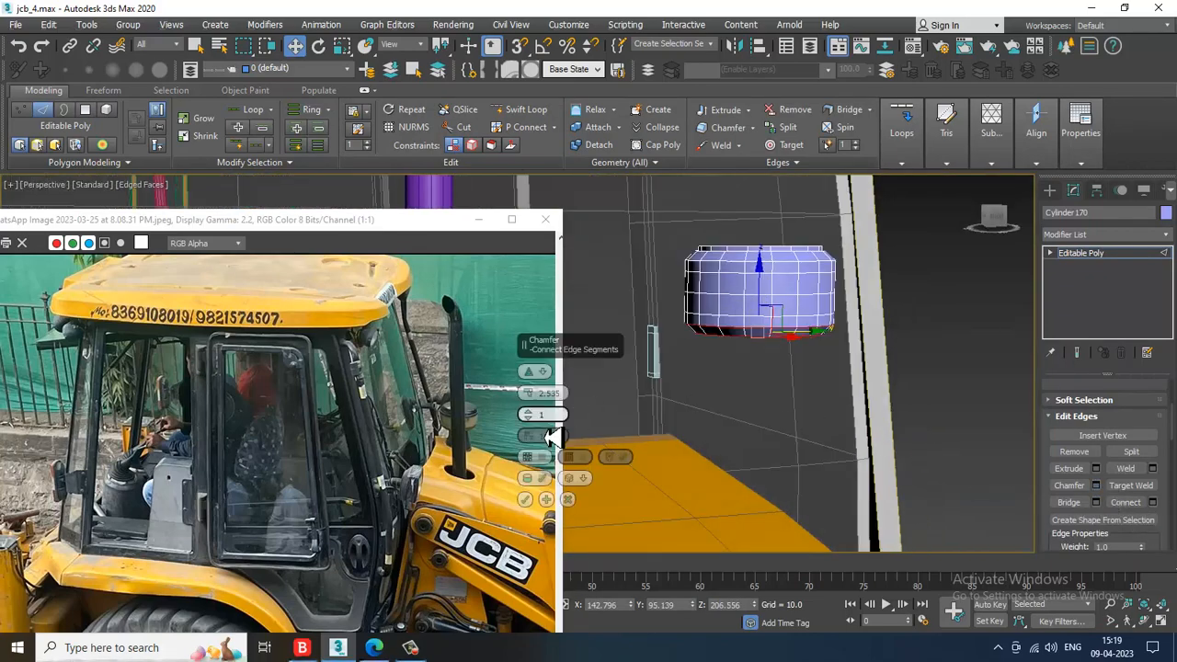
click(525, 499)
Inset the cylinder's bottom face by about 8.44.
mouse_move(741, 395)
alt+middle_down()
mouse_move(754, 389)
mouse_move(753, 407)
alt+middle_up()
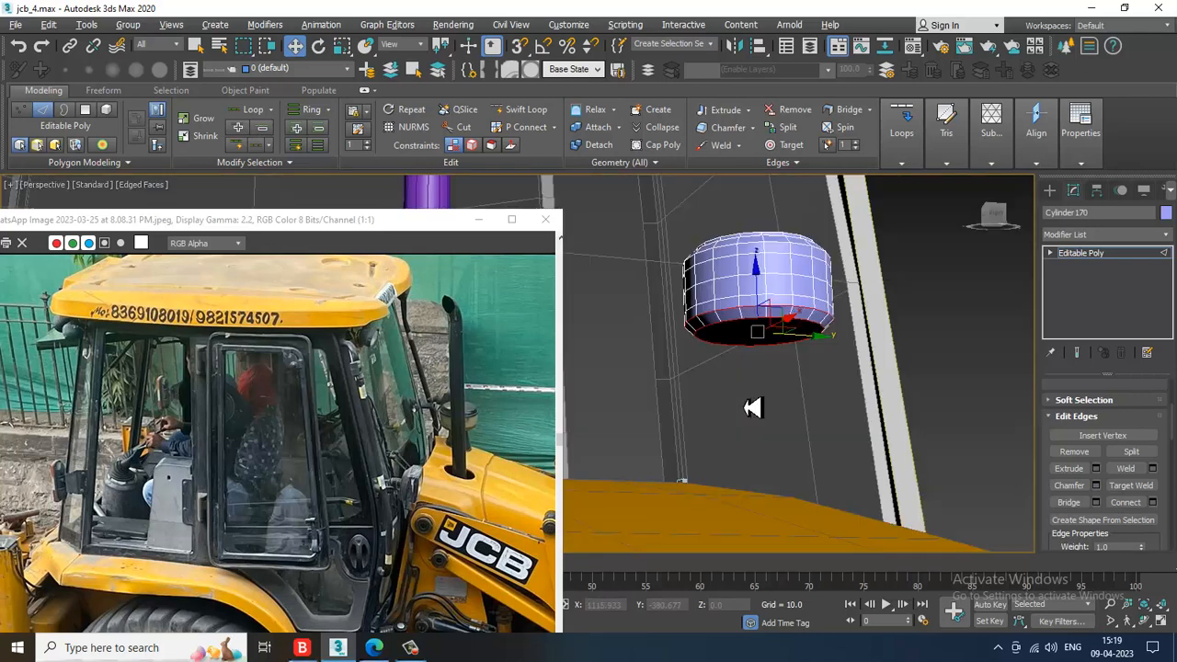
key(4)
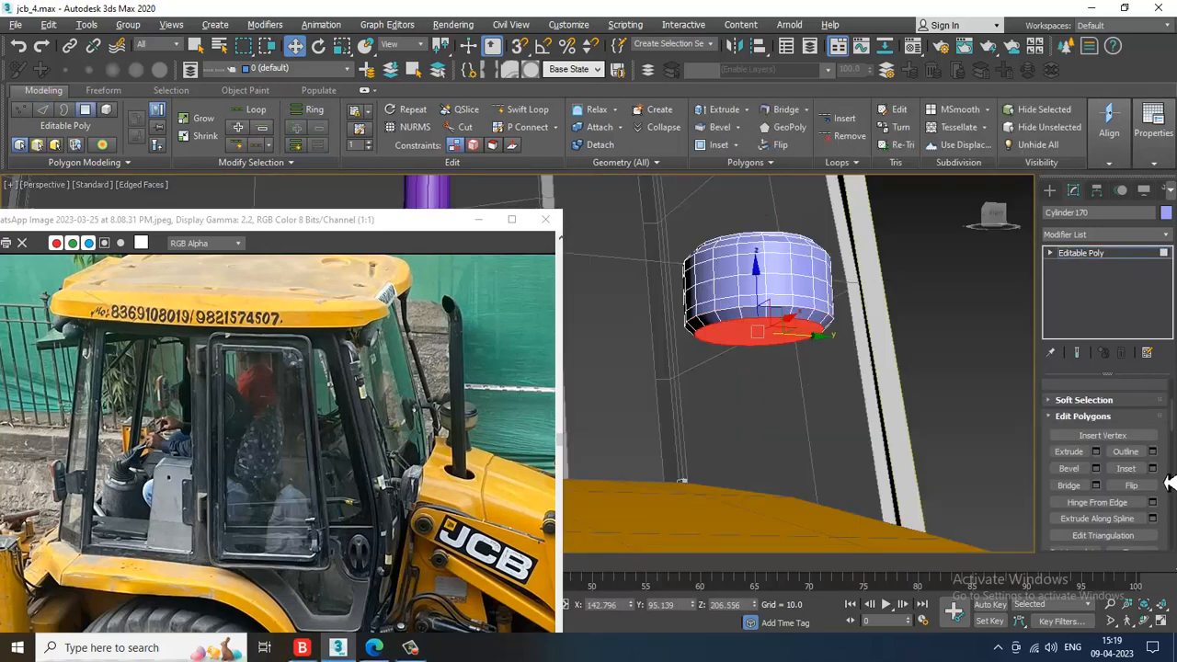
click(1152, 469)
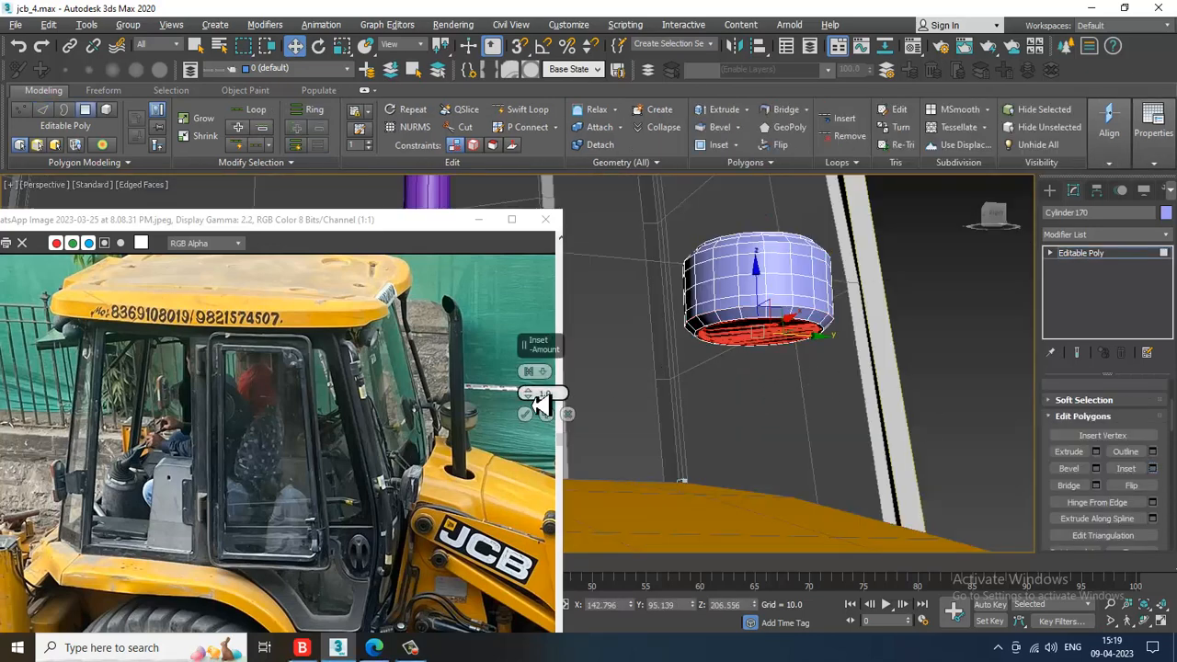
drag(539, 391, 526, 348)
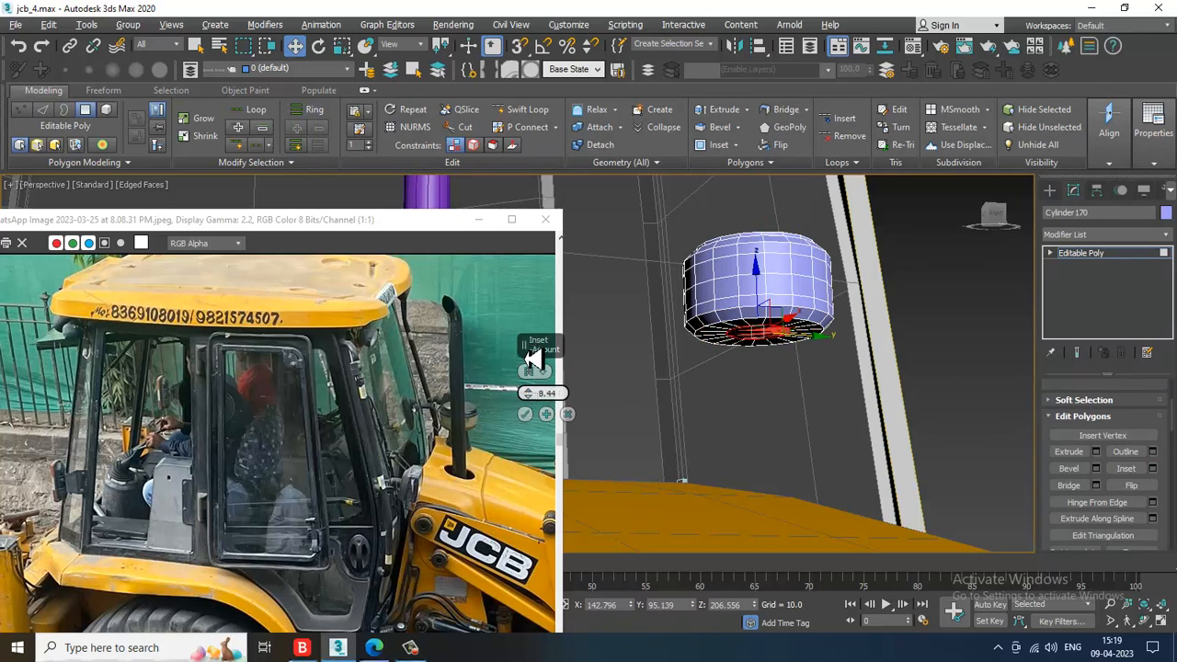
click(525, 414)
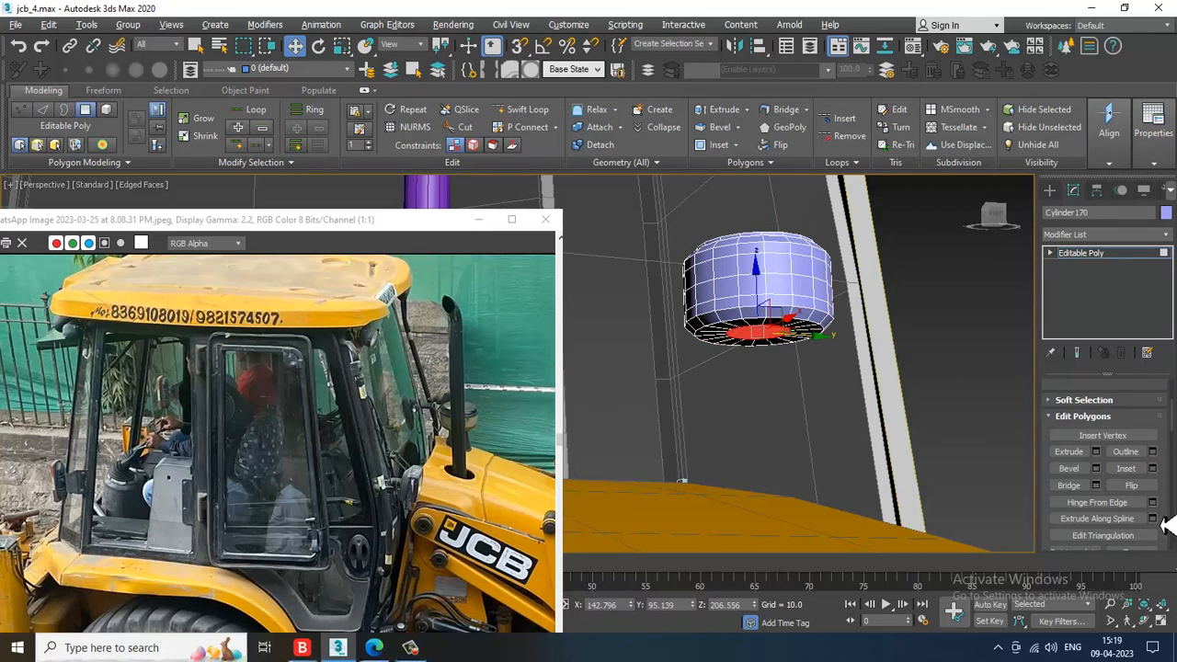
Bevel the inset bottom face downward with height about 39.05 and outline about 2.78 to form a flared stem under the cap.
click(1095, 468)
drag(539, 419, 547, 215)
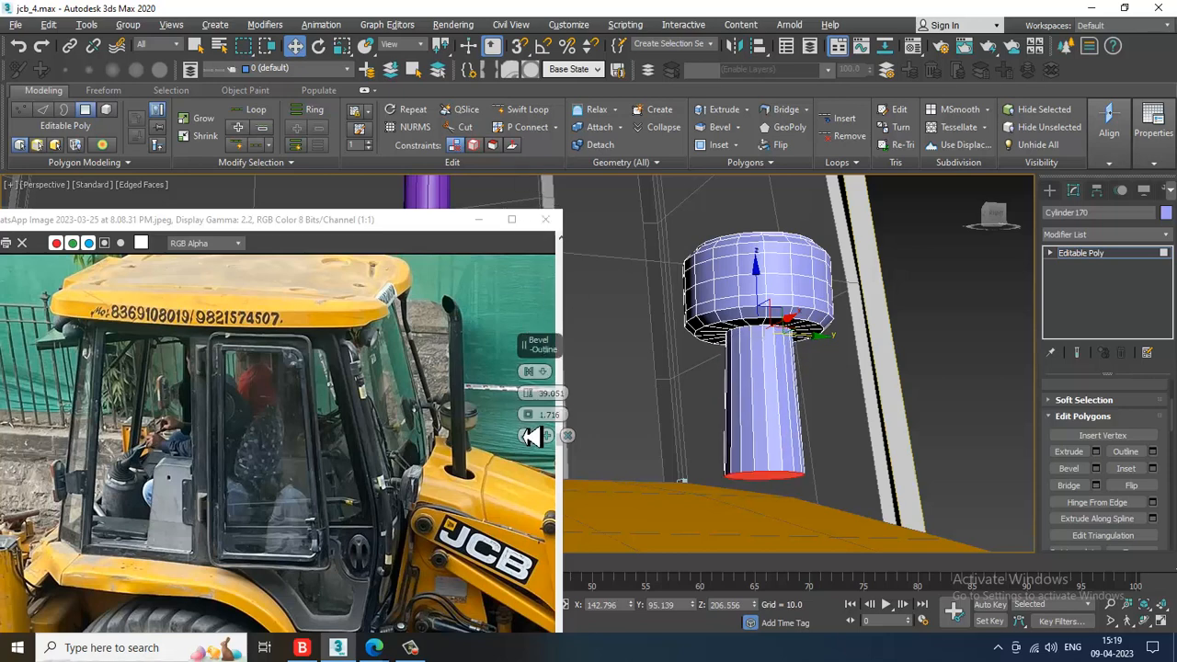
drag(530, 419, 535, 410)
alt+middle_drag(804, 386, 834, 437)
scroll(807, 402, down, 5)
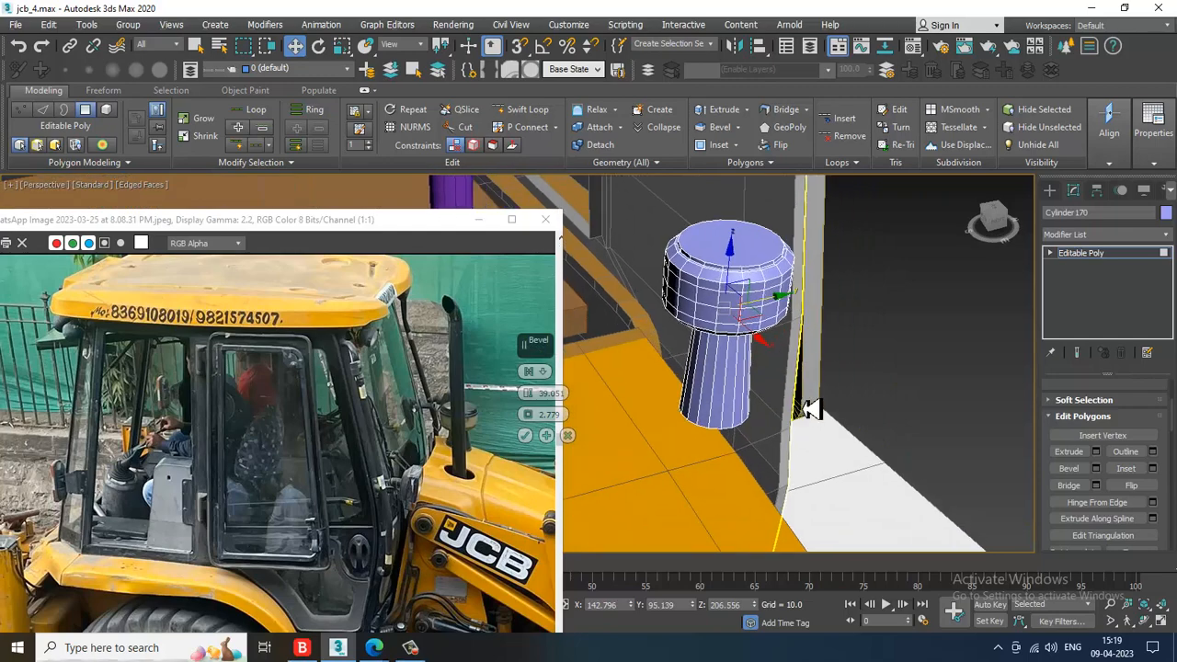
click(1081, 253)
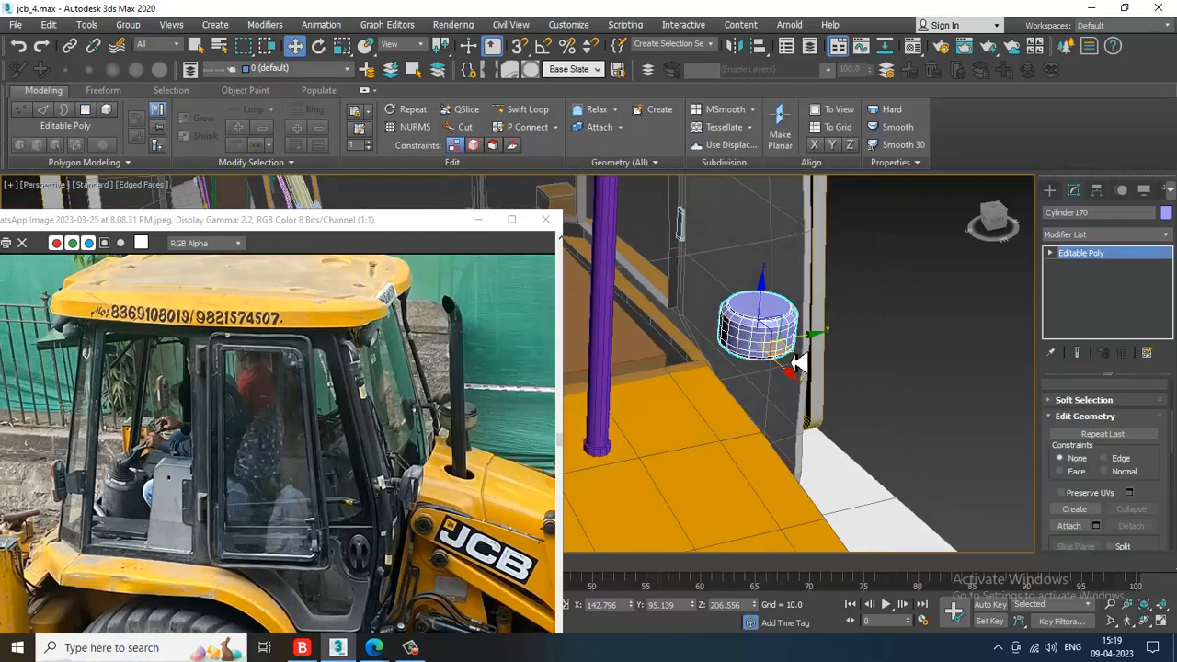
alt+middle_drag(827, 382, 872, 379)
scroll(813, 353, up, 4)
alt+middle_drag(812, 353, 748, 338)
key(4)
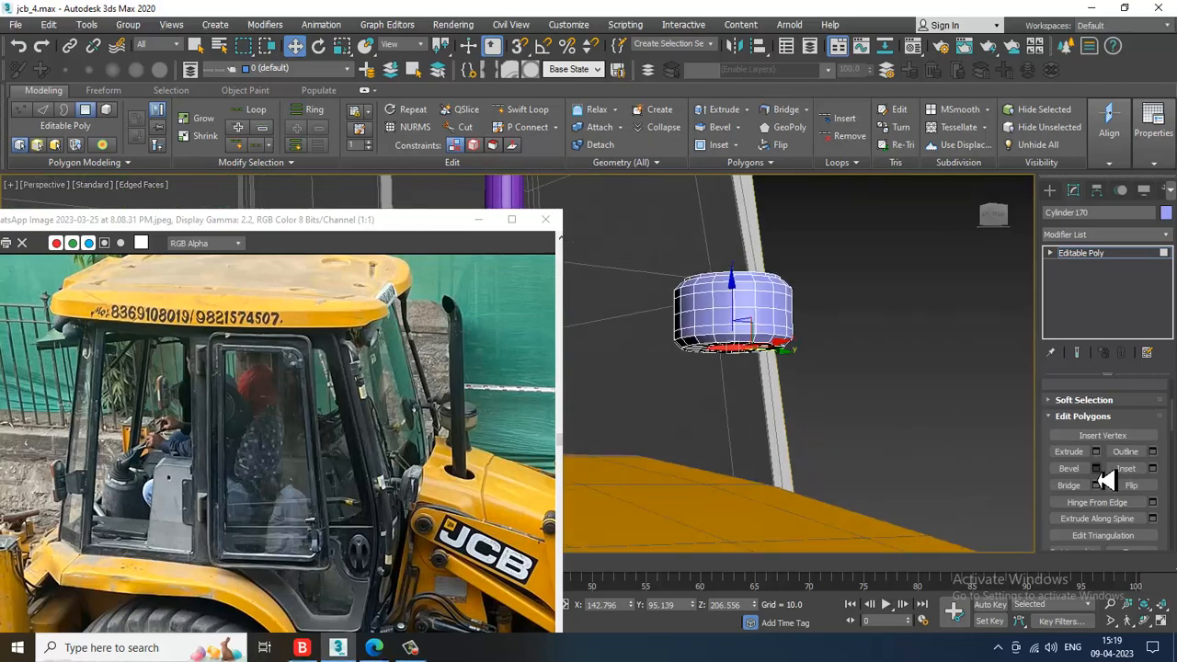
click(1097, 469)
click(523, 436)
alt+middle_drag(897, 368, 912, 405)
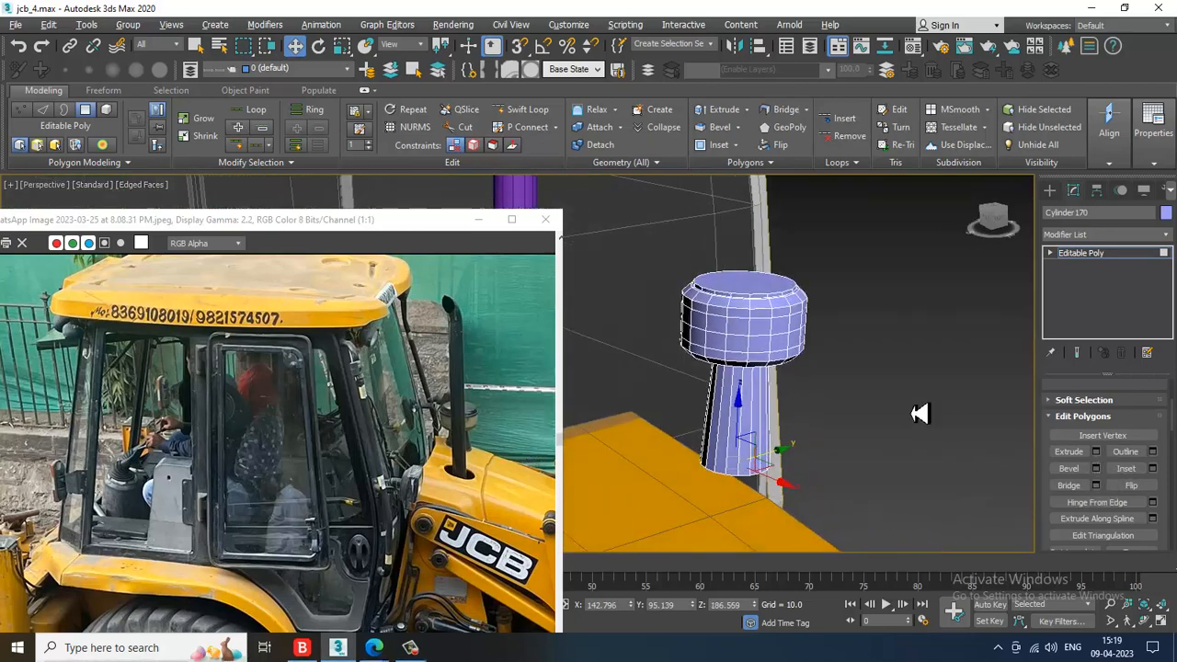
click(1122, 262)
Lower the cap and stem about 9 units onto the hood and move them about 14 units along Y toward the exhaust pipe.
key(e)
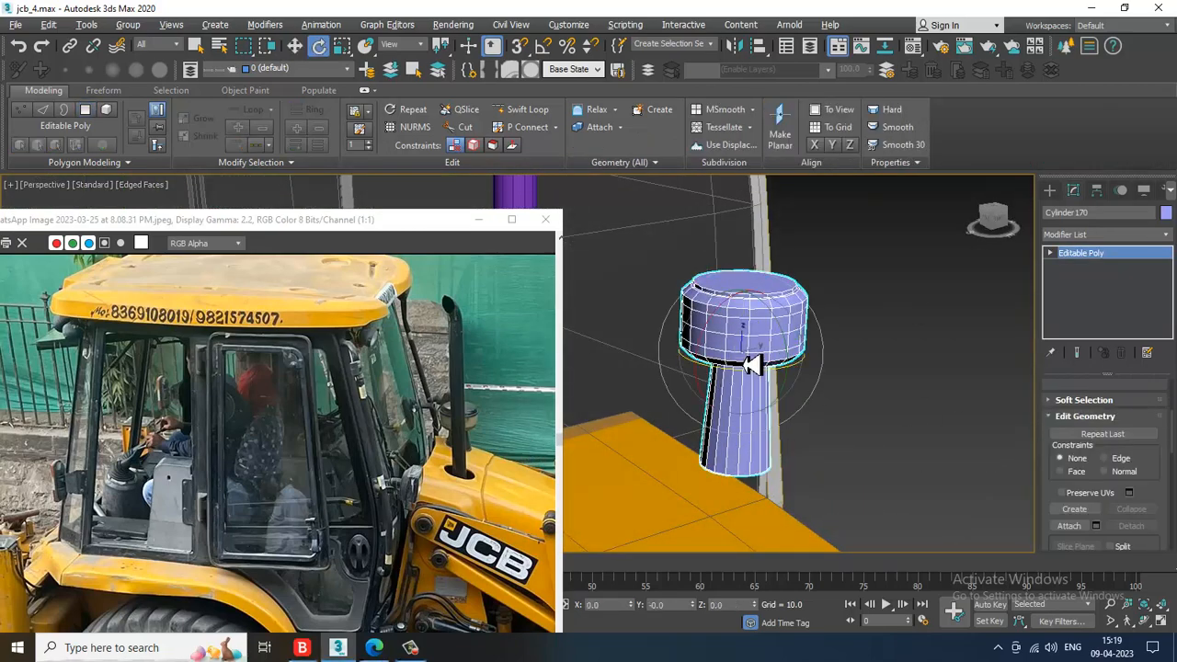
key(r)
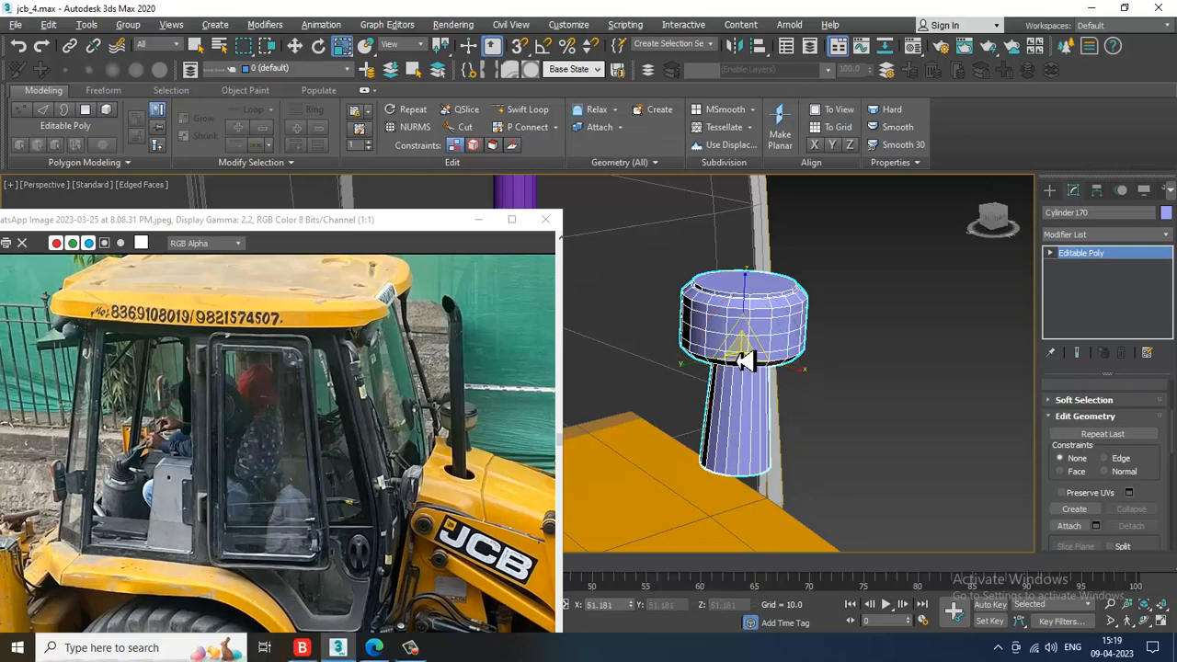
scroll(764, 368, down, 5)
drag(748, 377, 772, 359)
key(w)
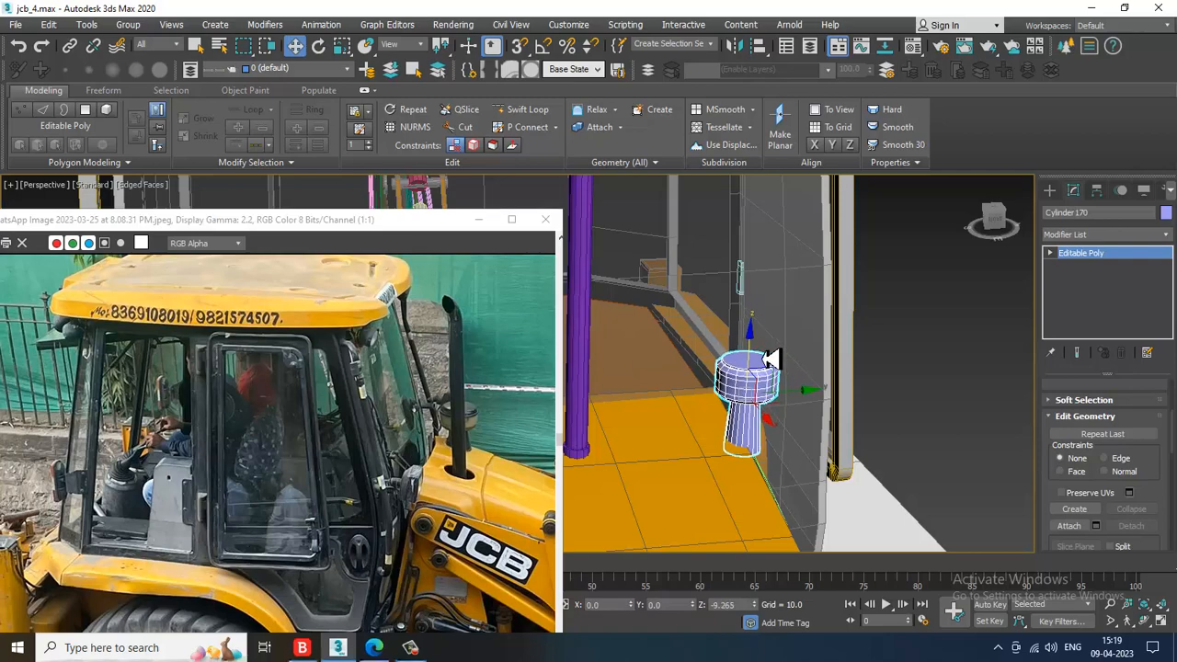
drag(808, 394, 757, 399)
mouse_move(757, 399)
alt+middle_down()
mouse_move(800, 383)
mouse_move(743, 402)
alt+middle_up()
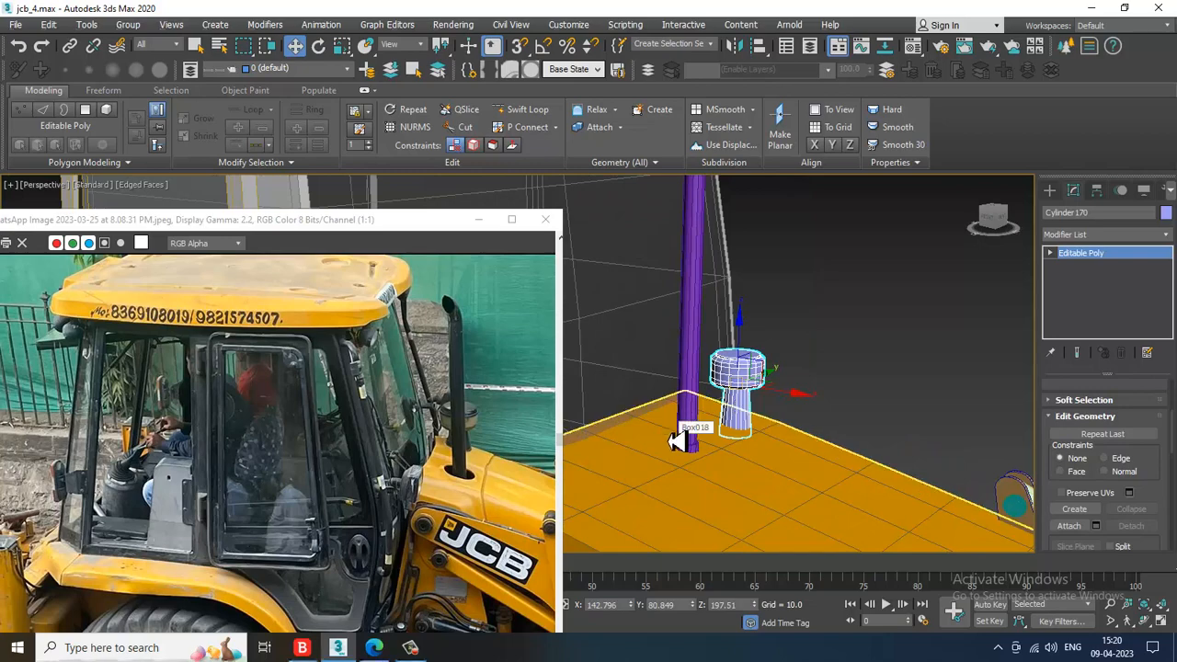
middle_drag(316, 486, 287, 375)
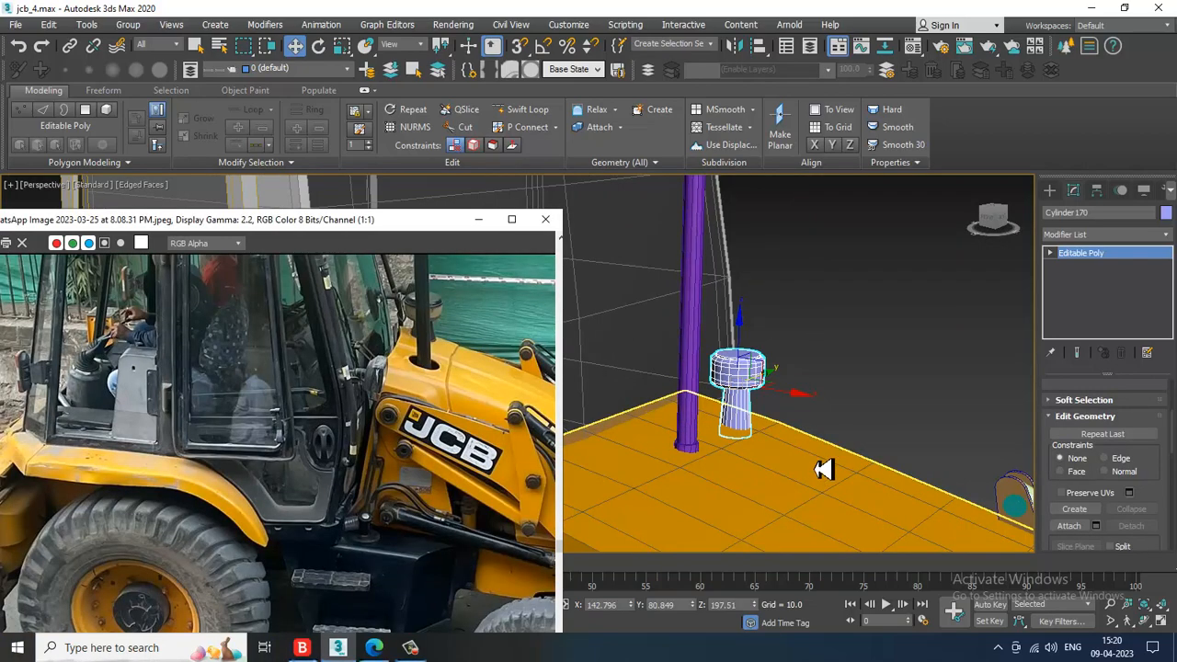
Create a box about 22.1 long, 24.1 wide and 7.5 high on the cab's front with AutoGrid.
alt+middle_drag(823, 469, 791, 432)
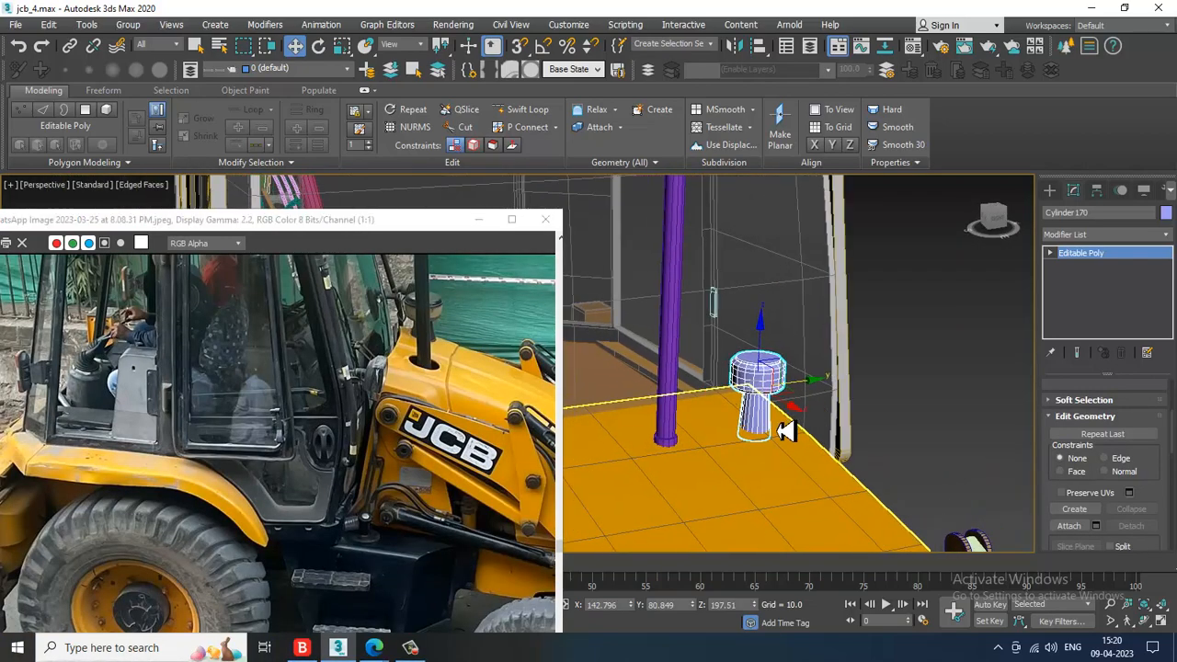
middle_drag(367, 390, 375, 397)
middle_drag(819, 318, 843, 349)
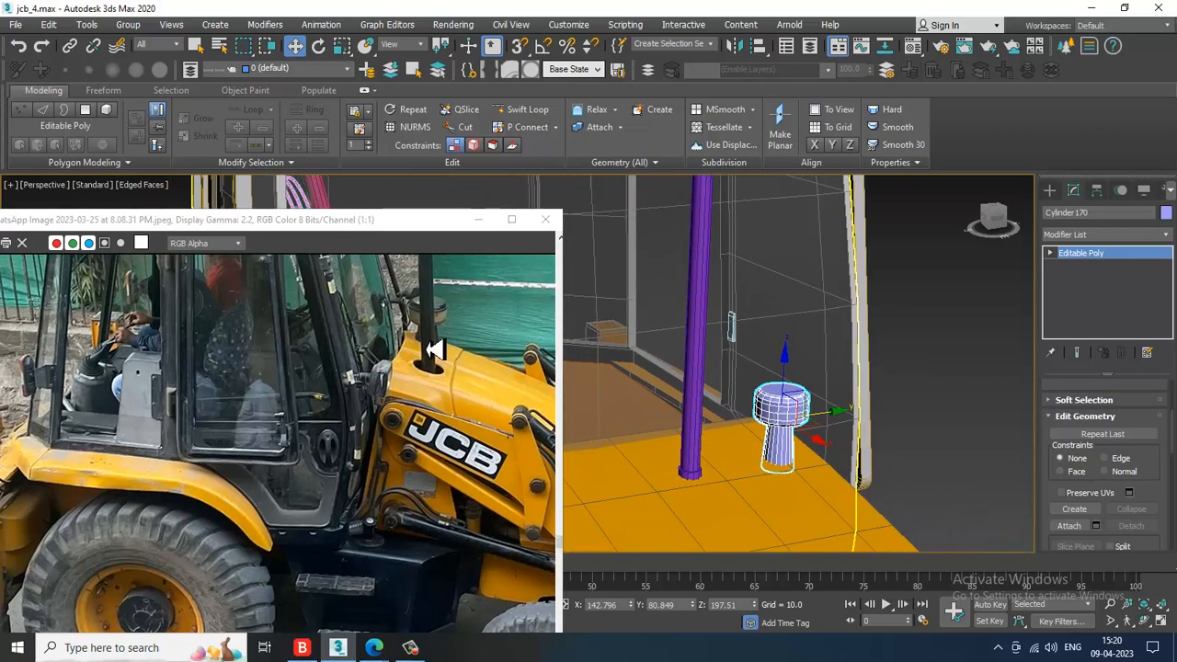
scroll(373, 399, up, 1)
alt+middle_drag(914, 395, 818, 381)
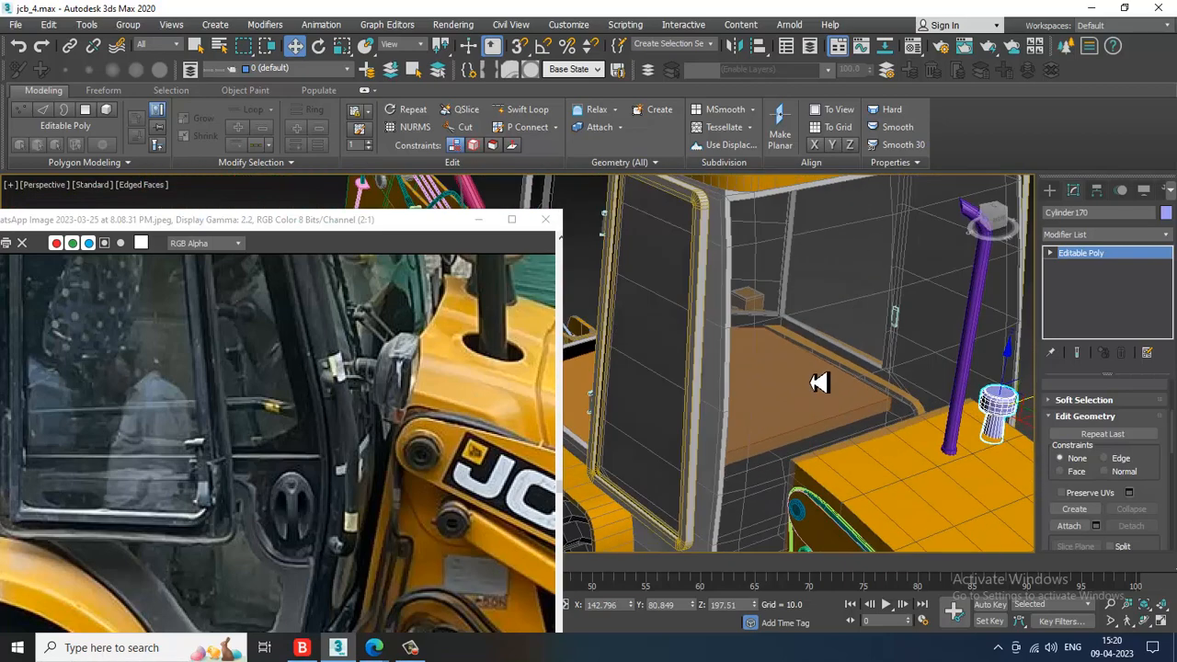
click(1053, 193)
click(1075, 279)
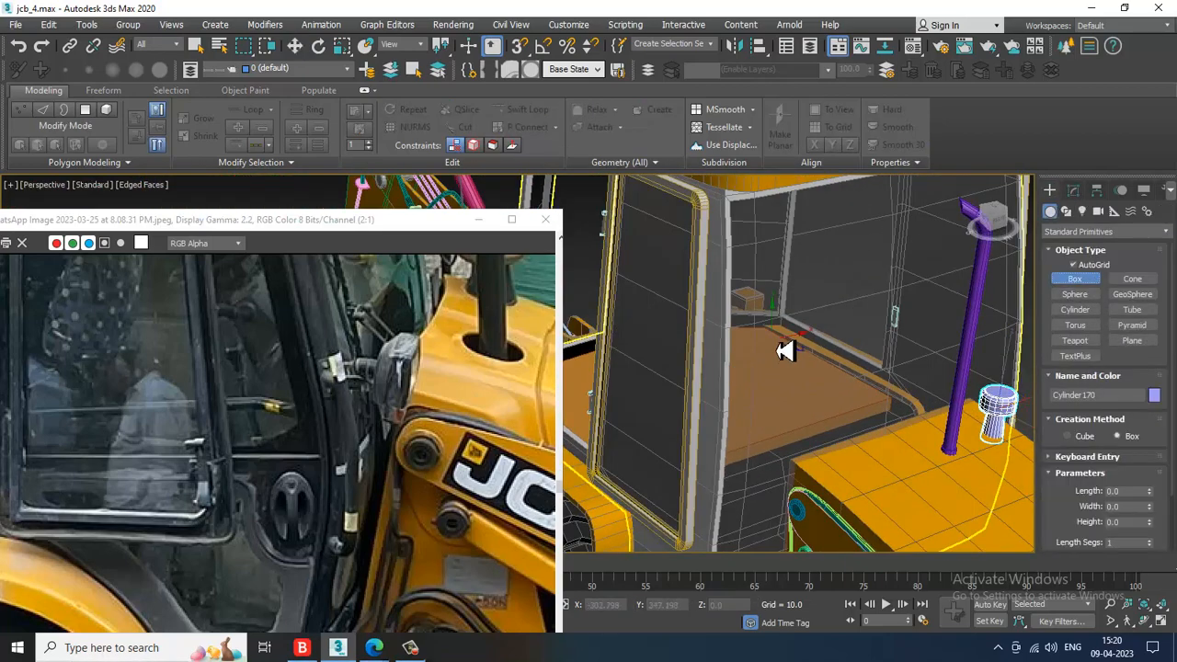
drag(779, 349, 819, 386)
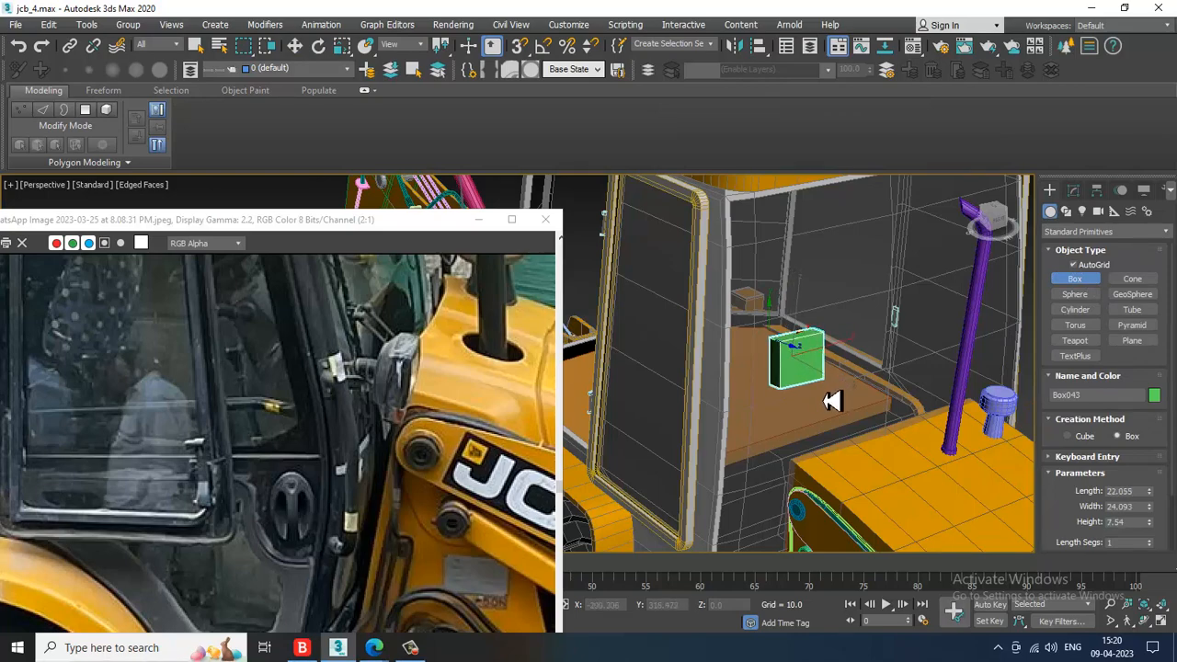
Move the box out in front of the cab, level with the exhaust pipe above the hood.
key(w)
alt+middle_drag(825, 401, 862, 341)
scroll(828, 377, up, 2)
drag(832, 379, 861, 385)
key(alt+w)
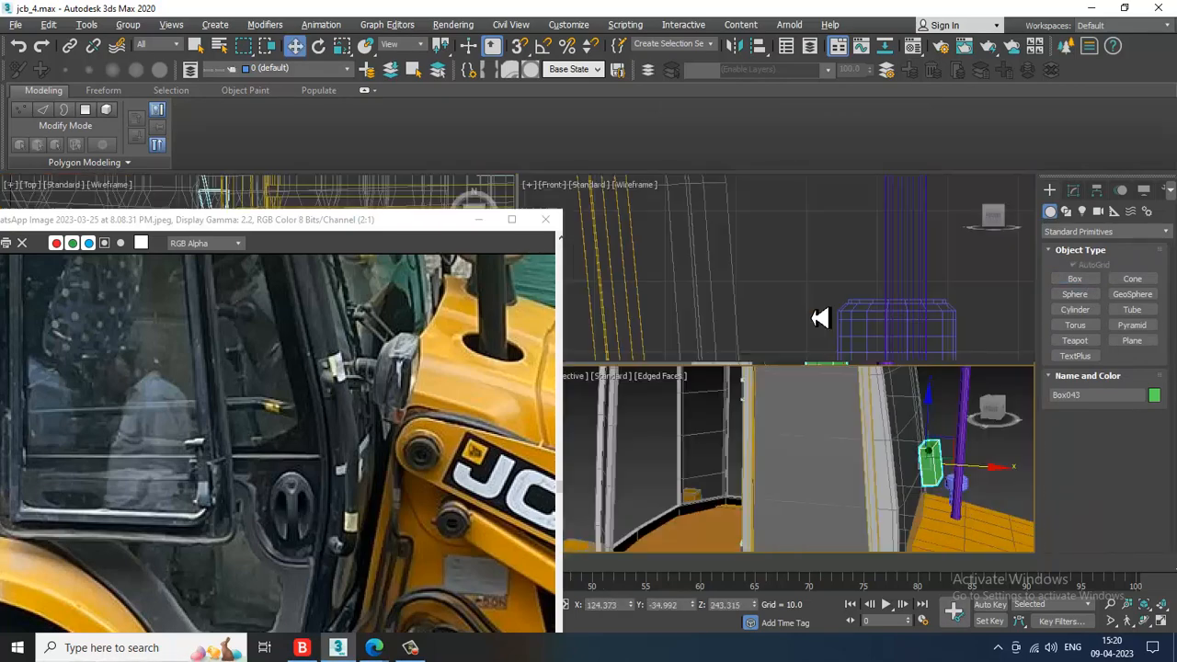
middle_drag(851, 279, 861, 327)
key(alt+w)
scroll(828, 277, down, 4)
Rotate the box so that it stands upright, with its Z rotation set to -90 degrees.
key(e)
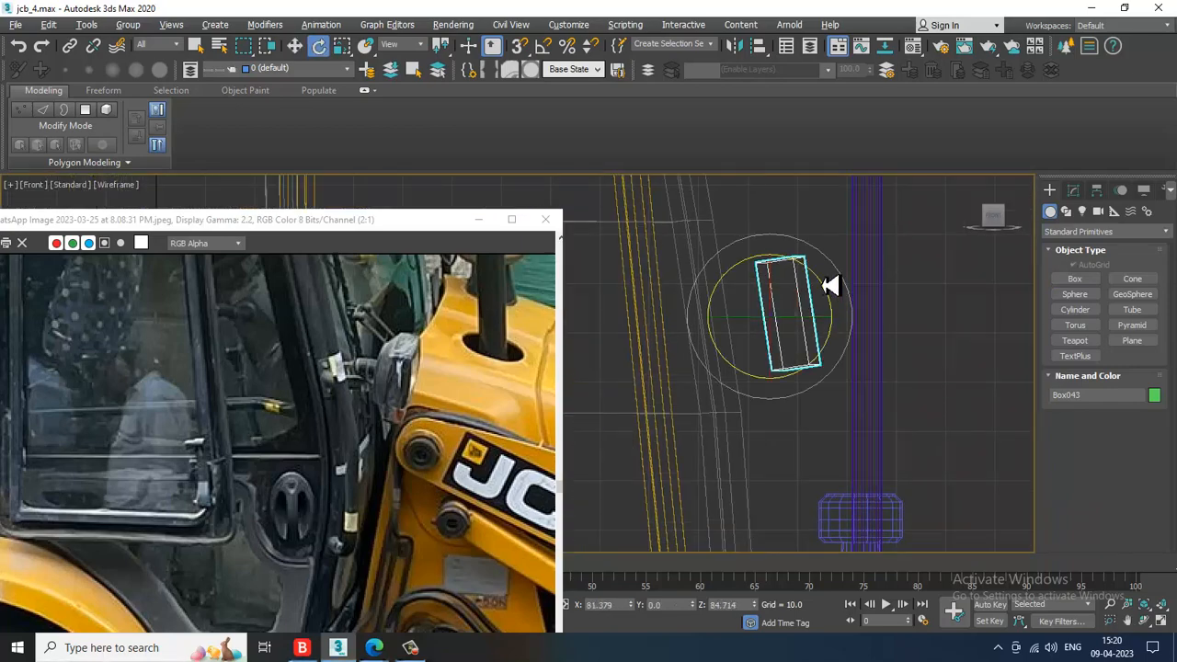
drag(826, 287, 901, 433)
key(alt+w)
alt+middle_drag(923, 489, 918, 506)
key(alt+w)
alt+middle_drag(912, 405, 782, 442)
key(alt+w)
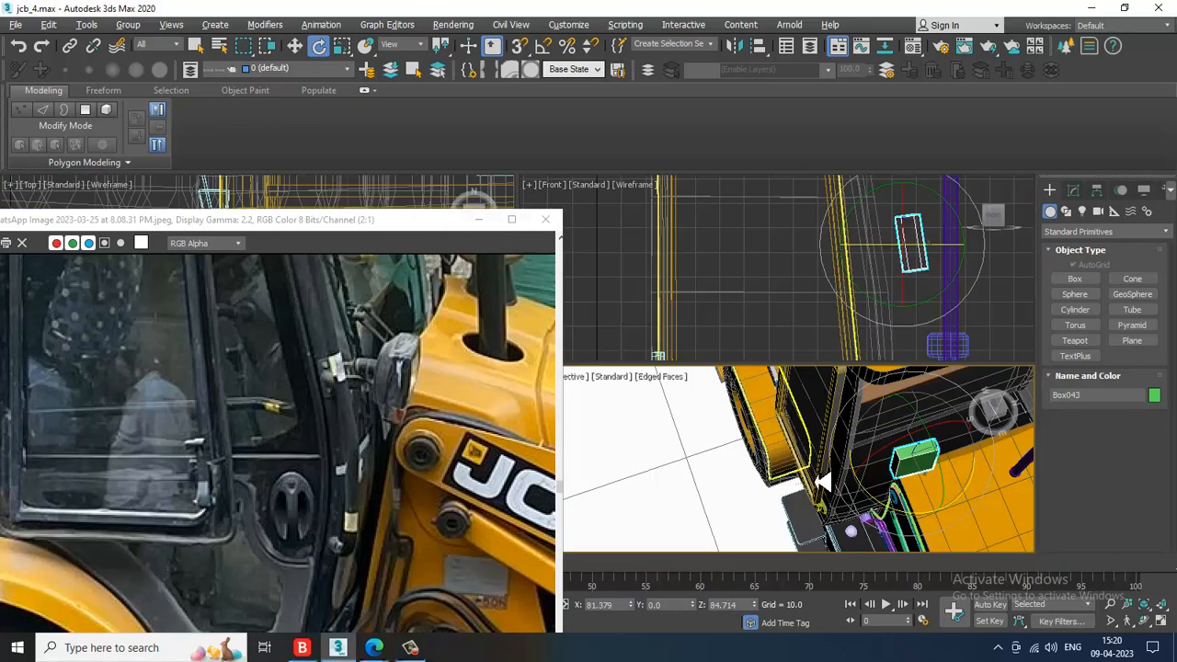
drag(916, 521, 920, 518)
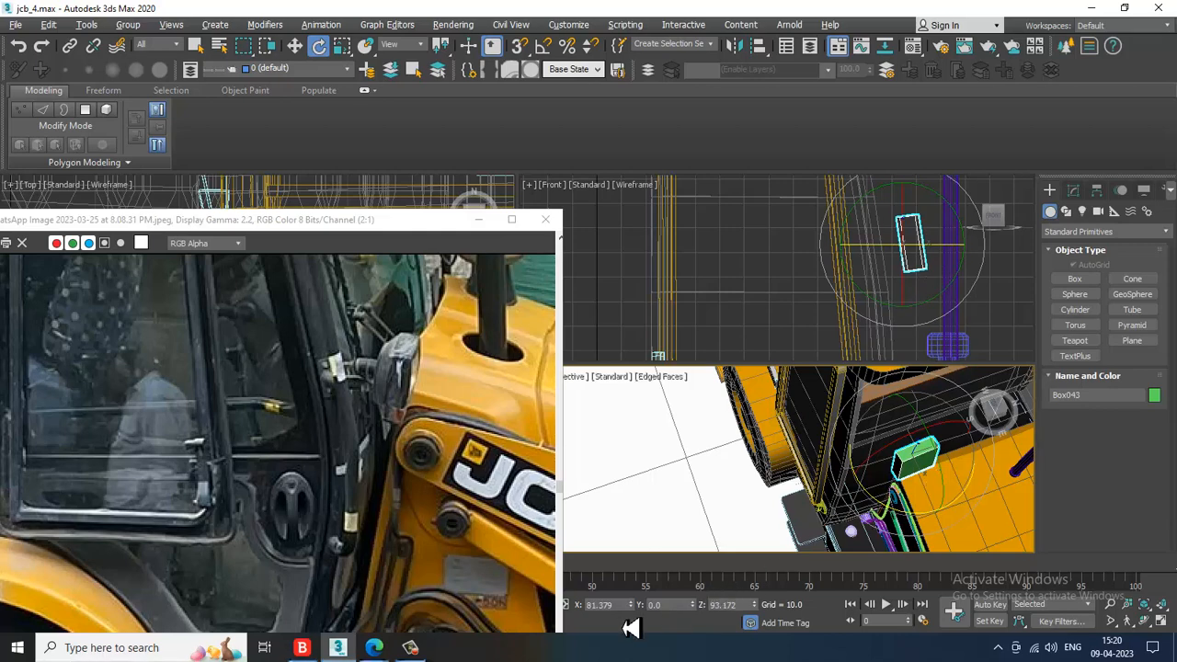
text(-90)
key(Return)
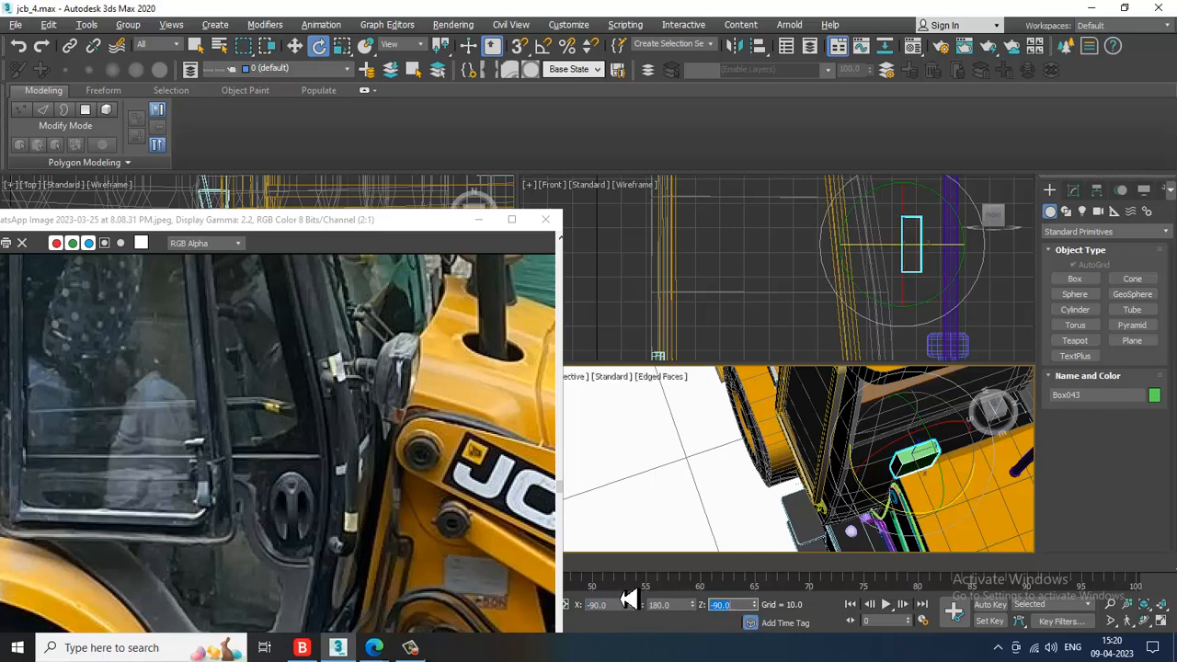
Shift the box about 1.1 units along X toward the exhaust pipe and convert it to an editable poly.
middle_drag(878, 277, 816, 271)
key(w)
key(alt+w)
middle_drag(727, 299, 726, 328)
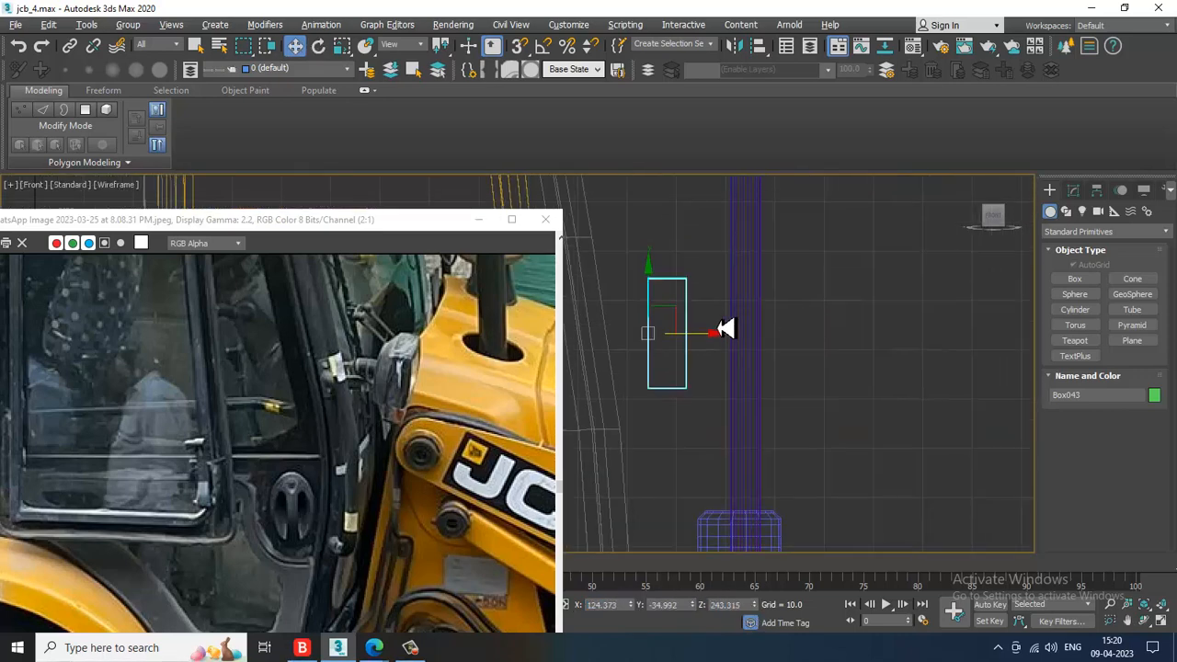
scroll(745, 331, up, 2)
scroll(772, 318, up, 3)
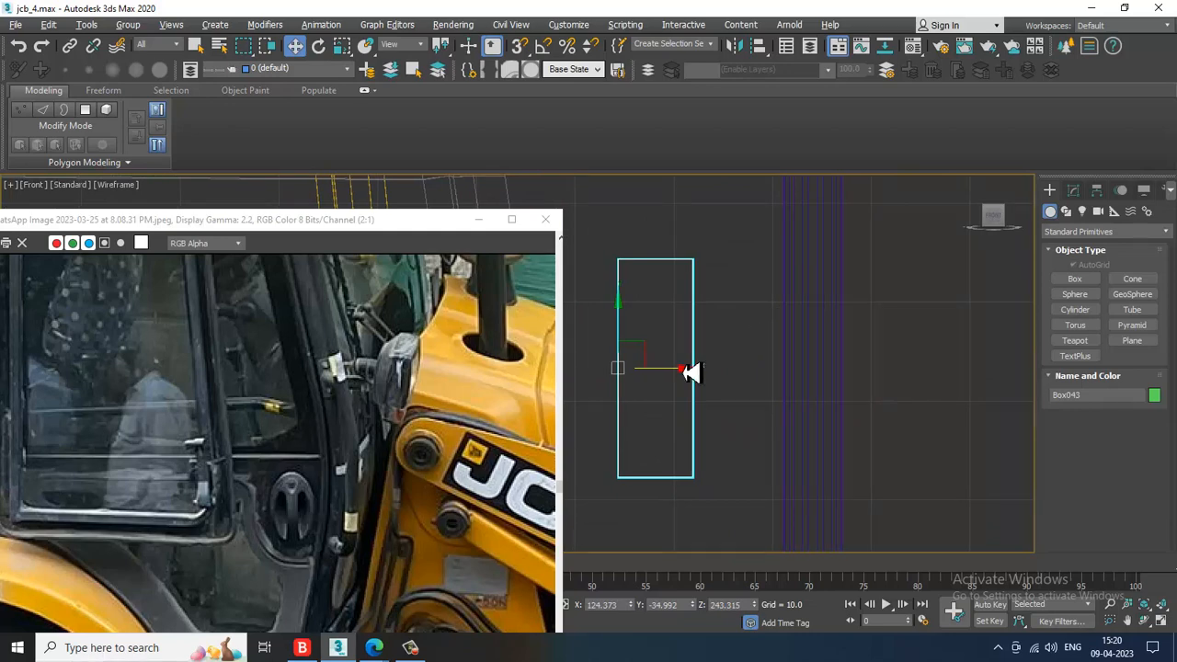
drag(691, 380, 702, 379)
right_click(672, 324)
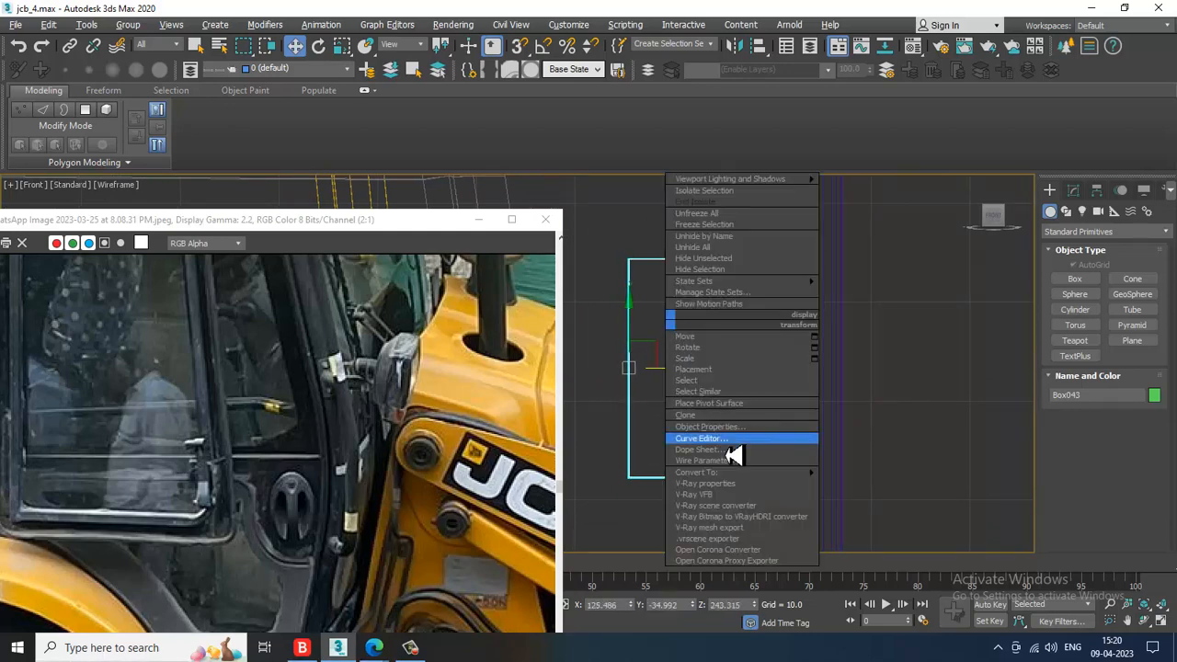
mouse_move(767, 474)
click(851, 485)
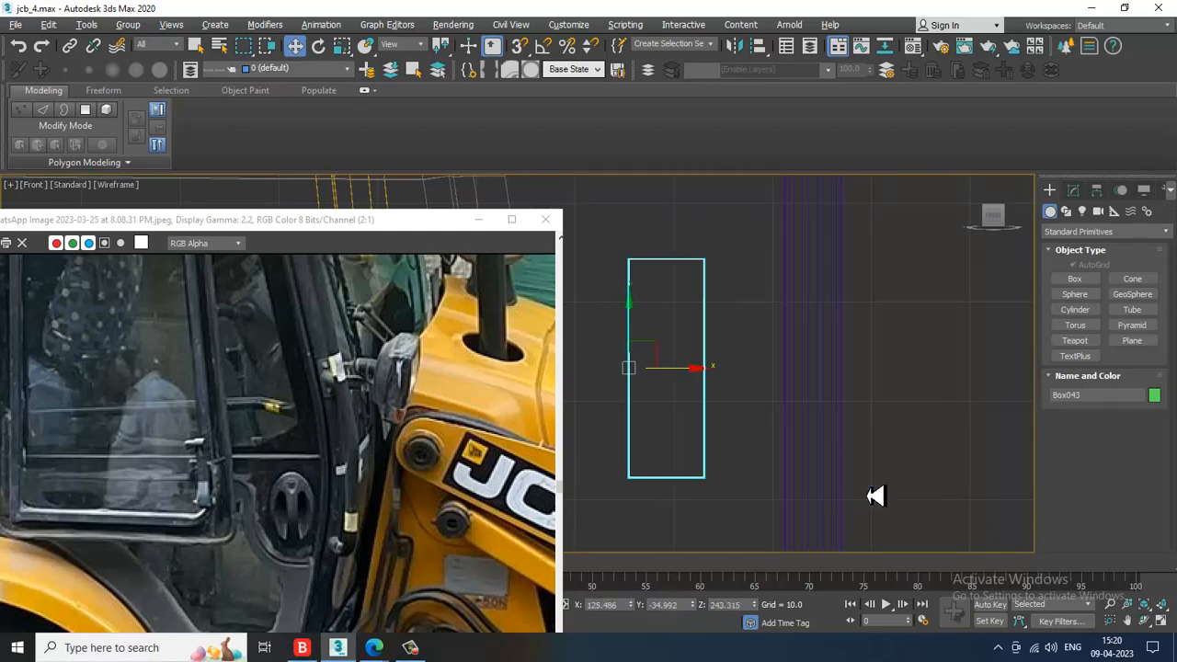
Add an edge loop across the box's mid-height and pull its front vertices outward to about X 133.7.
click(515, 112)
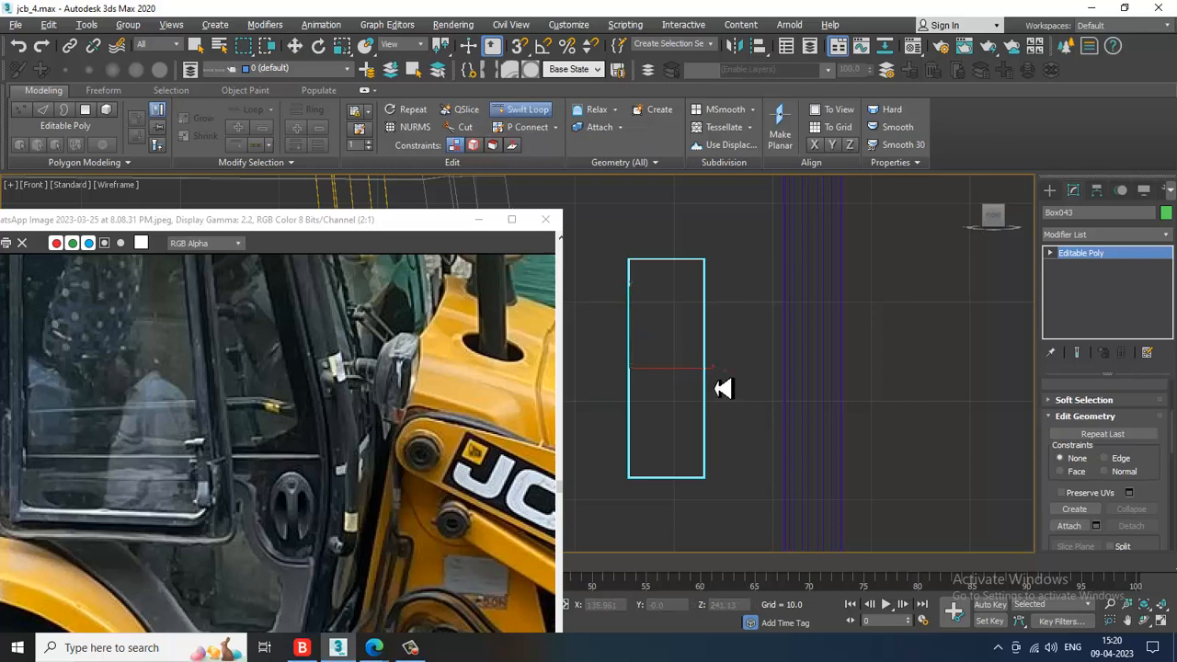
key(w)
middle_drag(719, 363, 734, 345)
scroll(736, 346, up, 2)
key(1)
drag(770, 311, 761, 367)
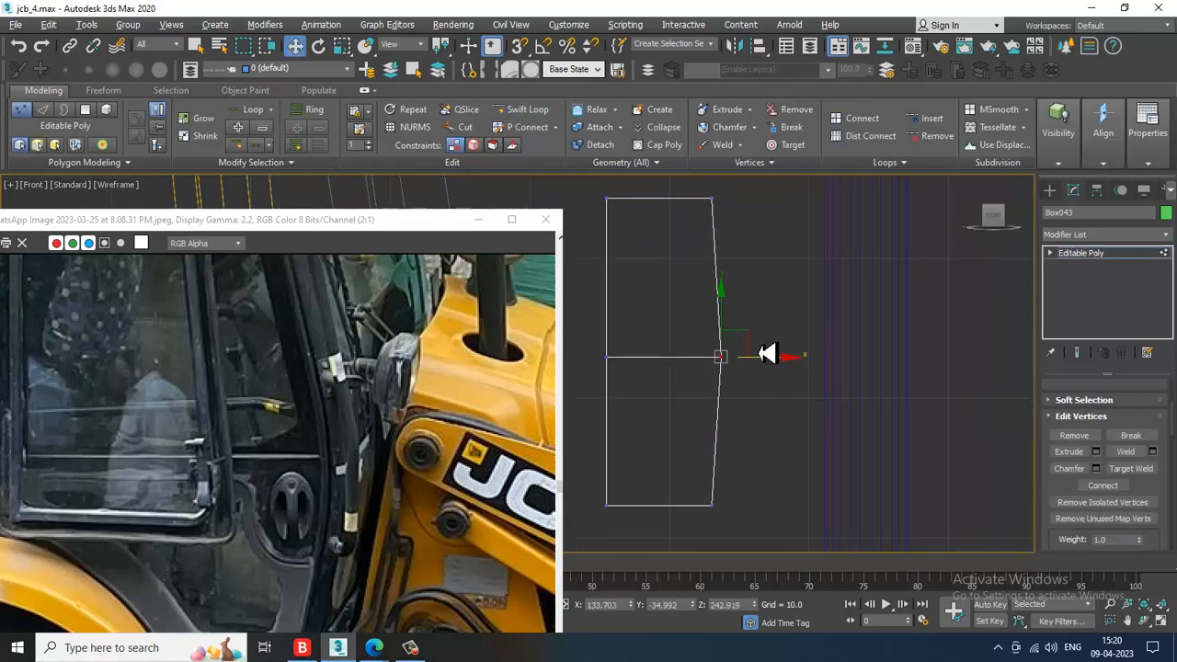
middle_drag(768, 352, 825, 386)
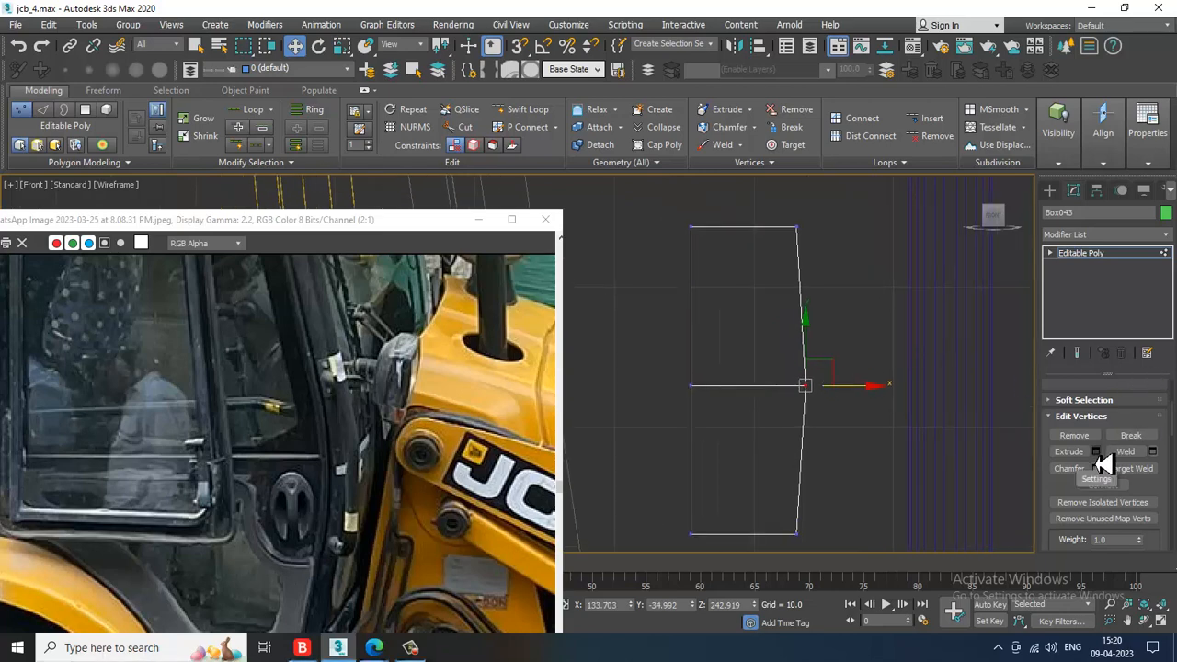
Select only the box's cab-side face polygons and inset them by about 0.764.
key(4)
scroll(679, 250, down, 1)
click(690, 436)
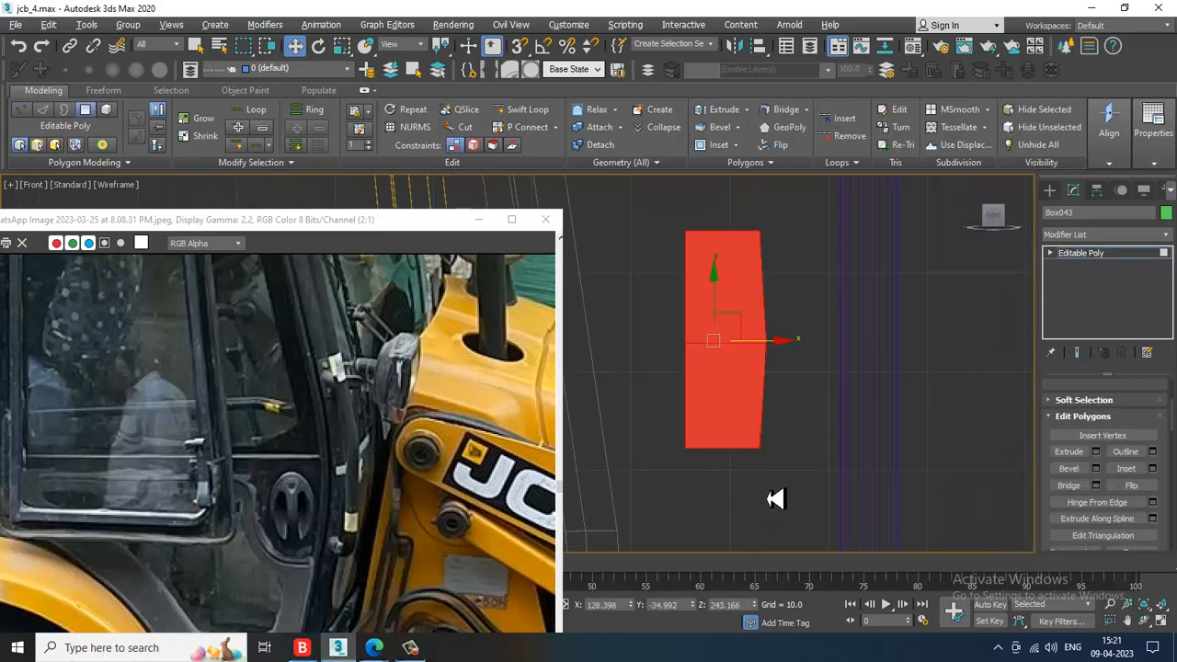
alt+drag(713, 161, 711, 160)
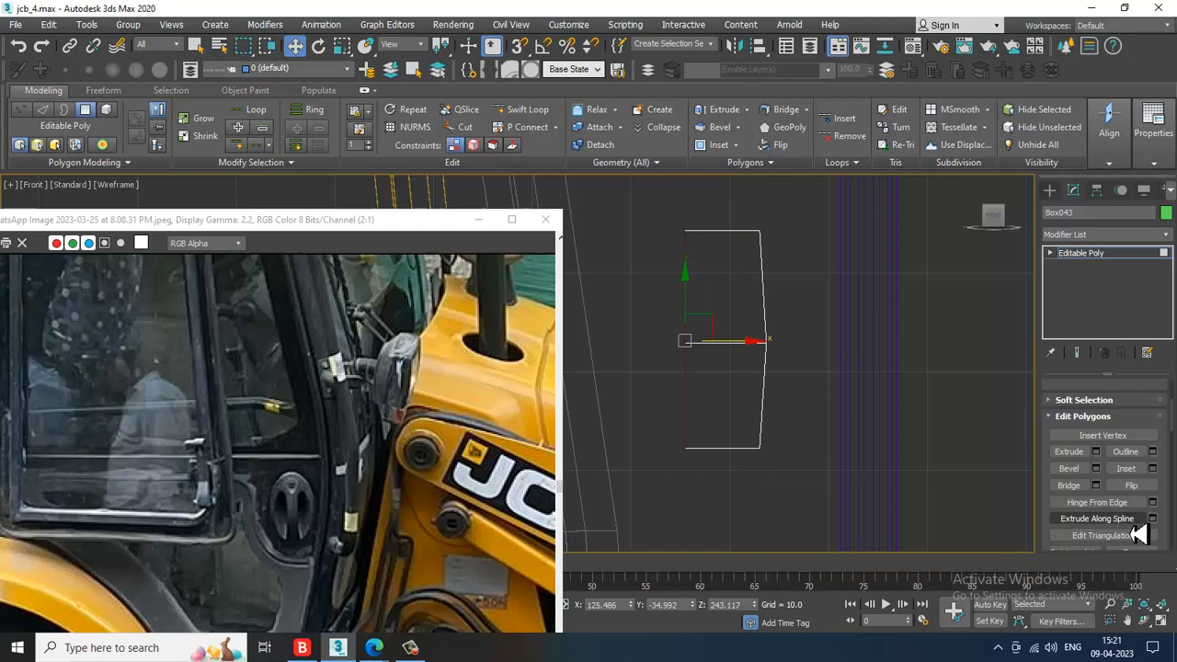
click(1154, 470)
key(alt+w)
middle_click(797, 480)
key(alt+w)
scroll(784, 461, down, 5)
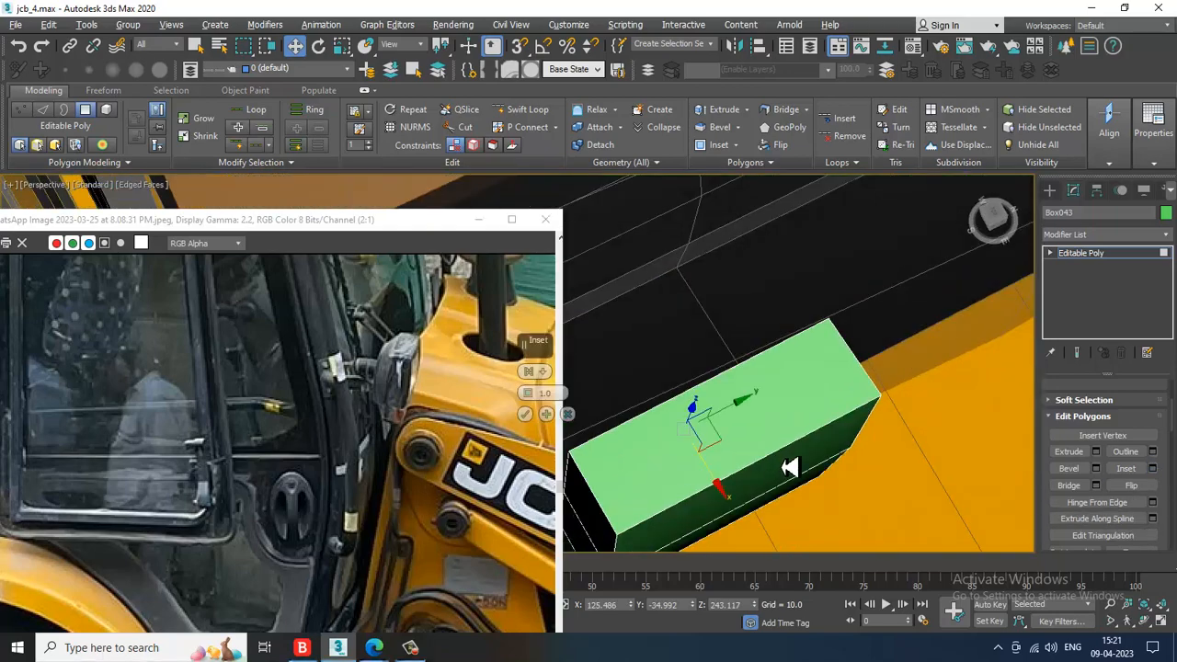
alt+middle_drag(782, 459, 727, 411)
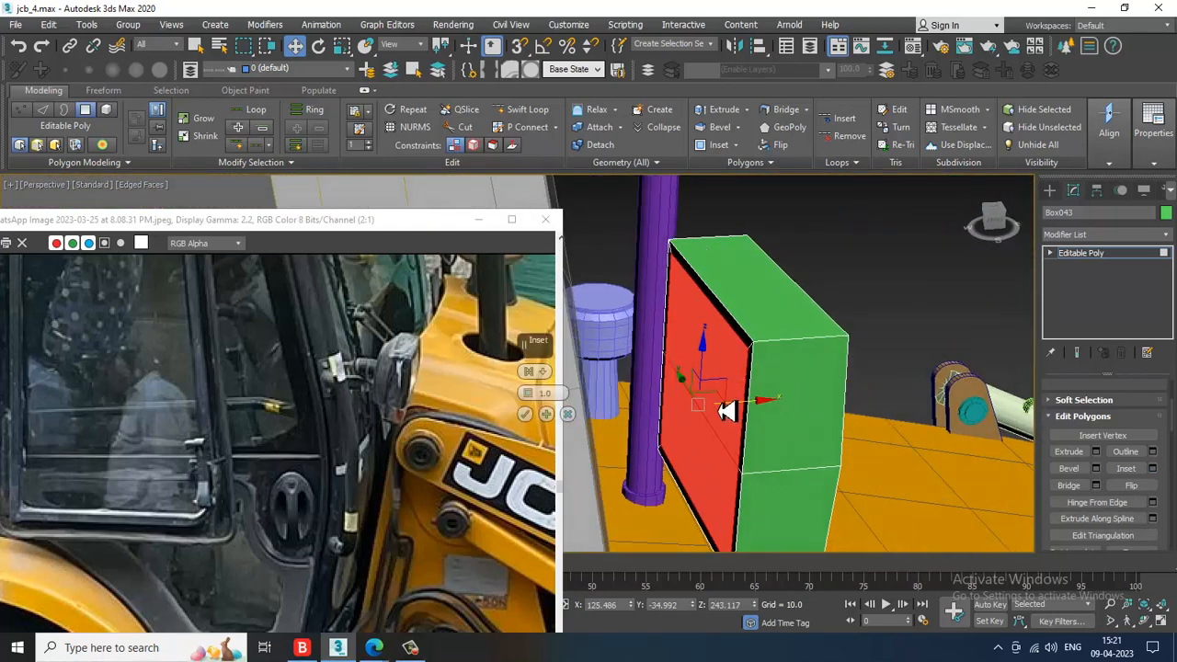
drag(528, 394, 537, 411)
click(524, 414)
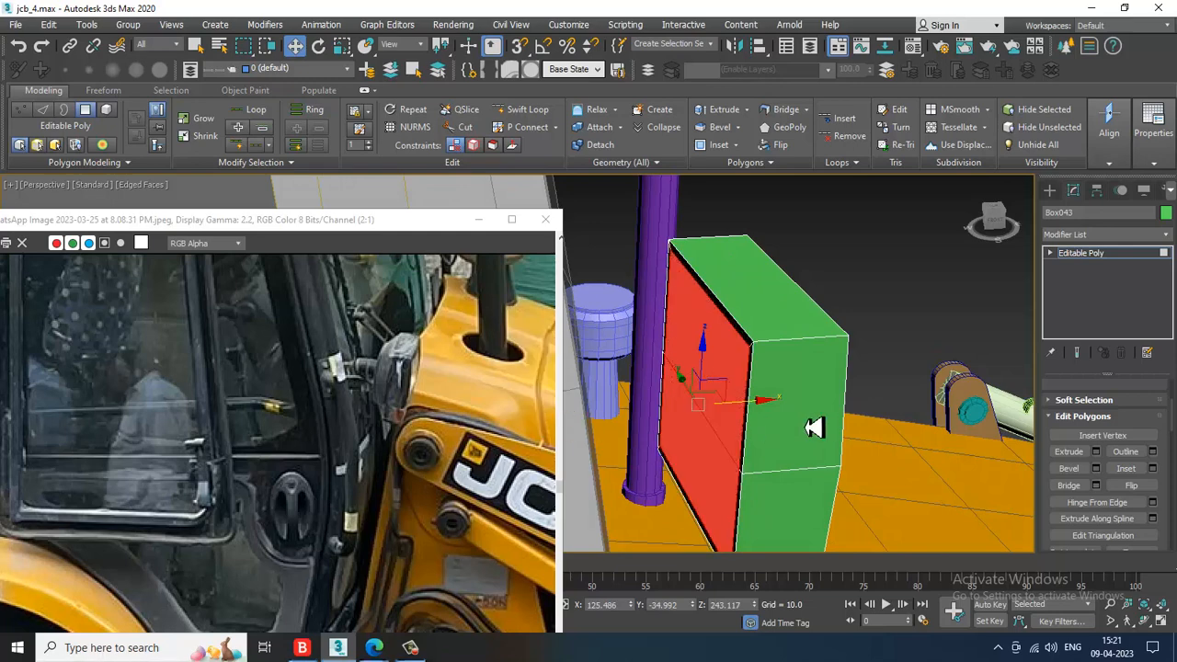
Bevel the inset cab-side face outward with height about 2.442 and outline about -1.827.
click(1096, 469)
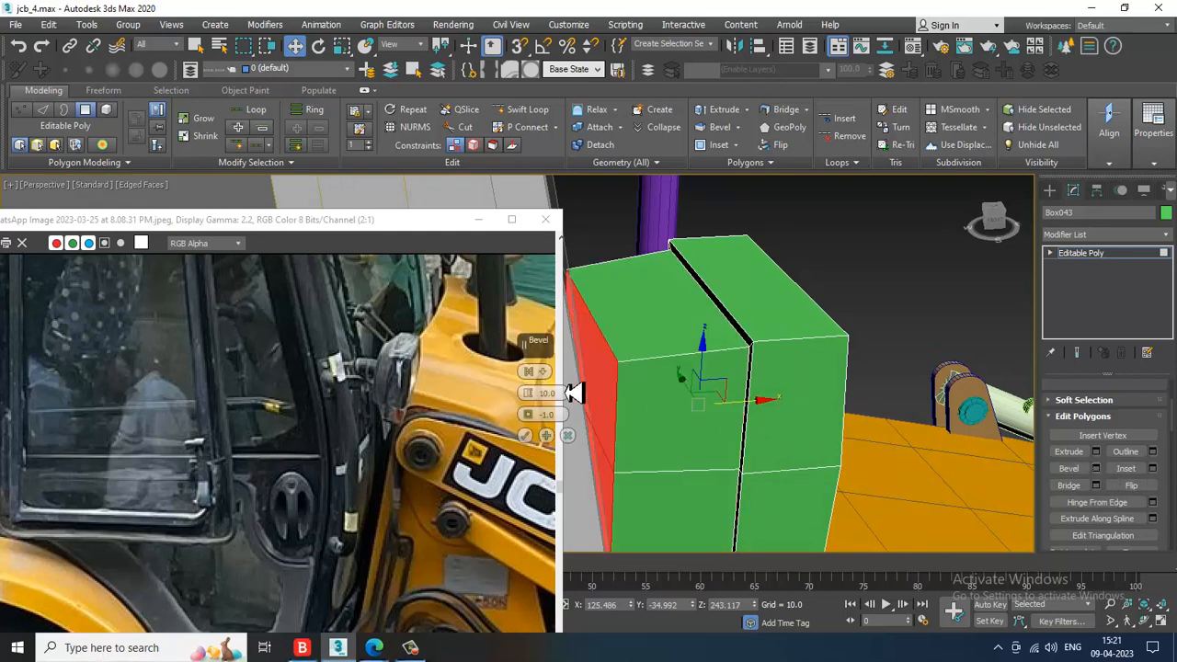
drag(535, 430, 536, 434)
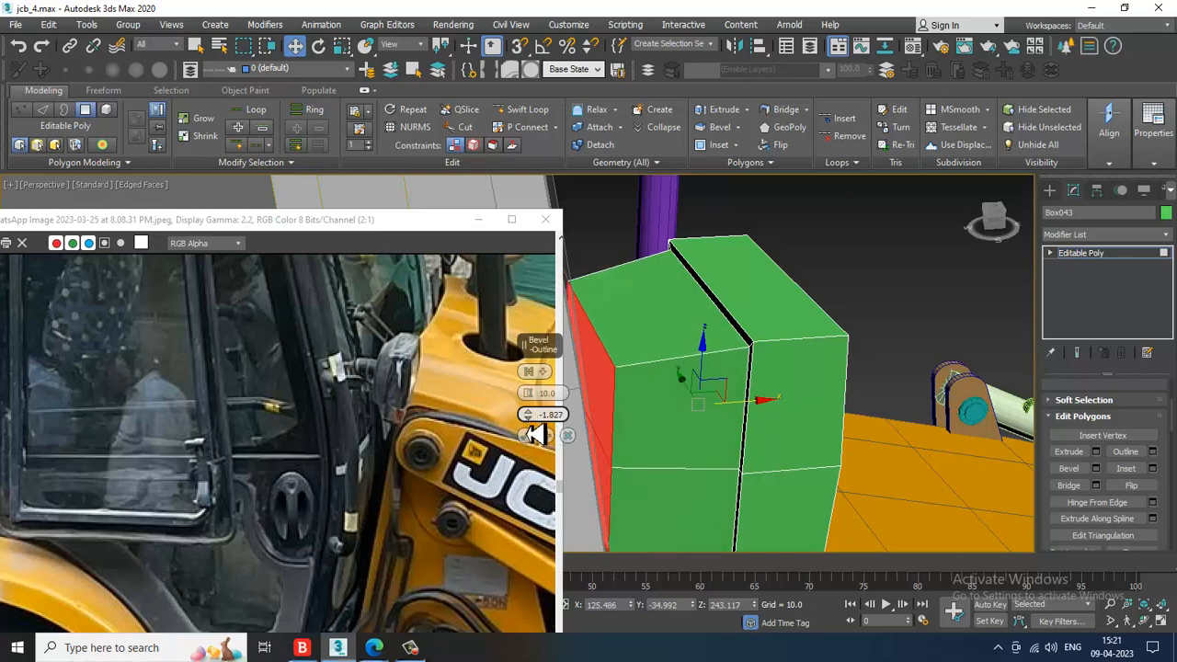
drag(546, 393, 561, 451)
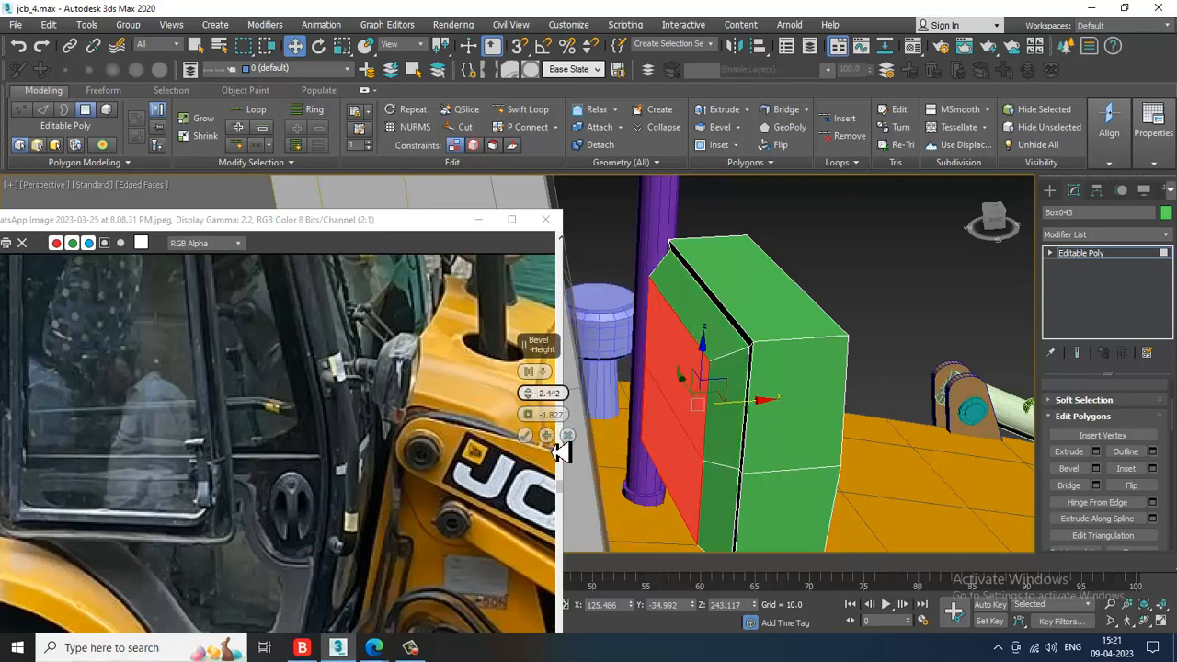
click(526, 436)
Inset the beveled cab-side face by 0.764.
alt+middle_drag(894, 428, 875, 410)
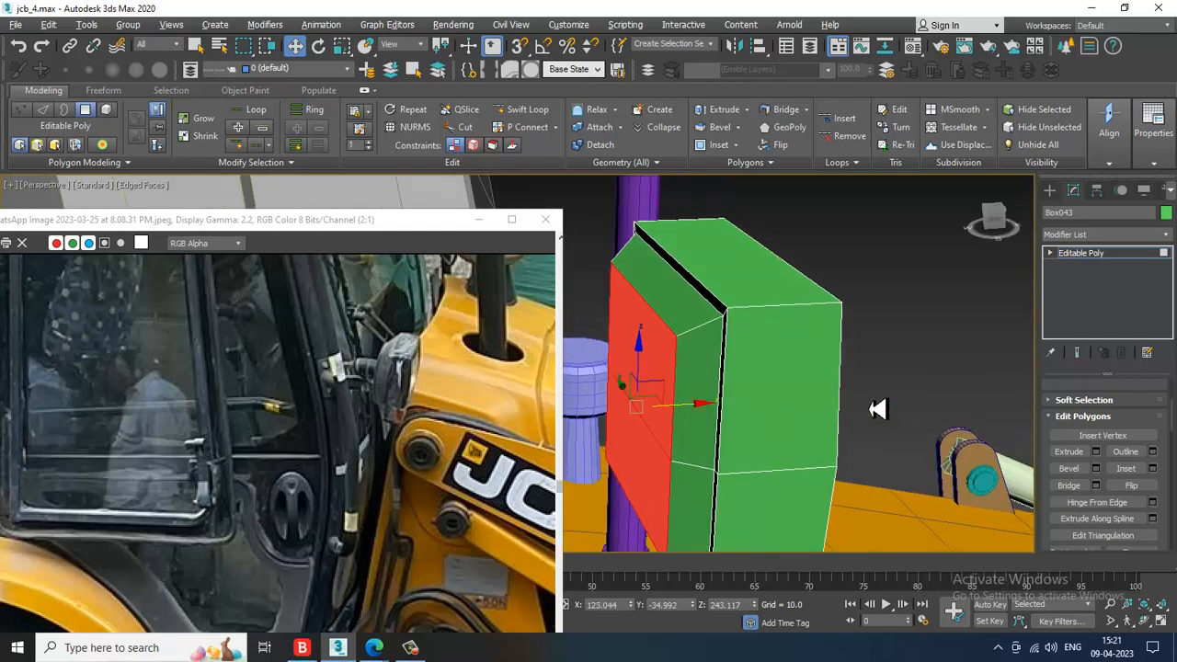
click(1152, 468)
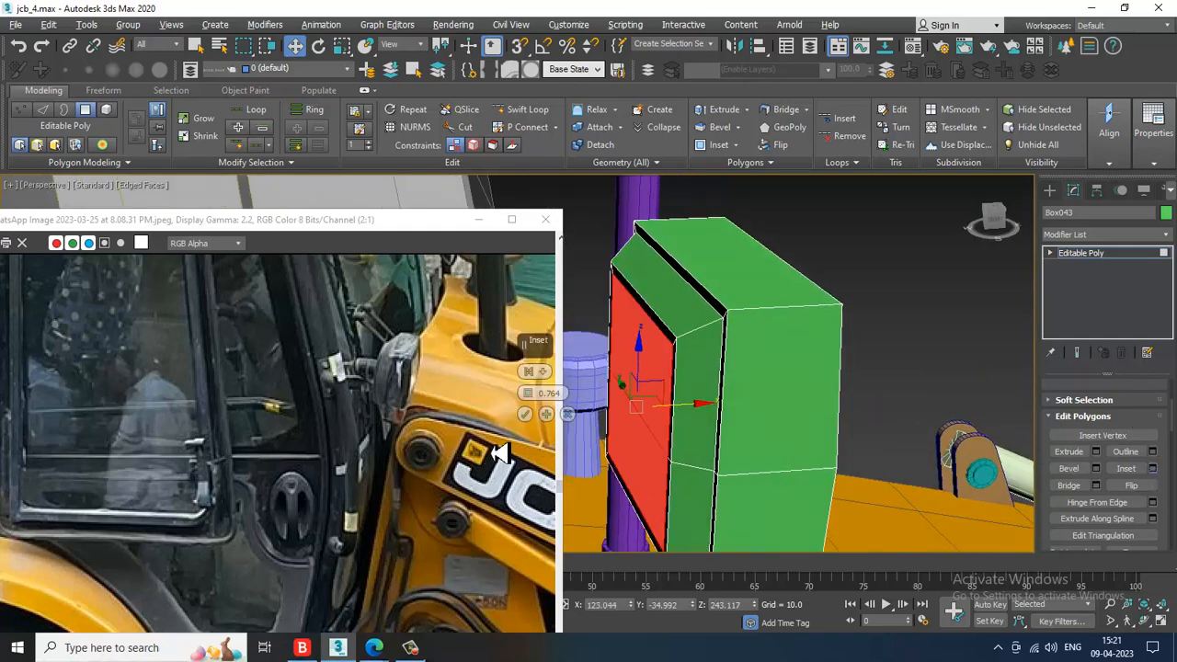
click(525, 414)
Select the two polygons of the box's opposite front face and inset them by 0.764.
alt+middle_drag(751, 382, 759, 354)
click(727, 328)
ctrl+click(733, 400)
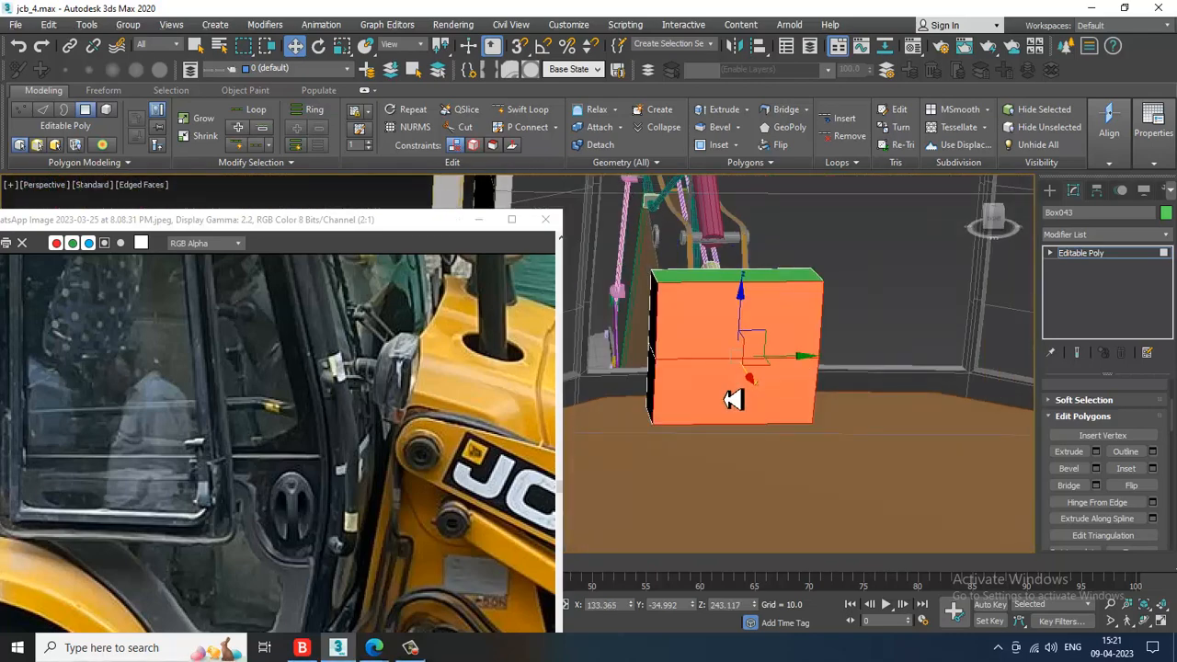
click(1152, 468)
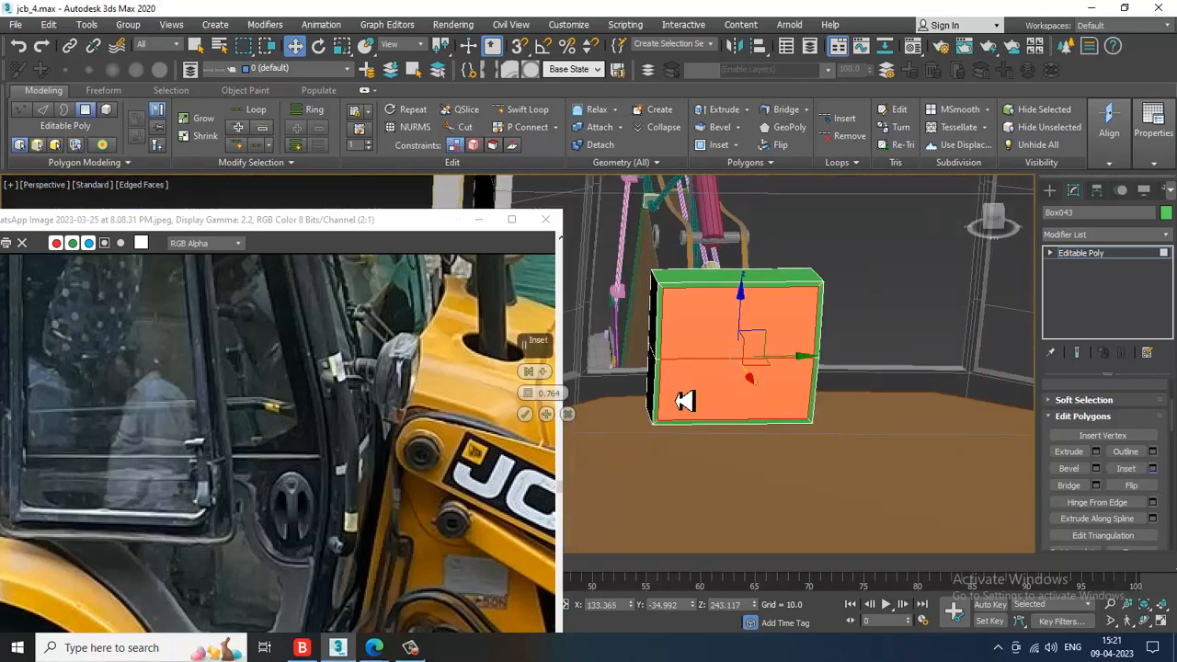
click(525, 417)
Narrow the box by moving all vertices of one side about 2.8 units inward along Y.
alt+middle_drag(674, 354, 793, 356)
key(1)
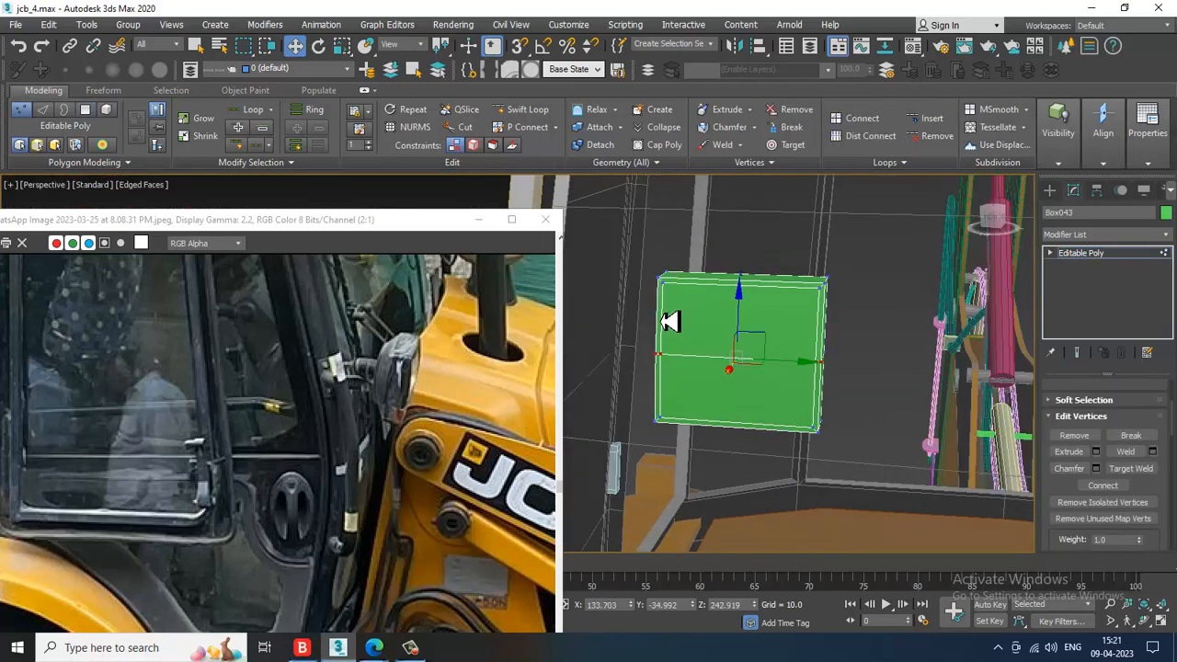
key(F3)
drag(703, 481, 708, 488)
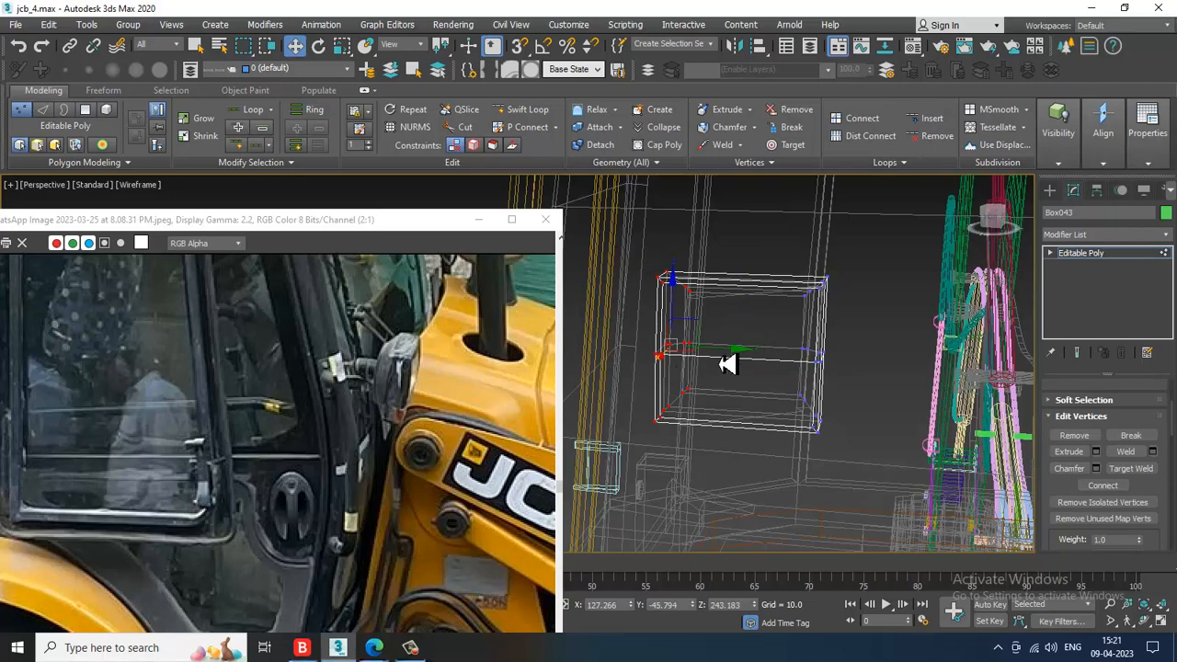
drag(742, 359, 754, 357)
key(F3)
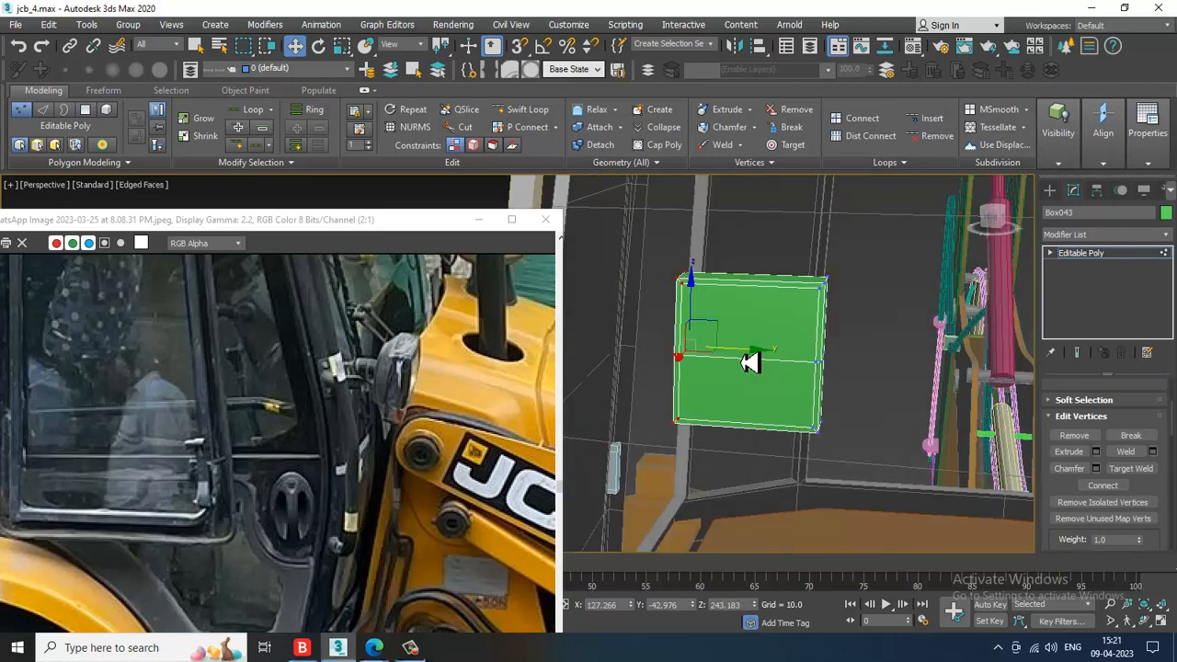
alt+middle_drag(752, 360, 910, 377)
scroll(745, 366, up, 3)
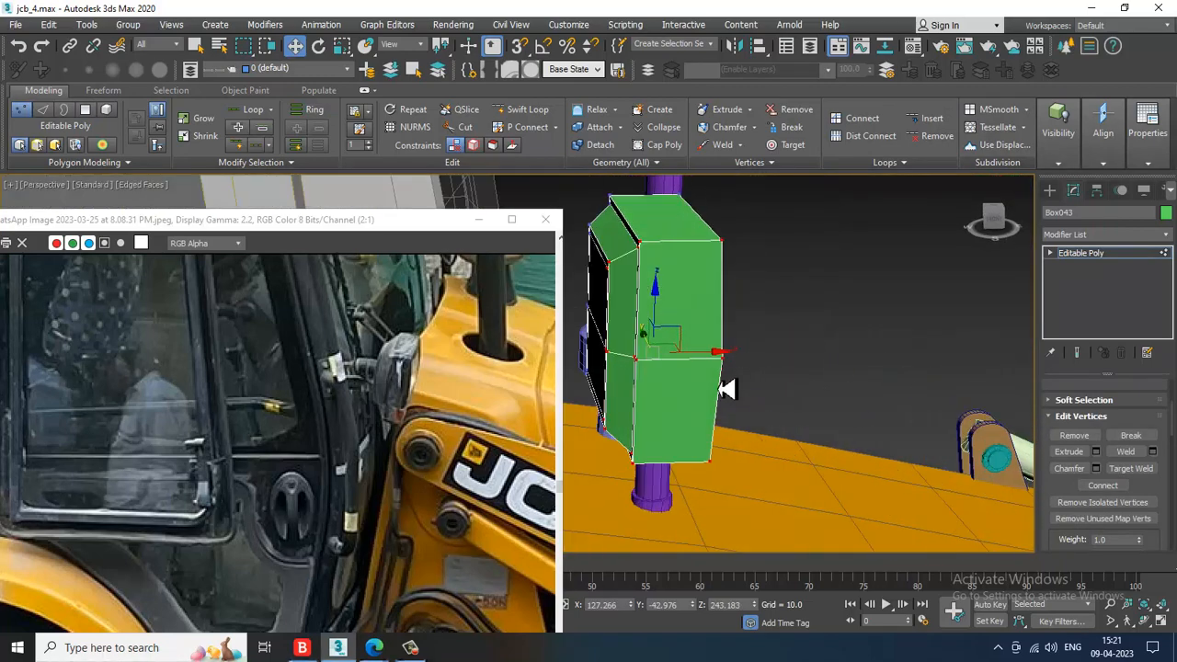
click(1049, 190)
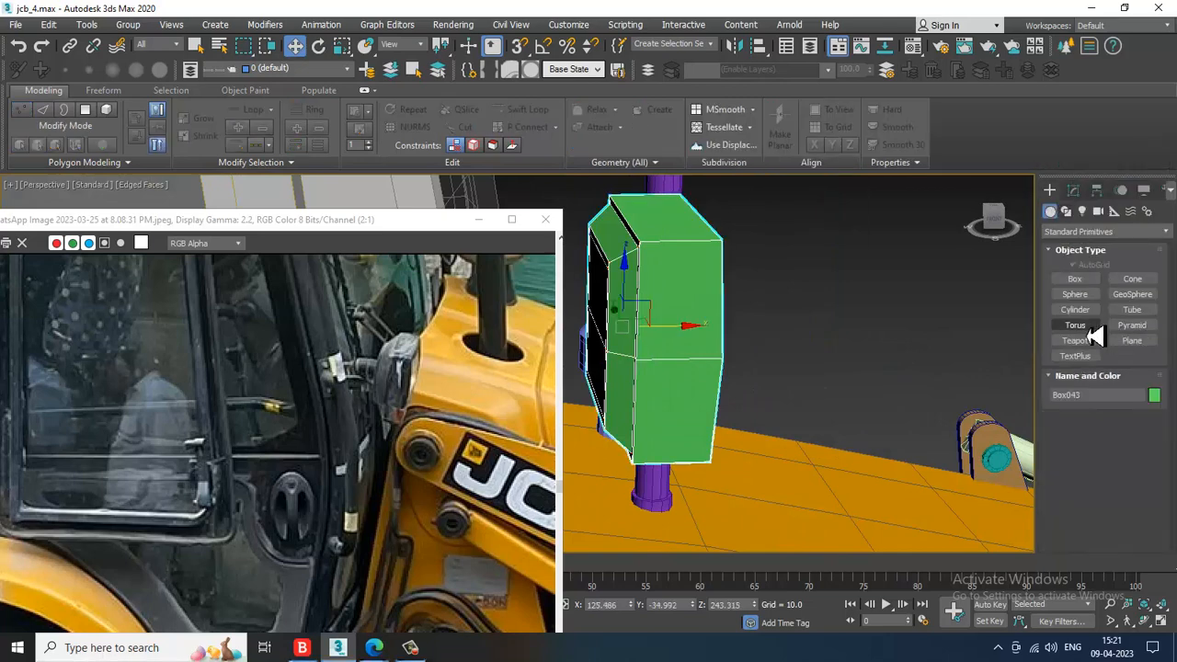
click(1092, 311)
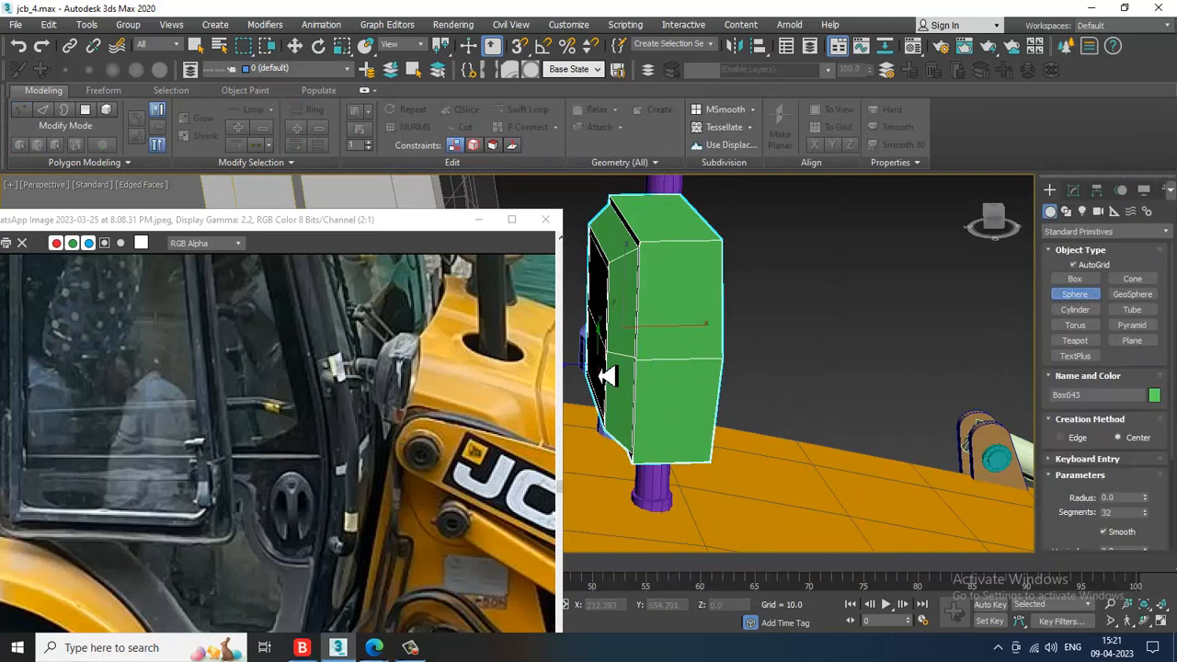
scroll(607, 375, up, 5)
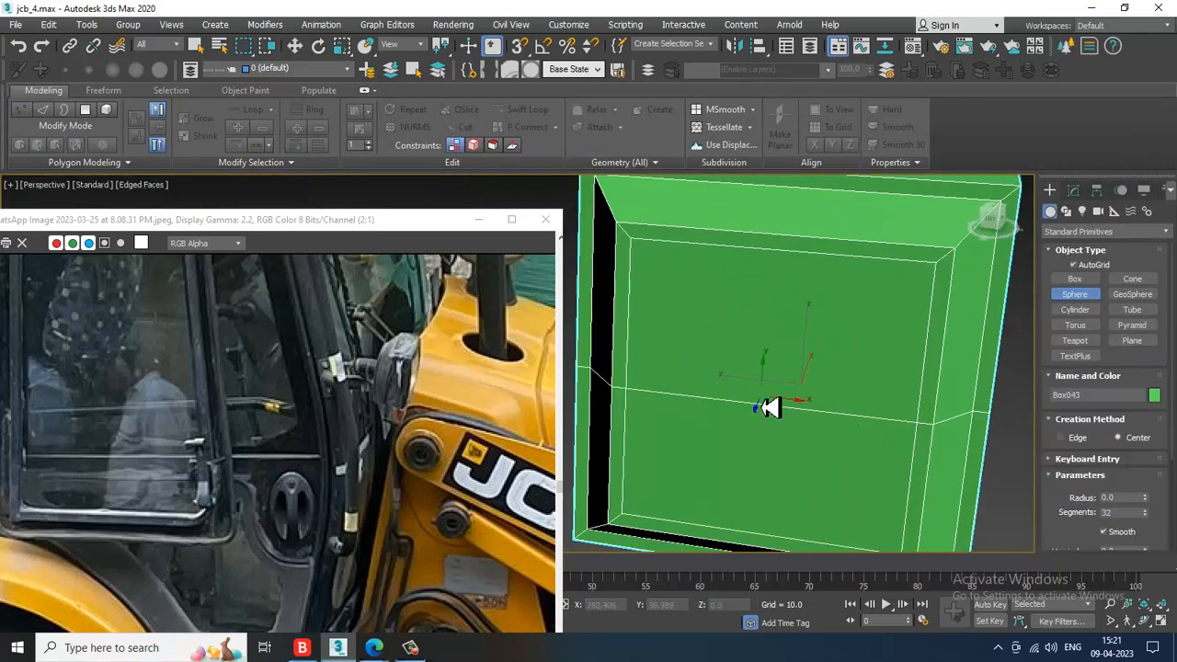
drag(768, 408, 806, 452)
right_click(907, 444)
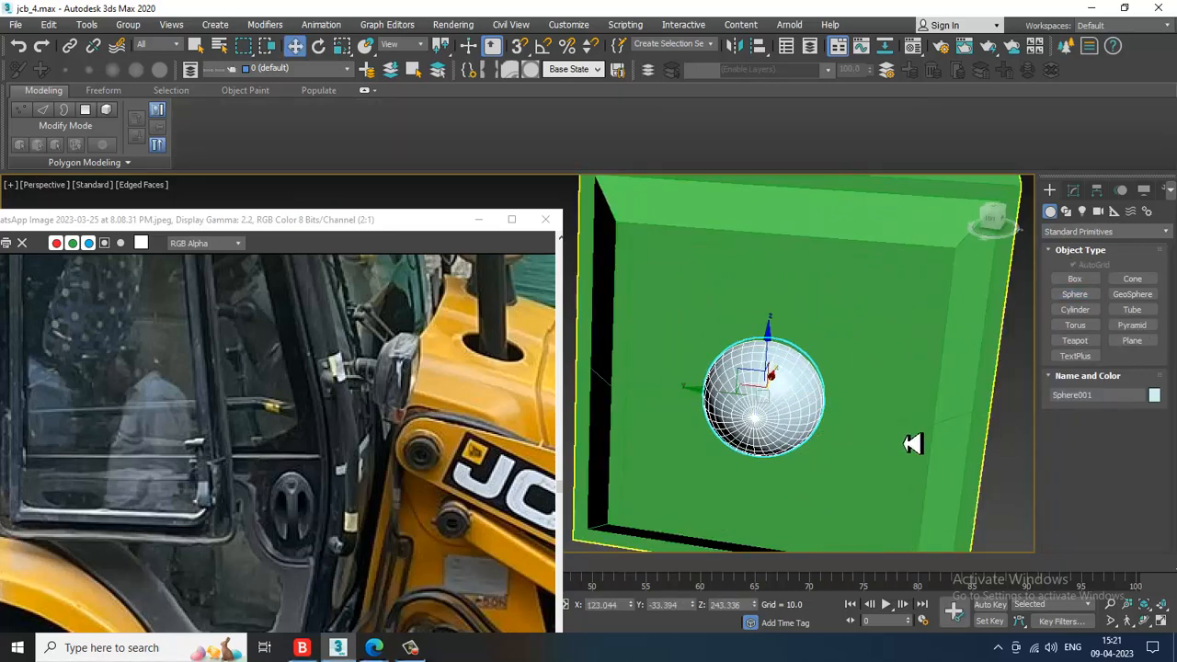
key(Delete)
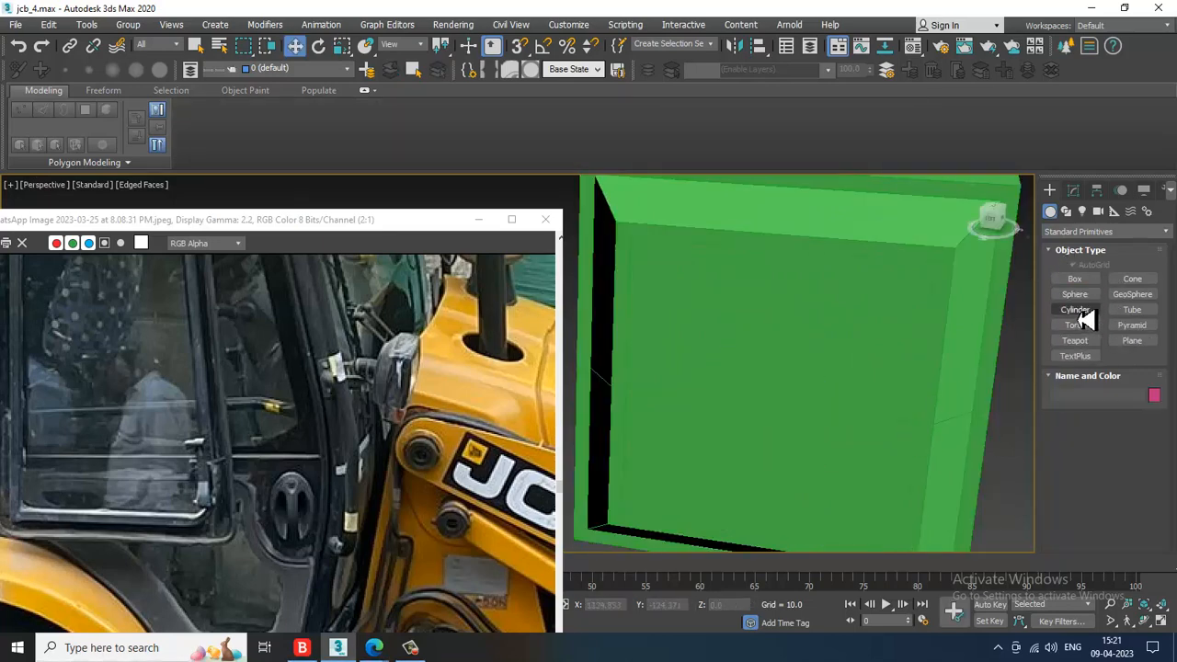
Create a cylinder of radius about 3.269 and height about 6.479 on the housing's inset cab-side face.
click(1081, 312)
drag(778, 402, 828, 449)
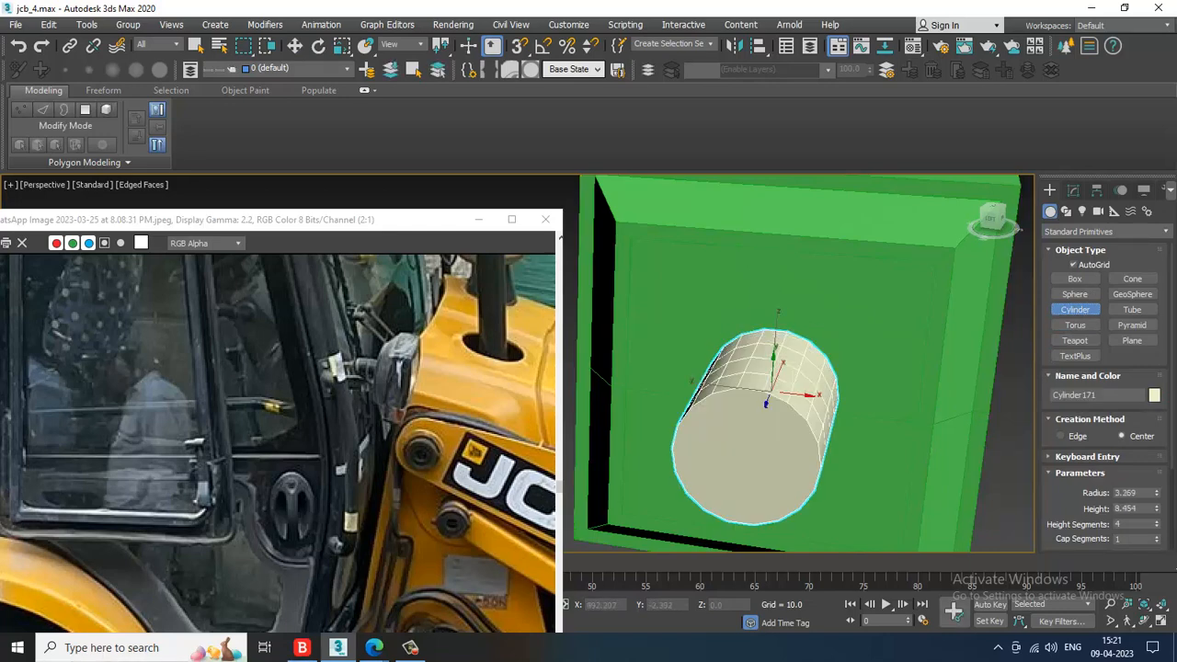
click(810, 587)
scroll(881, 468, down, 5)
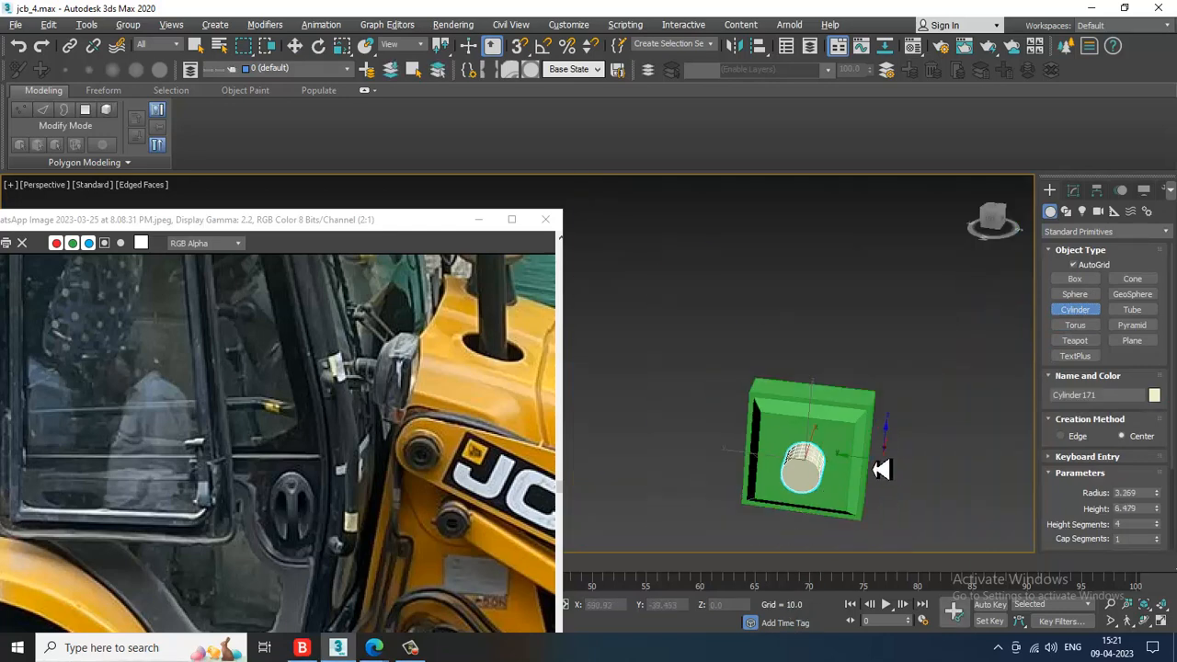
End the isolation and shift the new cylinder about 0.8 units along X into the housing.
key(w)
alt+middle_drag(880, 468, 809, 398)
right_click(828, 249)
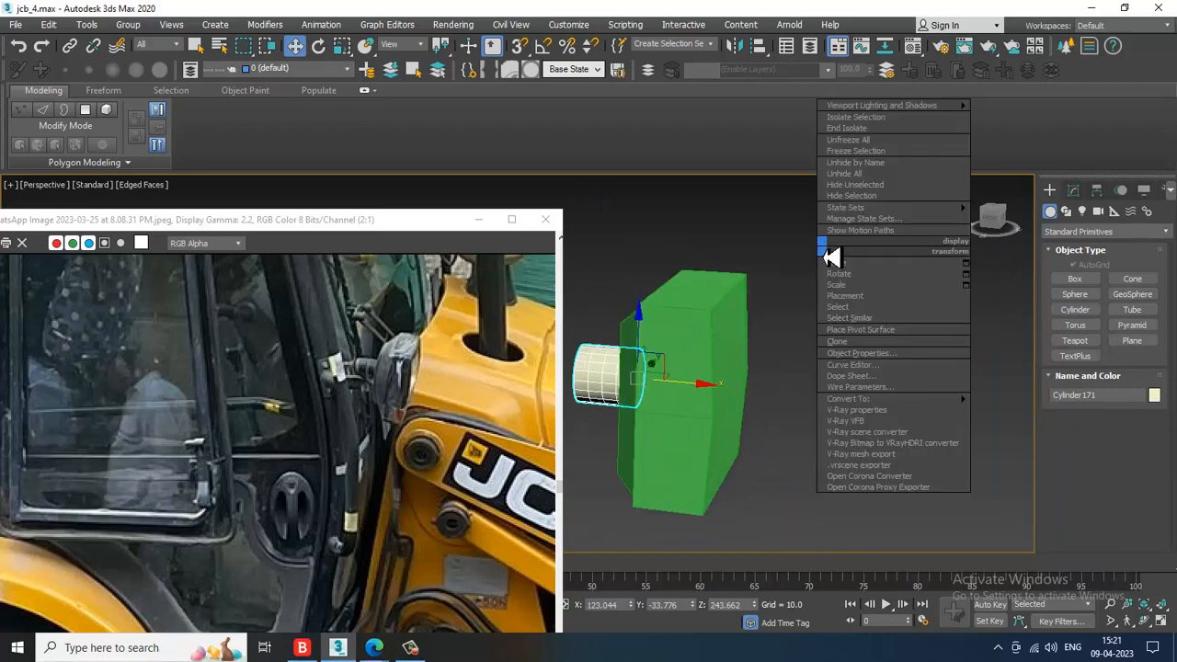
click(880, 128)
scroll(821, 276, up, 3)
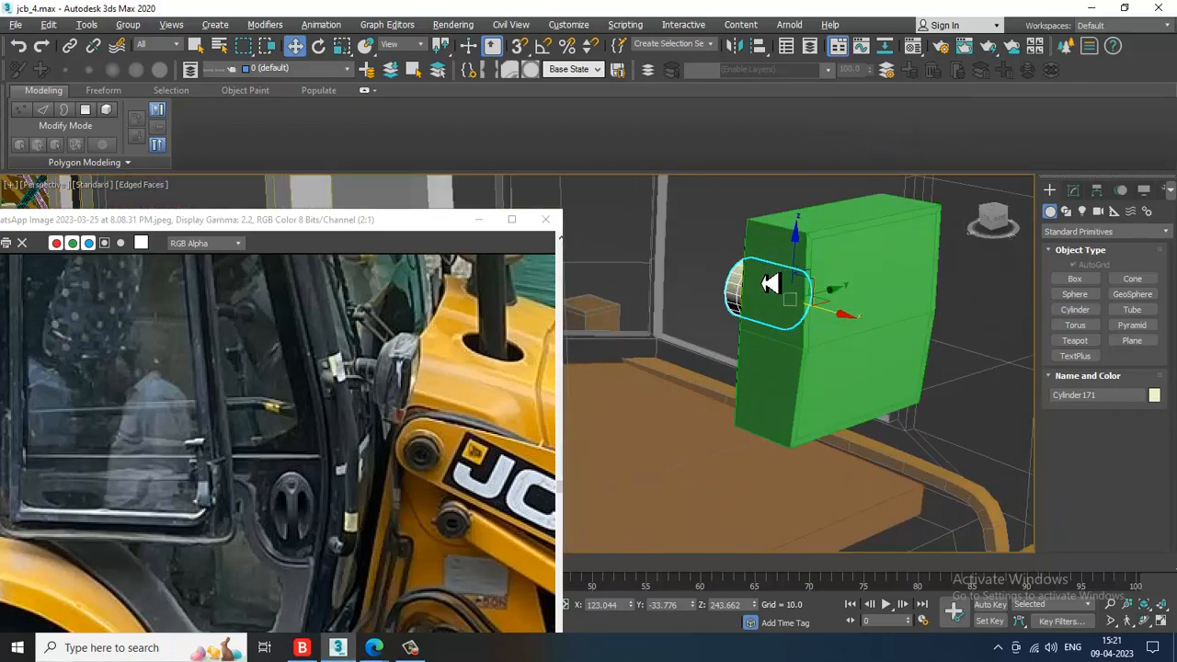
mouse_move(763, 284)
alt+middle_down()
mouse_move(822, 295)
mouse_move(756, 290)
alt+middle_up()
scroll(791, 300, up, 3)
alt+middle_drag(853, 338, 880, 334)
scroll(836, 331, up, 4)
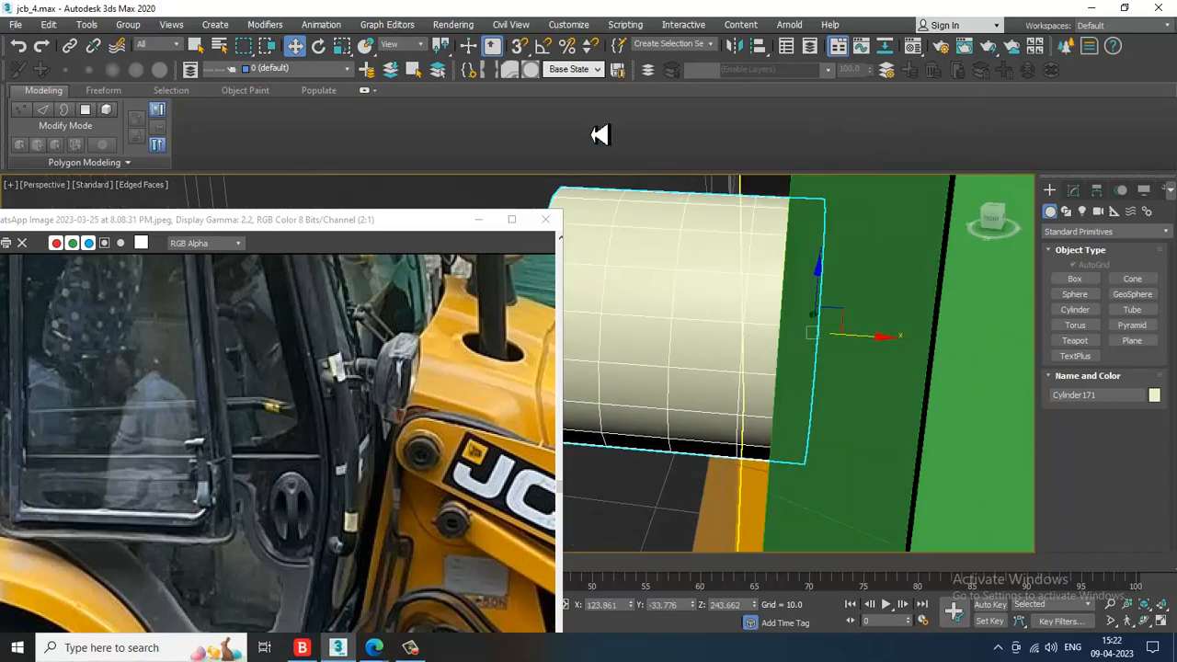
Convert the cylinder to Editable Poly and add an edge loop close to its middle edge with Swift Loop.
click(1082, 195)
right_click(720, 311)
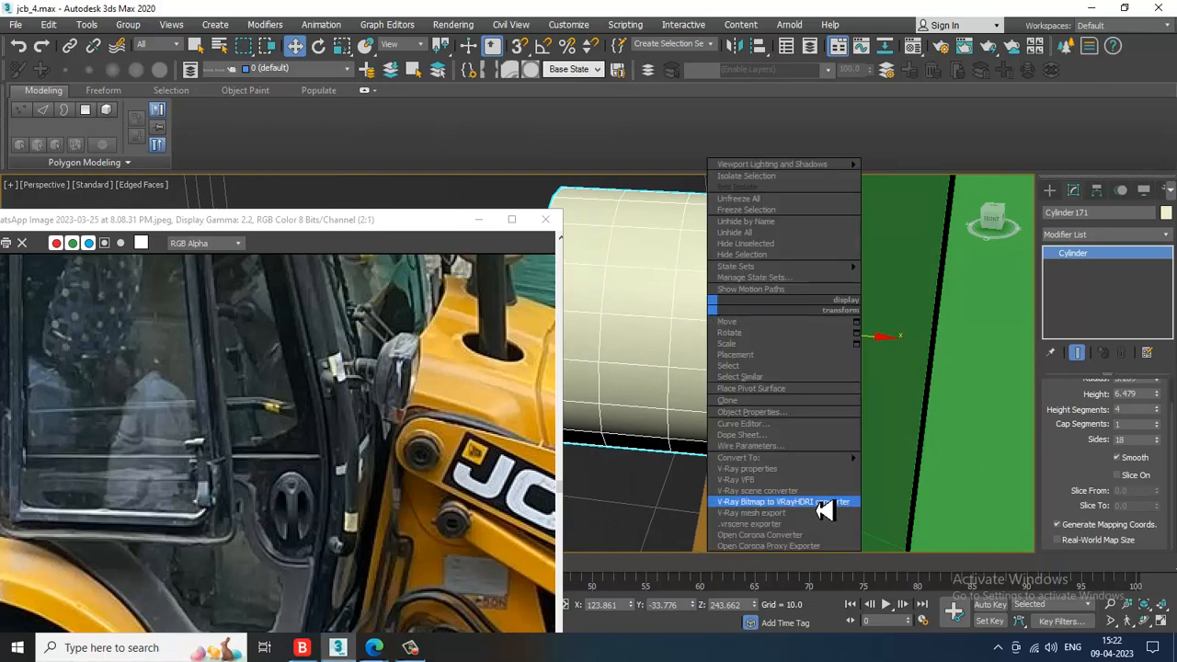
mouse_move(823, 458)
click(947, 469)
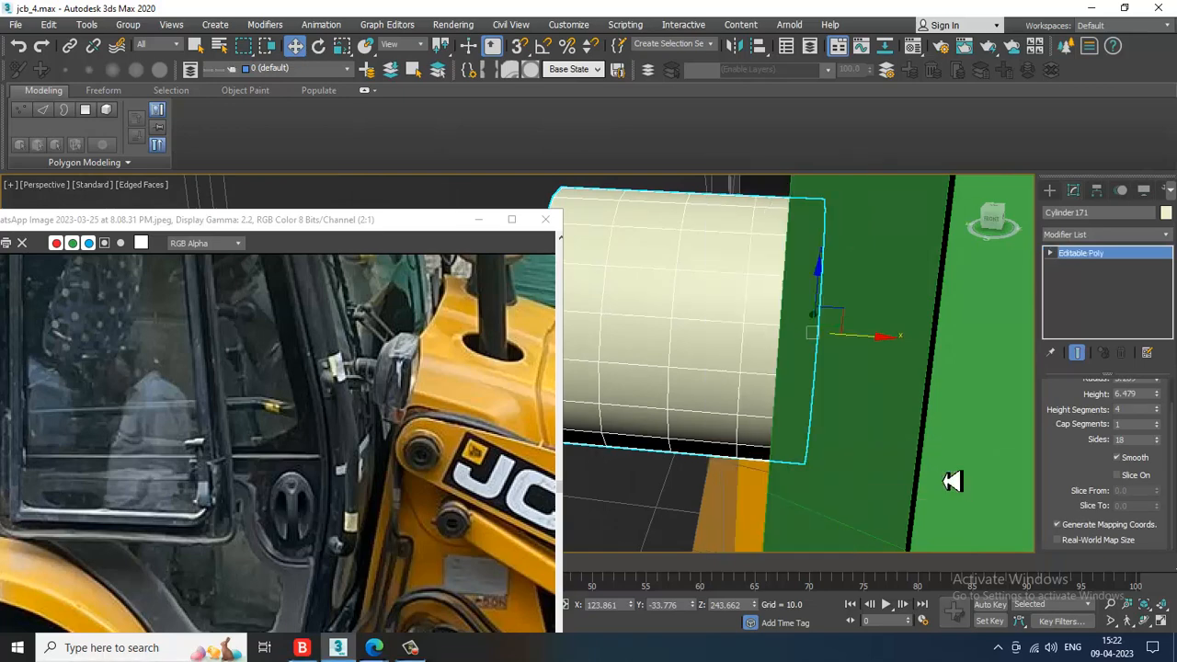
click(522, 111)
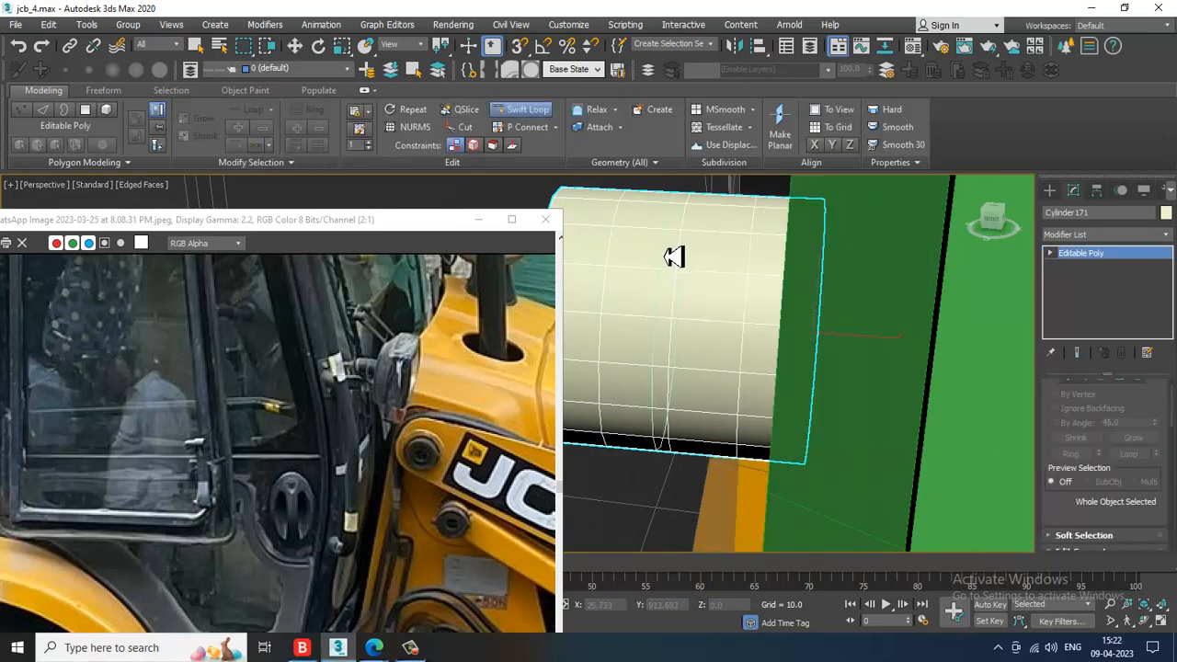
key(w)
Select the narrow ring of polygons around the cylinder's middle using the Front view.
alt+middle_drag(735, 289, 940, 303)
key(alt+w)
middle_click(911, 271)
key(alt+w)
scroll(943, 306, up, 2)
scroll(841, 297, up, 2)
key(4)
scroll(810, 313, up, 1)
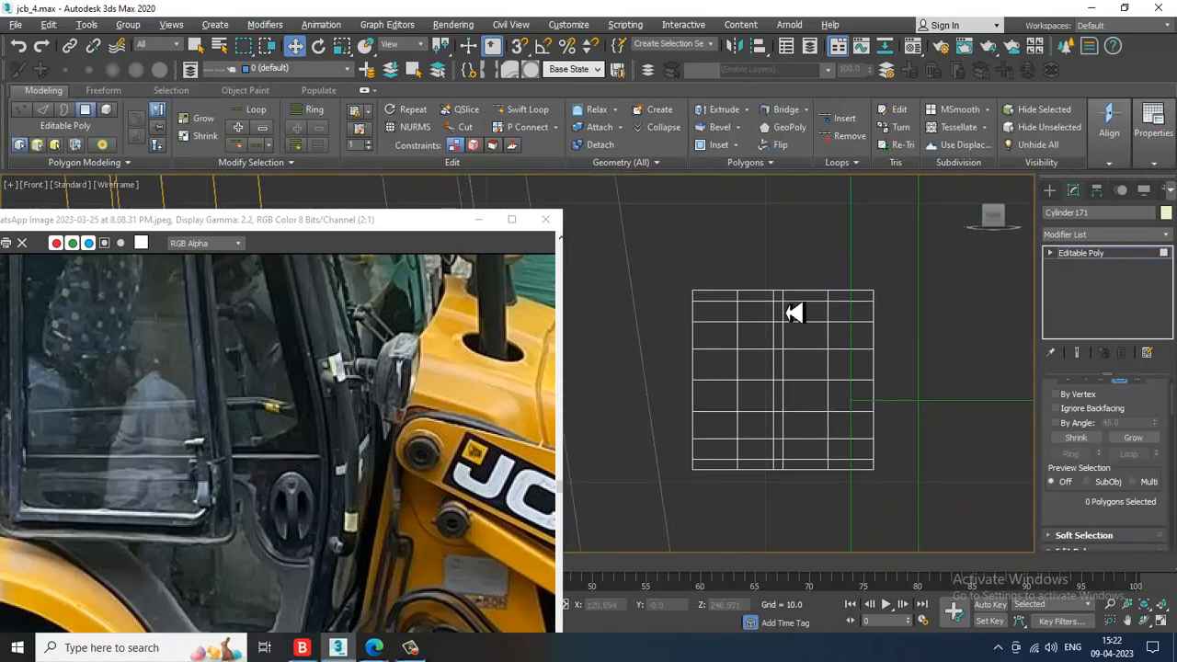
middle_drag(788, 310, 771, 258)
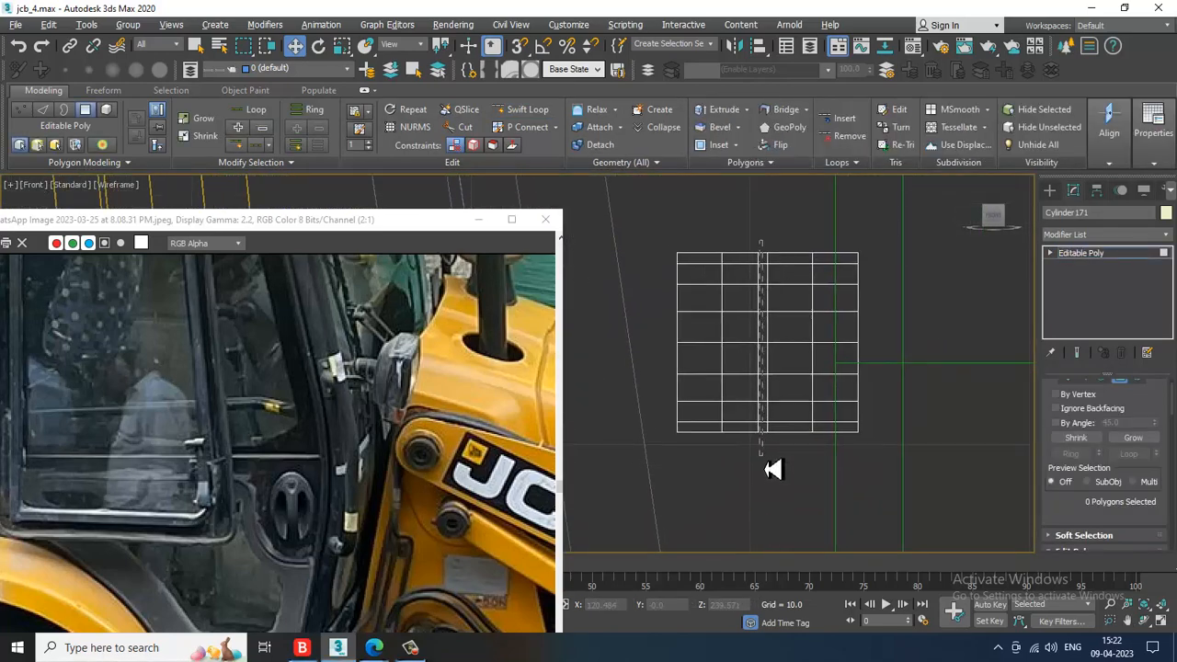
drag(763, 456, 763, 456)
Extrude the cylinder's selected polygon ring slightly outward to form a thin raised collar.
key(alt+w)
middle_click(858, 479)
key(alt+w)
alt+middle_drag(906, 407, 820, 462)
middle_drag(806, 413, 866, 443)
scroll(1118, 513, down, 2)
click(1096, 493)
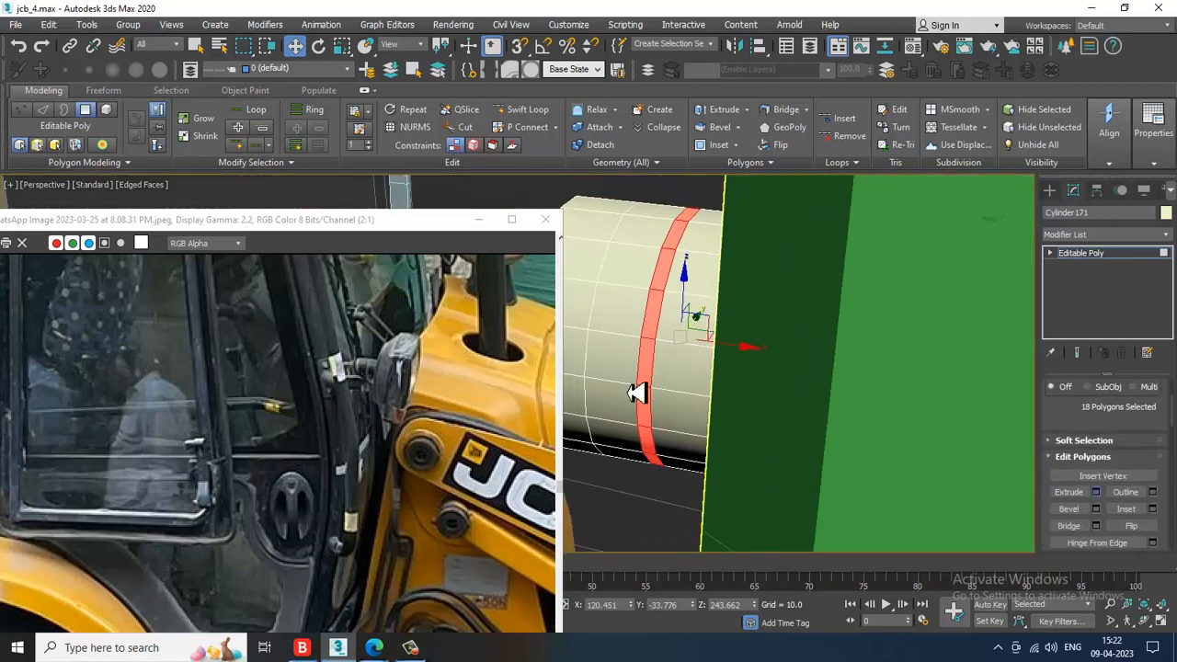
click(567, 402)
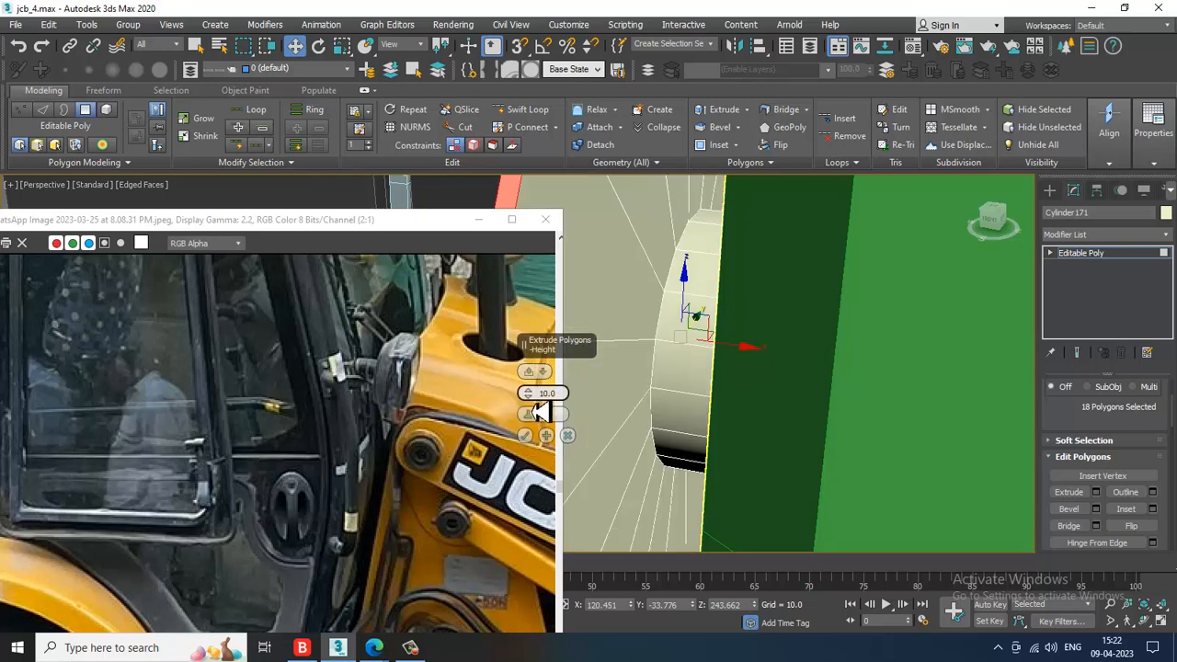
drag(538, 405, 566, 467)
click(525, 437)
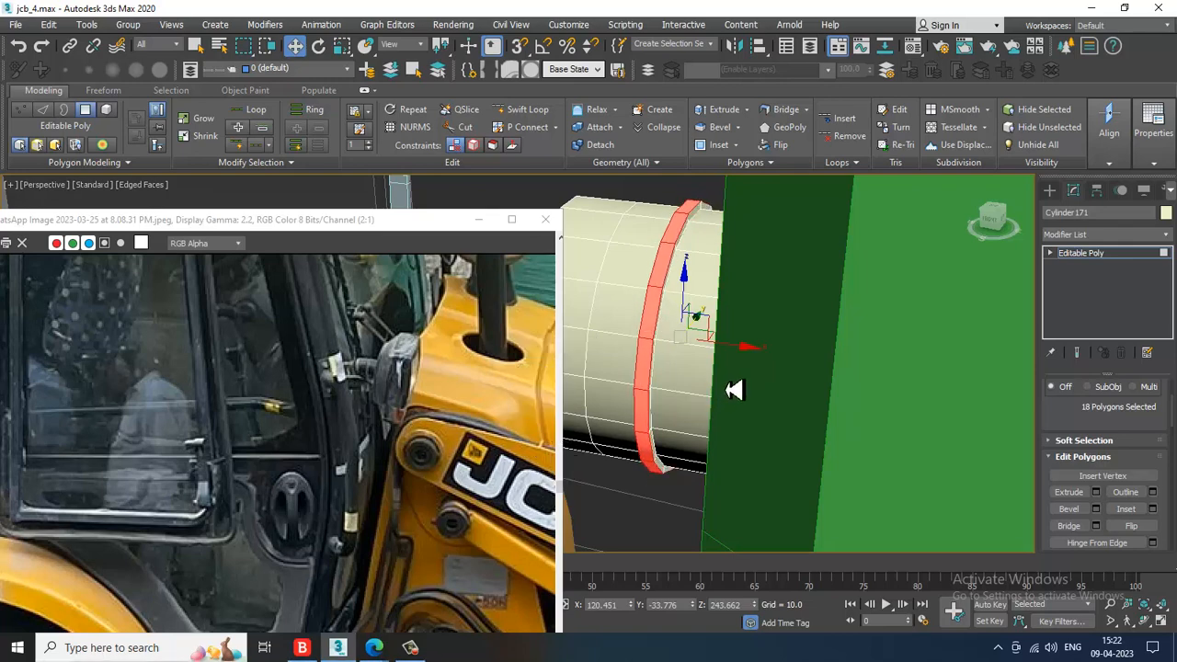
Bevel the cylinder's free end cap outward with height about 1.85 and outline -1.0 to taper it.
alt+middle_drag(736, 389, 723, 344)
click(673, 310)
mouse_move(810, 357)
alt+middle_down()
mouse_move(776, 361)
mouse_move(823, 373)
alt+middle_up()
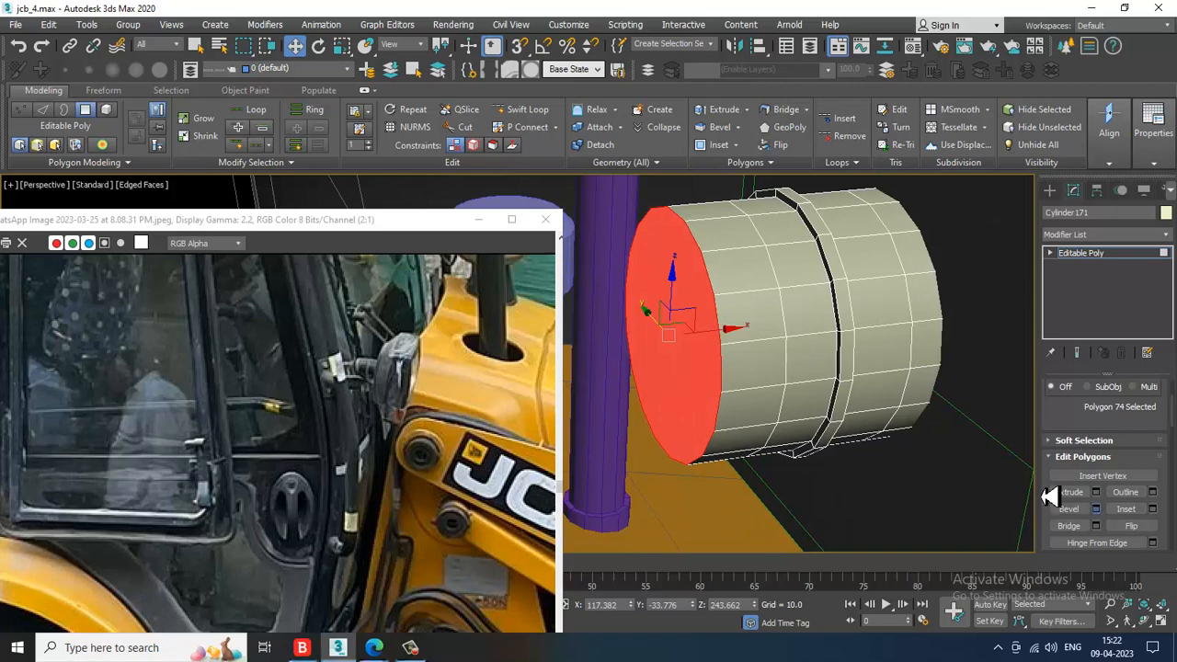
click(1096, 509)
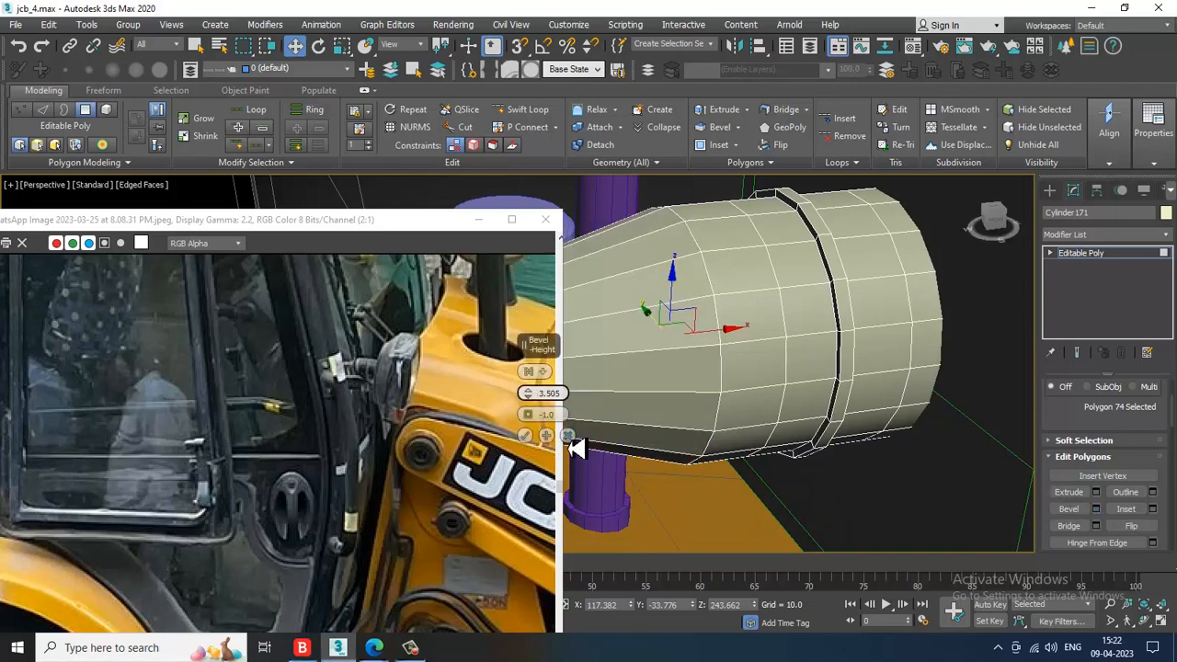
drag(574, 448, 596, 460)
click(527, 439)
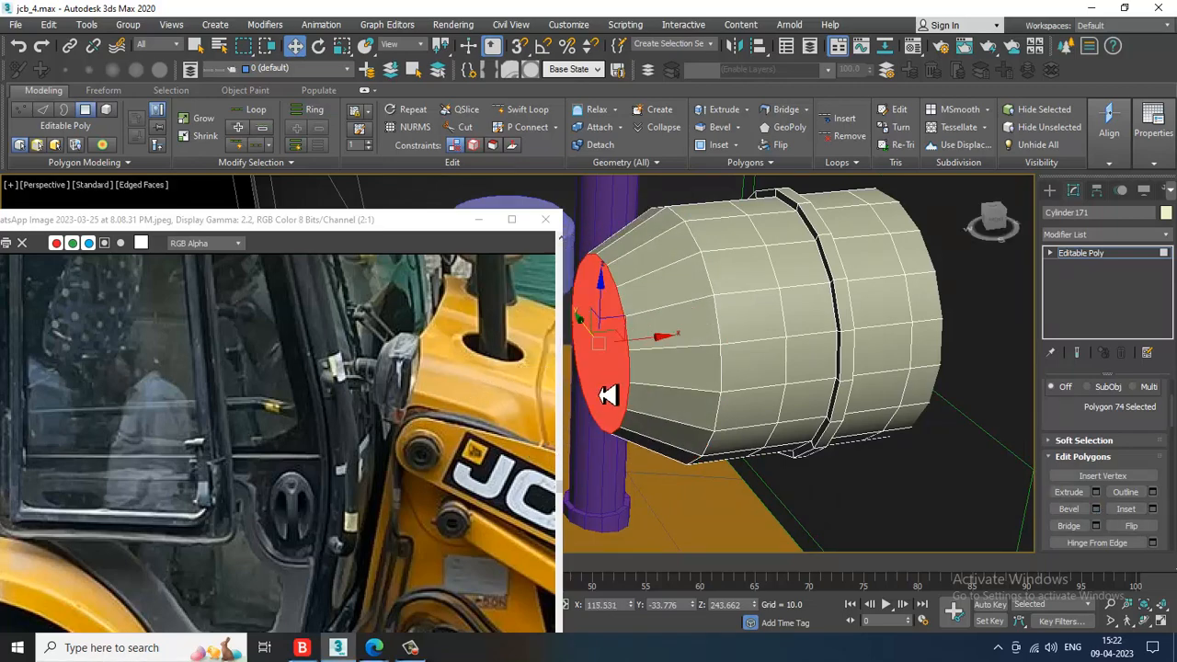
Finish polygon editing, select the green housing together with the cylinder, and nudge both slightly toward the cab along X.
scroll(607, 394, down, 4)
alt+middle_drag(607, 394, 703, 384)
scroll(728, 411, down, 4)
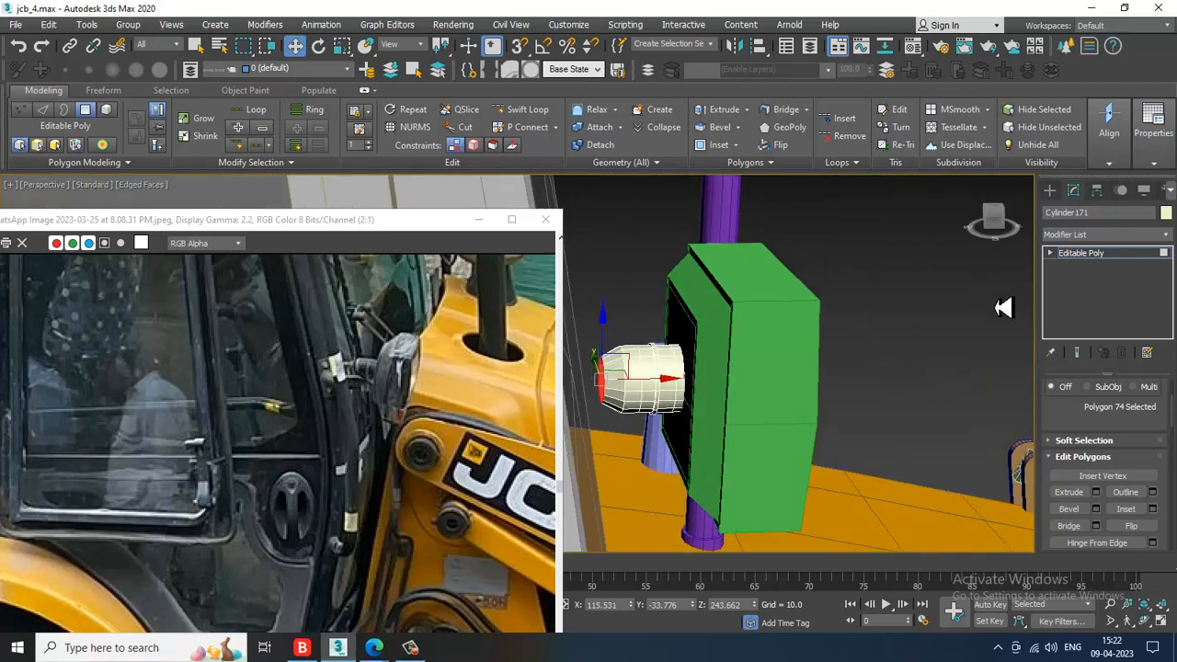
click(1109, 257)
mouse_move(878, 342)
alt+middle_down()
mouse_move(788, 375)
mouse_move(827, 347)
mouse_move(862, 356)
alt+middle_up()
ctrl+click(763, 376)
scroll(834, 352, down, 3)
scroll(827, 348, down, 3)
drag(888, 355, 870, 344)
Rotate the housing and cylinder together in the Front view to tilt them slightly.
key(alt+w)
right_click(877, 255)
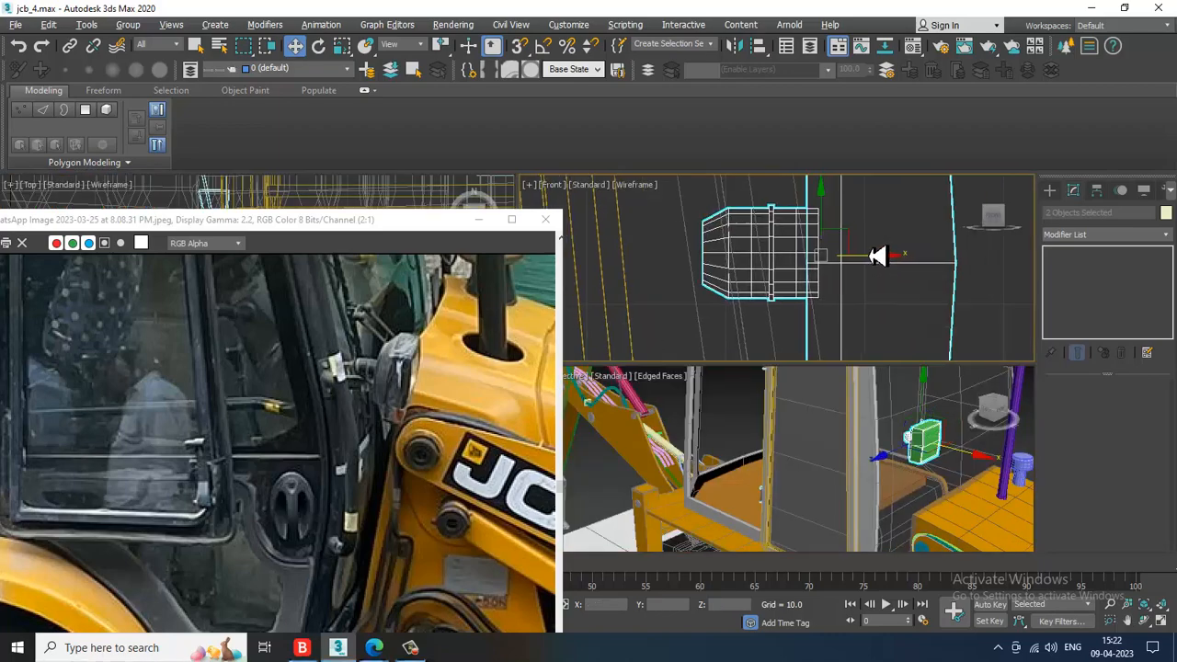
key(alt+w)
scroll(721, 267, down, 5)
middle_drag(722, 268, 852, 269)
key(e)
drag(867, 263, 917, 291)
key(w)
key(alt+w)
right_click(890, 471)
key(alt+w)
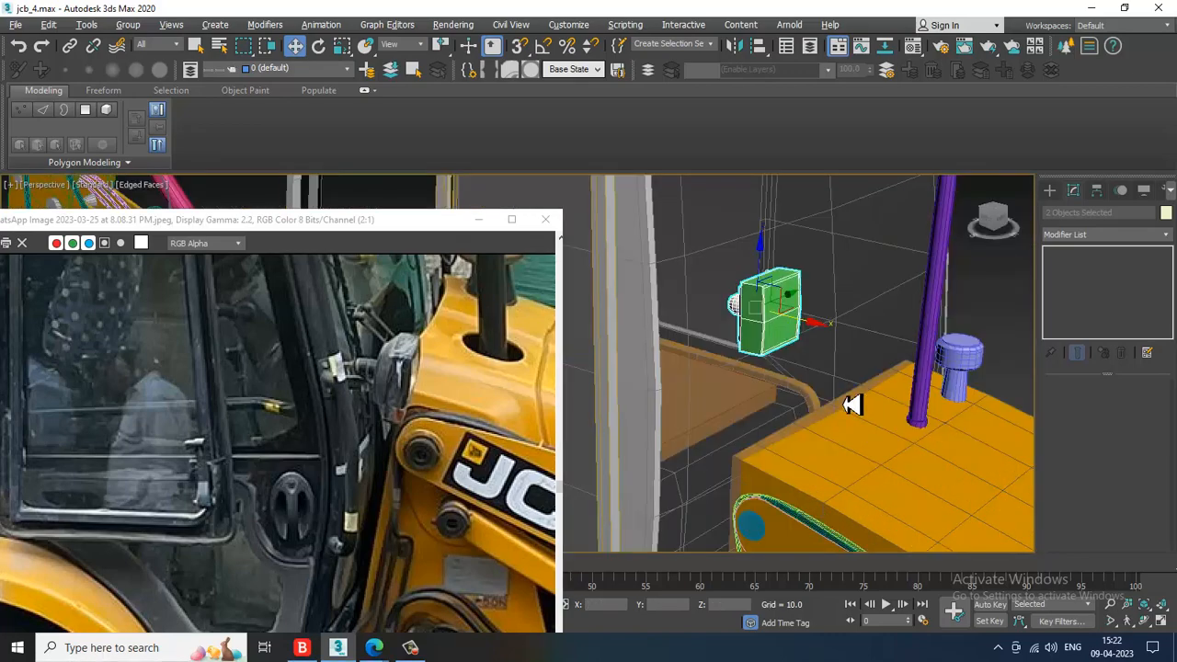
Move the housing and cylinder along Y and lower them about 44 units to the cab's front corner beside the hood.
alt+middle_drag(853, 405, 823, 307)
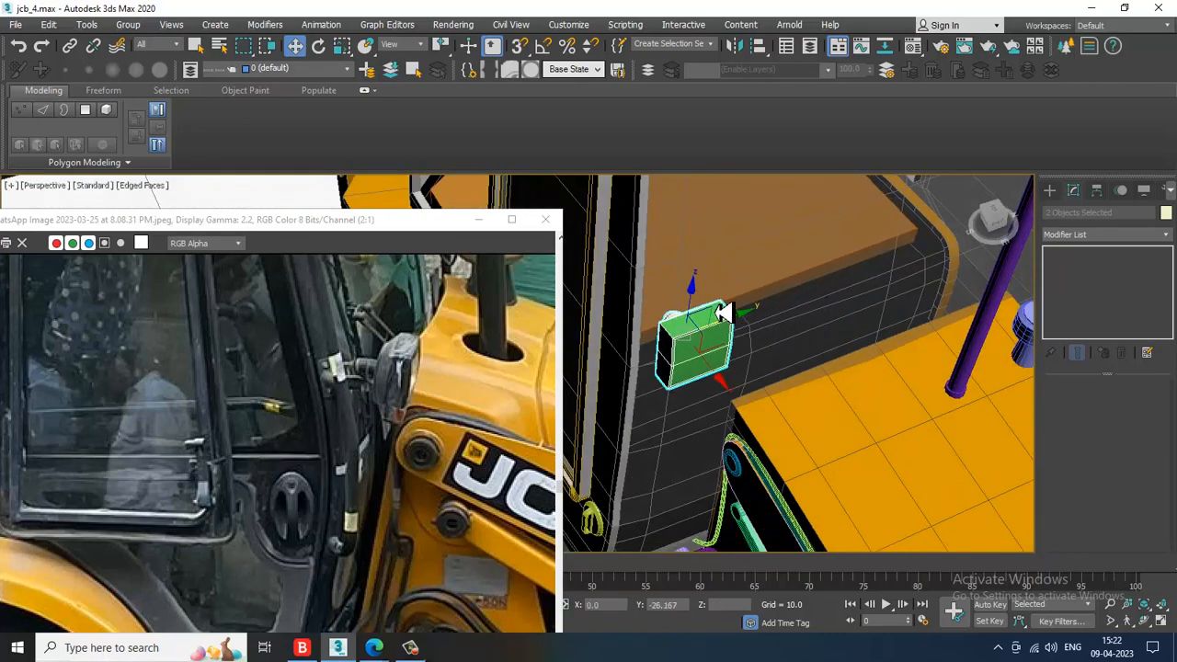
mouse_move(717, 314)
alt+middle_down()
mouse_move(757, 267)
mouse_move(709, 304)
mouse_move(720, 301)
mouse_move(715, 321)
mouse_move(728, 329)
alt+middle_up()
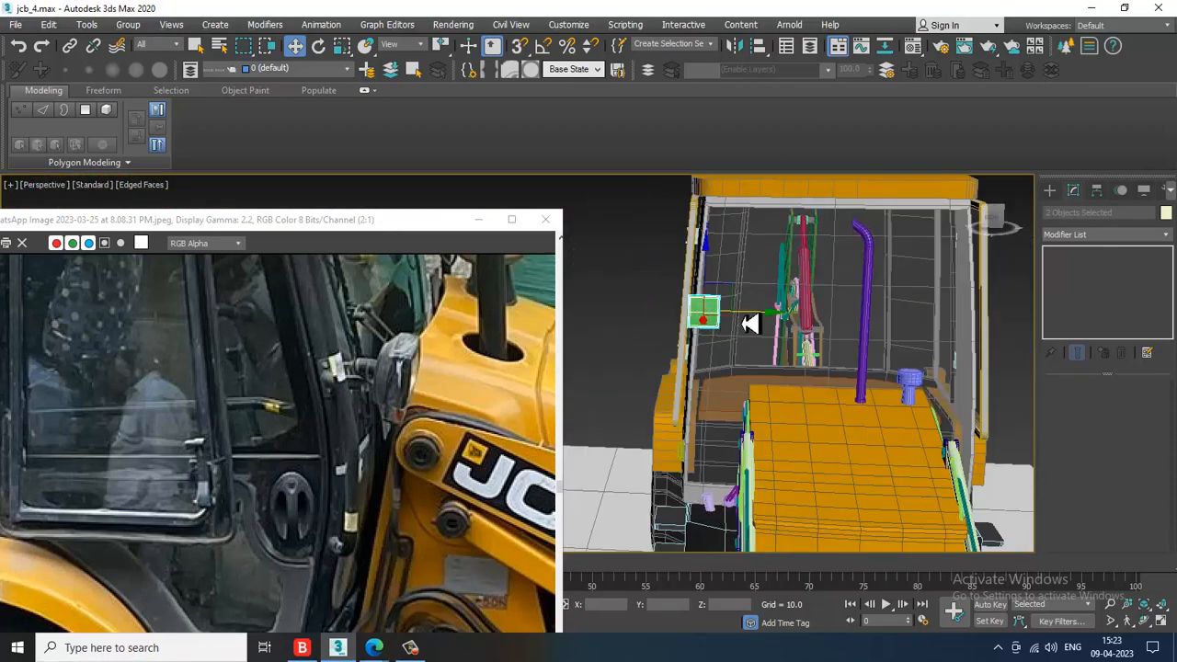
drag(709, 276, 741, 331)
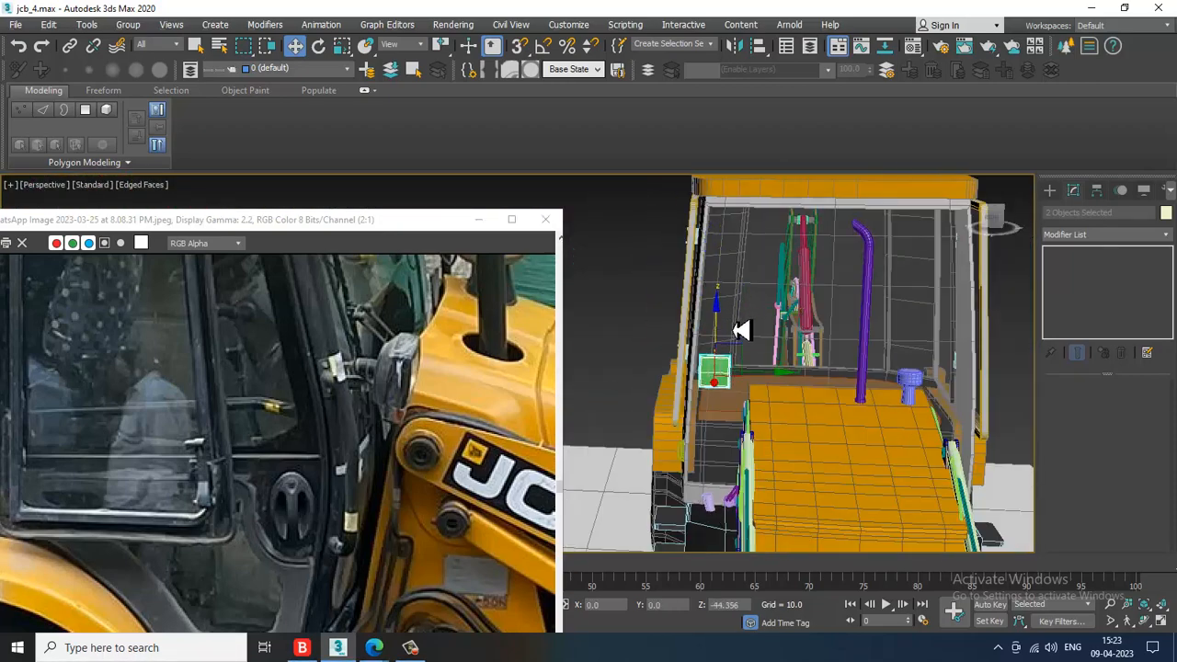
alt+middle_drag(743, 322, 720, 364)
drag(736, 333, 729, 341)
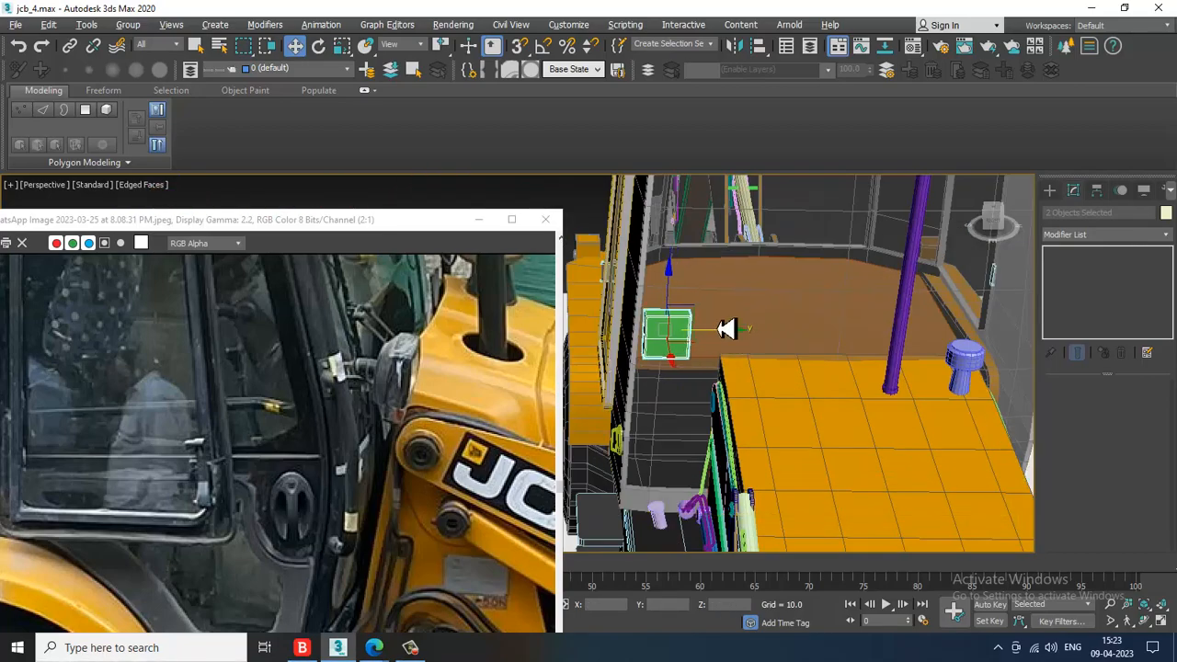
Select the cab body and add vertical edge loops beside its front corner pillars with Swift Loop.
alt+middle_drag(727, 329, 780, 334)
scroll(740, 331, down, 3)
middle_drag(724, 265, 714, 334)
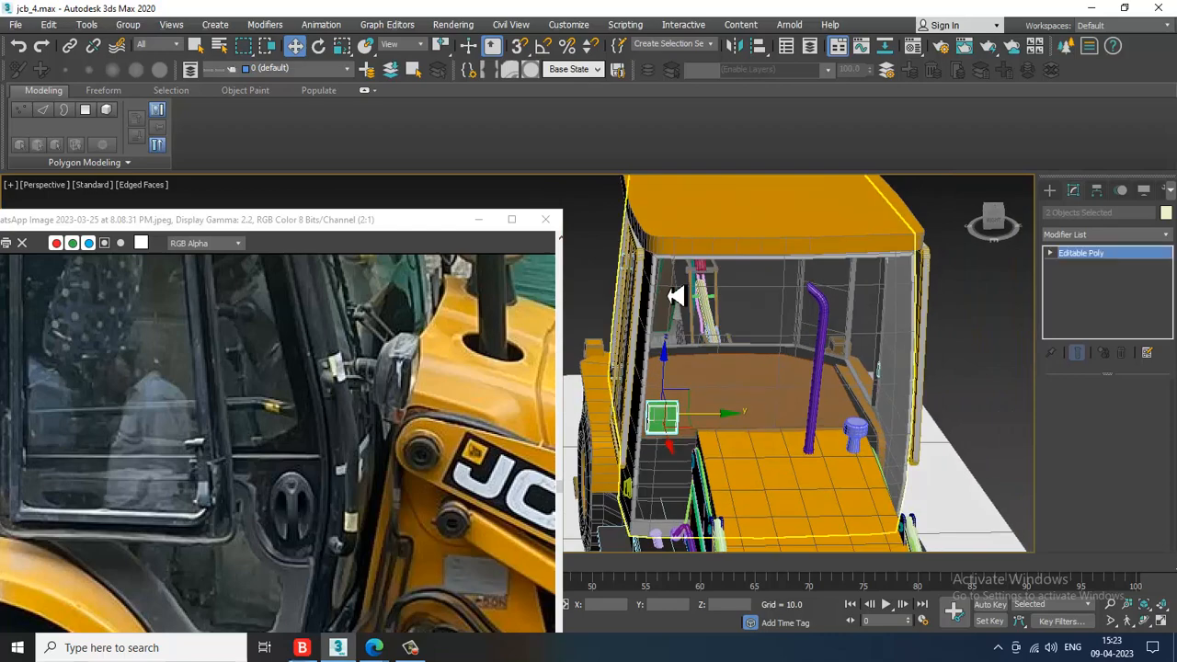
click(676, 295)
scroll(705, 327, up, 5)
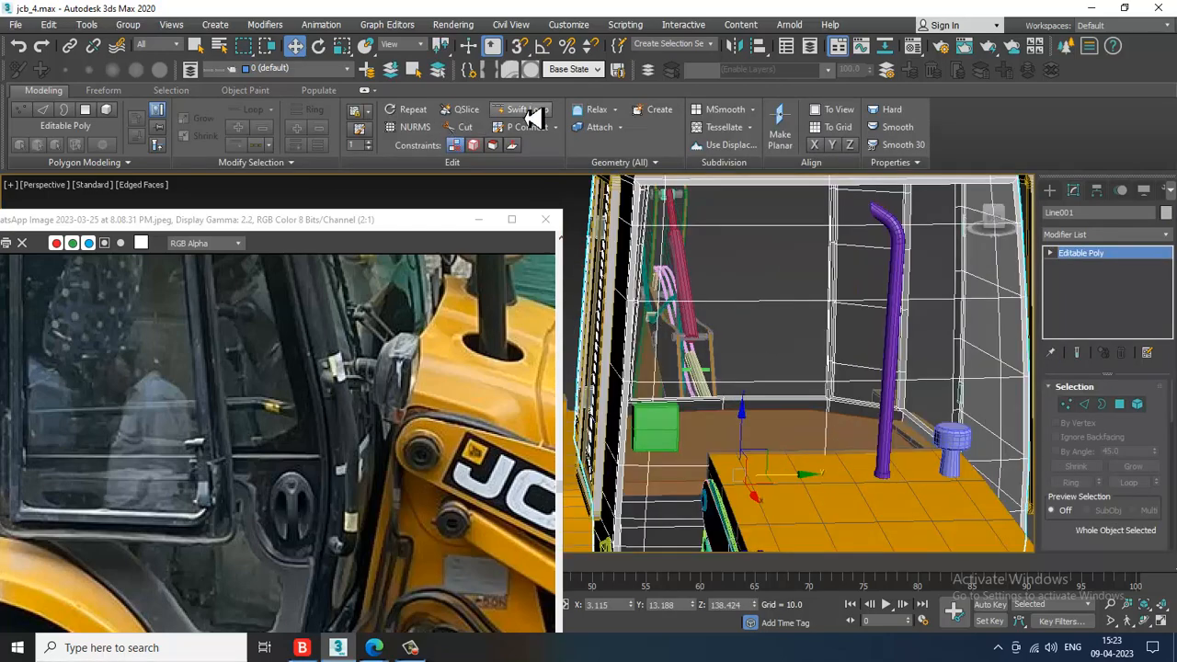
click(528, 114)
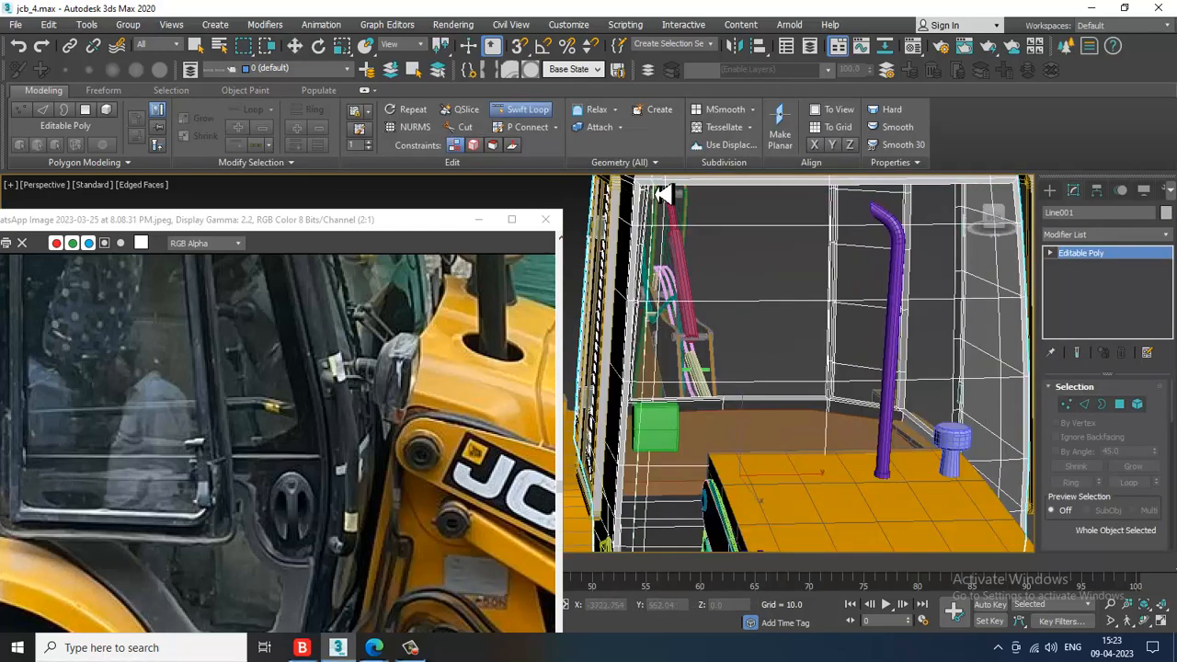
alt+middle_drag(936, 246, 947, 259)
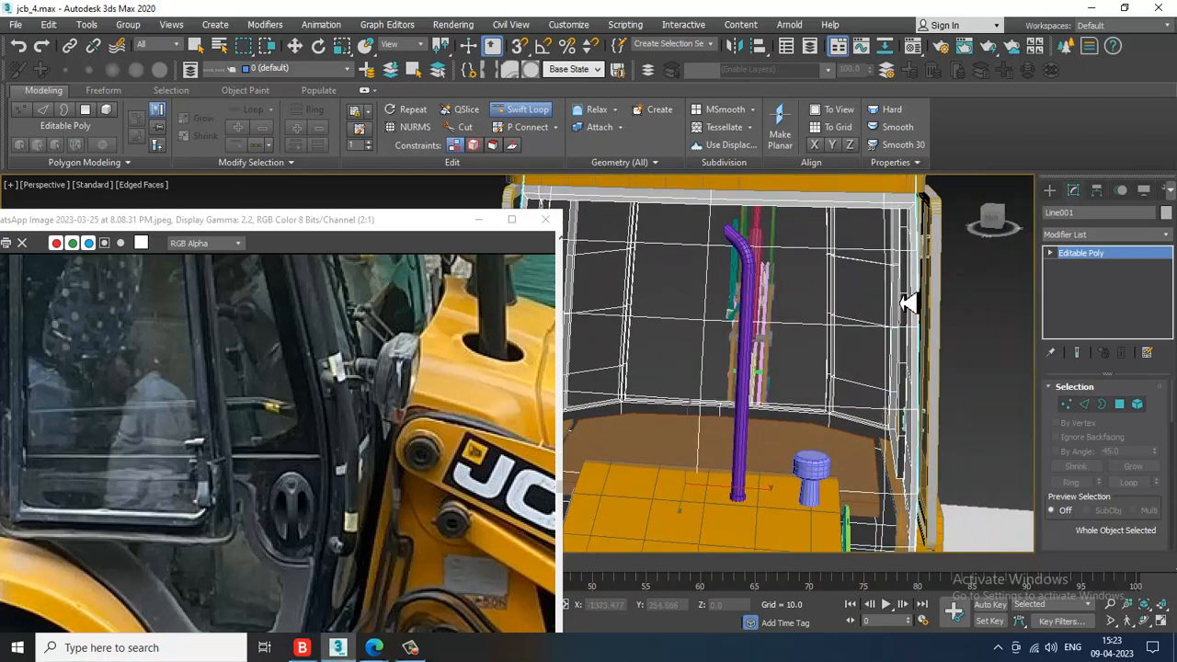
alt+middle_drag(907, 303, 762, 337)
Select the narrow vertical strip of polygons running down the cab's front corner pillar beside the green housing.
key(4)
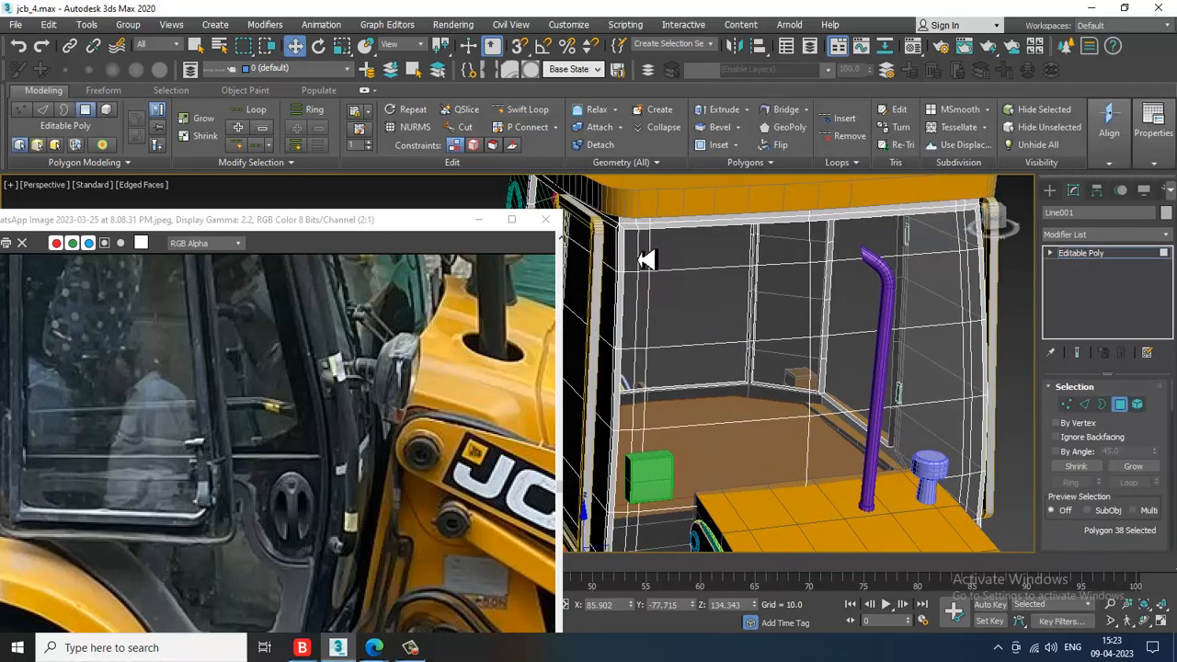
click(636, 257)
ctrl+click(631, 314)
ctrl+click(628, 383)
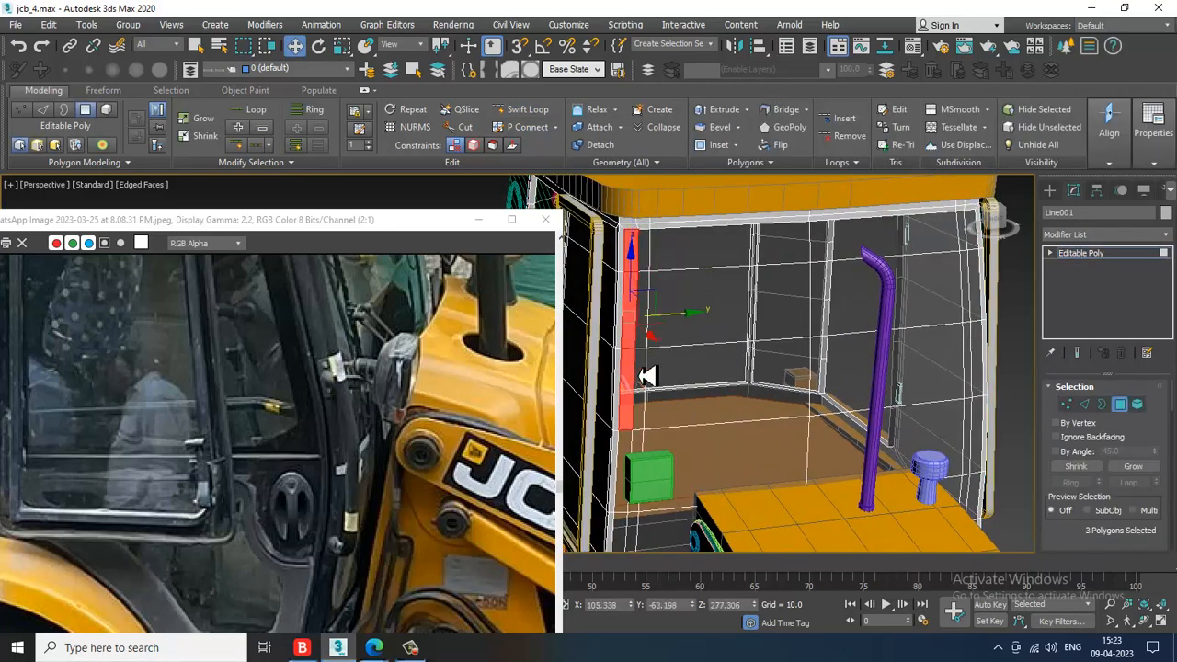
middle_drag(640, 463, 669, 350)
ctrl+click(652, 348)
ctrl+click(652, 432)
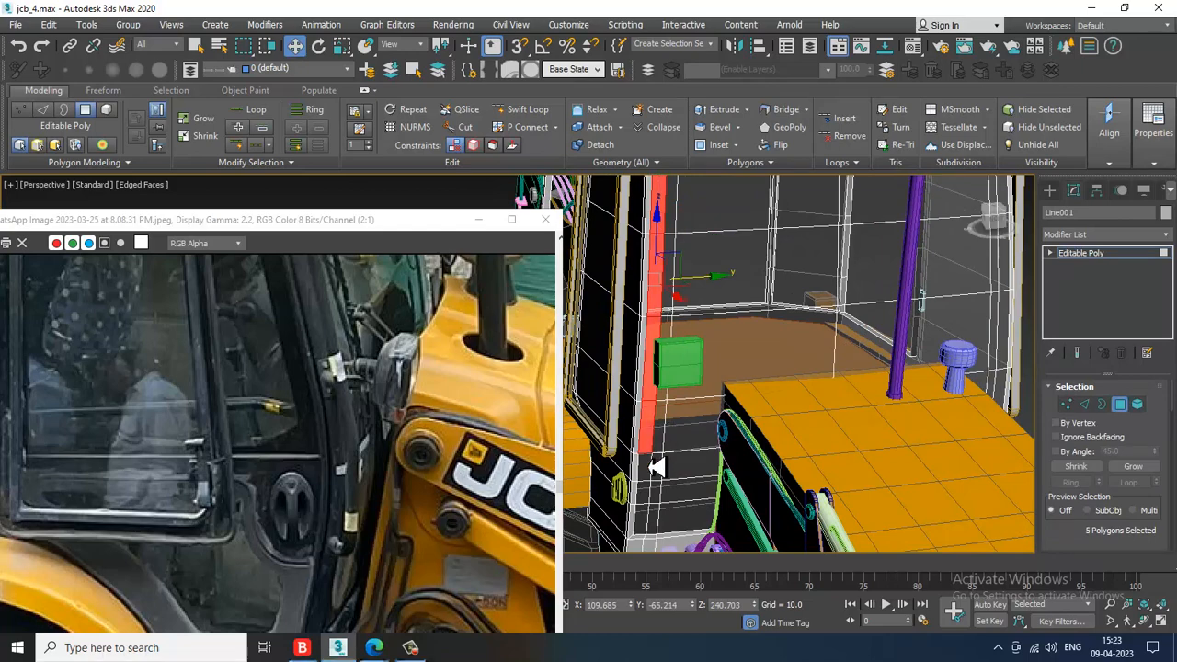
ctrl+click(649, 467)
ctrl+click(645, 496)
ctrl+click(649, 525)
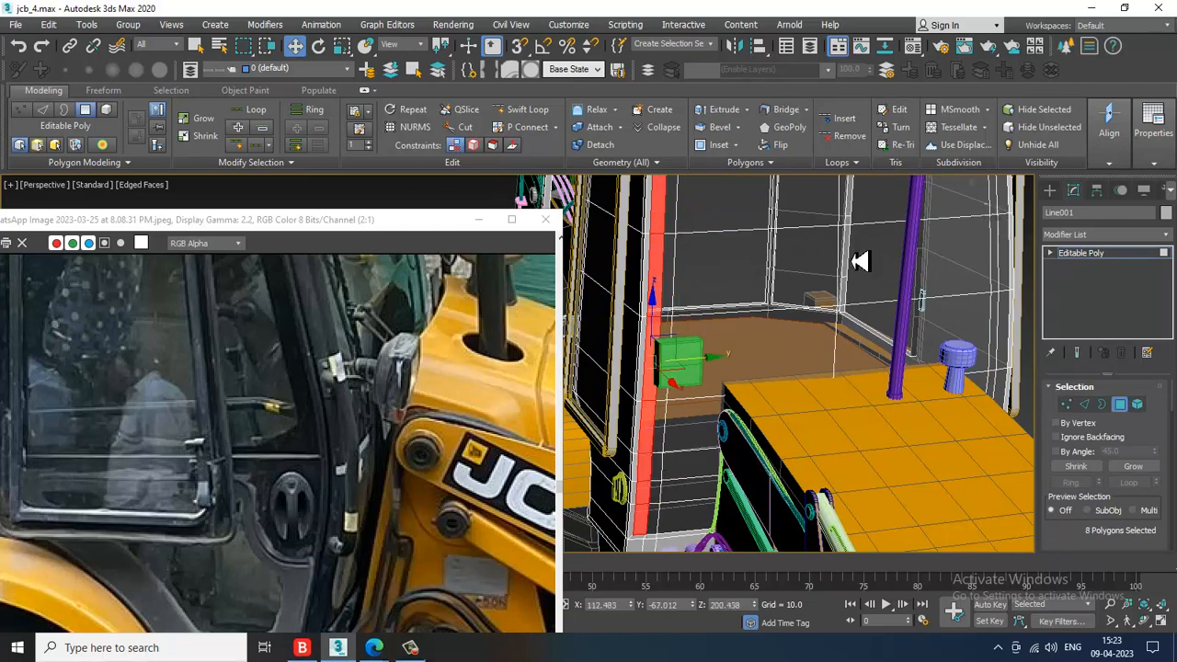
Add the matching vertical strip of polygons on the cab's opposite front pillar to the selection.
middle_drag(894, 246, 812, 281)
middle_drag(933, 241, 849, 269)
ctrl+click(835, 222)
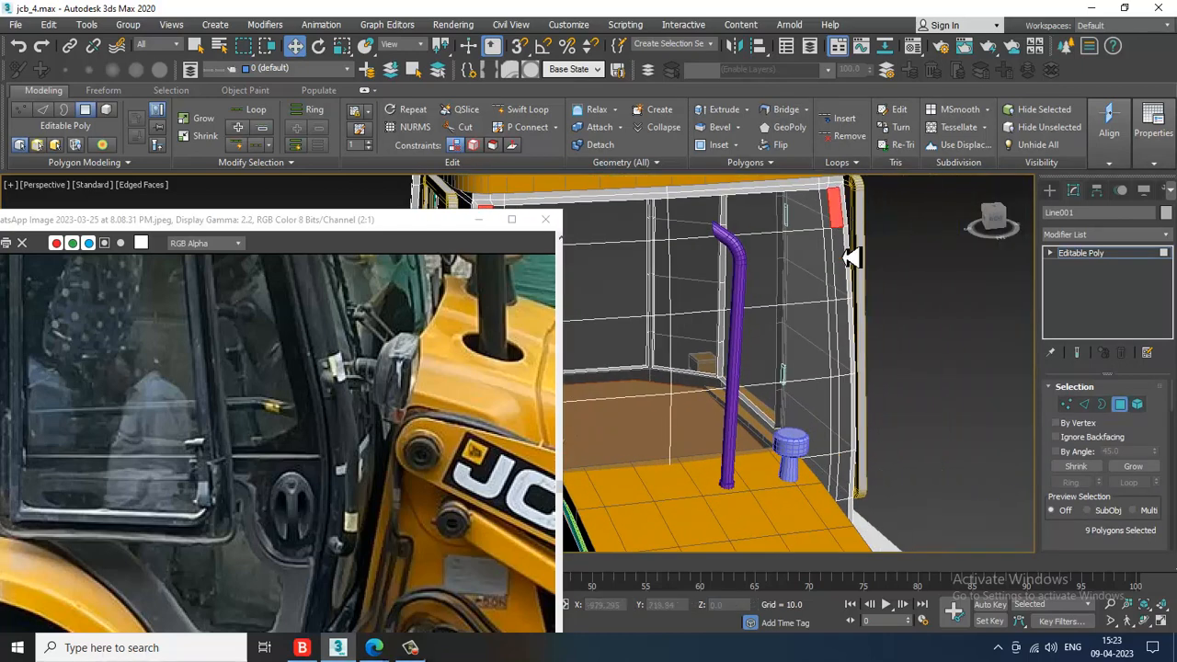
ctrl+click(855, 440)
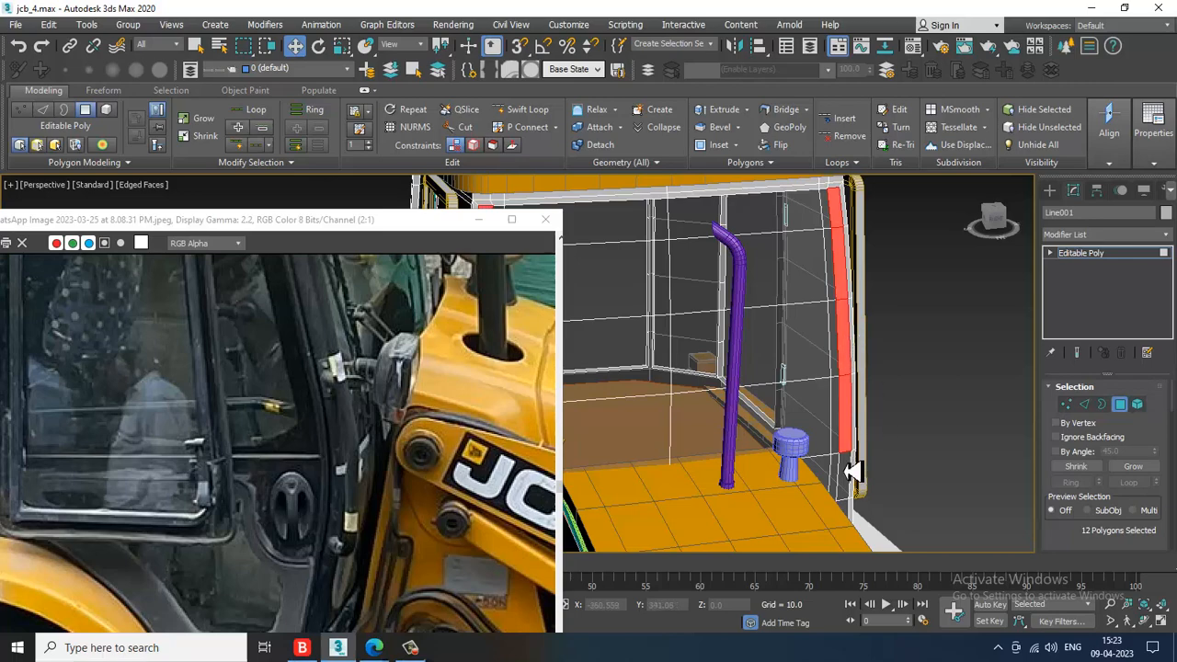
alt+middle_drag(906, 443, 853, 370)
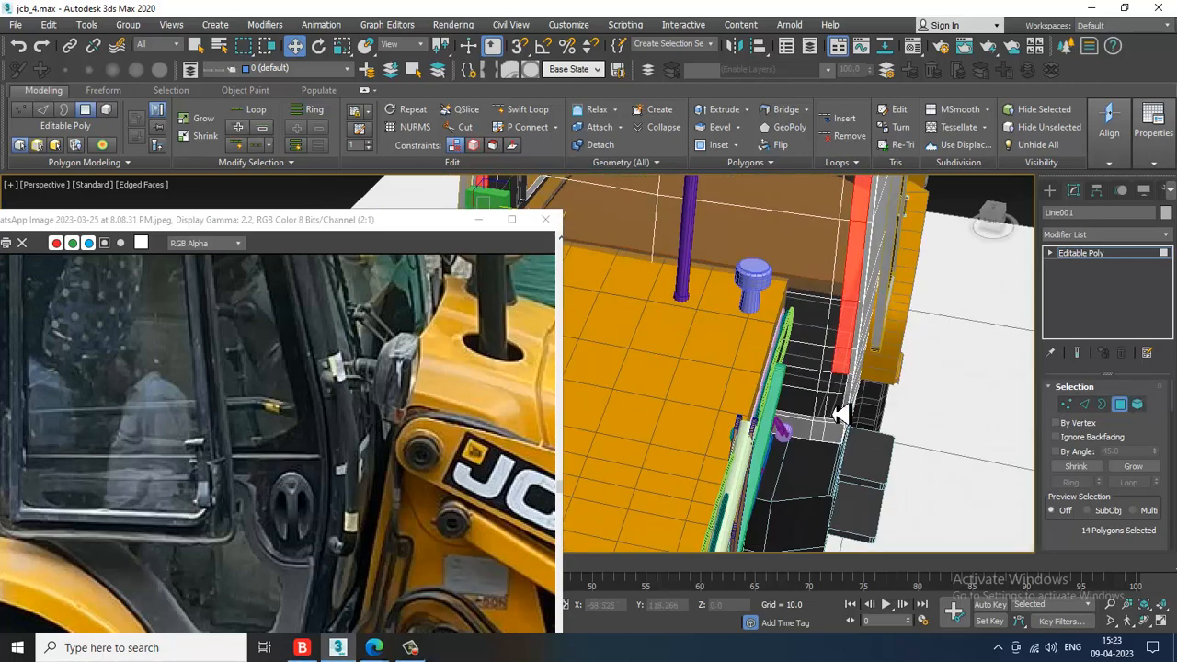
ctrl+click(839, 414)
alt+middle_drag(839, 414, 807, 398)
ctrl+click(845, 385)
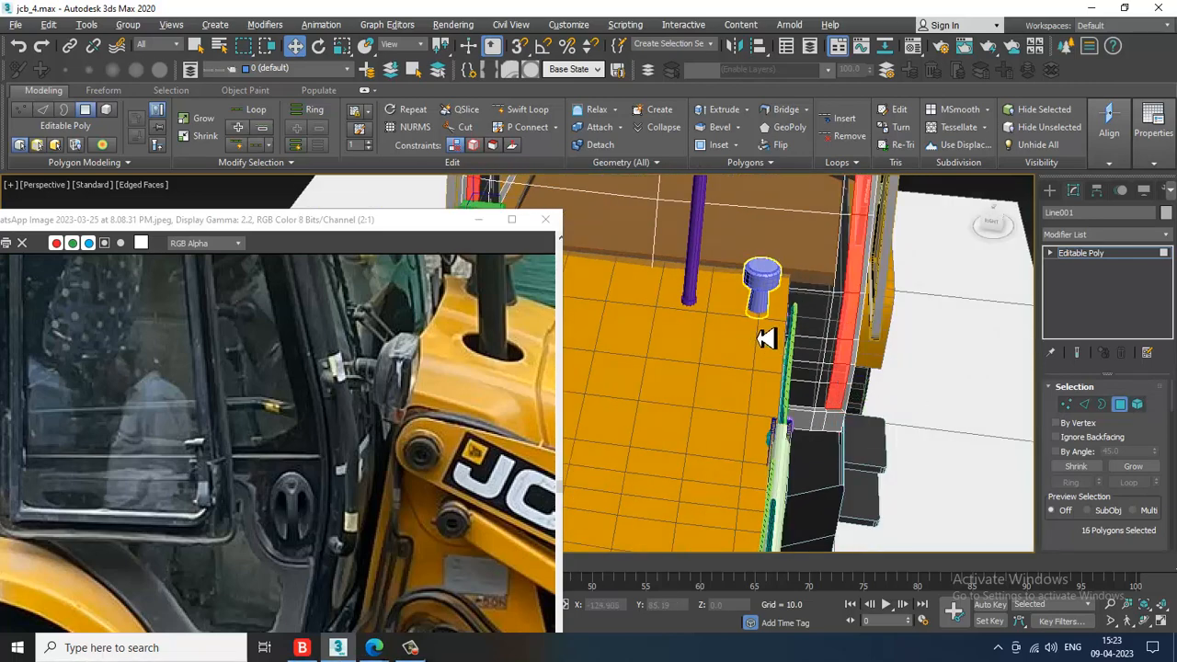
alt+middle_drag(767, 336, 801, 312)
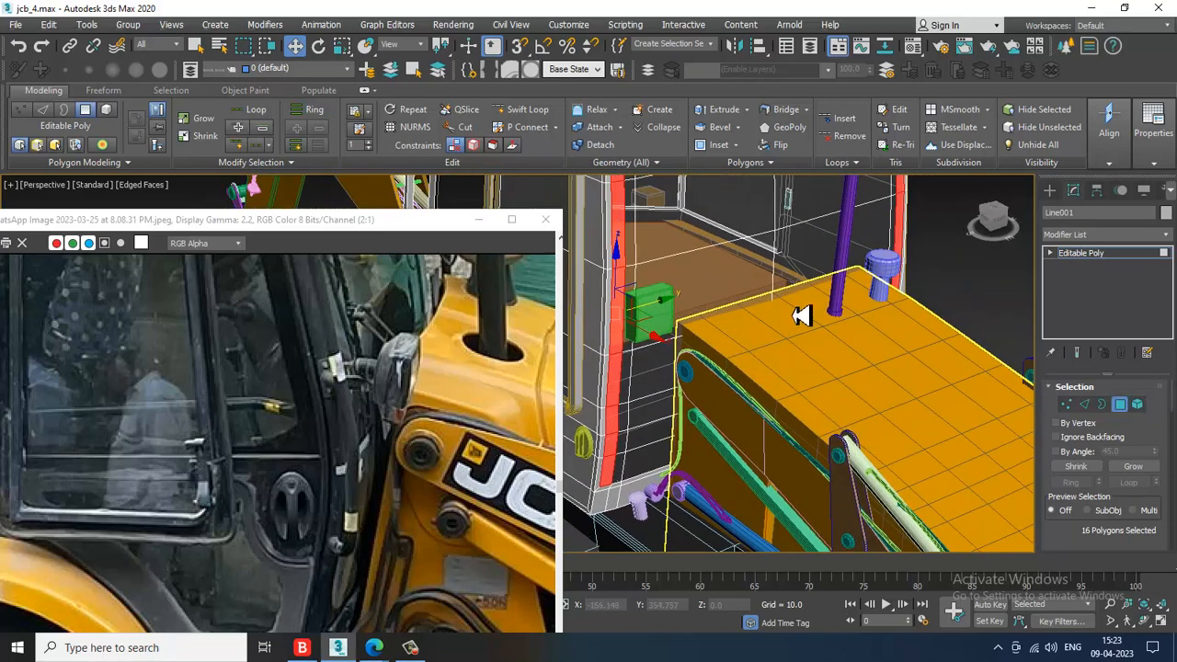
Change the 20 - Default material to VRayMtl, assign it to the selected pillar polygons, and finish polygon editing.
key(m)
click(337, 291)
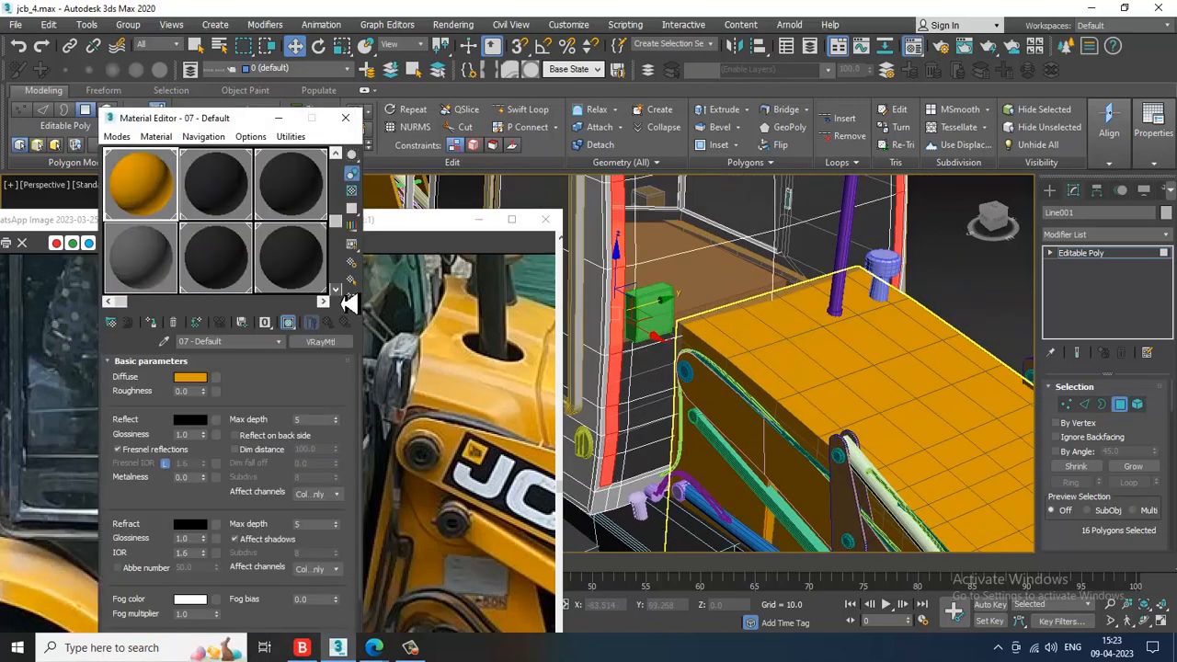
click(337, 291)
click(247, 266)
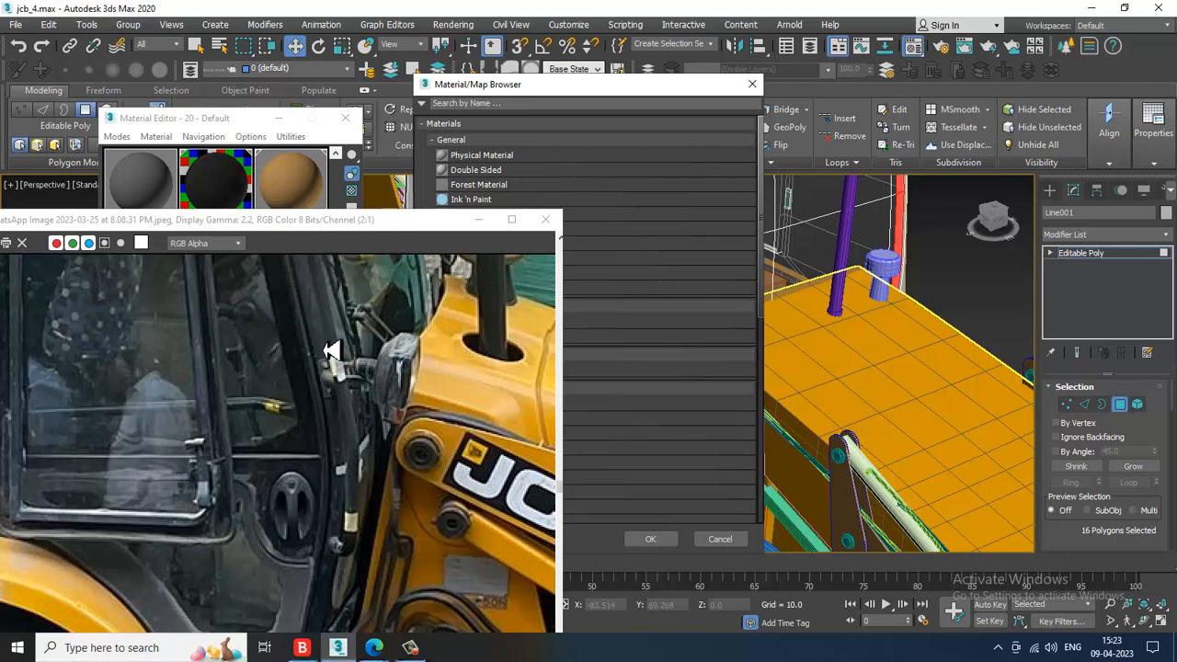
click(526, 93)
scroll(488, 498, down, 3)
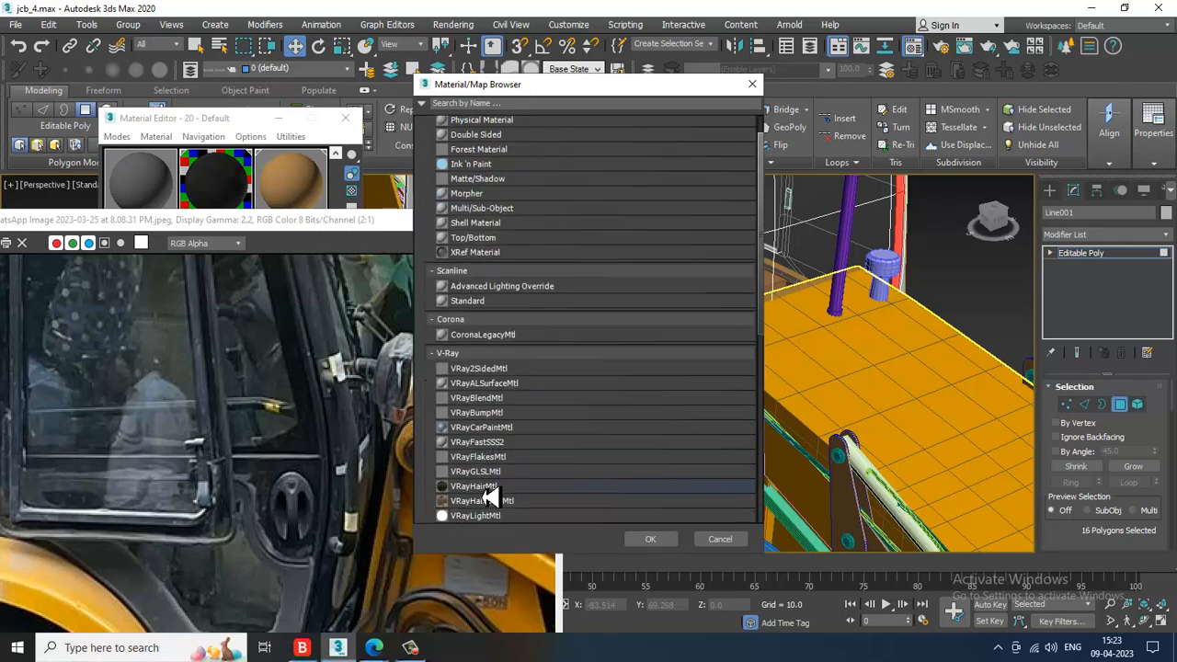
double_click(487, 475)
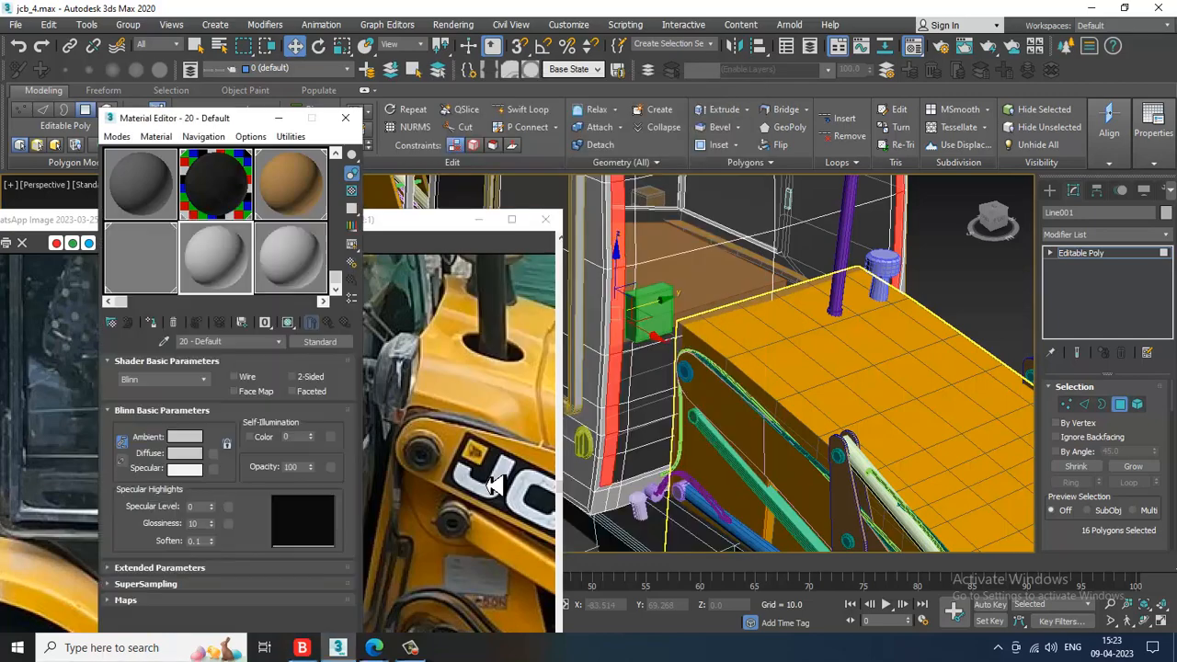
click(155, 324)
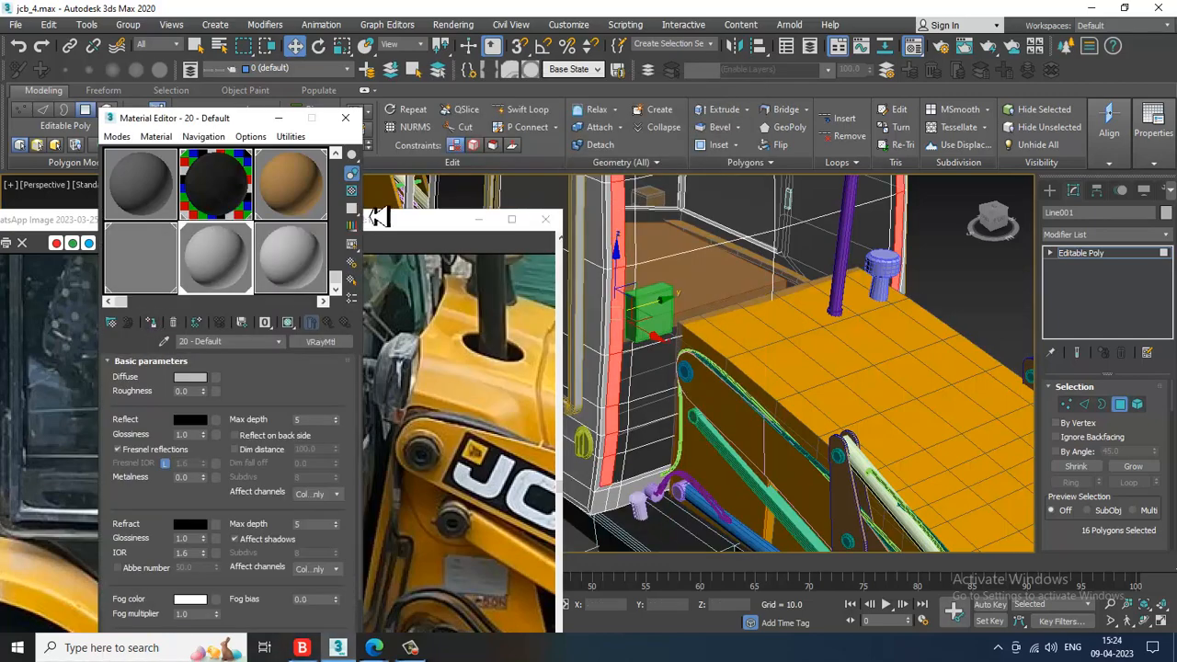
click(279, 118)
click(954, 295)
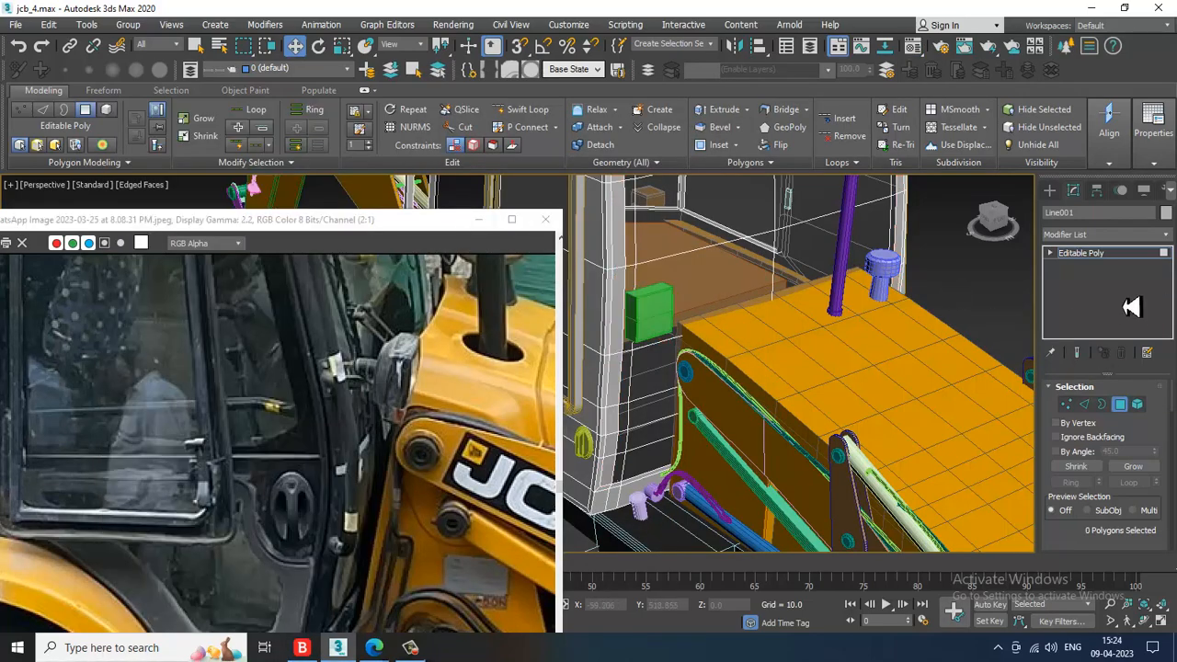
click(1113, 259)
Select the green housing with its cylinder and clone both as one copy across to the opposite front pillar along Y.
scroll(754, 337, down, 3)
alt+middle_drag(754, 337, 723, 384)
scroll(723, 383, up, 3)
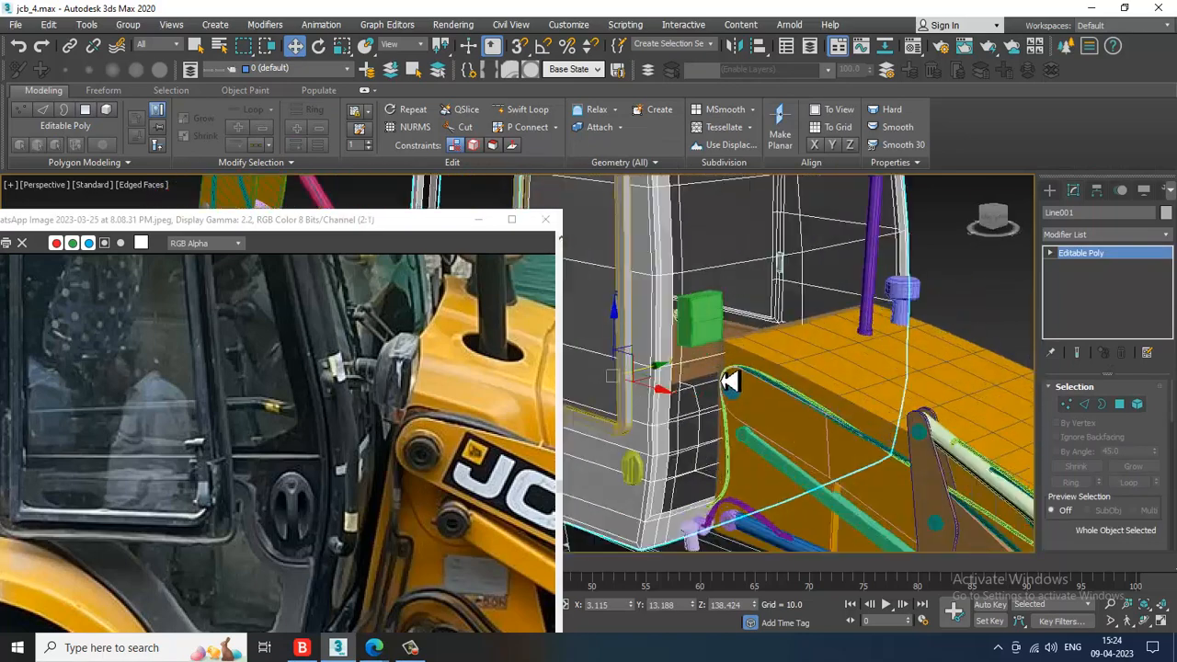
scroll(685, 316, up, 3)
click(672, 315)
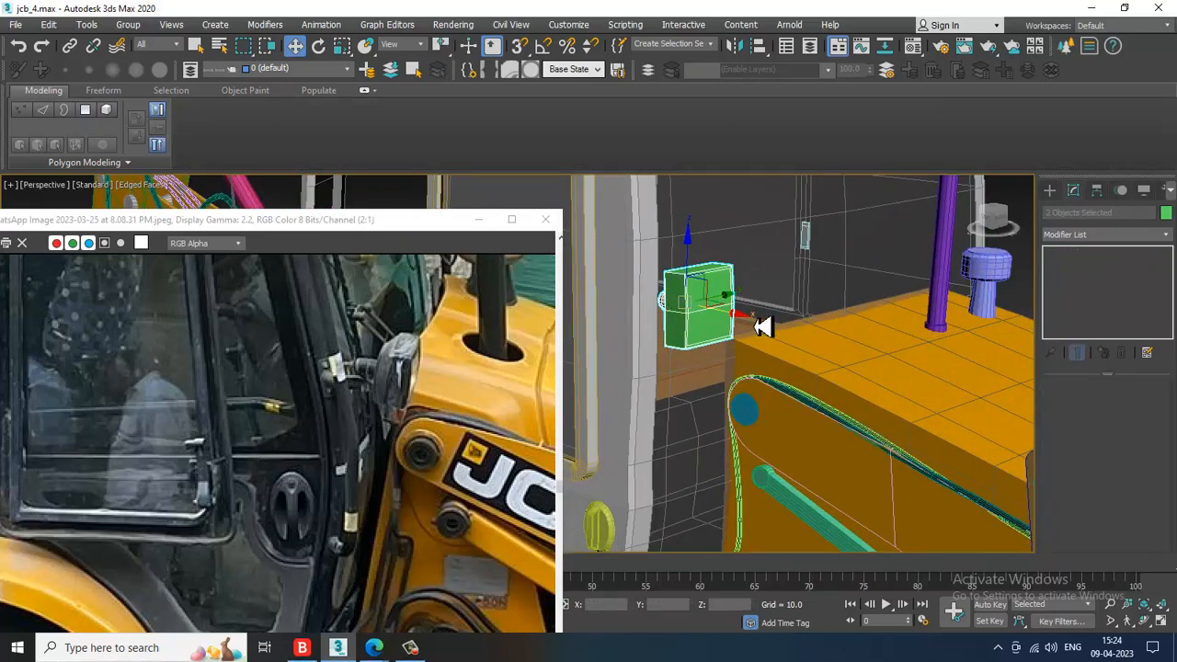
alt+middle_drag(759, 325, 604, 325)
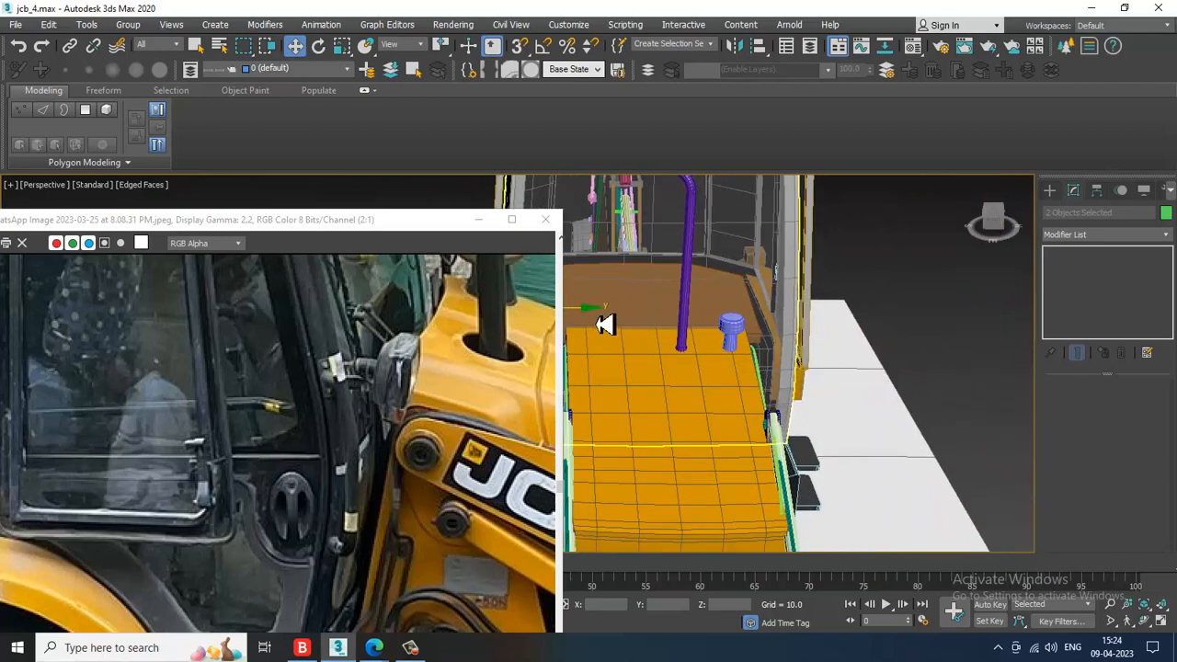
shift+drag(857, 345, 858, 345)
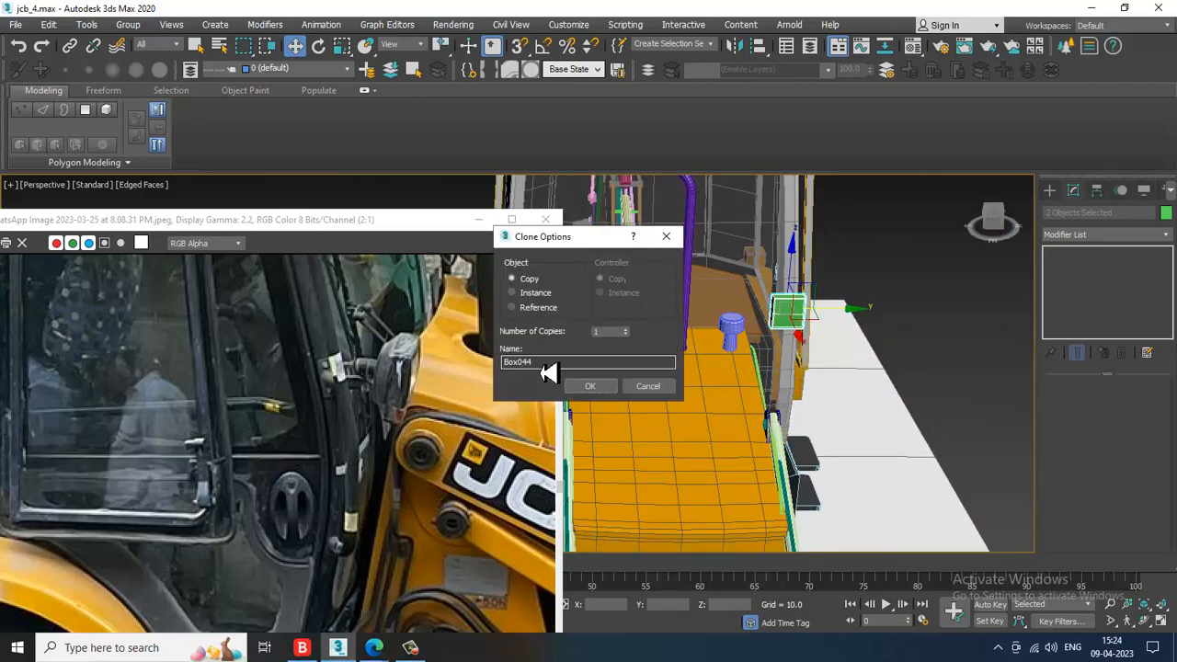
click(592, 390)
Nudge the copied housing and cylinder slightly along X to seat them against the opposite cab pillar.
mouse_move(864, 365)
alt+middle_down()
mouse_move(788, 397)
mouse_move(836, 335)
mouse_move(793, 367)
mouse_move(821, 387)
mouse_move(846, 342)
mouse_move(780, 358)
mouse_move(856, 331)
mouse_move(875, 362)
mouse_move(835, 322)
mouse_move(897, 283)
alt+middle_up()
scroll(836, 336, up, 4)
scroll(780, 358, down, 4)
scroll(835, 322, up, 5)
alt+middle_drag(897, 283, 814, 304)
scroll(813, 276, up, 3)
scroll(814, 304, up, 3)
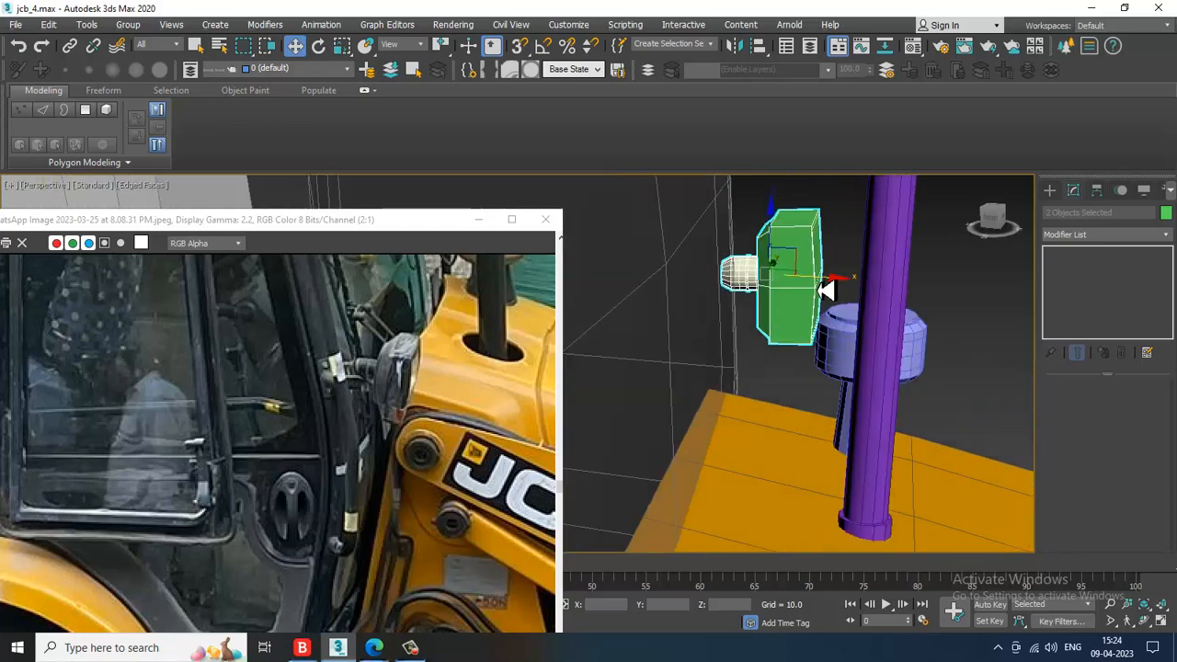
drag(827, 288, 823, 291)
scroll(831, 303, down, 4)
alt+middle_drag(831, 303, 781, 340)
scroll(880, 289, down, 3)
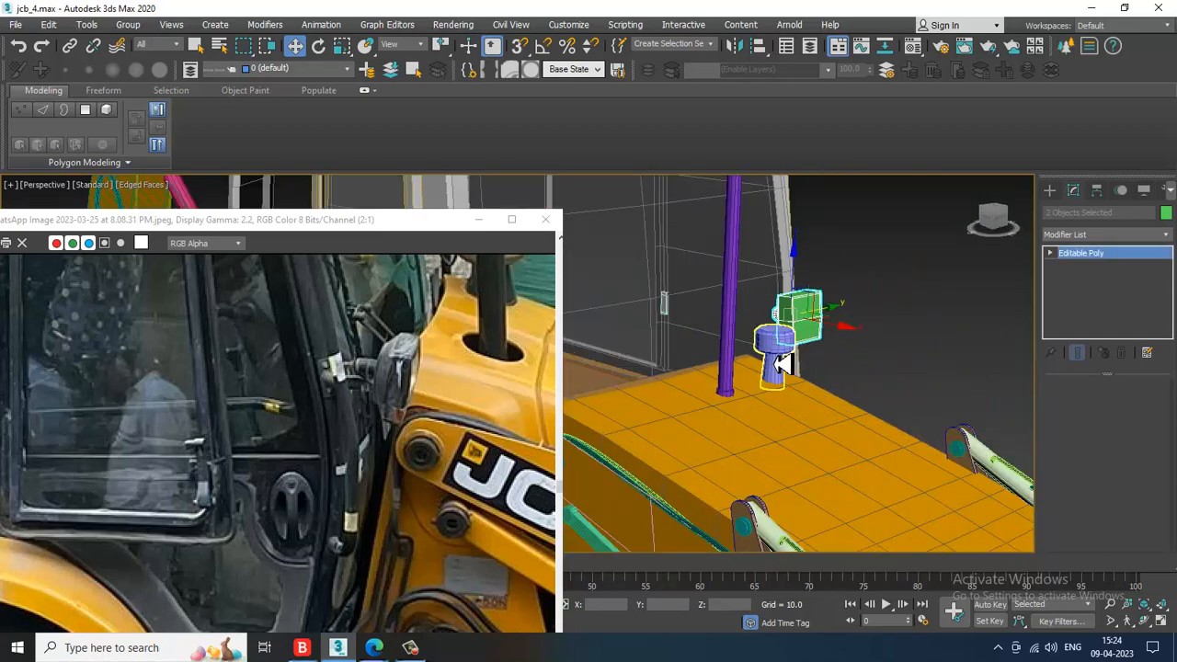
Scale up the blue capped cylinder beside the exhaust pipe on the hood slightly, then deselect it.
click(781, 364)
key(r)
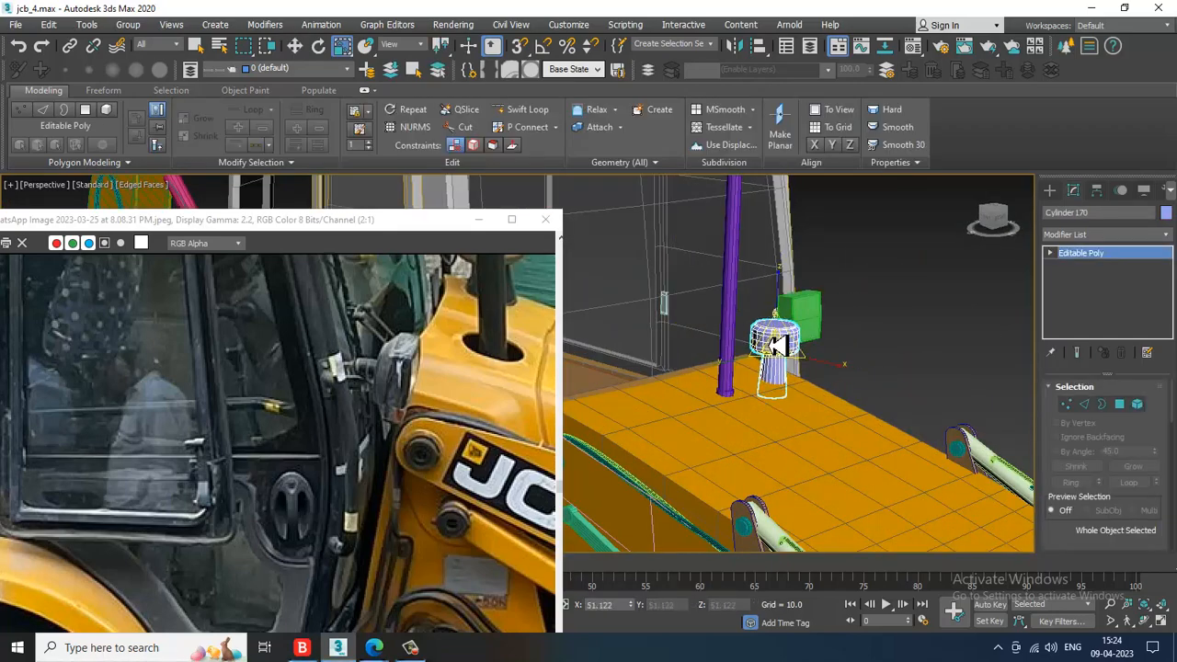
scroll(789, 341, down, 6)
alt+middle_drag(788, 340, 839, 366)
click(868, 300)
Examine the cab's front pillar, roof edge and hood area in the reference photo and compare them with the model.
scroll(867, 302, up, 3)
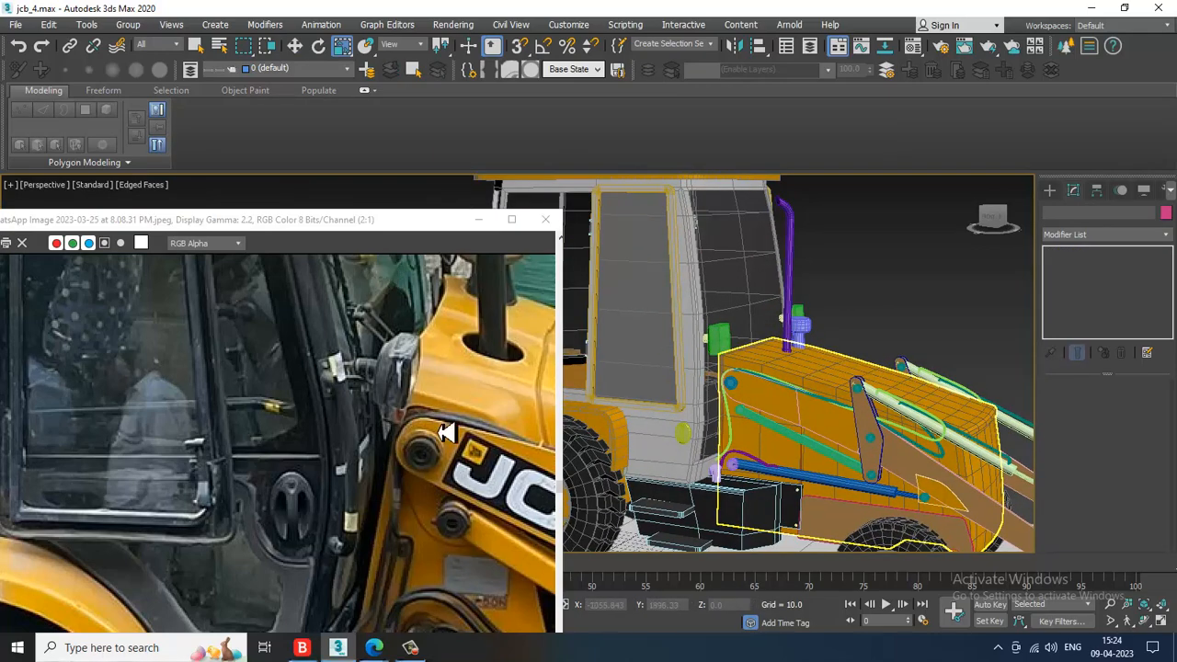
scroll(445, 433, down, 3)
scroll(380, 482, up, 1)
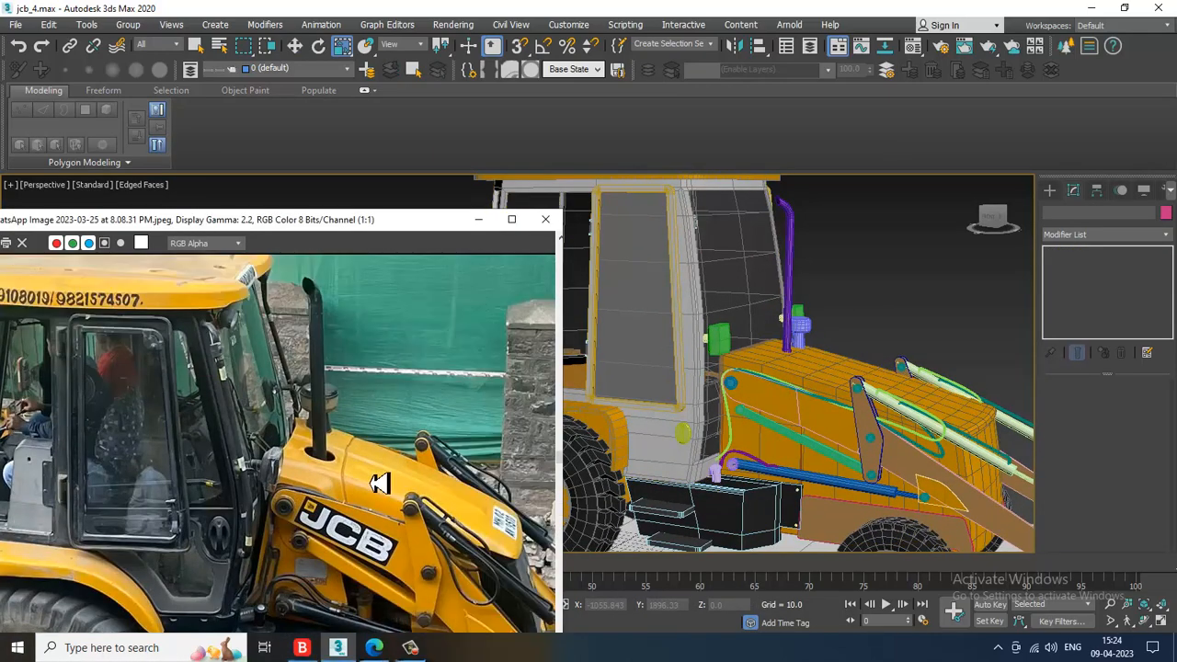
scroll(380, 483, up, 1)
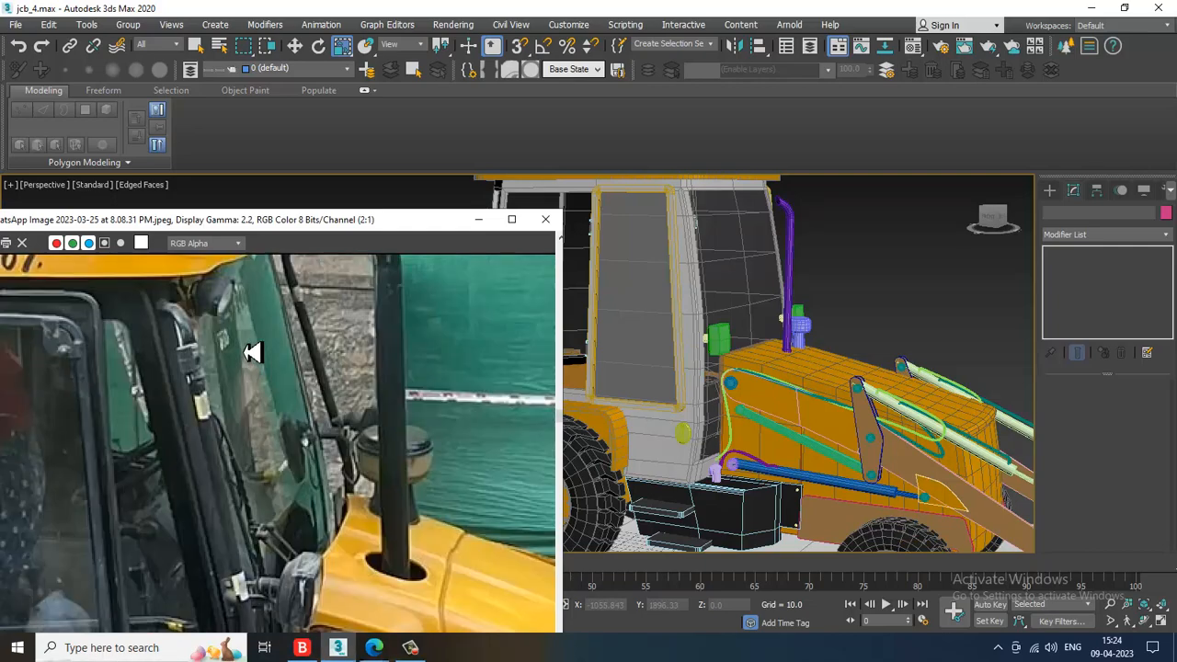
scroll(851, 308, up, 2)
alt+middle_drag(802, 320, 793, 320)
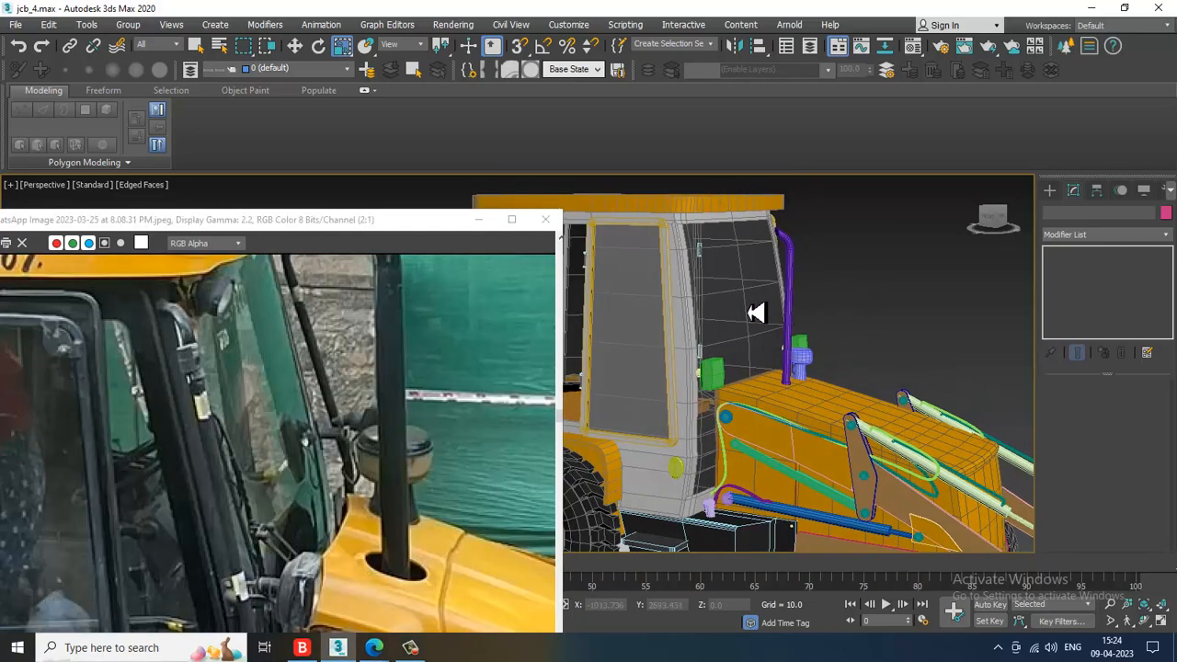
middle_drag(295, 499, 321, 379)
scroll(328, 379, down, 1)
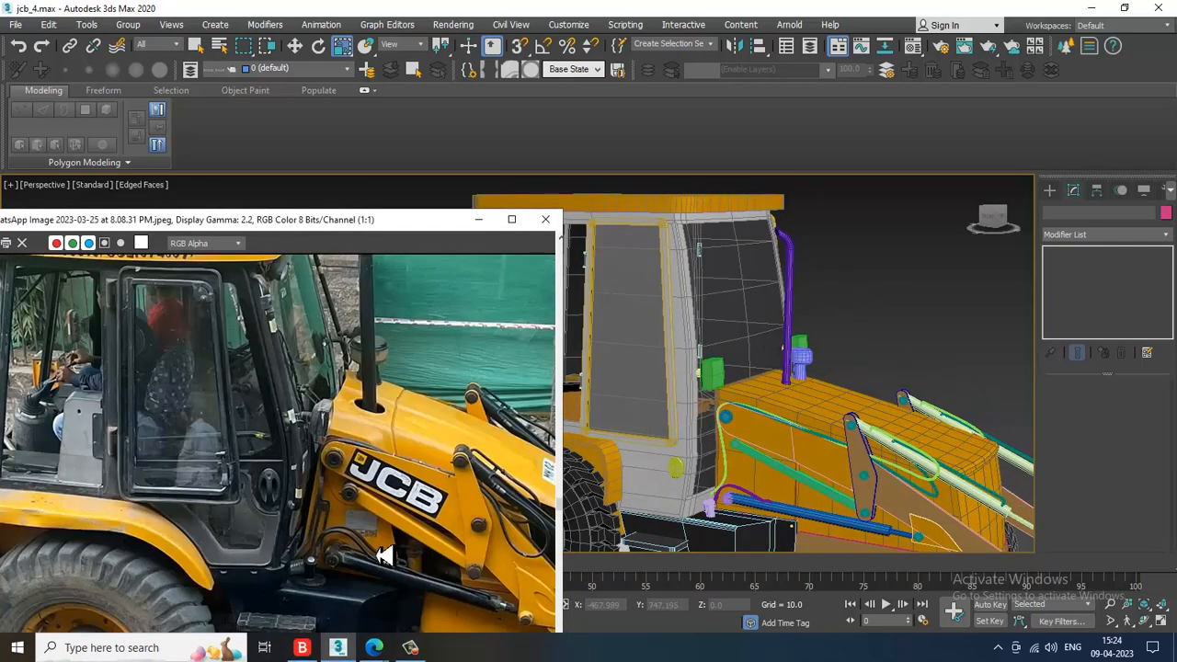
alt+middle_drag(814, 489, 747, 438)
scroll(879, 391, up, 3)
middle_drag(880, 386, 852, 373)
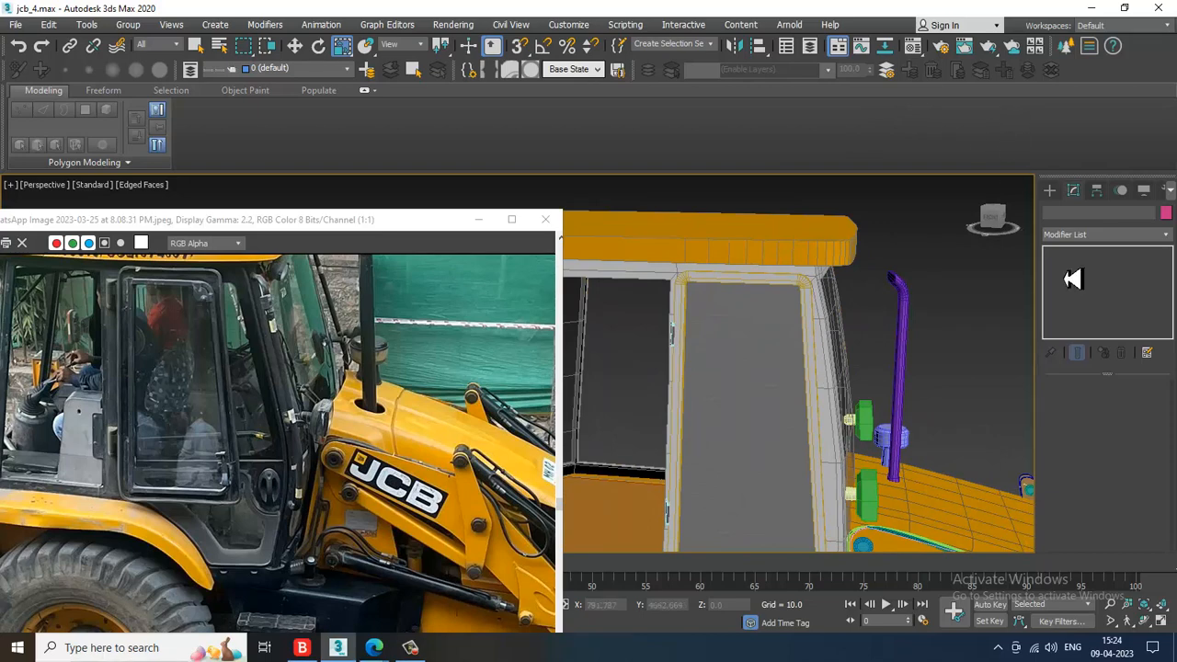
In the Front view with AutoGrid off, draw a line down the cab's front pillar from the roof edge, with short inward ends.
click(1049, 189)
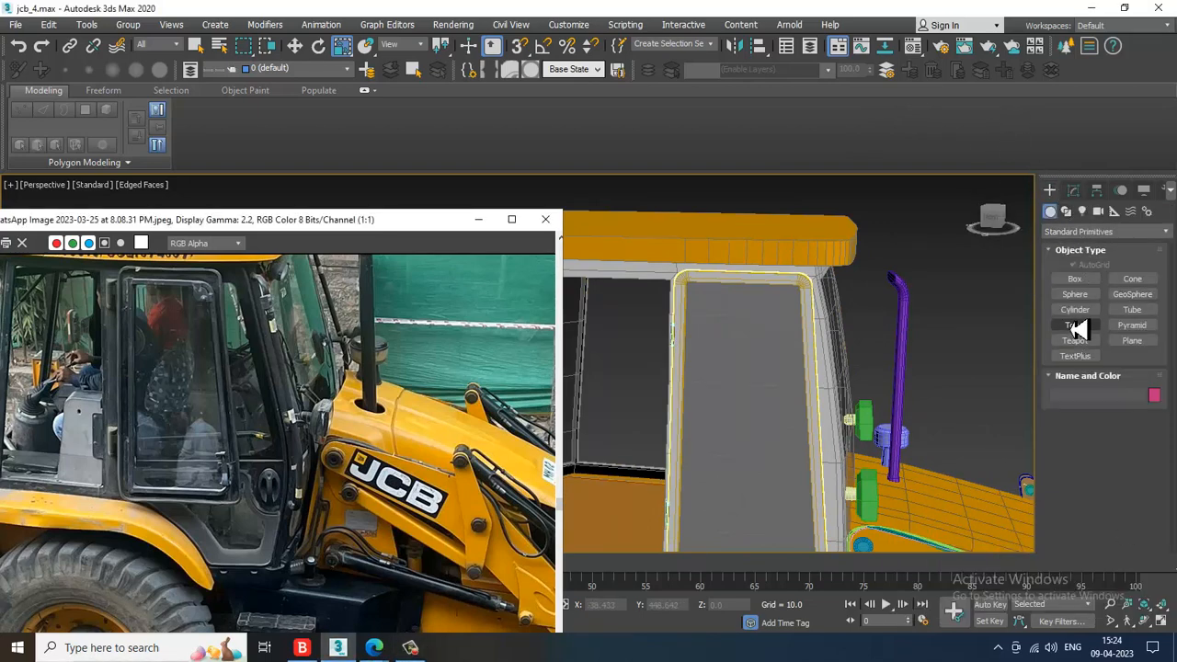
click(1066, 210)
click(1075, 290)
key(f)
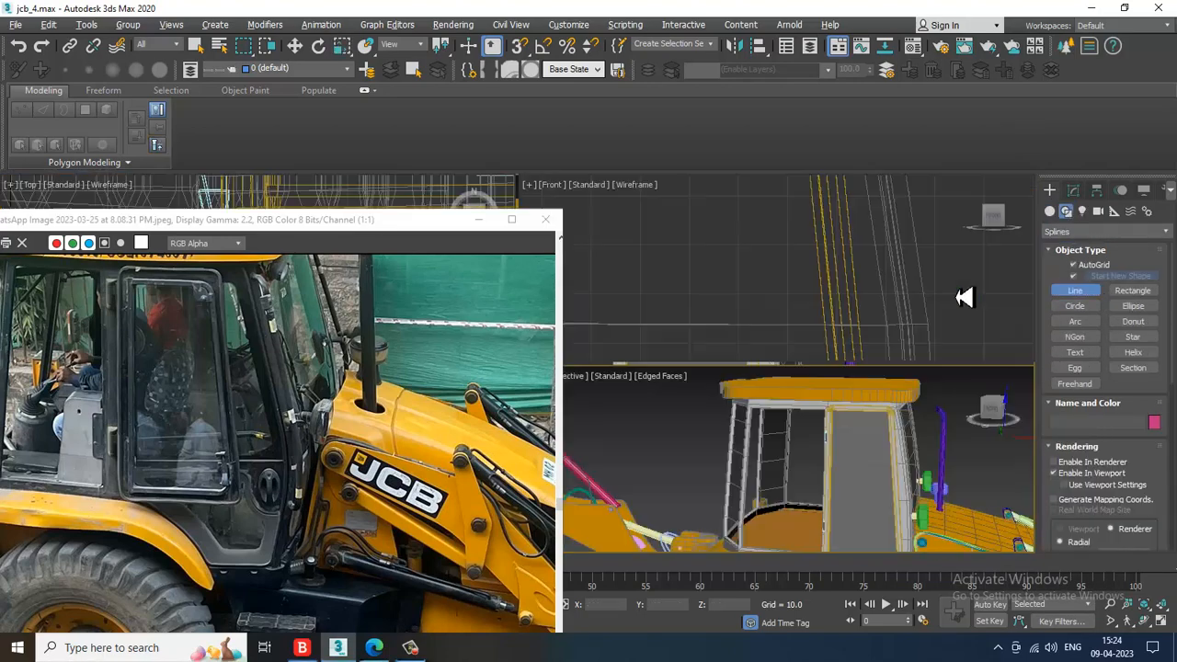
scroll(920, 276, up, 3)
scroll(815, 389, down, 5)
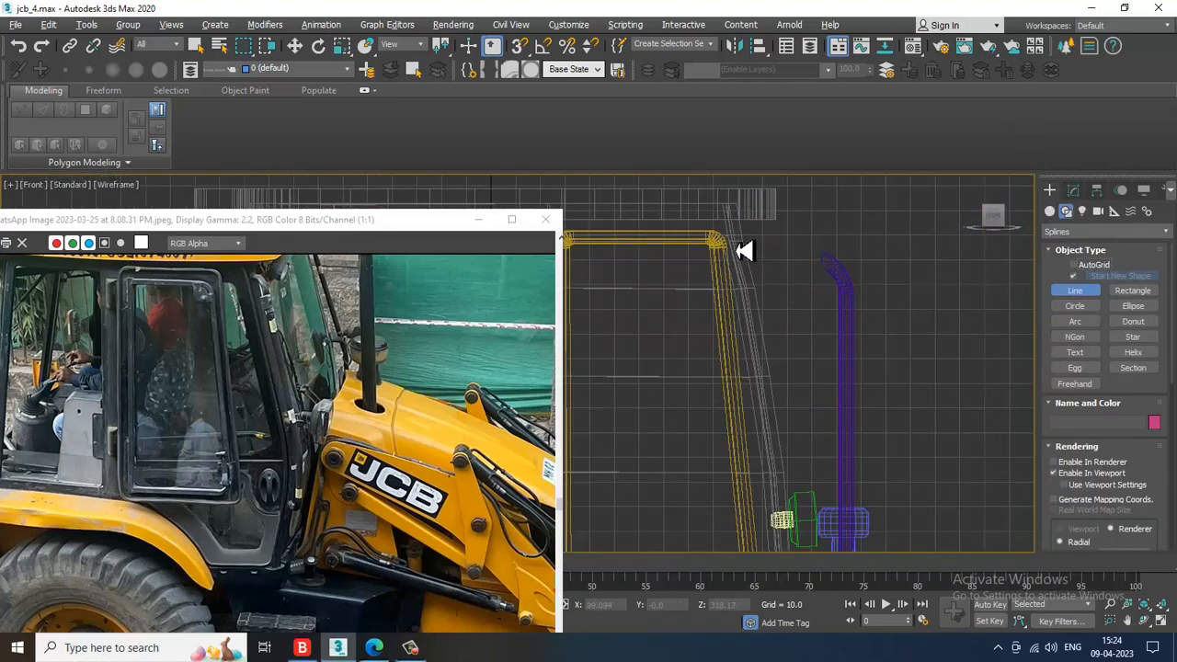
click(741, 246)
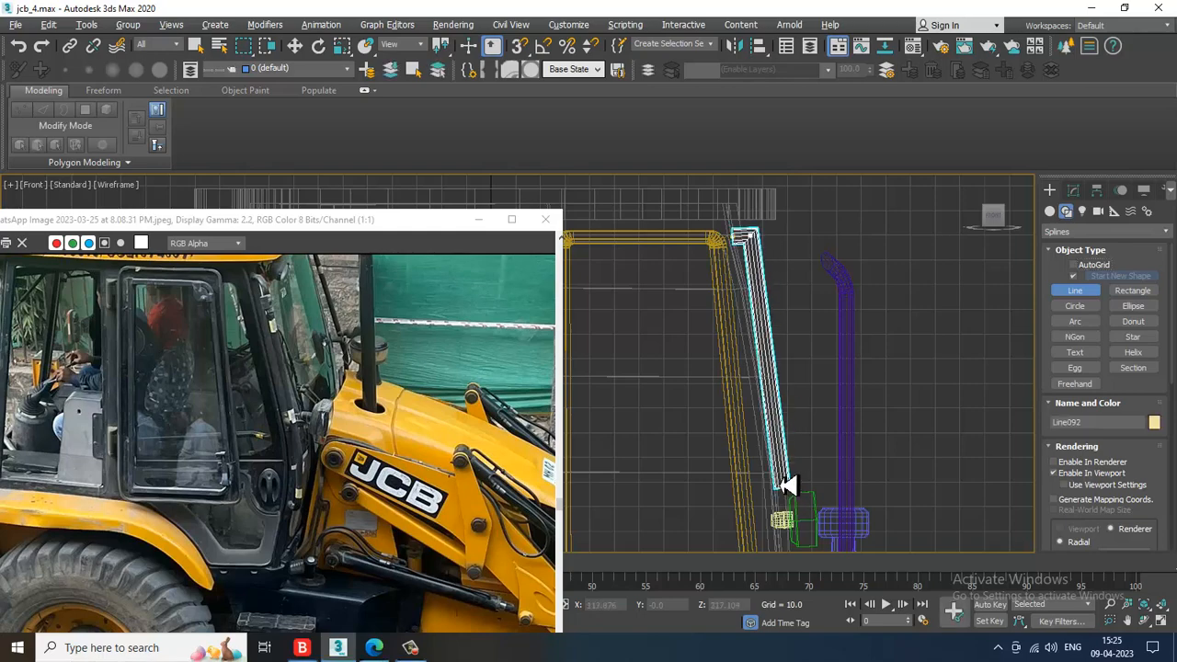
middle_drag(782, 486, 818, 341)
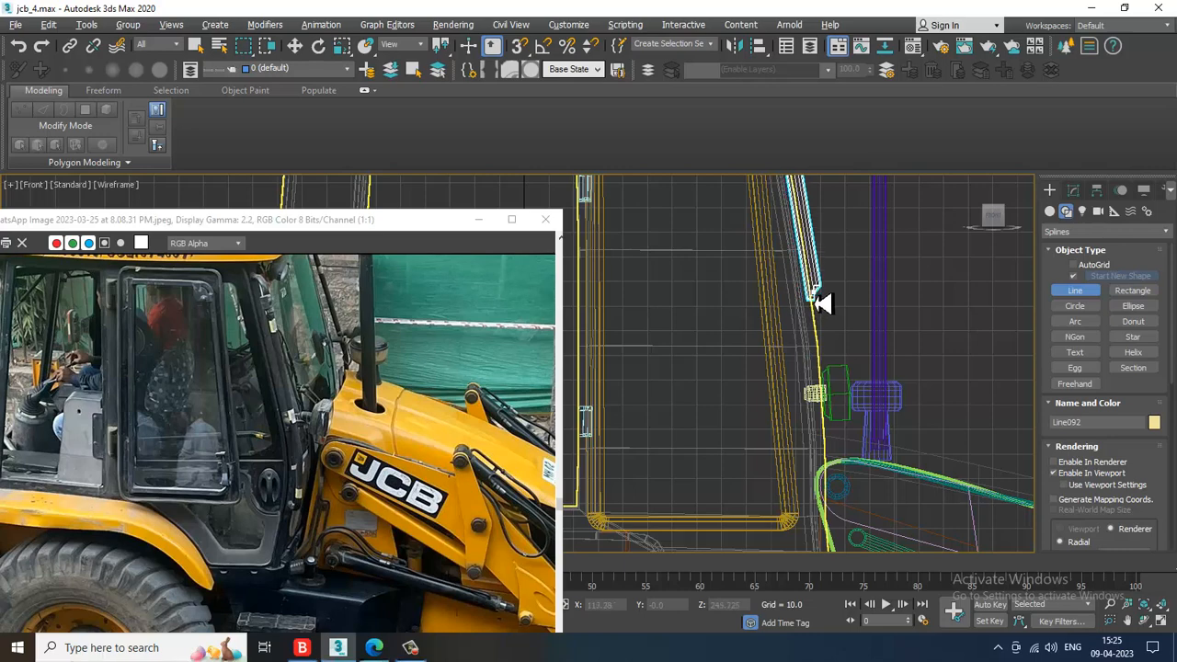
click(815, 301)
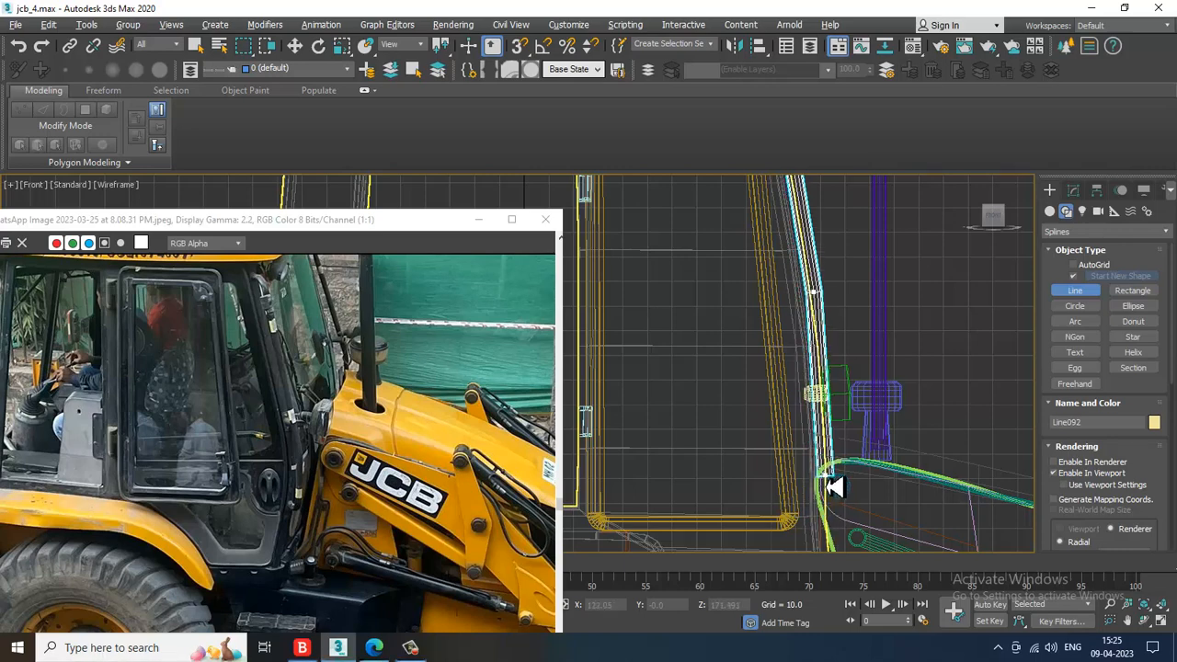
click(803, 448)
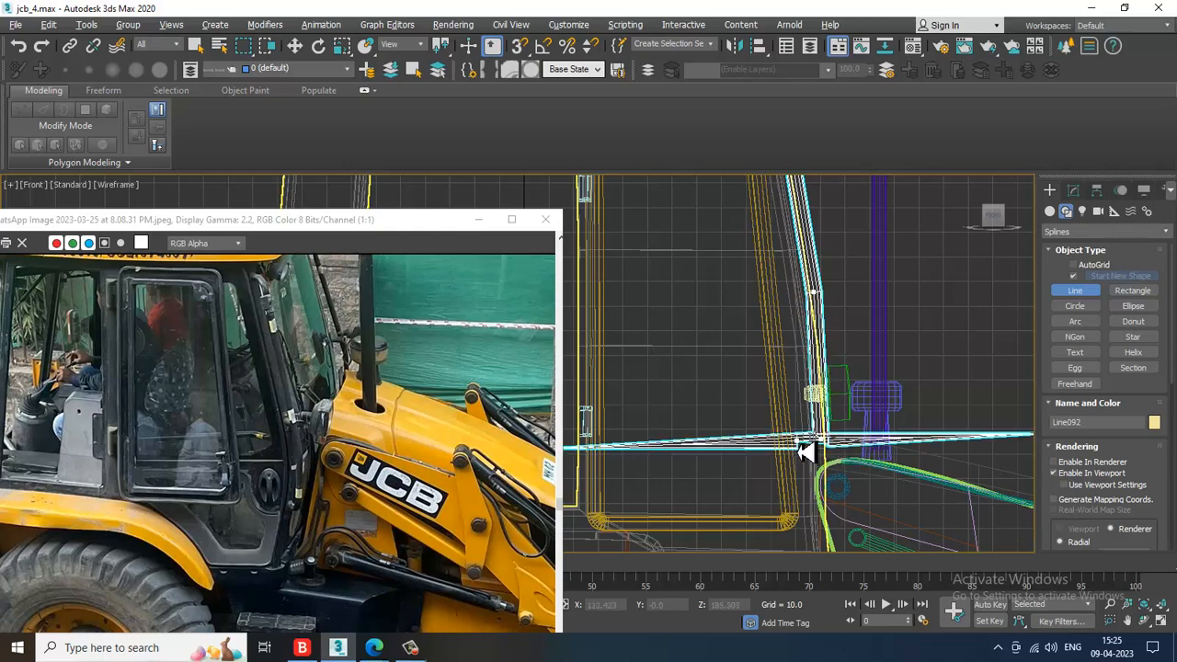
right_click(805, 450)
right_click(805, 449)
Set the new pillar pipe's radial rendering thickness to 2.399.
key(alt+w)
middle_click(866, 480)
key(alt+w)
alt+middle_drag(852, 440, 854, 476)
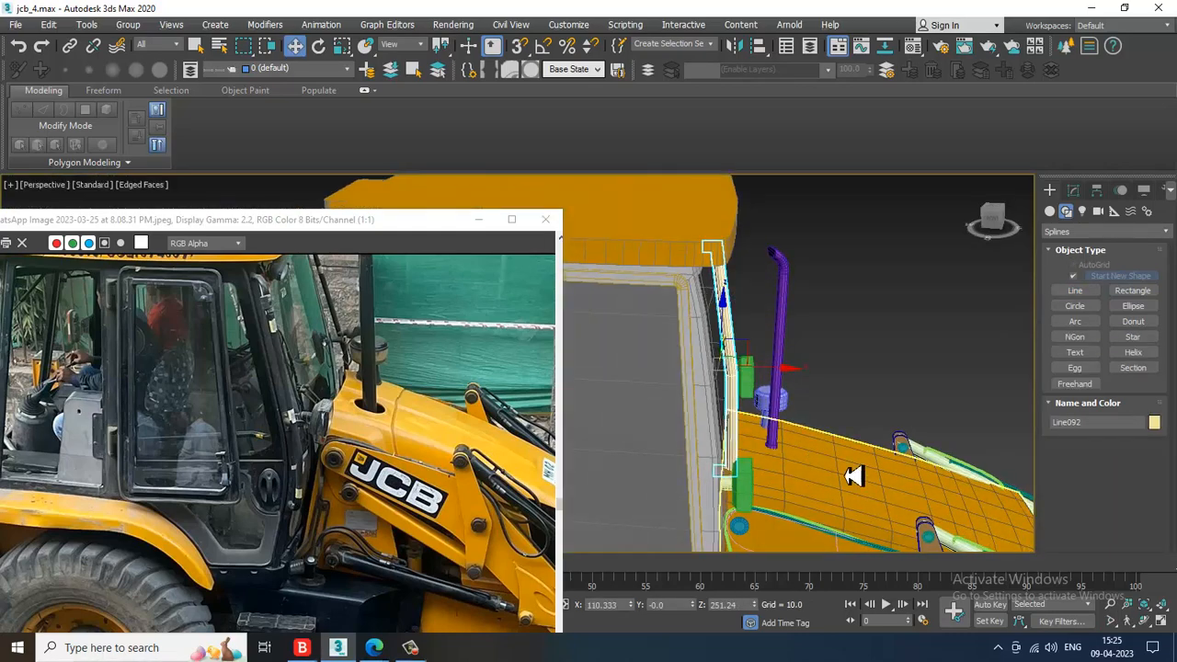
click(1074, 189)
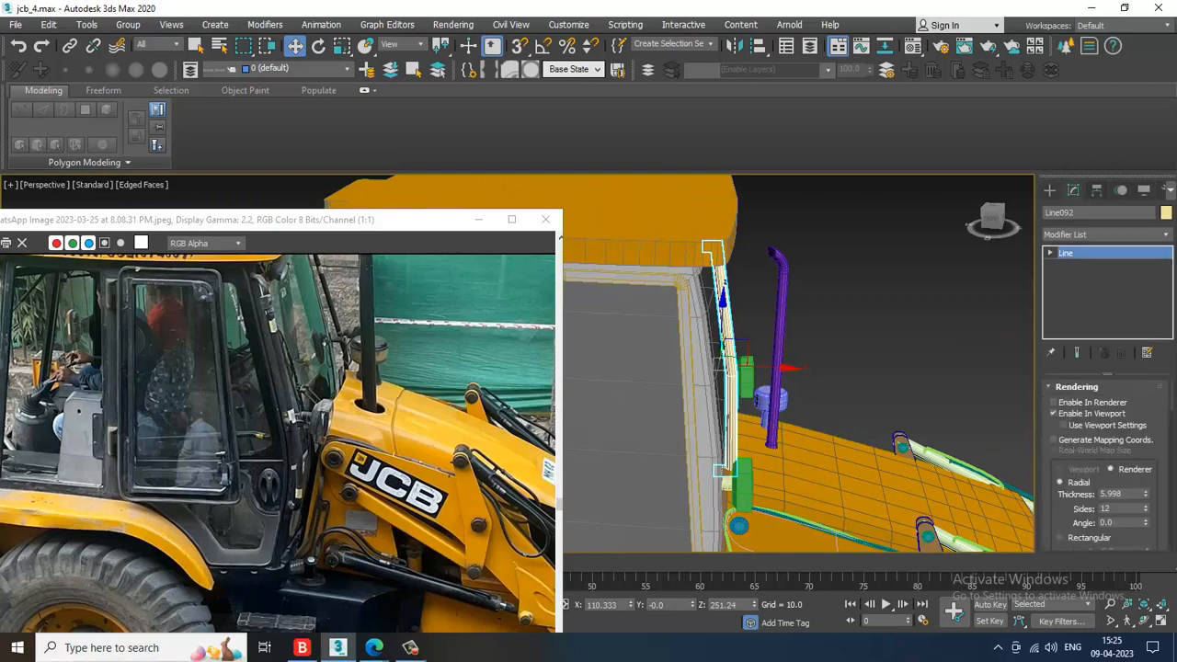
drag(1156, 508, 1164, 544)
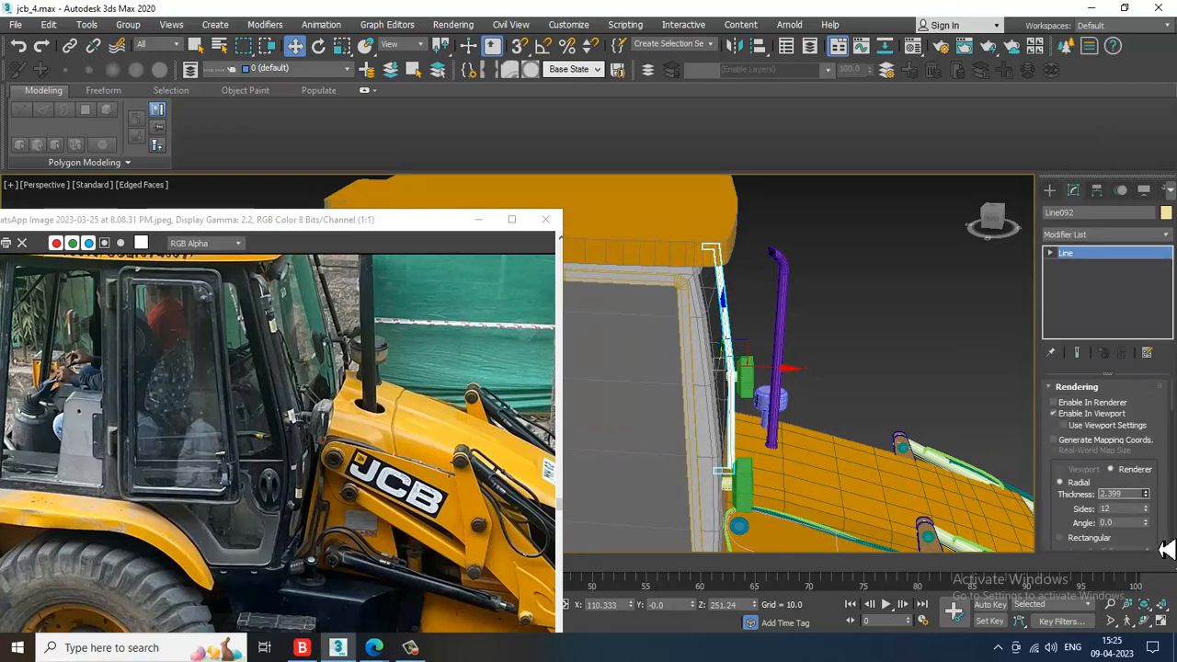
Fillet the pipe's upper and lower corner vertices by about 6.5.
alt+middle_drag(934, 400, 678, 270)
scroll(796, 326, up, 3)
key(1)
click(679, 269)
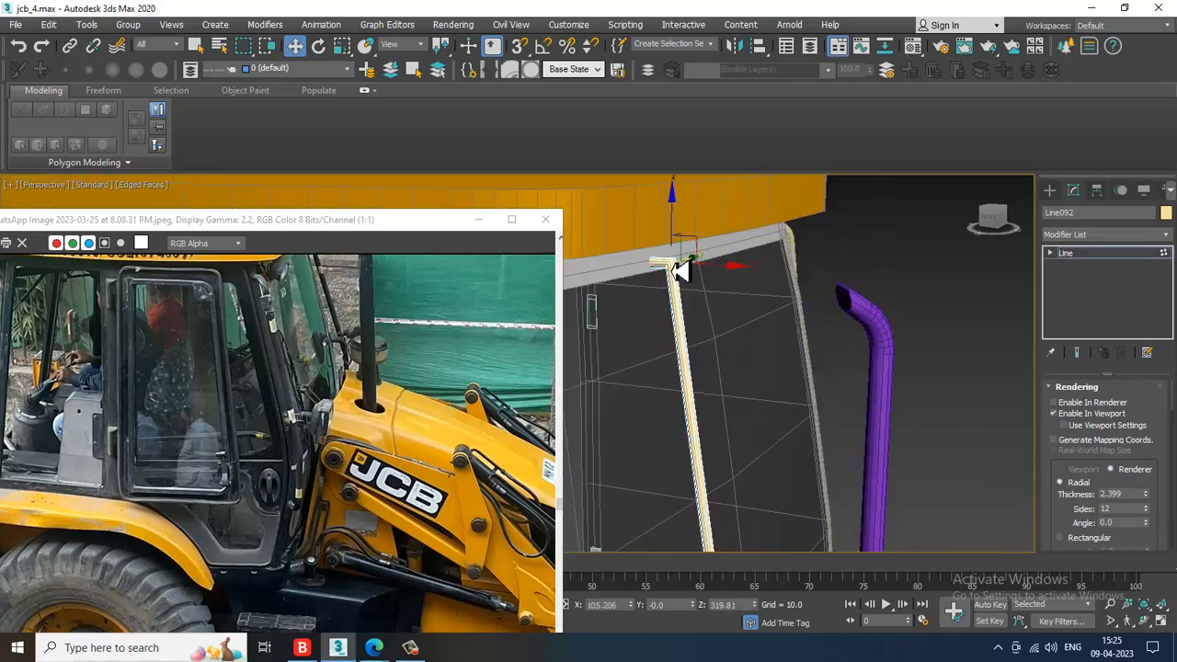
middle_drag(804, 486, 820, 260)
alt+middle_drag(765, 492, 784, 439)
key(F3)
click(784, 440)
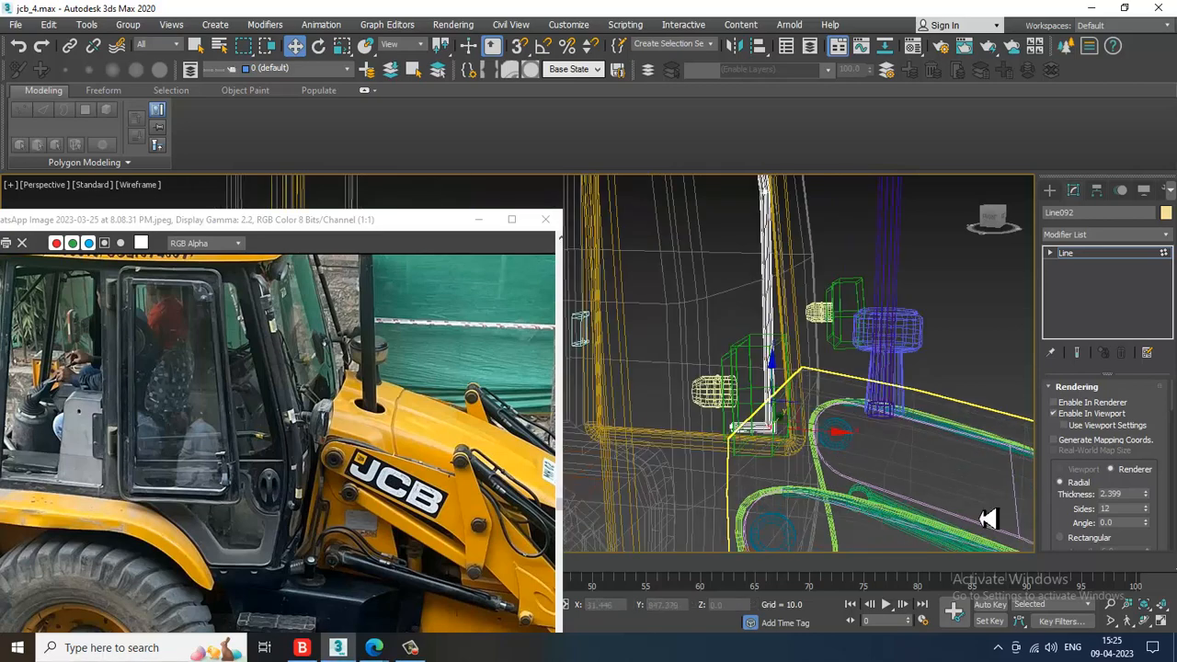
mouse_move(1078, 522)
mouse_down()
mouse_move(1093, 80)
mouse_move(1087, 318)
mouse_move(1106, 90)
mouse_move(1098, 8)
mouse_up()
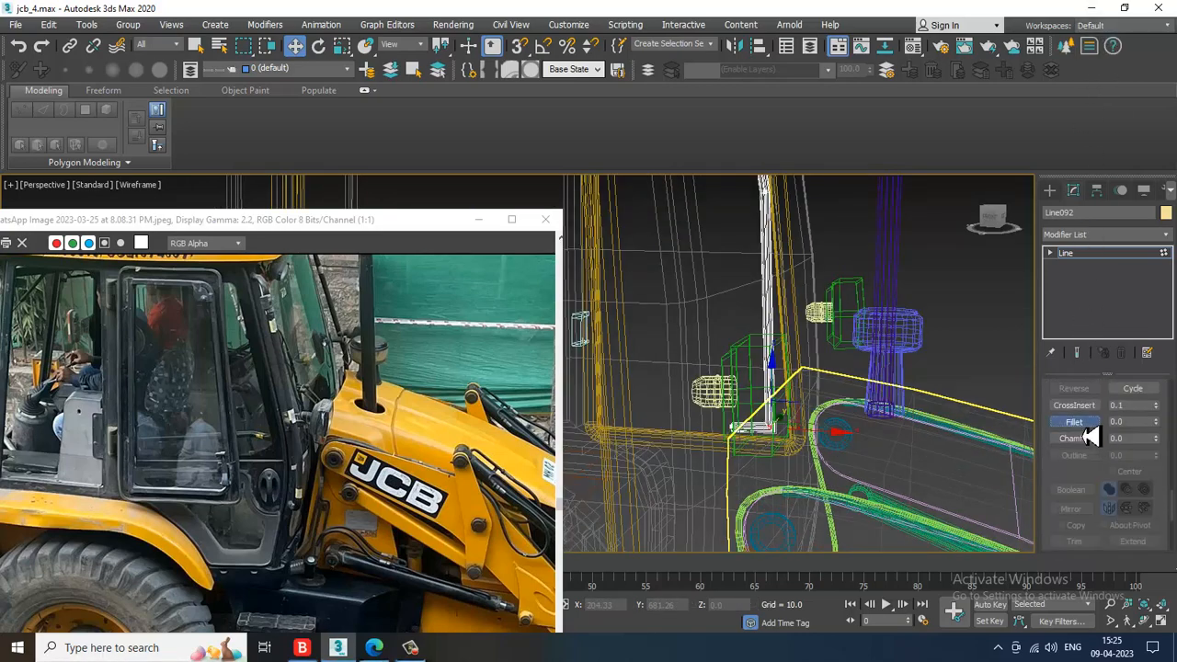
scroll(796, 451, up, 3)
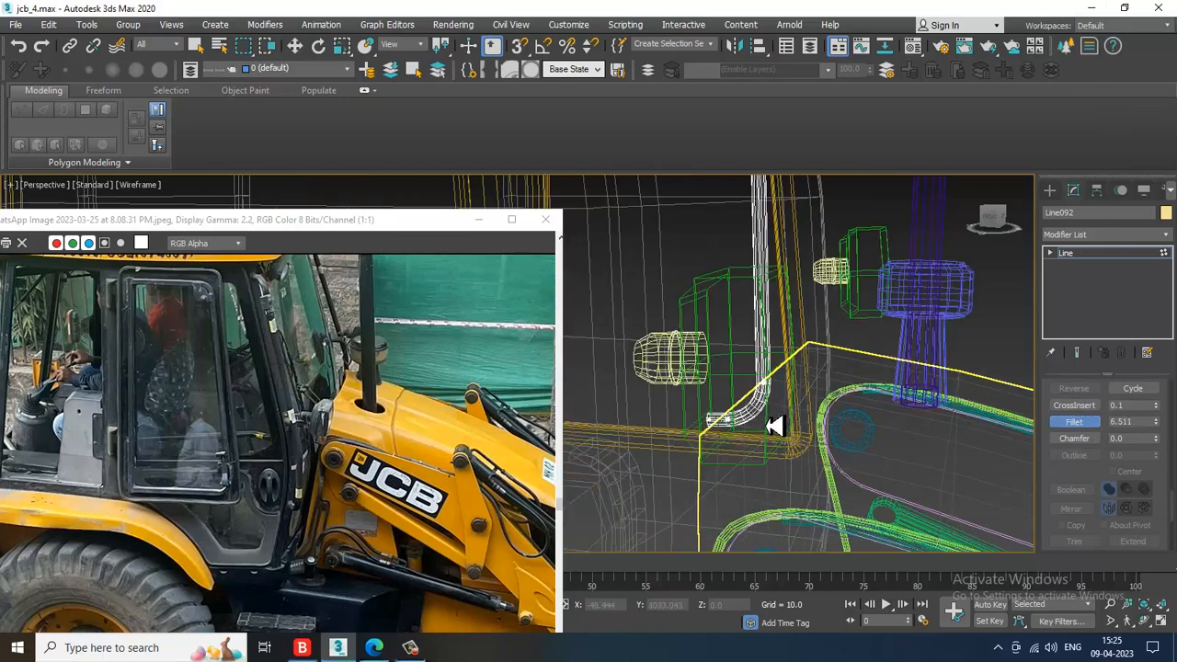
drag(778, 428, 780, 426)
Shorten the pipe's lower inward end along X and adjust its lower vertices, finishing at whole-object level.
scroll(802, 368, down, 2)
middle_drag(822, 323, 832, 493)
middle_drag(787, 211, 820, 221)
scroll(800, 328, down, 2)
key(w)
middle_drag(835, 538, 840, 460)
scroll(813, 429, up, 2)
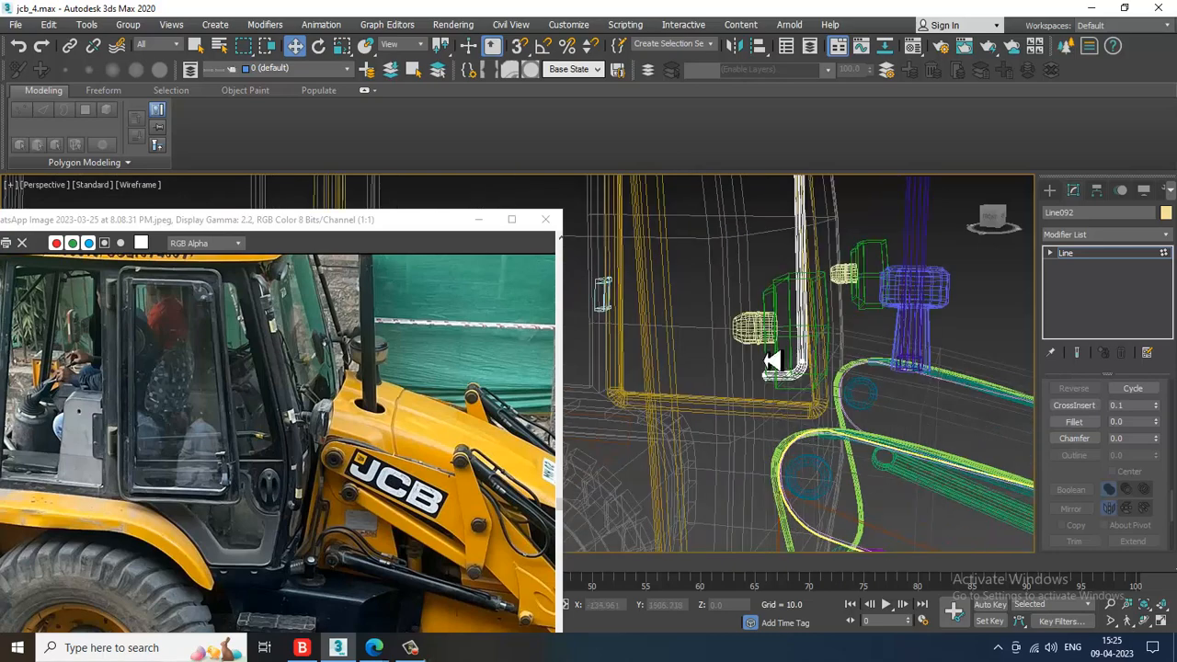
drag(783, 405, 786, 402)
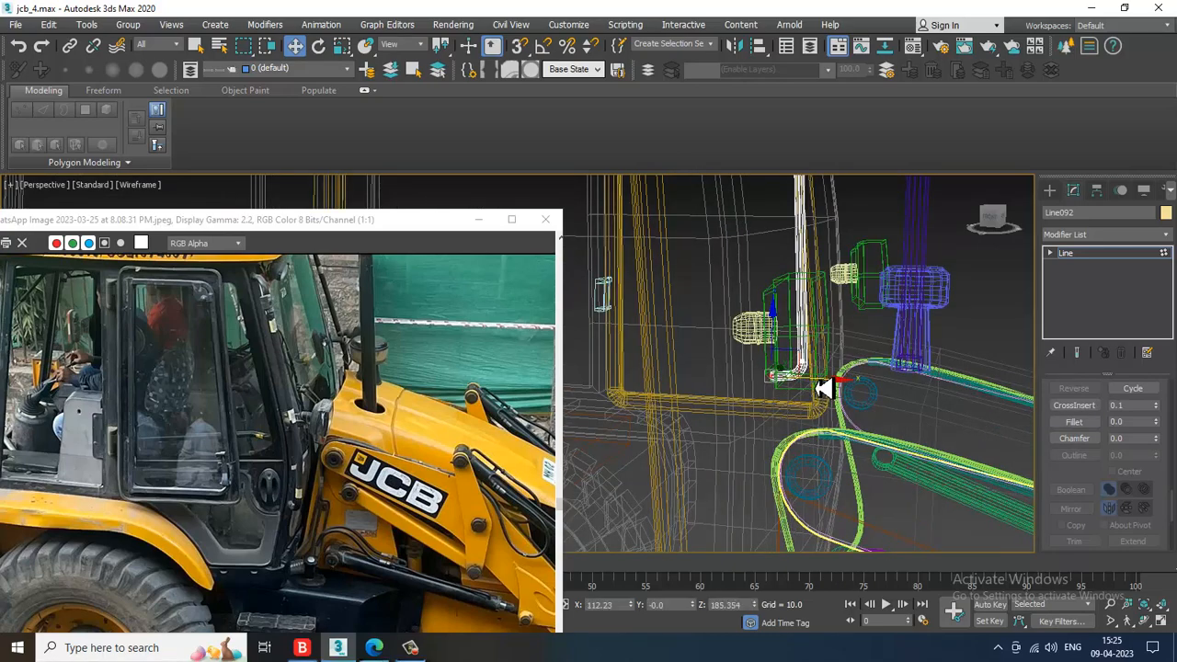
scroll(823, 388, down, 2)
middle_drag(836, 249, 807, 452)
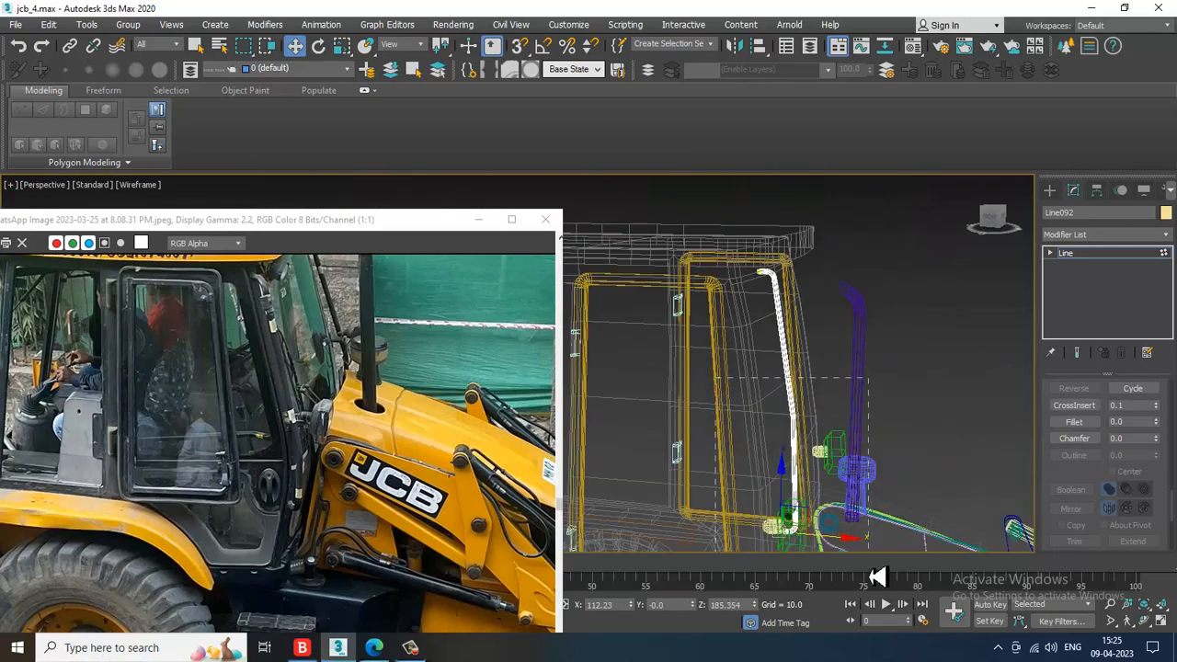
drag(870, 577, 868, 575)
drag(805, 381, 861, 360)
click(1092, 258)
Move the whole pipe along Y to the cab's near front pillar, at about Y -69.6.
alt+middle_drag(903, 391, 793, 395)
drag(834, 404, 717, 428)
key(F3)
scroll(720, 431, down, 3)
alt+middle_drag(773, 439, 791, 427)
middle_drag(761, 444, 781, 420)
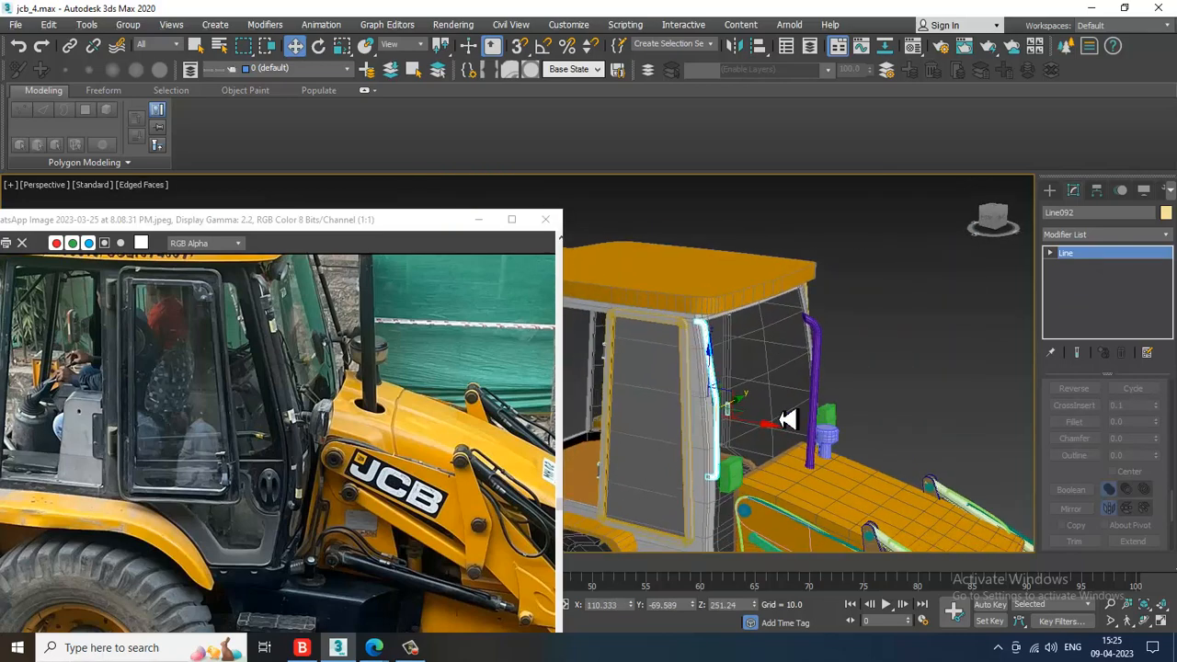
Lower the vertices of the pipe's bottom bend by about 21 along Z to lengthen the pipe, then leave vertex editing.
scroll(779, 421, up, 4)
key(e)
alt+middle_drag(727, 460, 791, 377)
key(1)
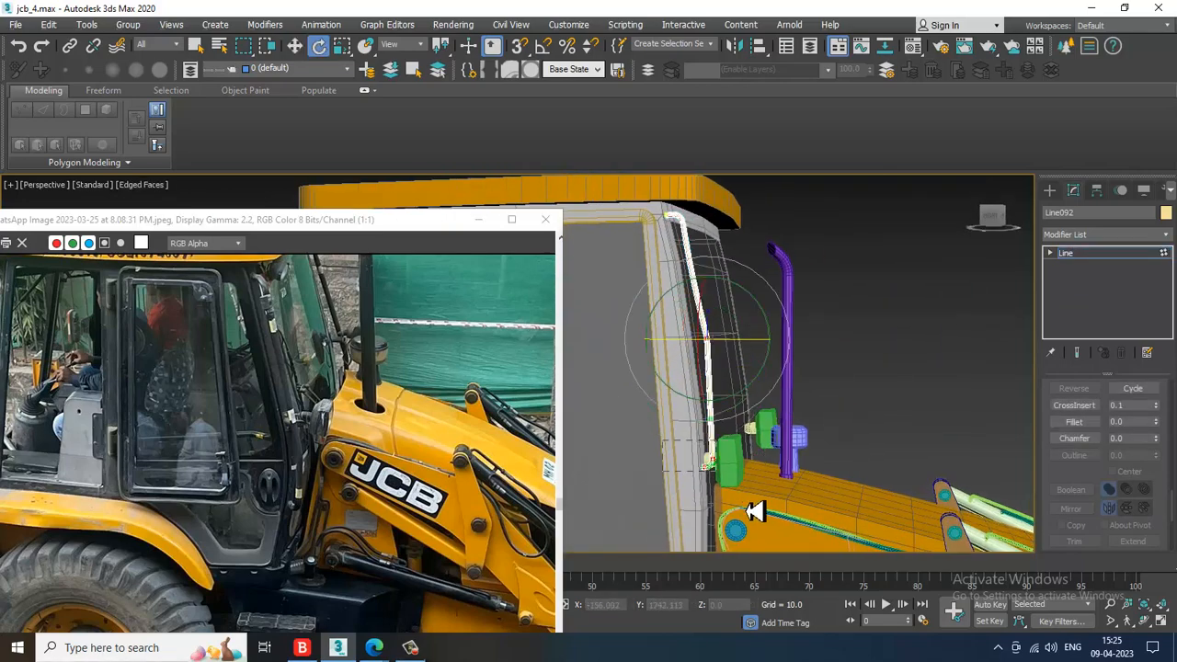
drag(747, 512, 748, 513)
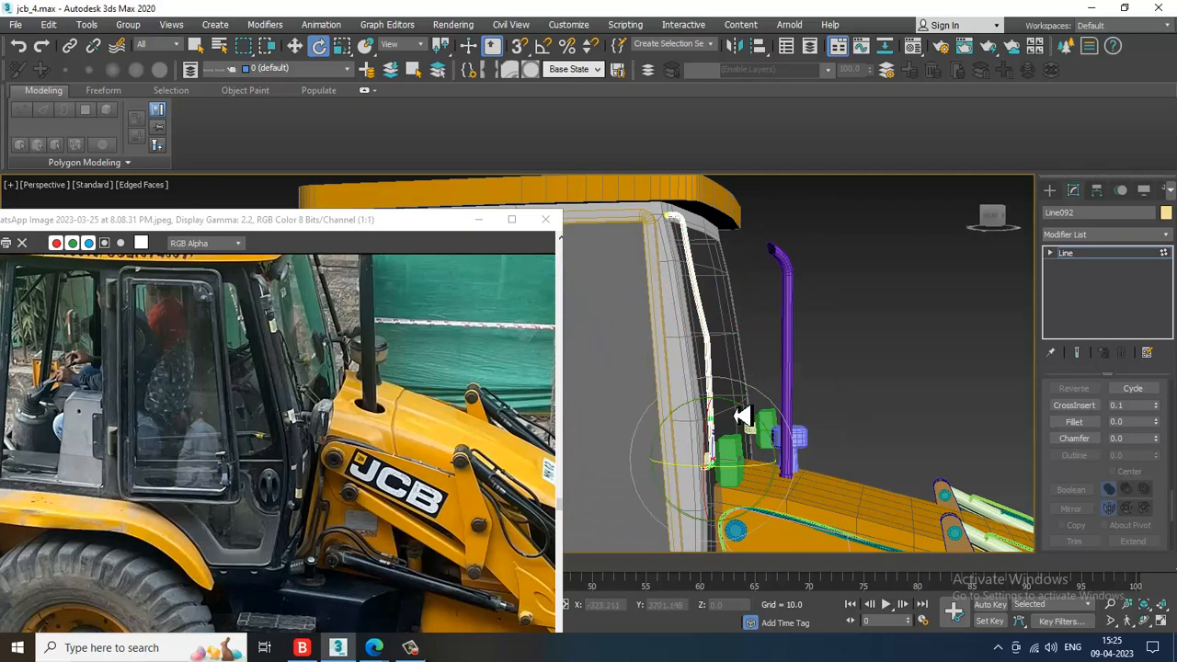
key(w)
drag(715, 413, 723, 447)
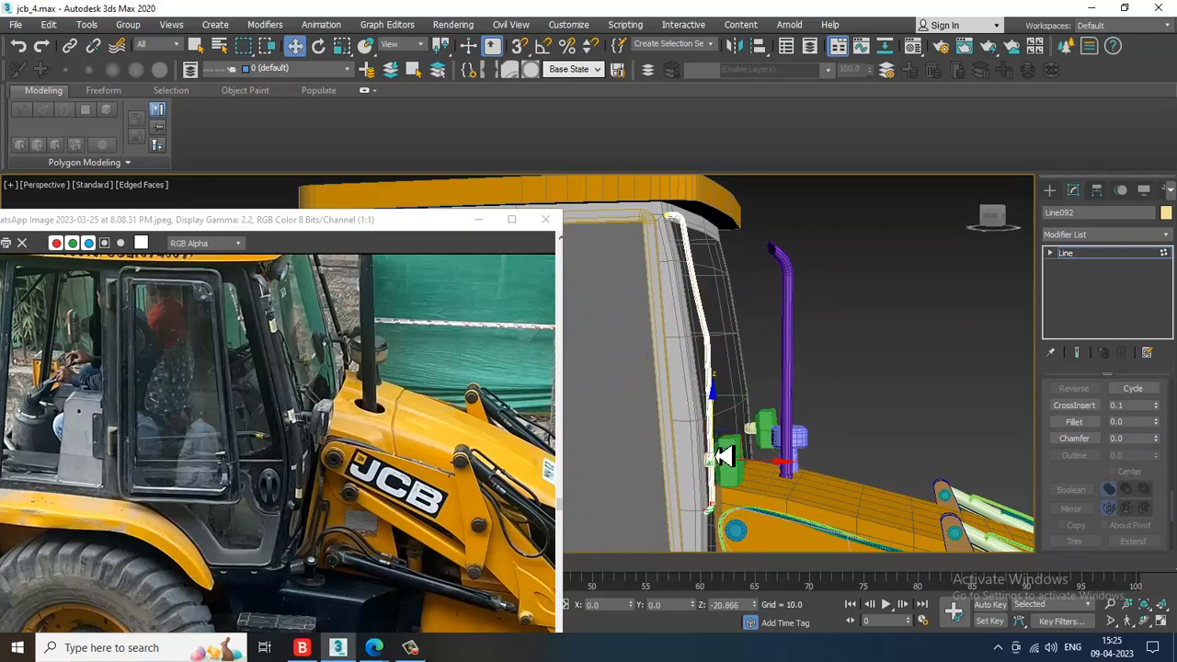
alt+middle_drag(725, 457, 980, 312)
click(1110, 255)
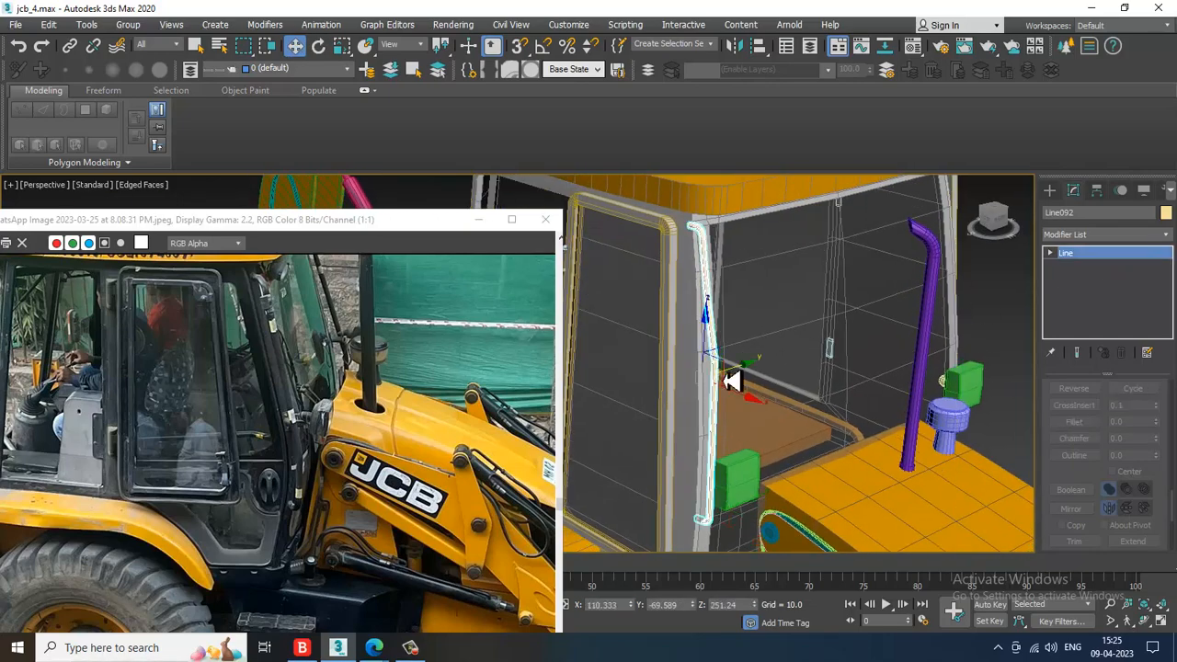
Rotate the pipe about Z by about -21 degrees to align its bent ends with the angled front pillar.
key(e)
drag(727, 411, 696, 408)
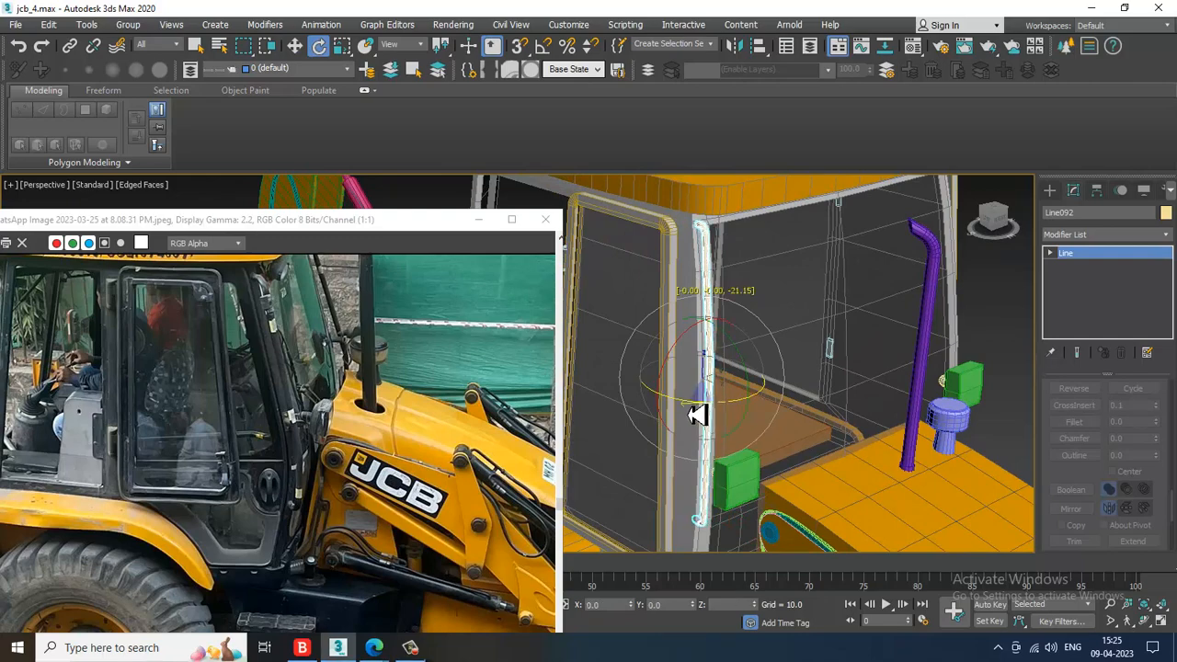
alt+middle_drag(696, 408, 807, 410)
Select the vertices of the pipe's upper bend and move them along X toward the roof corner of the cab.
key(w)
scroll(869, 377, down, 2)
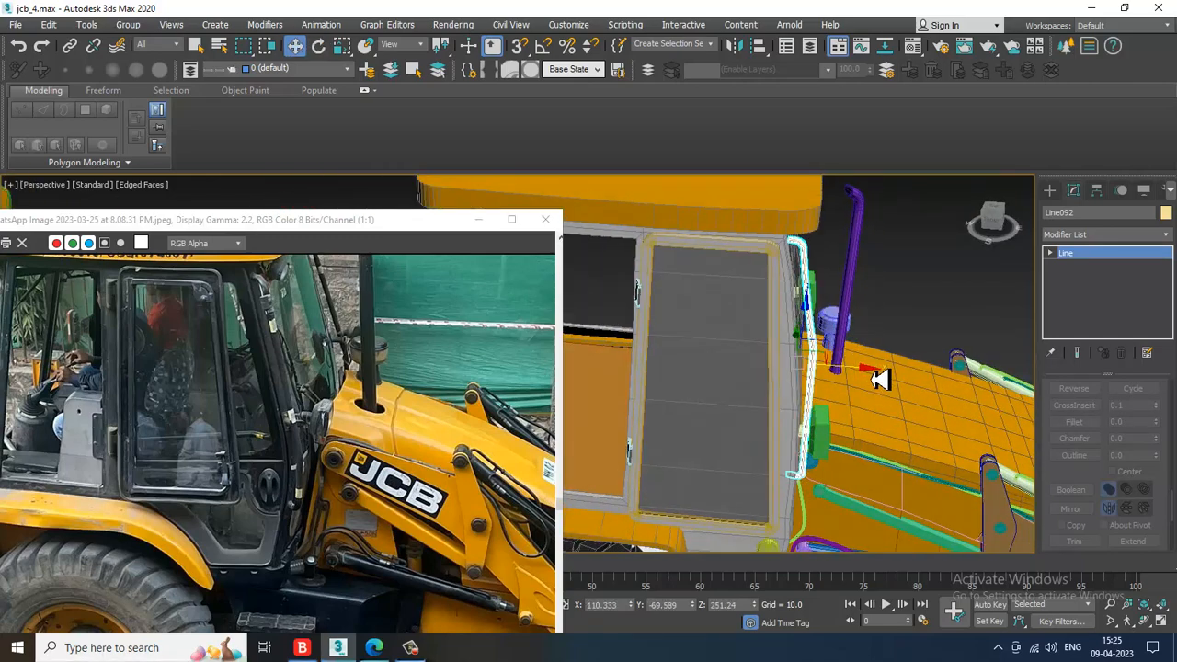
alt+middle_drag(880, 381, 875, 355)
scroll(871, 355, up, 3)
key(1)
middle_drag(762, 259, 769, 276)
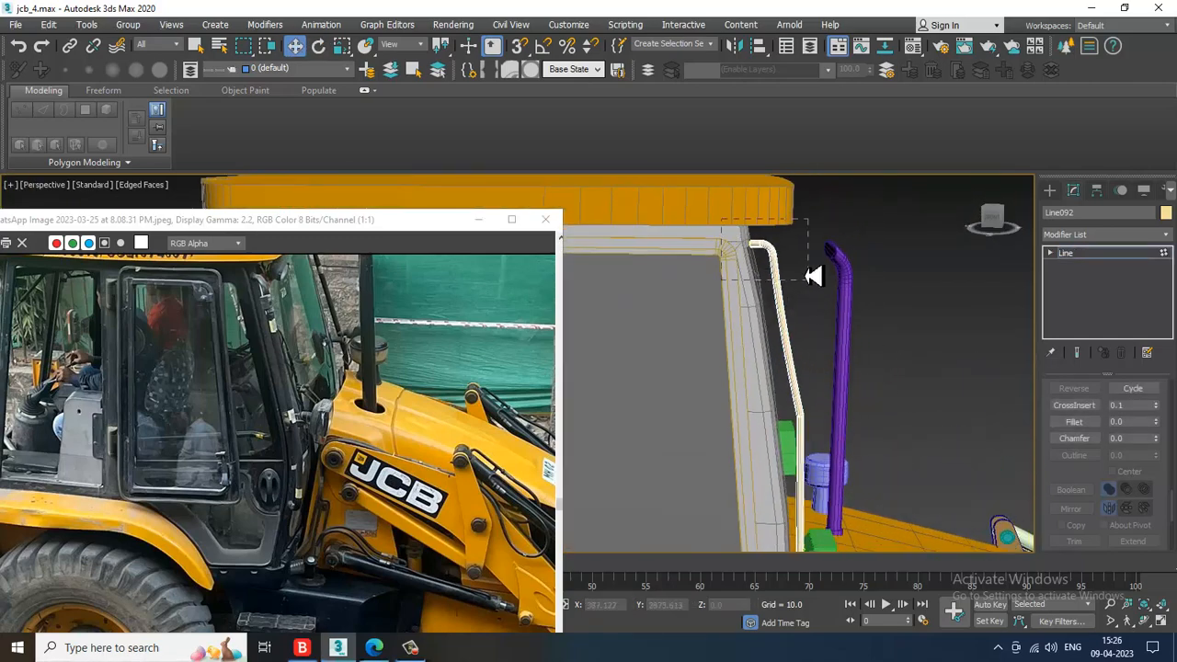
drag(831, 268, 825, 267)
Move the pipe's middle vertex along X to about 113.8, closer to the pillar, and leave vertex editing.
alt+middle_drag(901, 357, 891, 417)
click(808, 416)
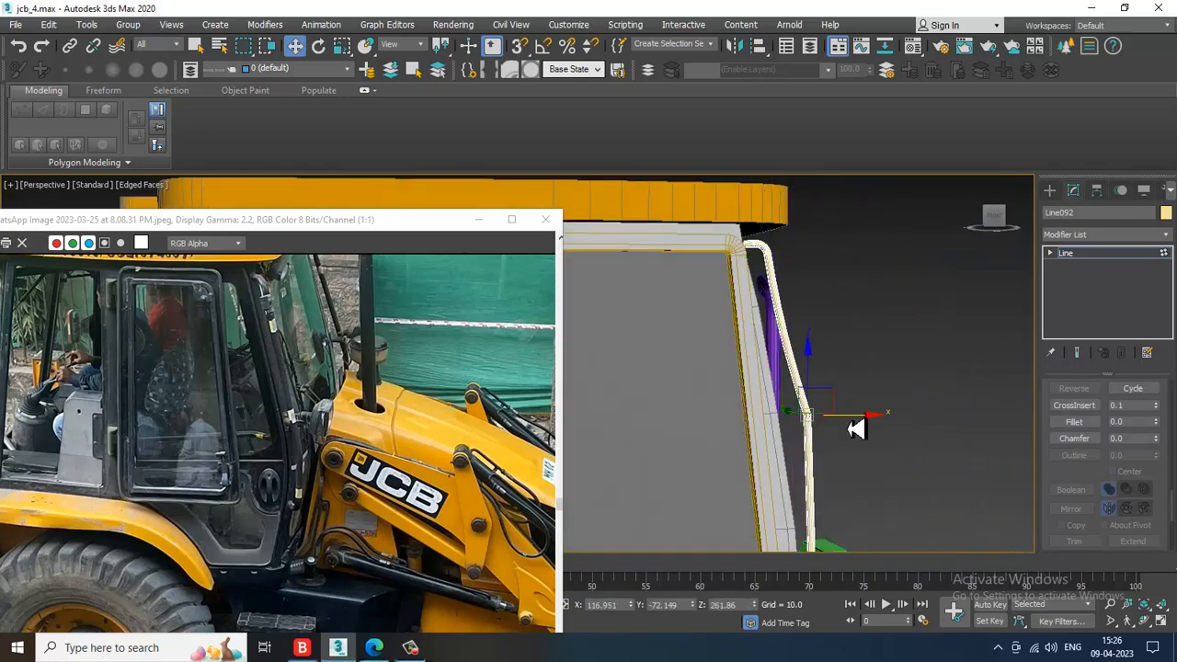
drag(848, 422, 839, 422)
alt+middle_drag(838, 423, 936, 354)
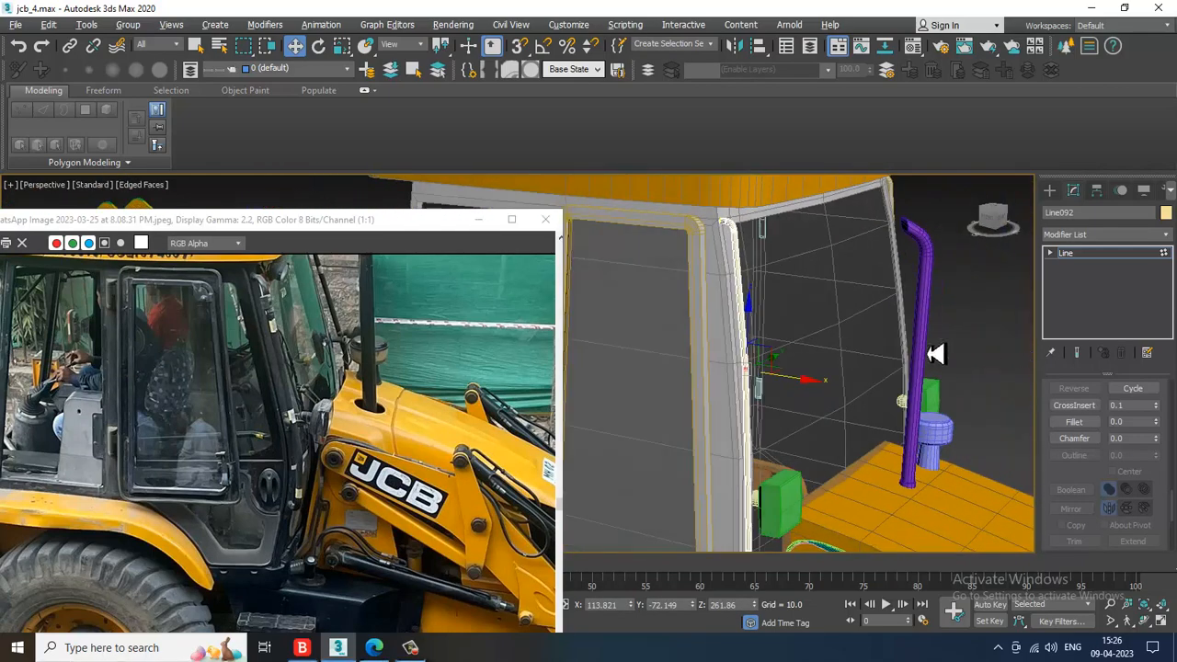
click(1104, 257)
Set the pillar pipe's radial thickness to 2.692.
alt+middle_drag(894, 293, 898, 365)
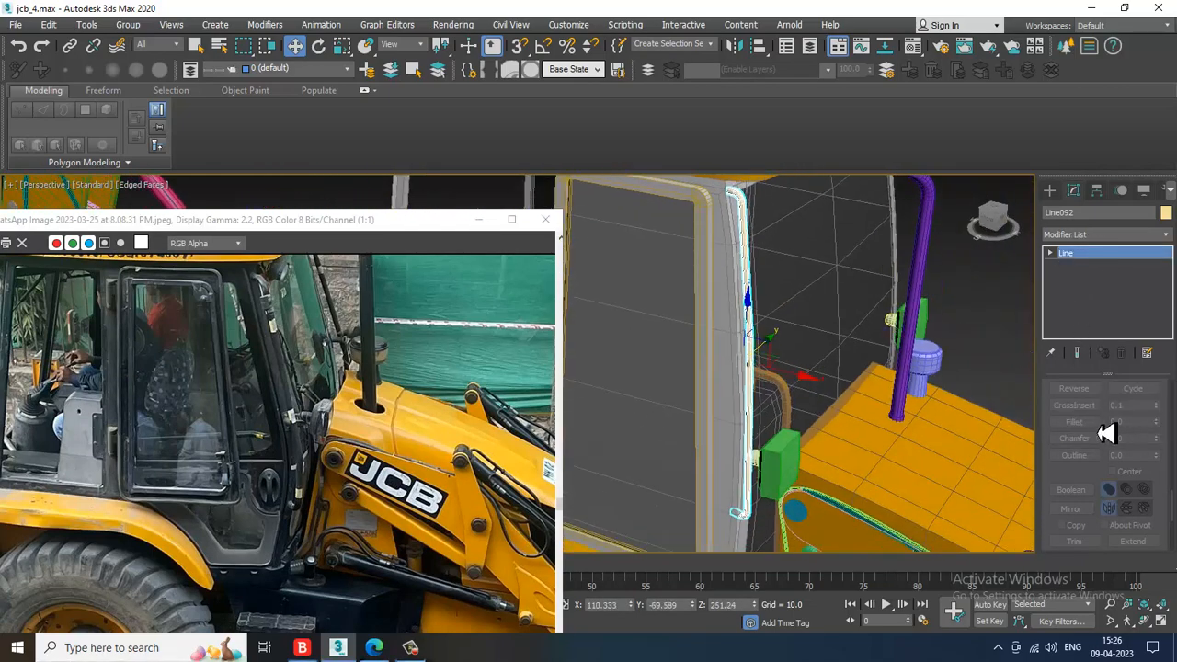
scroll(1117, 437, up, 10)
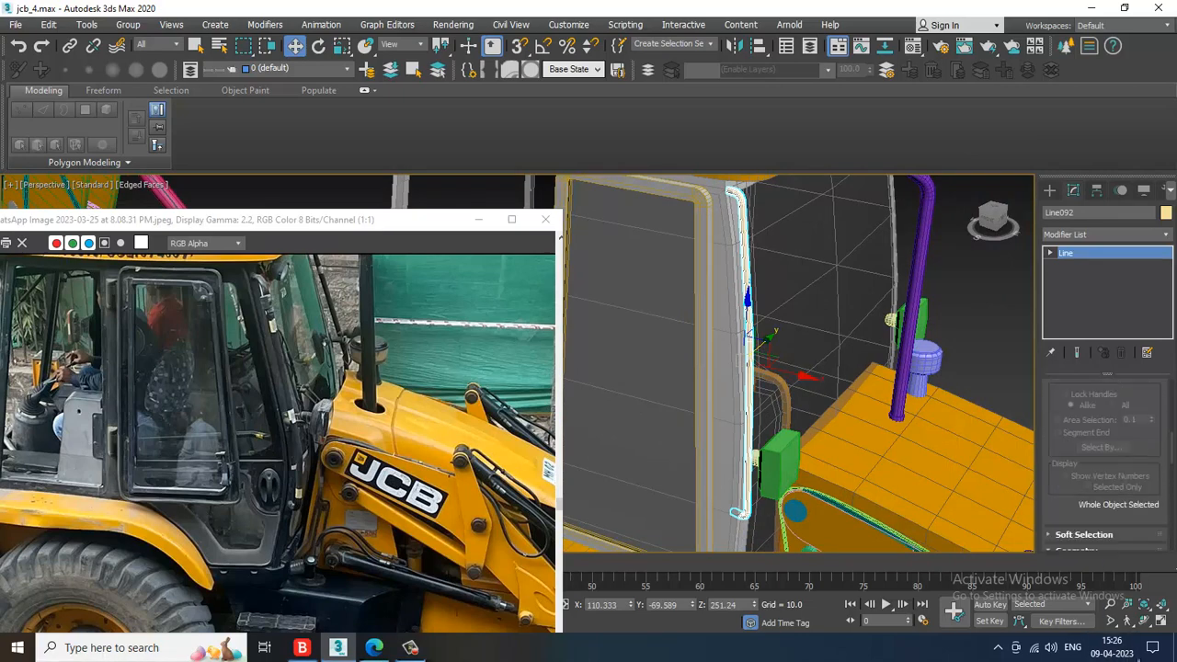
scroll(1076, 487, up, 5)
scroll(1082, 410, up, 3)
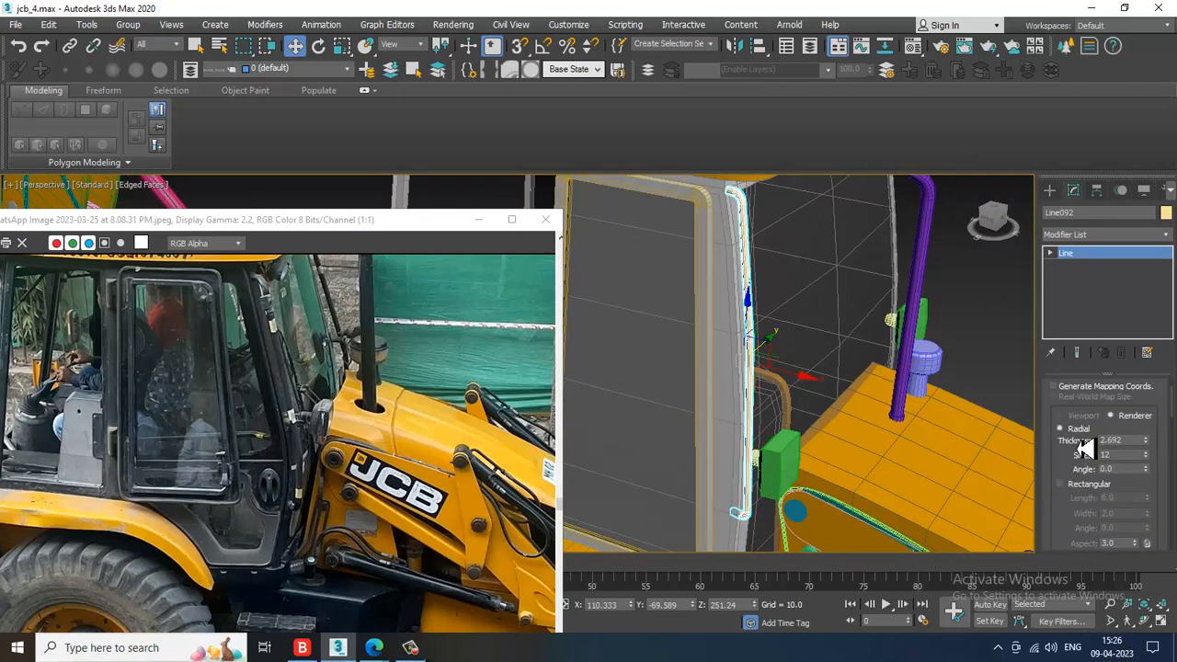
Shift the pipe slightly along Y and nudge its upper end by about -0.43 and lower end by about 0.57 along X.
alt+middle_drag(736, 338, 799, 331)
alt+middle_drag(853, 365, 733, 322)
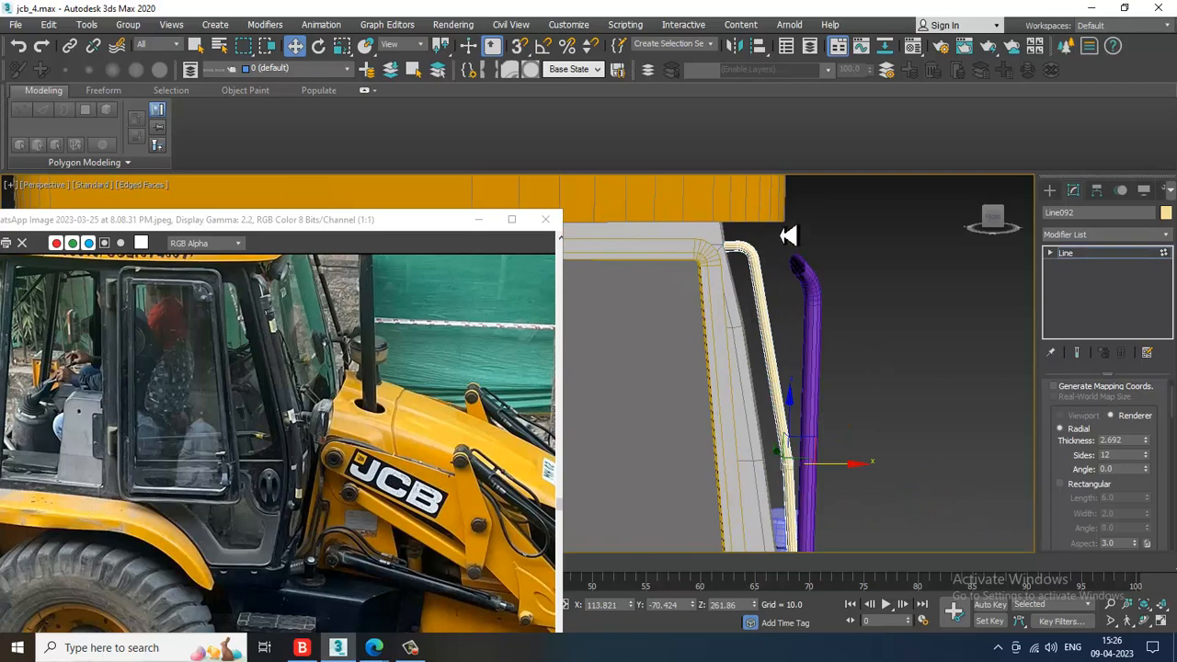
drag(782, 234, 684, 278)
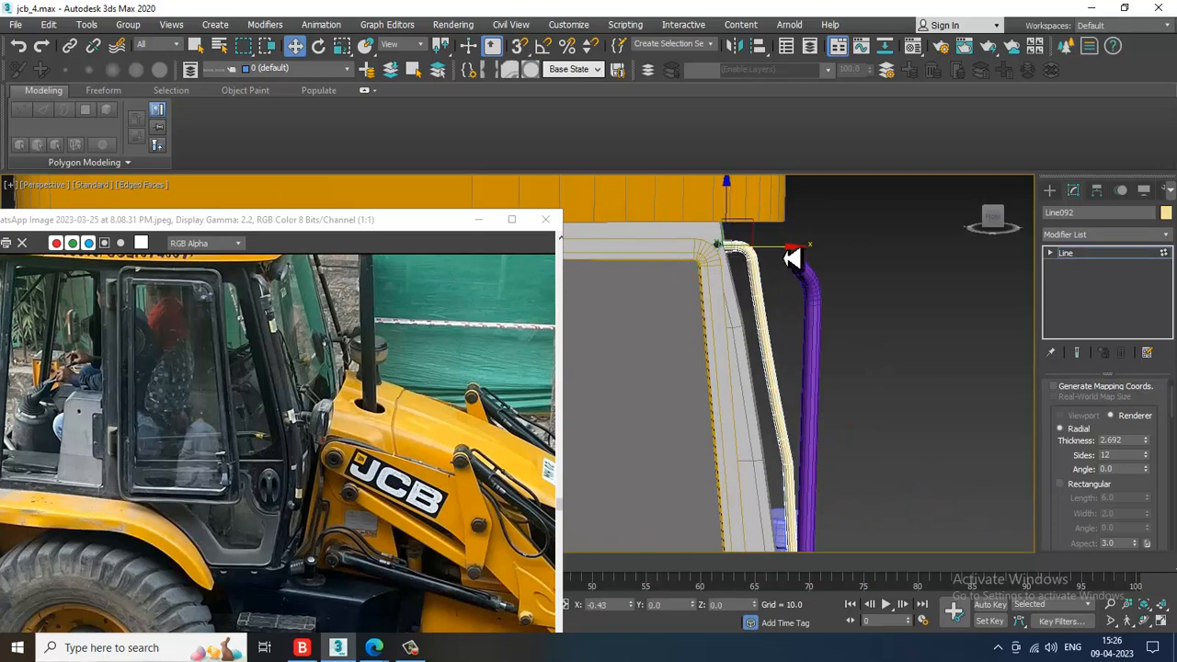
alt+middle_drag(789, 259, 725, 370)
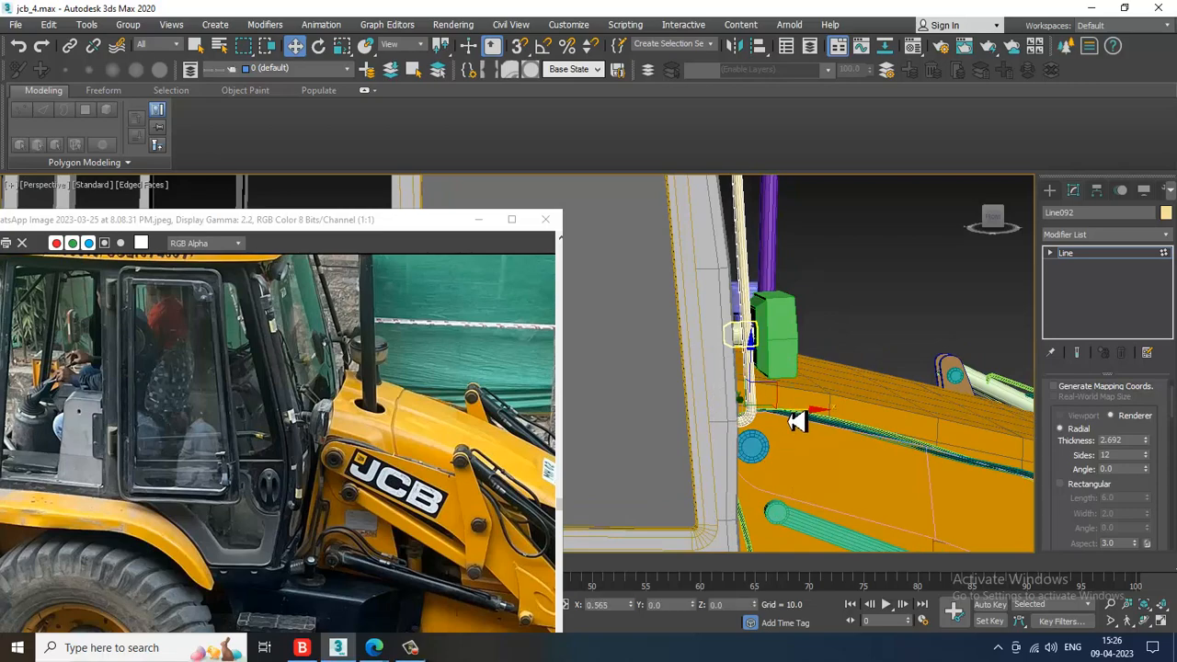
scroll(793, 420, down, 8)
alt+middle_drag(798, 406, 816, 379)
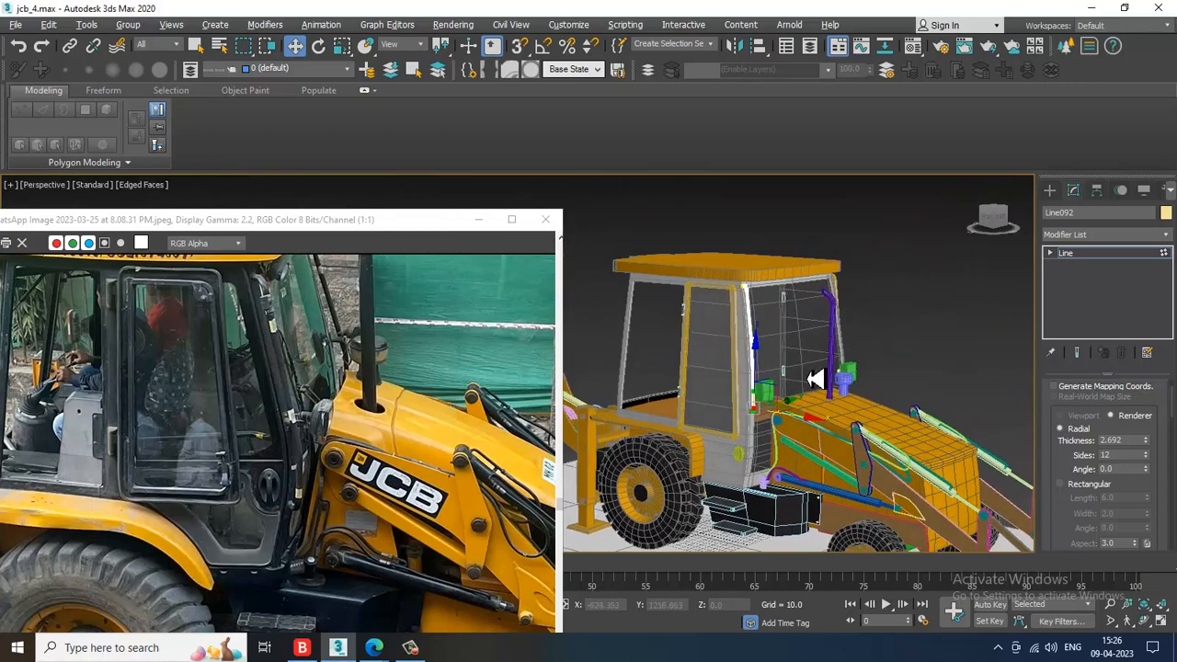
click(1122, 263)
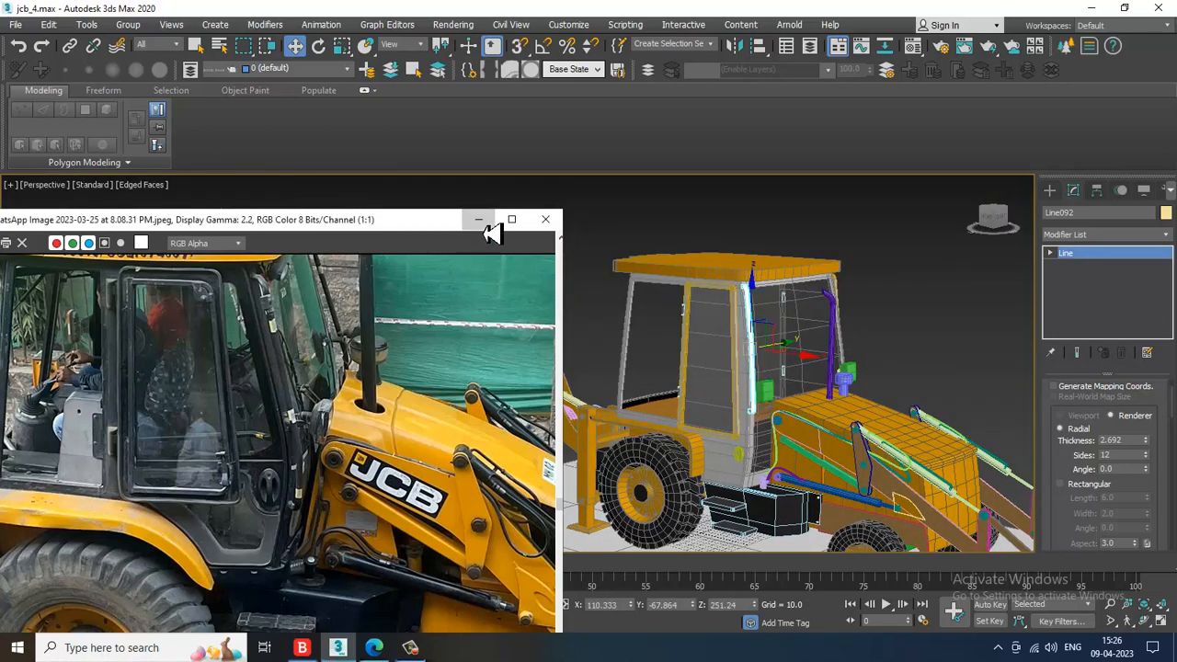
Minimise the reference photo window, deselect the pipe and bring the complete backhoe loader into view.
click(478, 220)
alt+middle_drag(723, 341, 785, 436)
scroll(778, 341, up, 3)
click(770, 355)
scroll(764, 339, down, 4)
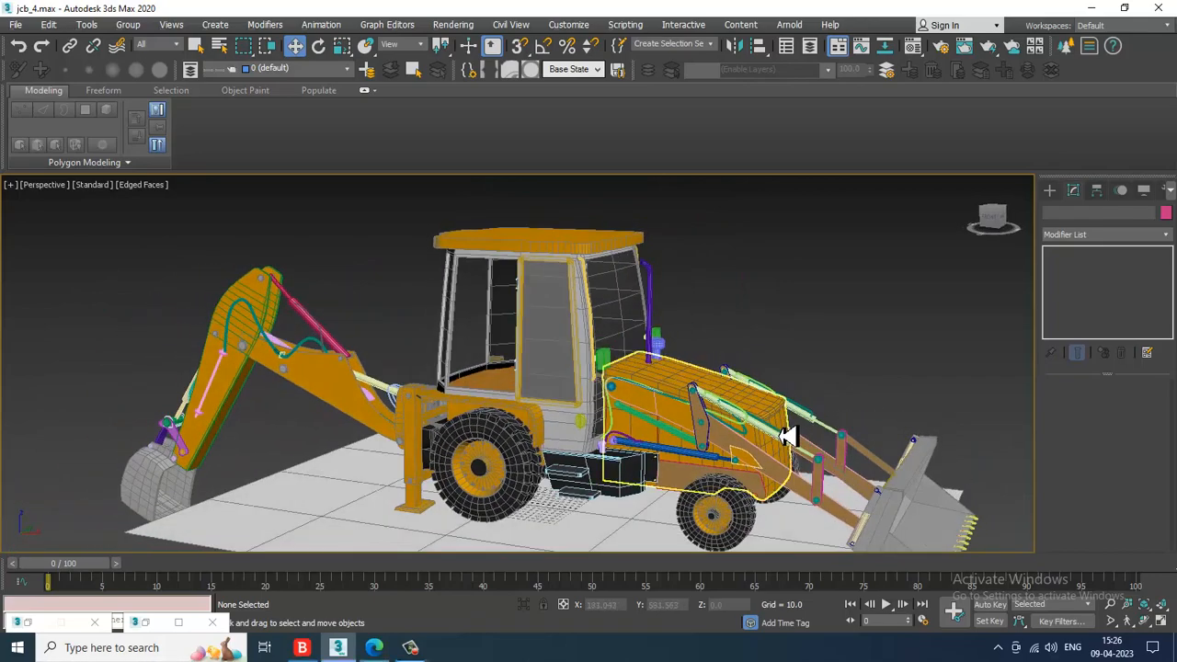